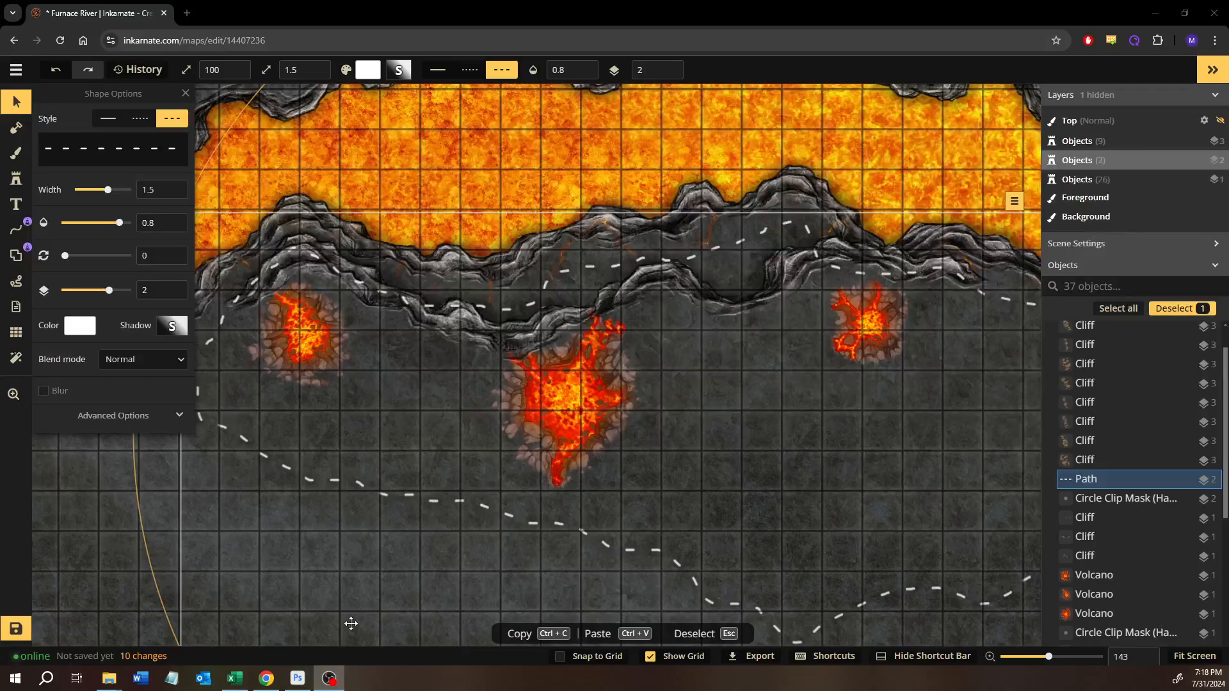
- Examine the cliffs, volcanoes and dashed guide path along the southern bank of the lava river
{"action": "left_click_drag", "start_coordinate": [757, 420], "coordinate": [480, 439]}
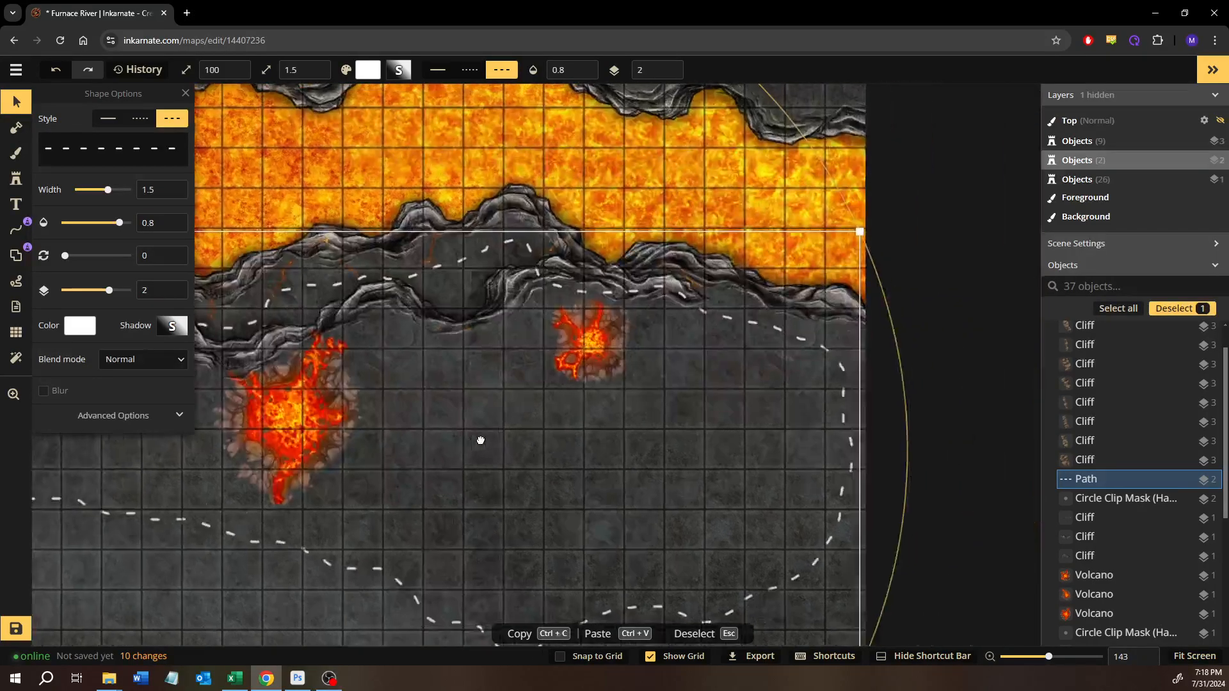
{"action": "left_click", "coordinate": [706, 156]}
{"action": "left_click_drag", "start_coordinate": [552, 257], "coordinate": [930, 324]}
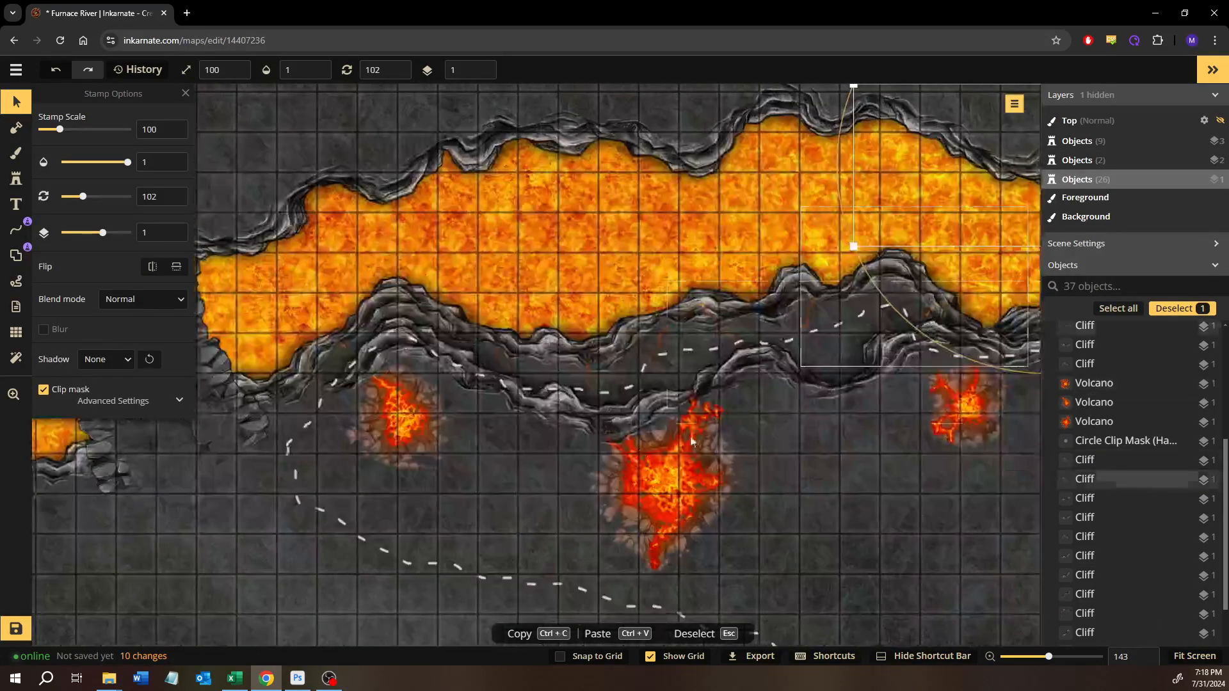
{"action": "scroll", "coordinate": [454, 409], "scroll_direction": "up", "scroll_amount": 3}
{"action": "scroll", "coordinate": [365, 391], "scroll_direction": "up", "scroll_amount": 5}
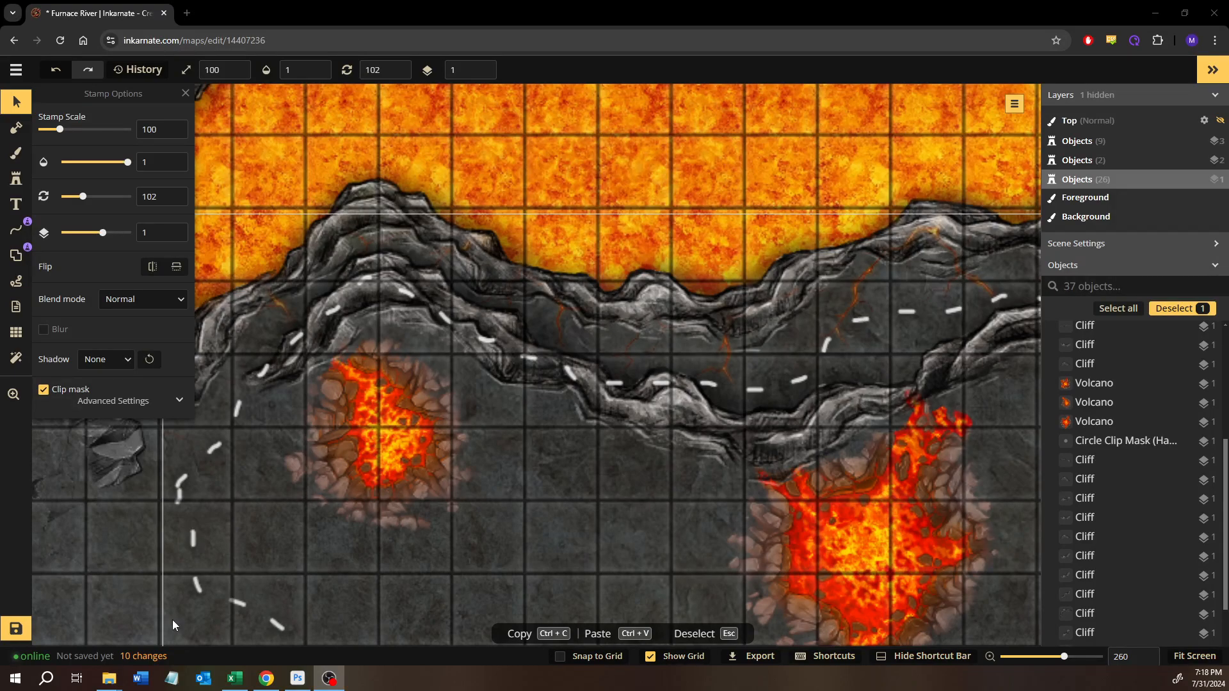
{"action": "scroll", "coordinate": [399, 459], "scroll_direction": "down", "scroll_amount": 2}
{"action": "scroll", "coordinate": [406, 465], "scroll_direction": "down", "scroll_amount": 6}
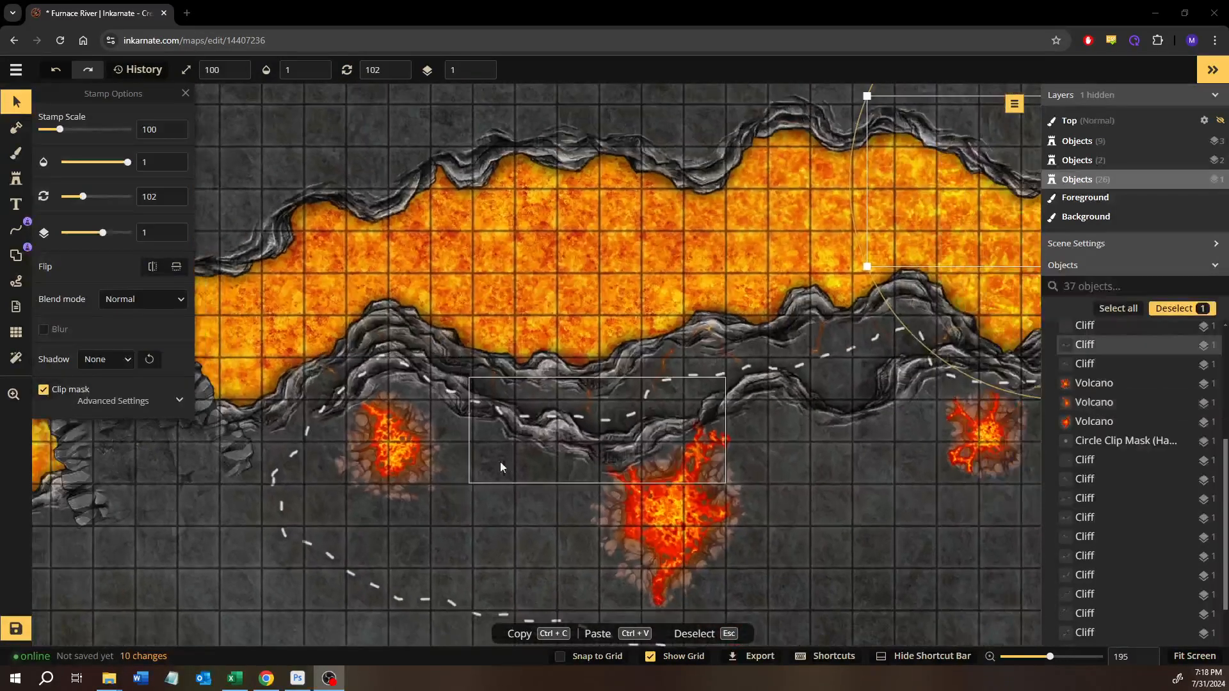
{"action": "key", "text": "Delete"}
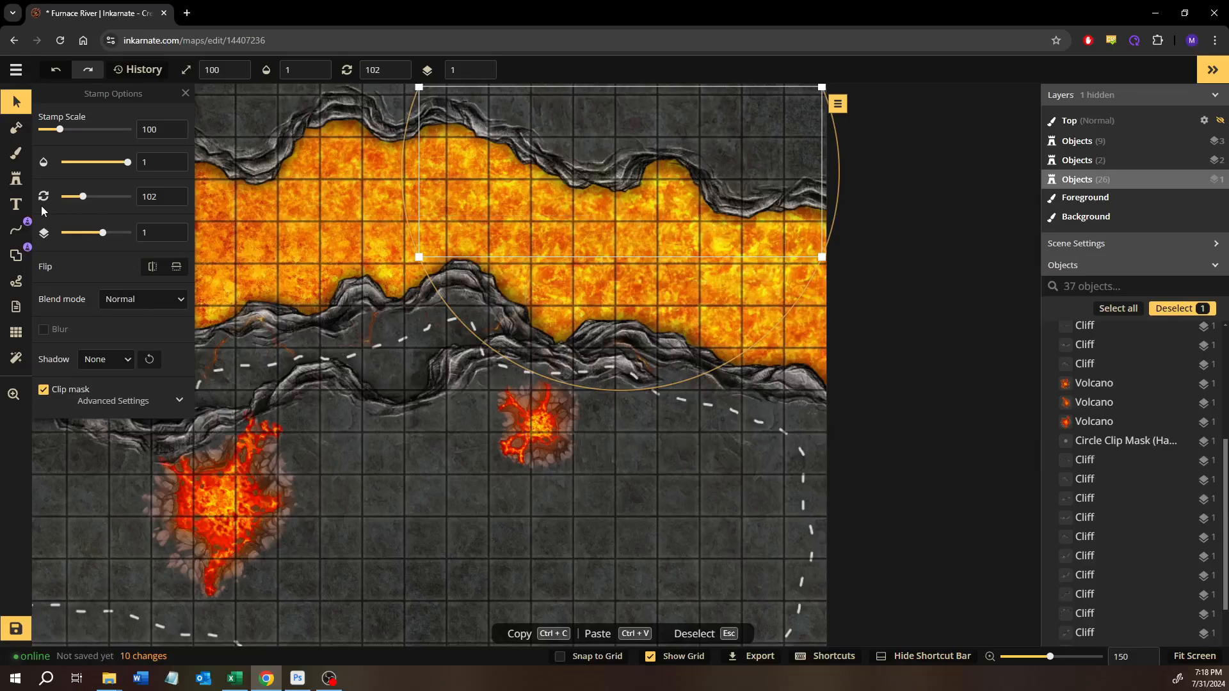
{"action": "left_click", "coordinate": [16, 178]}
{"action": "left_click_drag", "start_coordinate": [624, 464], "coordinate": [618, 397]}
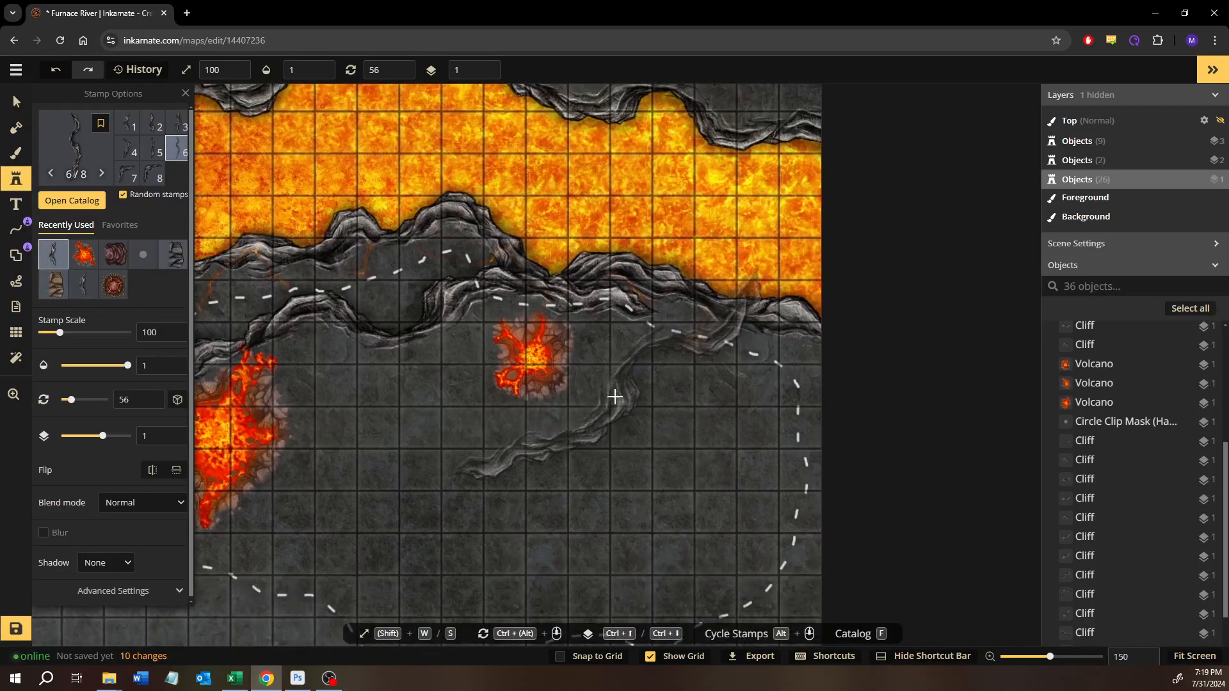
{"action": "left_click", "coordinate": [24, 107]}
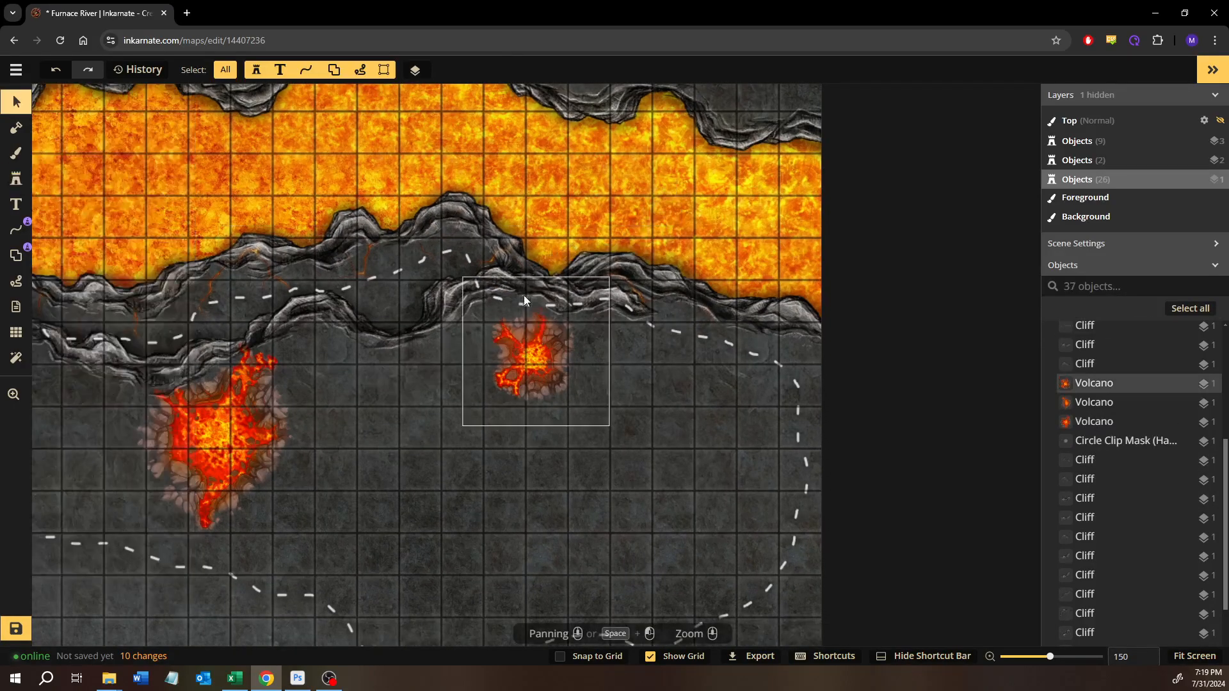
- Place a cliff stamp at scale 115, rotated to 340 degrees, over the dashed path along the map's eastern edge
{"action": "left_click", "coordinate": [459, 294]}
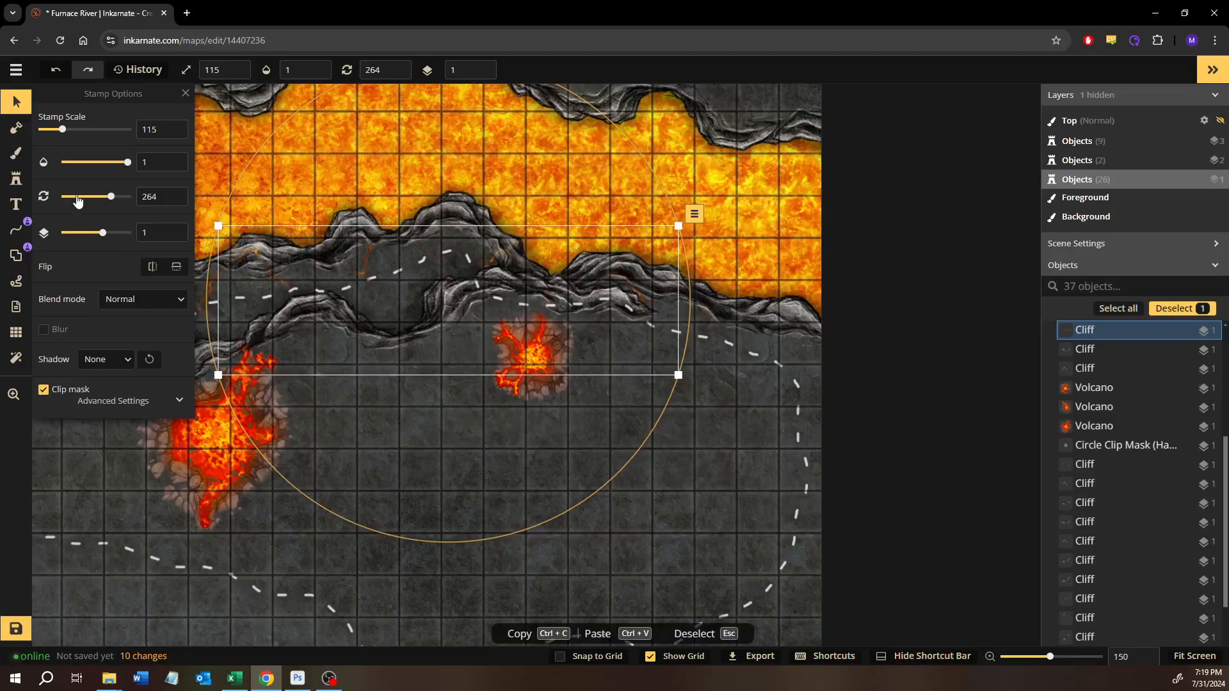
{"action": "key", "text": "Delete"}
{"action": "left_click", "coordinate": [16, 178]}
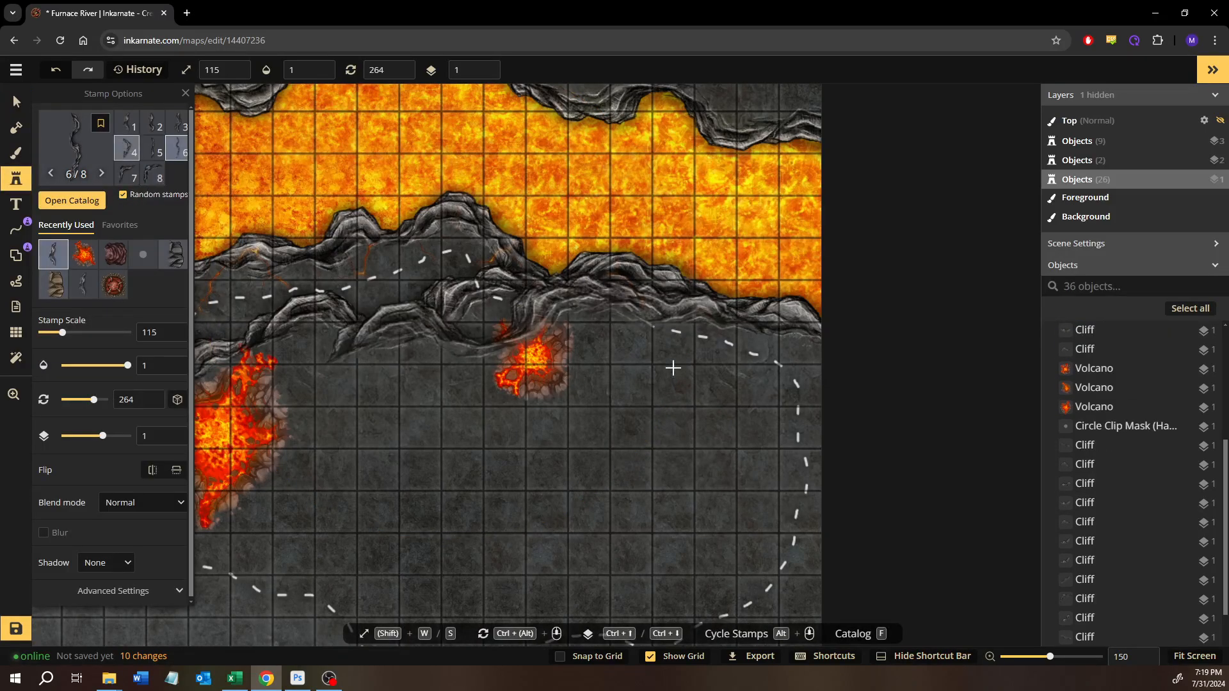
{"action": "left_click", "coordinate": [700, 370]}
{"action": "left_click_drag", "start_coordinate": [705, 256], "coordinate": [808, 371]}
{"action": "left_click_drag", "start_coordinate": [710, 395], "coordinate": [776, 408]}
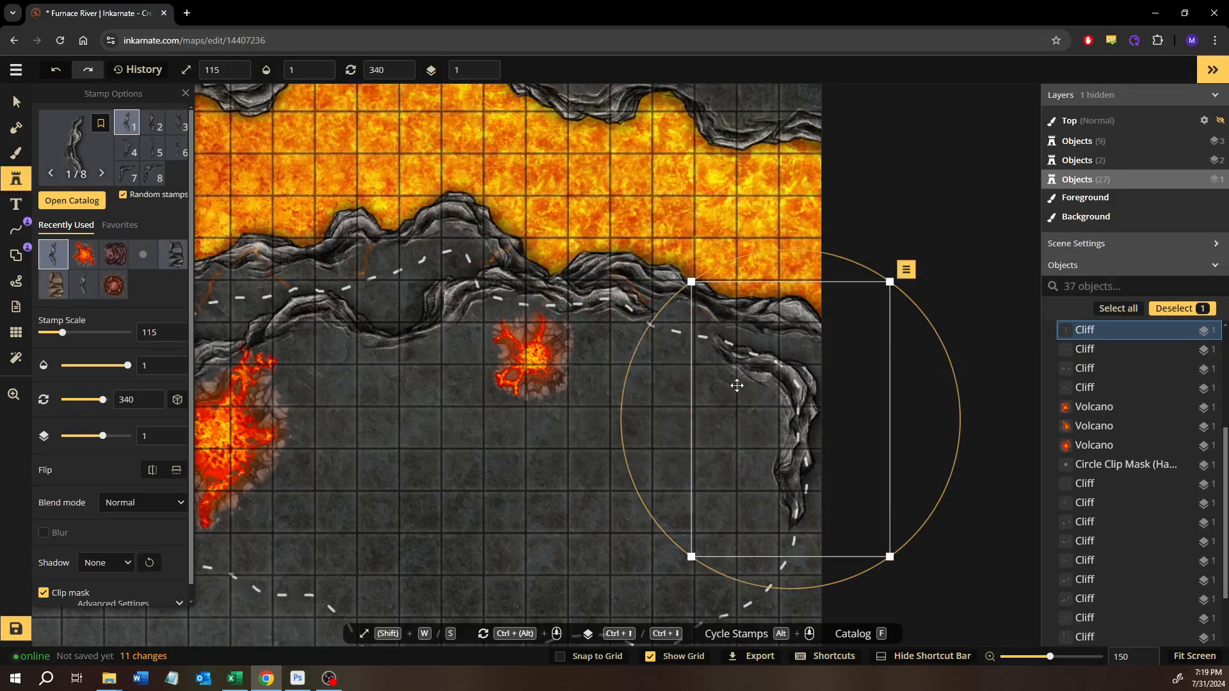
- Move the small eastern volcano and the large central volcano south, away from the cliff line
{"action": "left_click", "coordinate": [17, 101]}
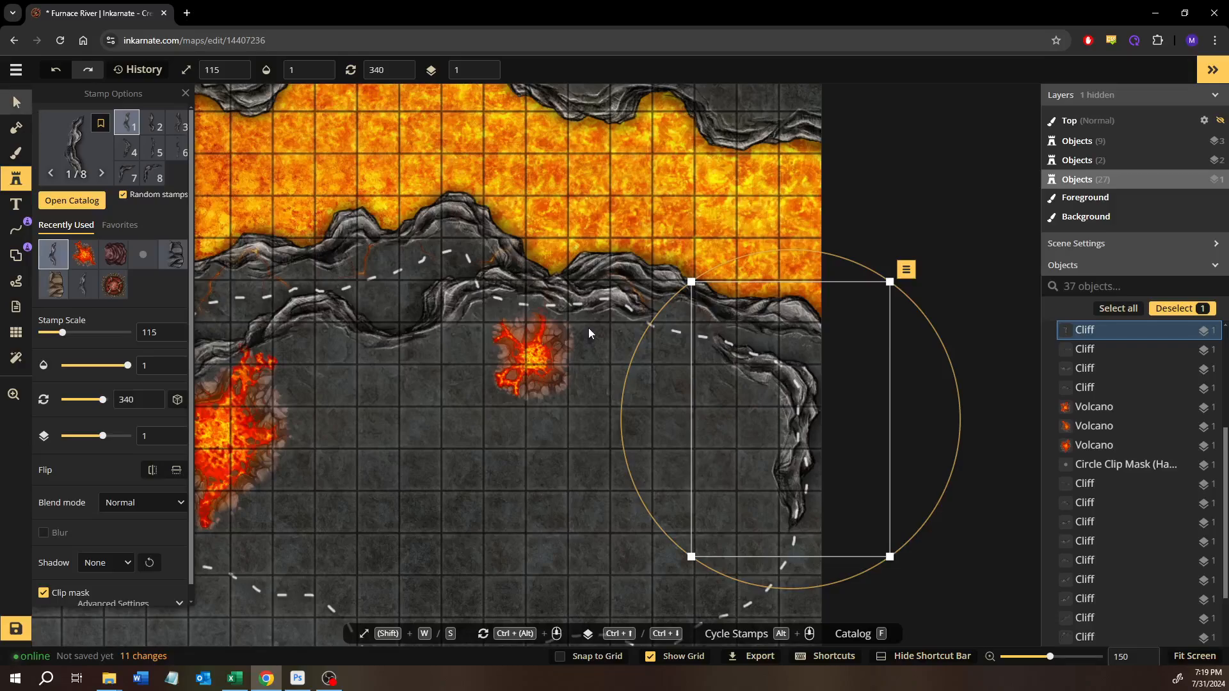
{"action": "left_click", "coordinate": [518, 341]}
{"action": "left_click_drag", "start_coordinate": [519, 341], "coordinate": [417, 489]}
{"action": "left_click", "coordinate": [232, 494]}
{"action": "left_click_drag", "start_coordinate": [231, 494], "coordinate": [232, 508]}
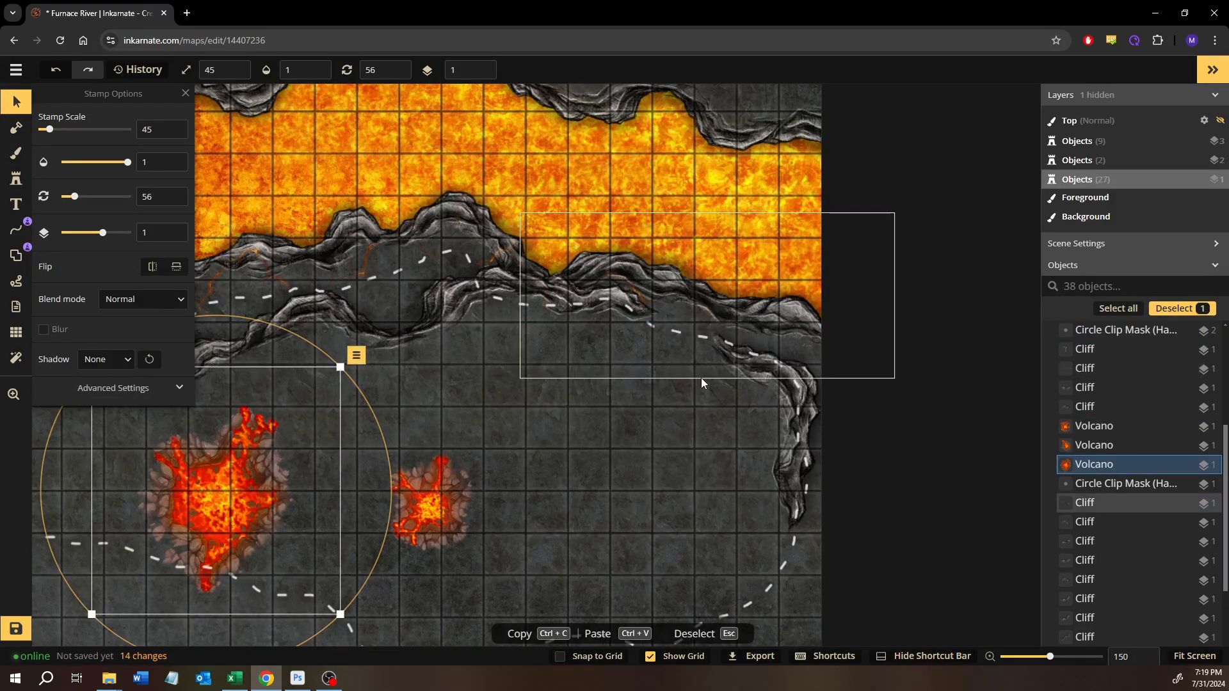
- Enlarge the cliff south of the lava river to scale 137, rotate it to 268 degrees, and align it with the eastern cliff
{"action": "left_click", "coordinate": [411, 333]}
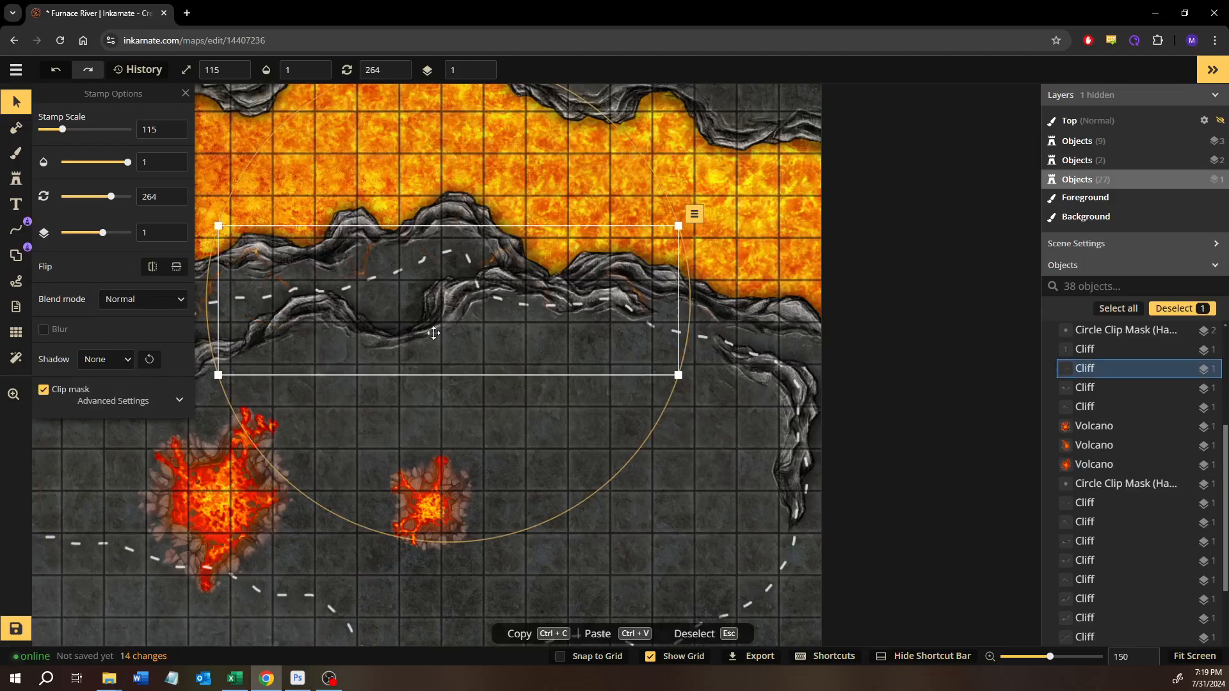
{"action": "scroll", "coordinate": [487, 308], "scroll_direction": "up", "scroll_amount": 4}
{"action": "left_click_drag", "start_coordinate": [485, 310], "coordinate": [496, 313]}
{"action": "scroll", "coordinate": [497, 314], "scroll_direction": "up", "scroll_amount": 4}
{"action": "scroll", "coordinate": [496, 314], "scroll_direction": "up", "scroll_amount": 2}
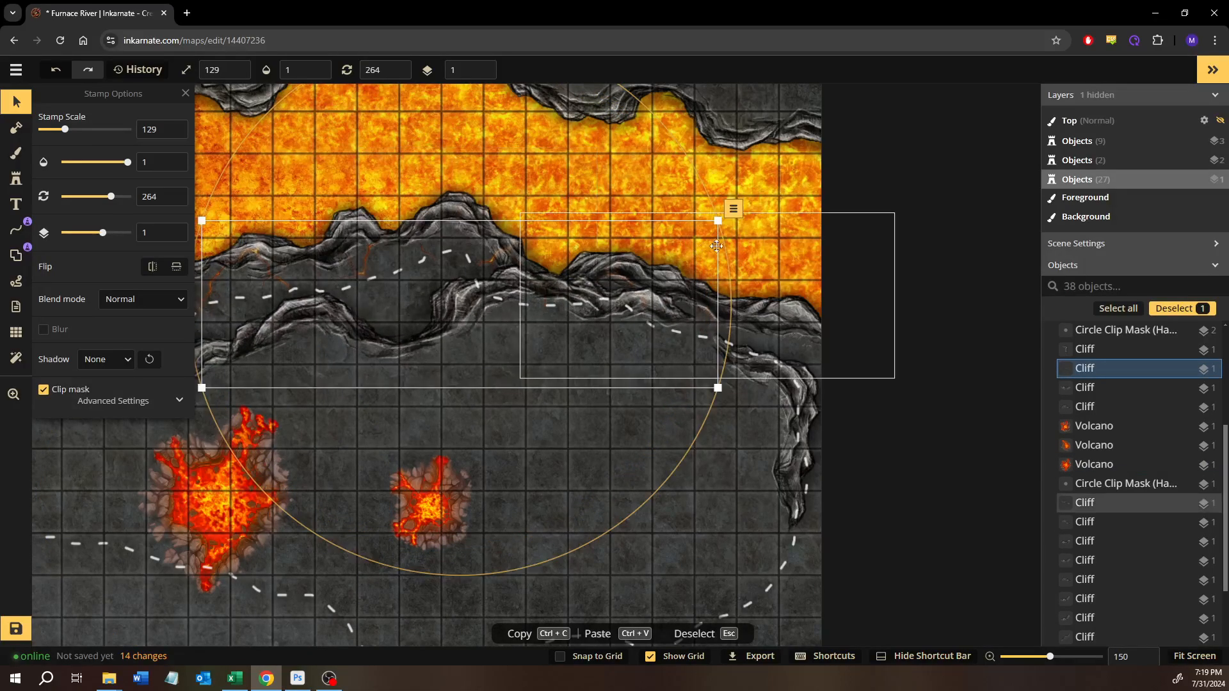
{"action": "left_click_drag", "start_coordinate": [728, 253], "coordinate": [752, 274]}
{"action": "scroll", "coordinate": [491, 318], "scroll_direction": "up", "scroll_amount": 3}
{"action": "scroll", "coordinate": [491, 318], "scroll_direction": "up", "scroll_amount": 5}
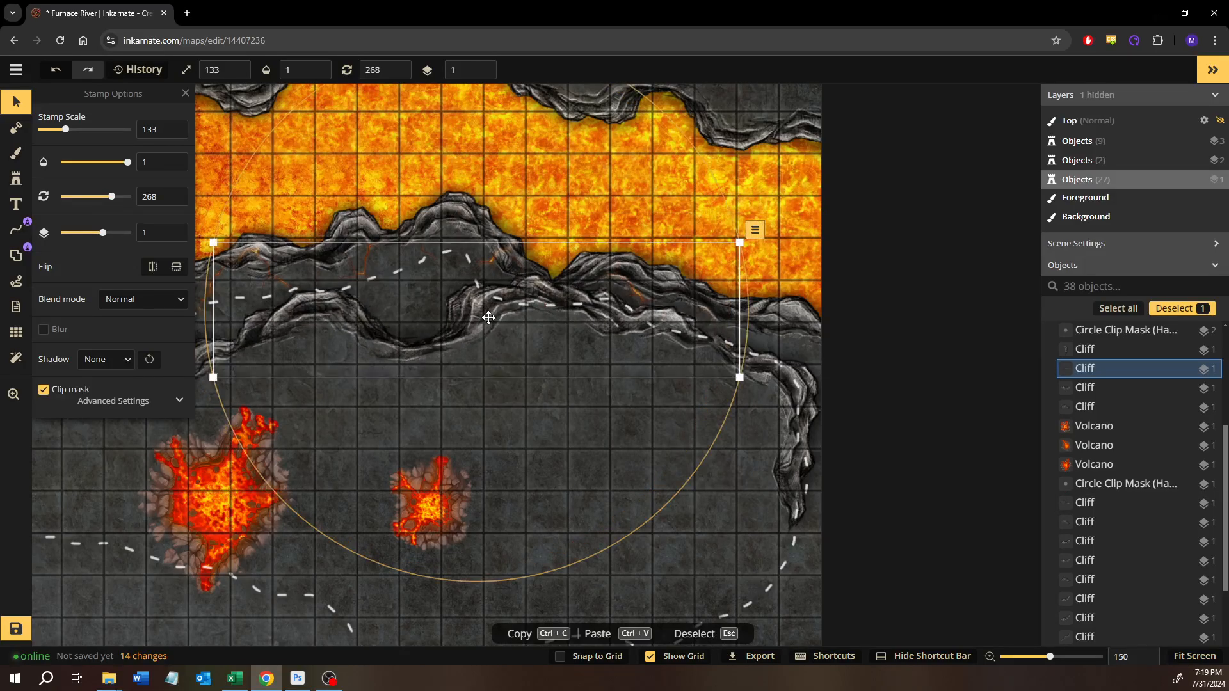
{"action": "left_click_drag", "start_coordinate": [494, 320], "coordinate": [495, 320]}
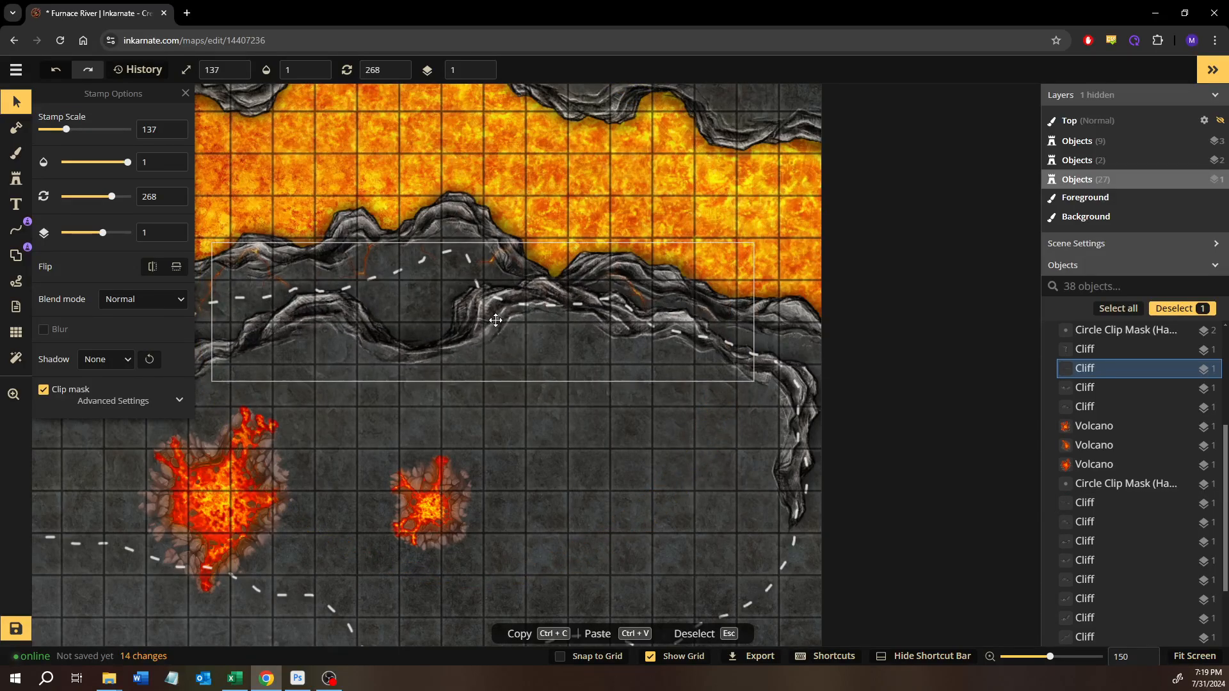
{"action": "left_click", "coordinate": [614, 176]}
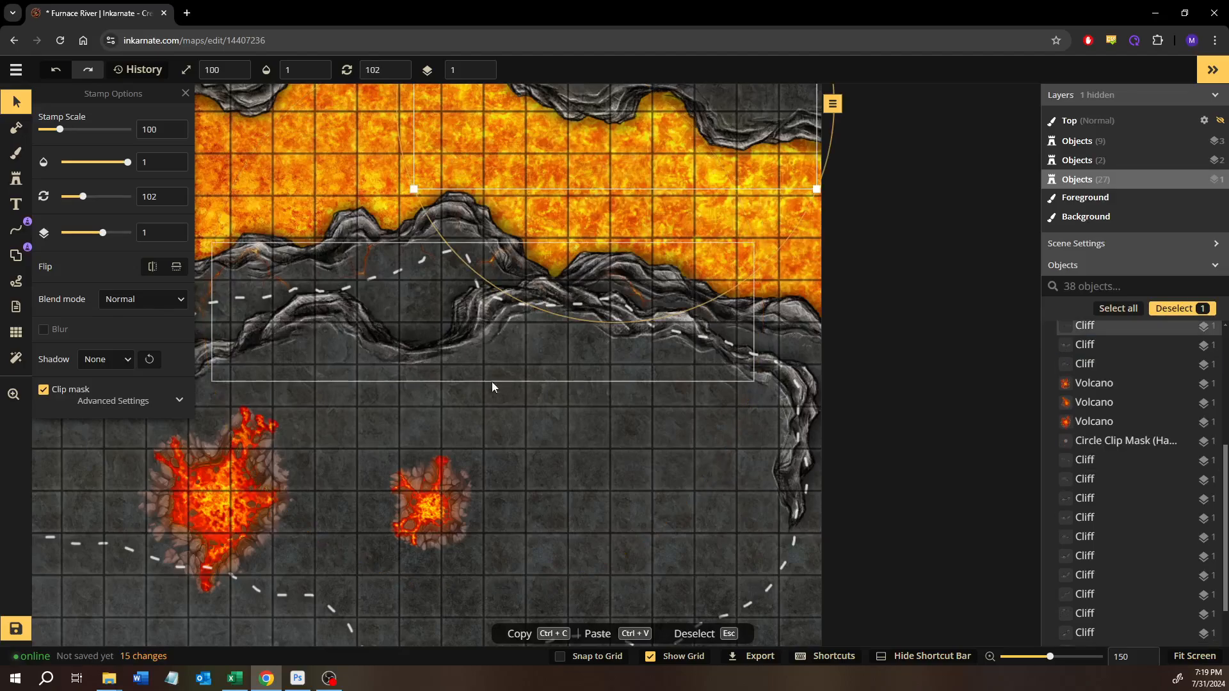
- Move the small volcano into the hollow of the cliff line and rotate it to 280 degrees
{"action": "left_click", "coordinate": [429, 499]}
{"action": "left_click_drag", "start_coordinate": [428, 500], "coordinate": [420, 316]}
{"action": "left_click_drag", "start_coordinate": [432, 208], "coordinate": [548, 333]}
{"action": "left_click_drag", "start_coordinate": [539, 315], "coordinate": [538, 303]}
{"action": "left_click_drag", "start_coordinate": [413, 309], "coordinate": [417, 314]}
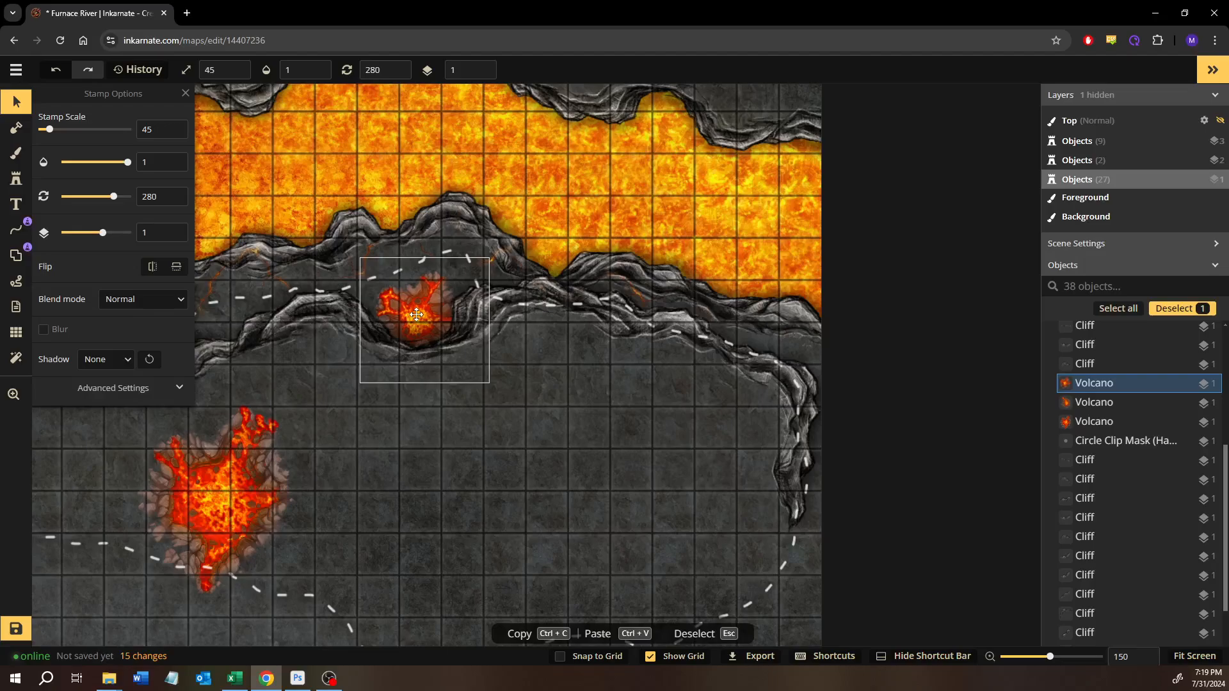
{"action": "left_click", "coordinate": [602, 468]}
{"action": "scroll", "coordinate": [516, 431], "scroll_direction": "down", "scroll_amount": 4}
{"action": "scroll", "coordinate": [516, 431], "scroll_direction": "right", "scroll_amount": 1}
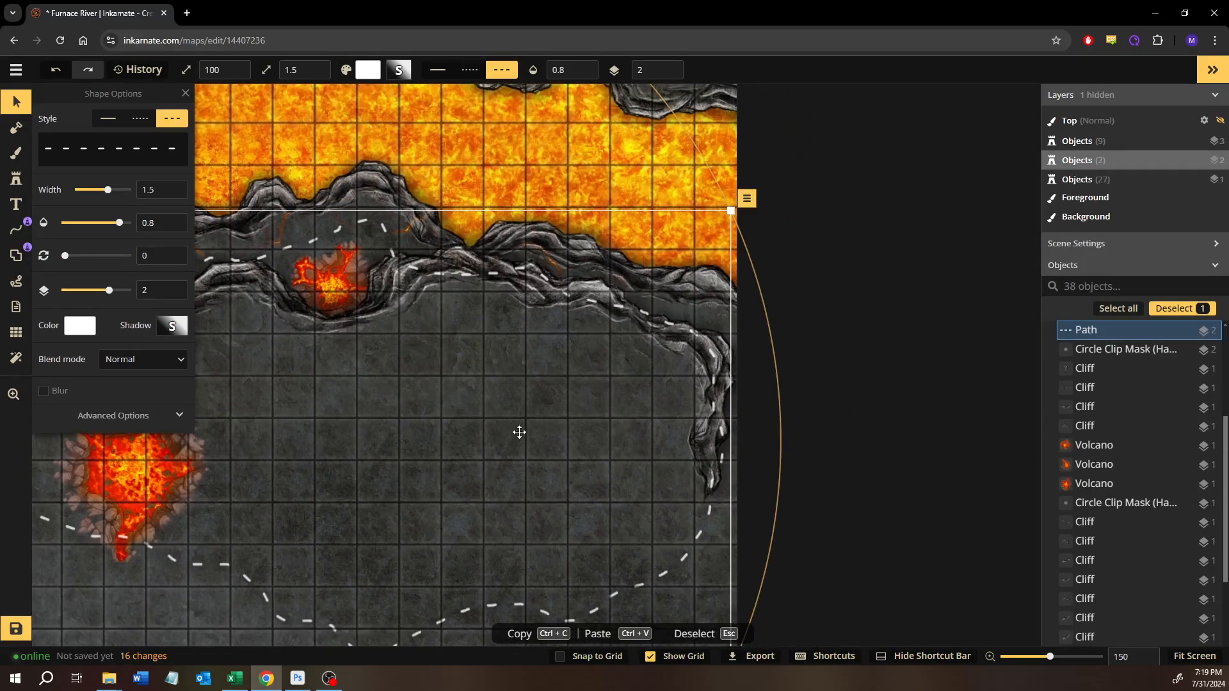
{"action": "left_click", "coordinate": [22, 184]}
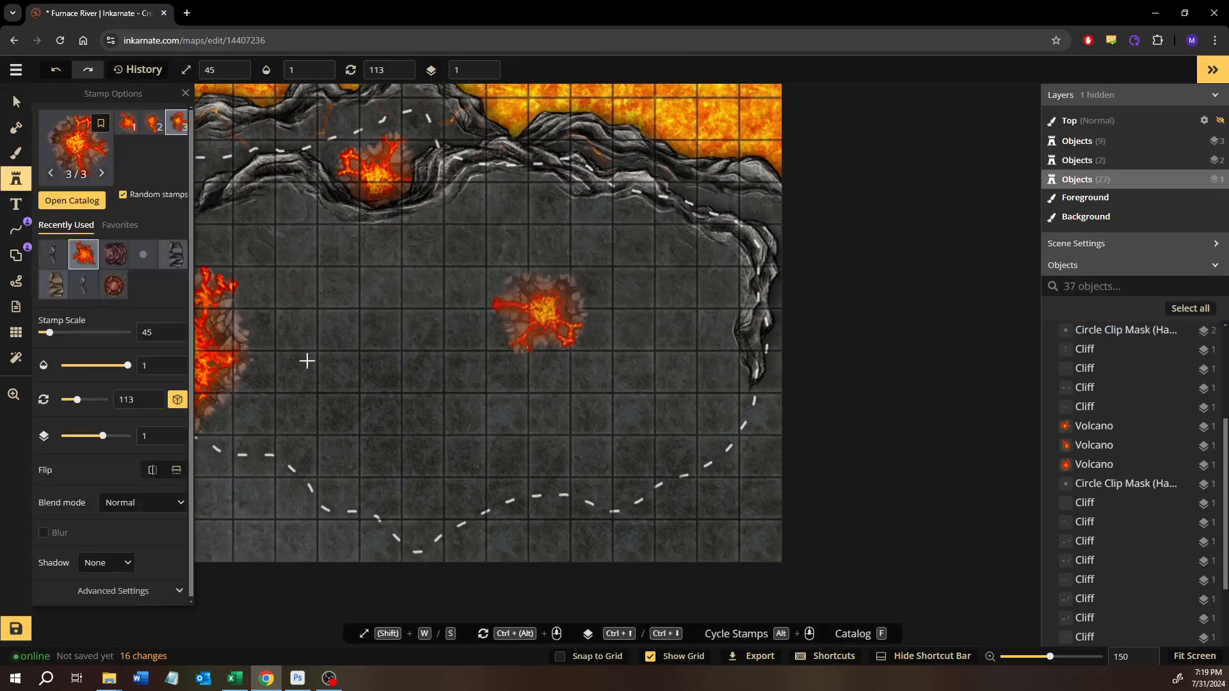
{"action": "key", "text": "v"}
- Place cliff variant 7 at scale 115 over the dashed path's hump near the map's southern edge, rotated to 40 degrees
{"action": "left_click", "coordinate": [716, 282]}
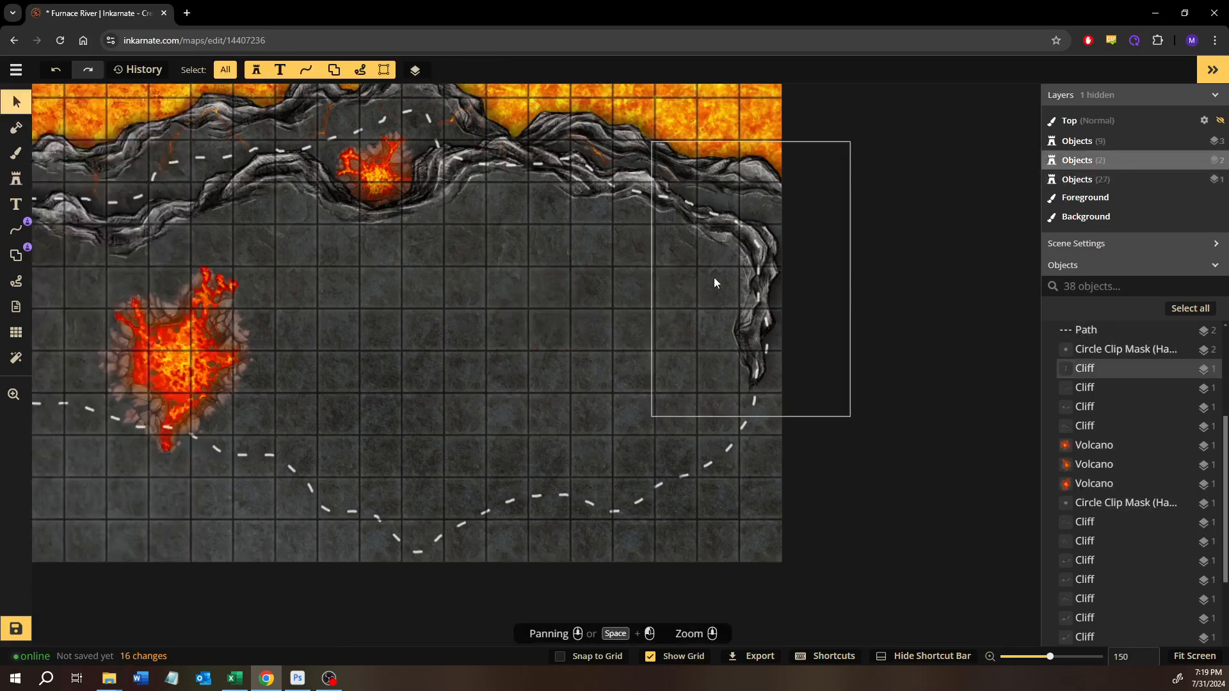
{"action": "left_click", "coordinate": [727, 287]}
{"action": "left_click", "coordinate": [25, 178]}
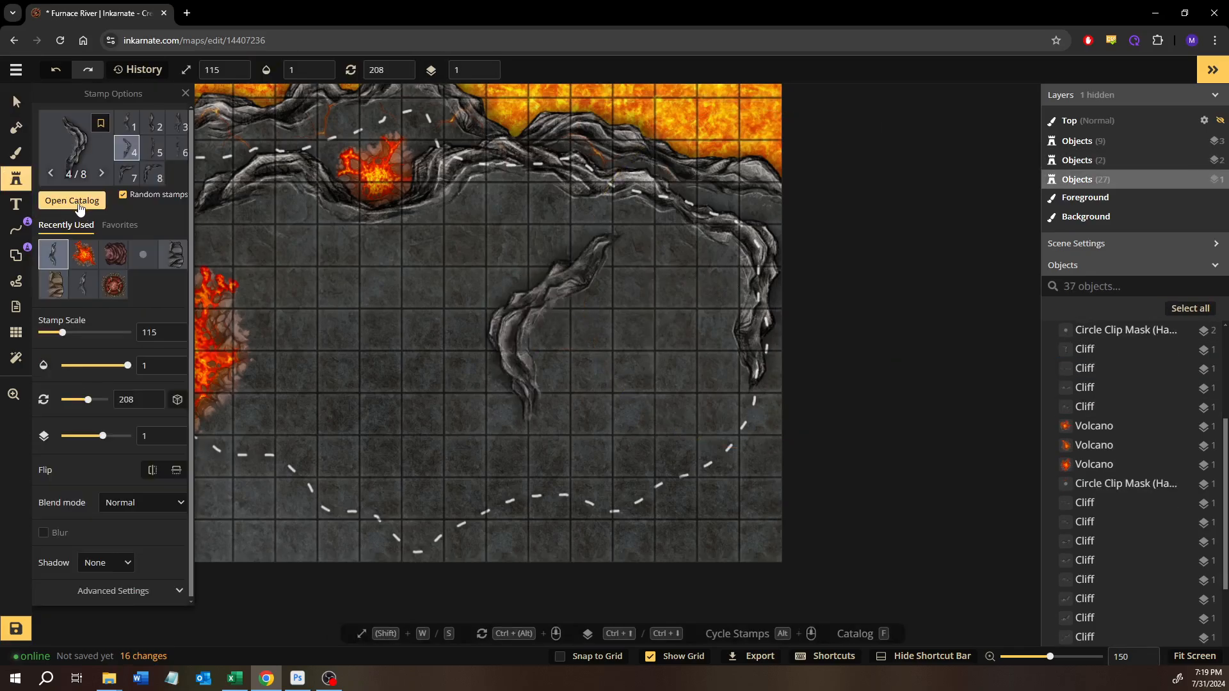
{"action": "left_click", "coordinate": [126, 185]}
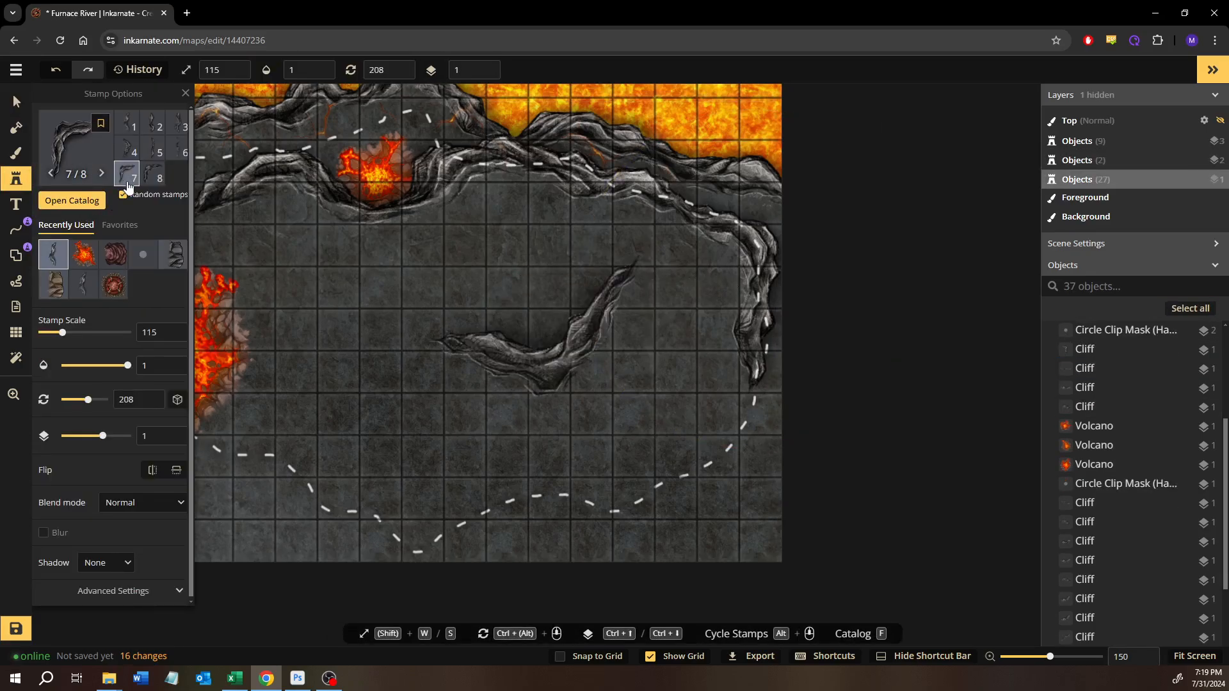
{"action": "left_click", "coordinate": [516, 458]}
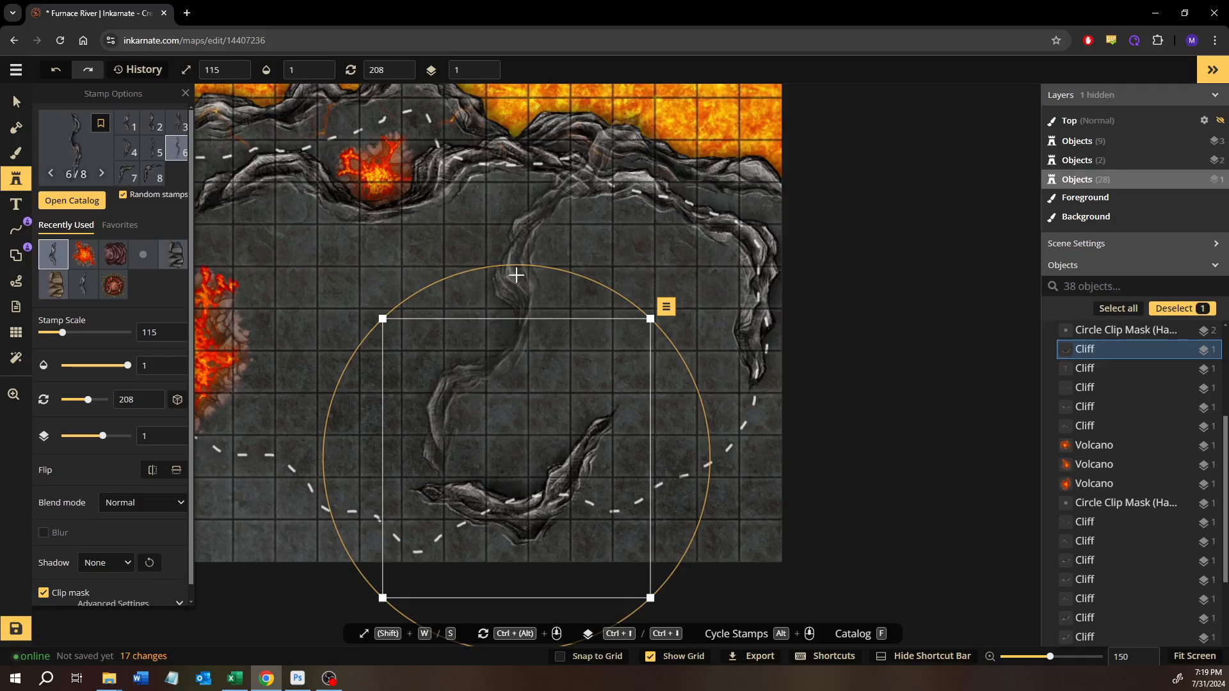
{"action": "left_click_drag", "start_coordinate": [516, 275], "coordinate": [494, 517]}
{"action": "left_click_drag", "start_coordinate": [519, 478], "coordinate": [530, 554]}
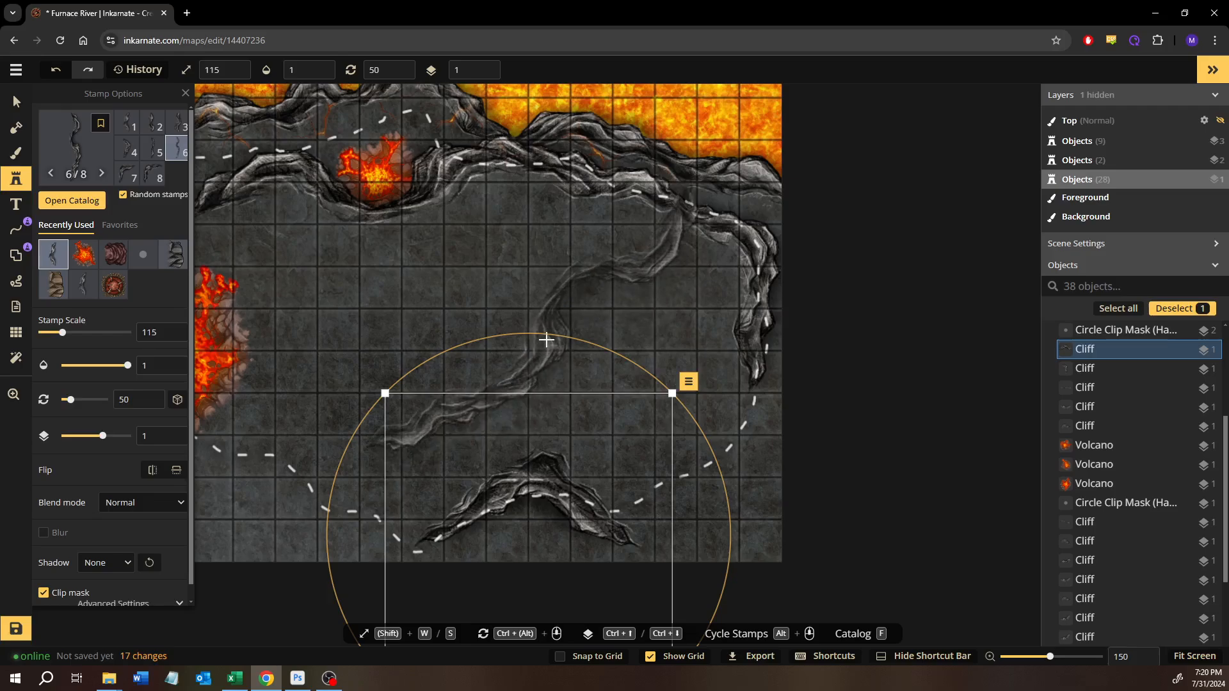
{"action": "left_click_drag", "start_coordinate": [550, 336], "coordinate": [515, 332]}
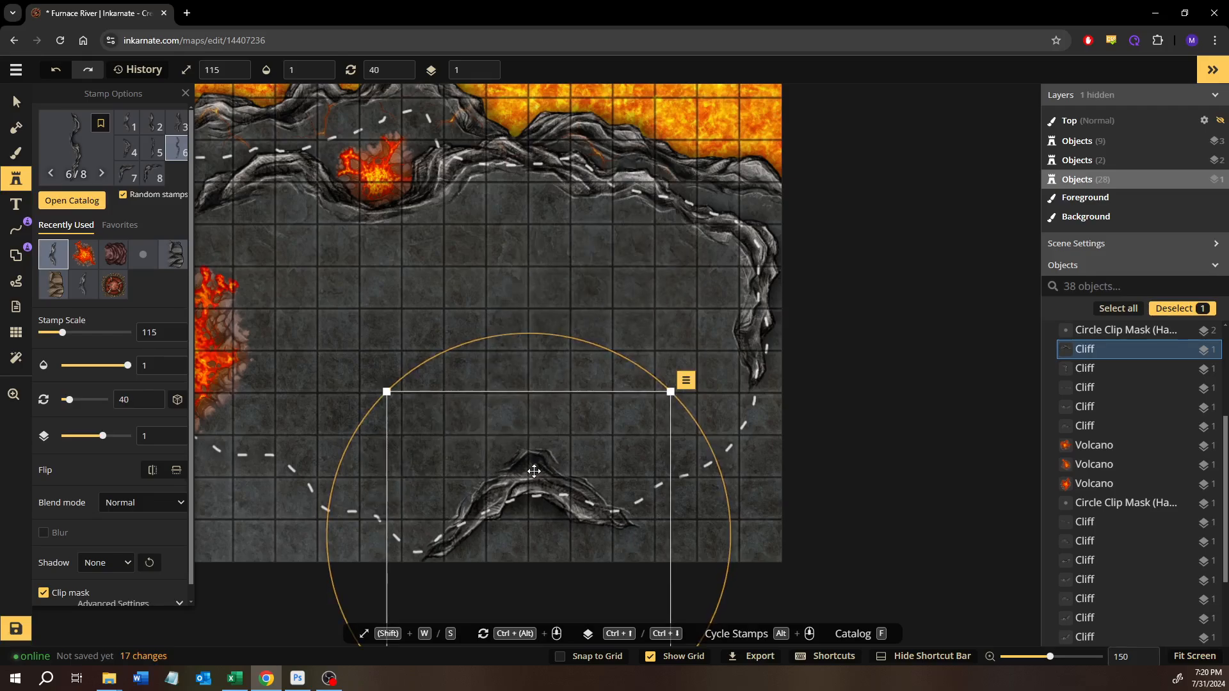
{"action": "left_click_drag", "start_coordinate": [536, 472], "coordinate": [534, 461]}
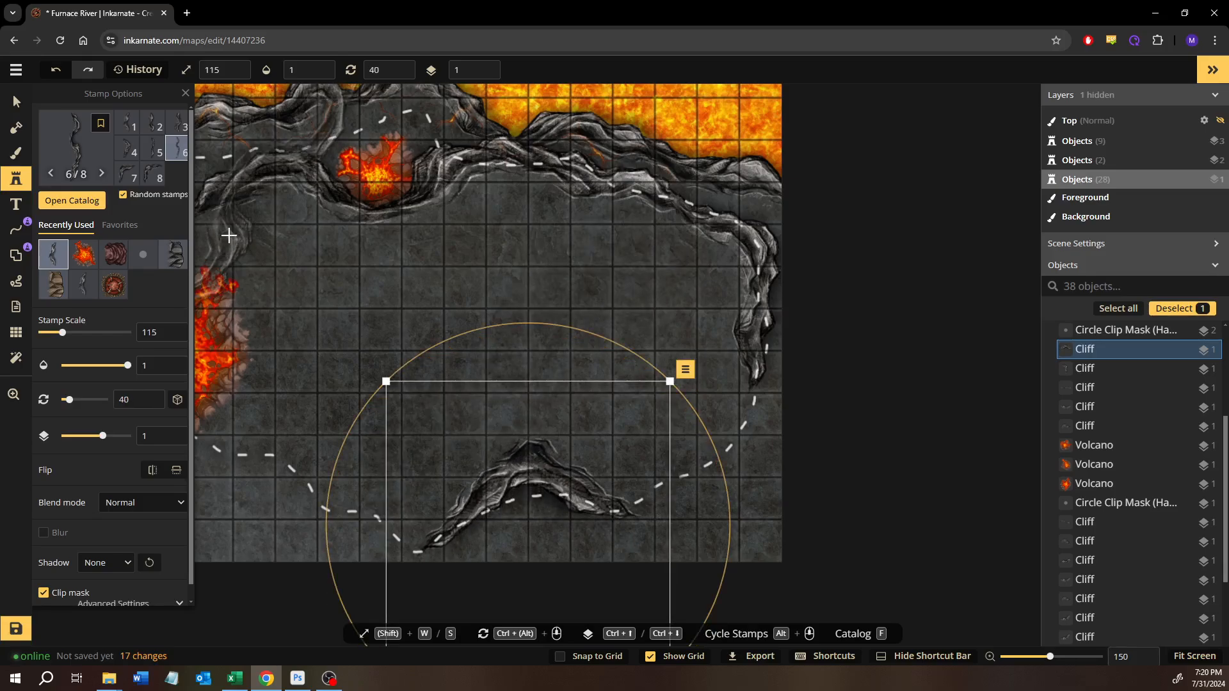
- Try cliff variant 4 beside the eastern cliff, rotated to 334 degrees, and delete it
{"action": "left_click", "coordinate": [132, 154]}
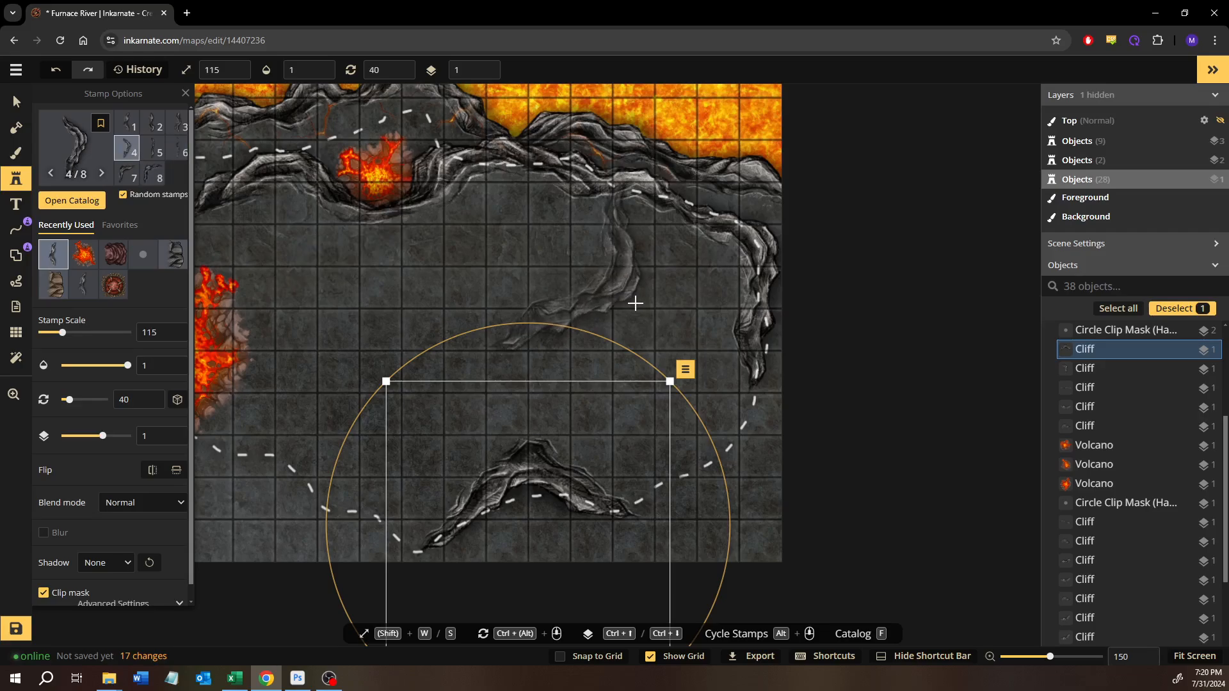
{"action": "left_click", "coordinate": [694, 306]}
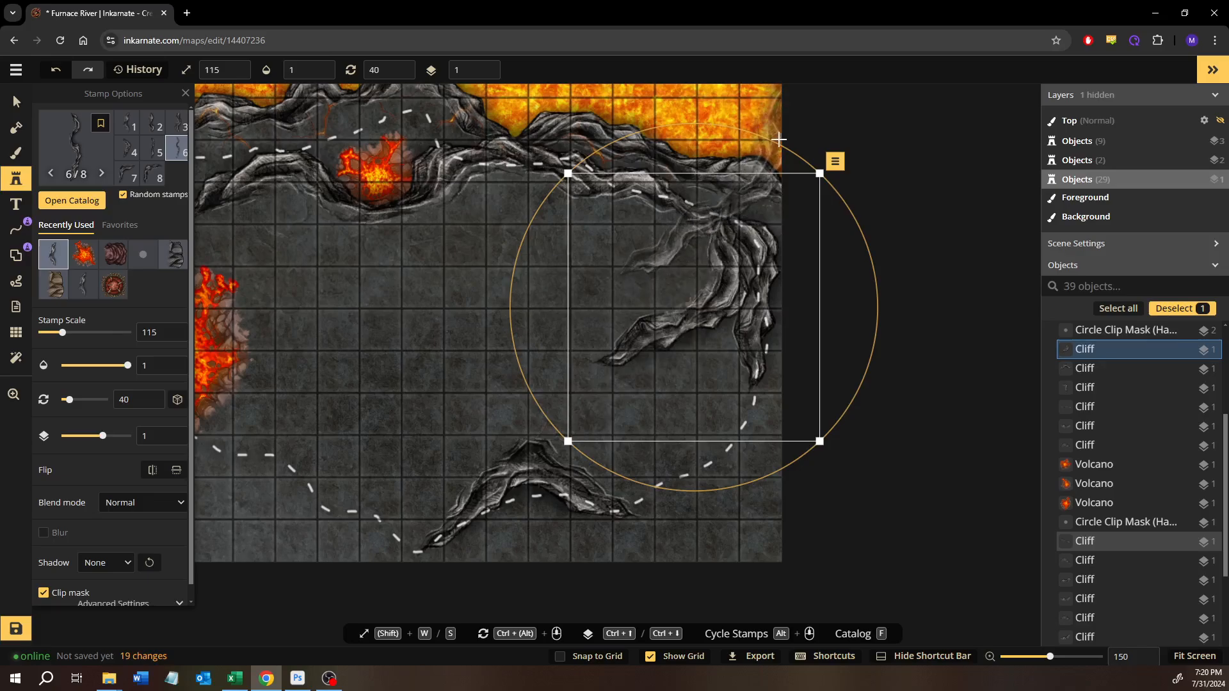
{"action": "left_click_drag", "start_coordinate": [764, 148], "coordinate": [572, 155]}
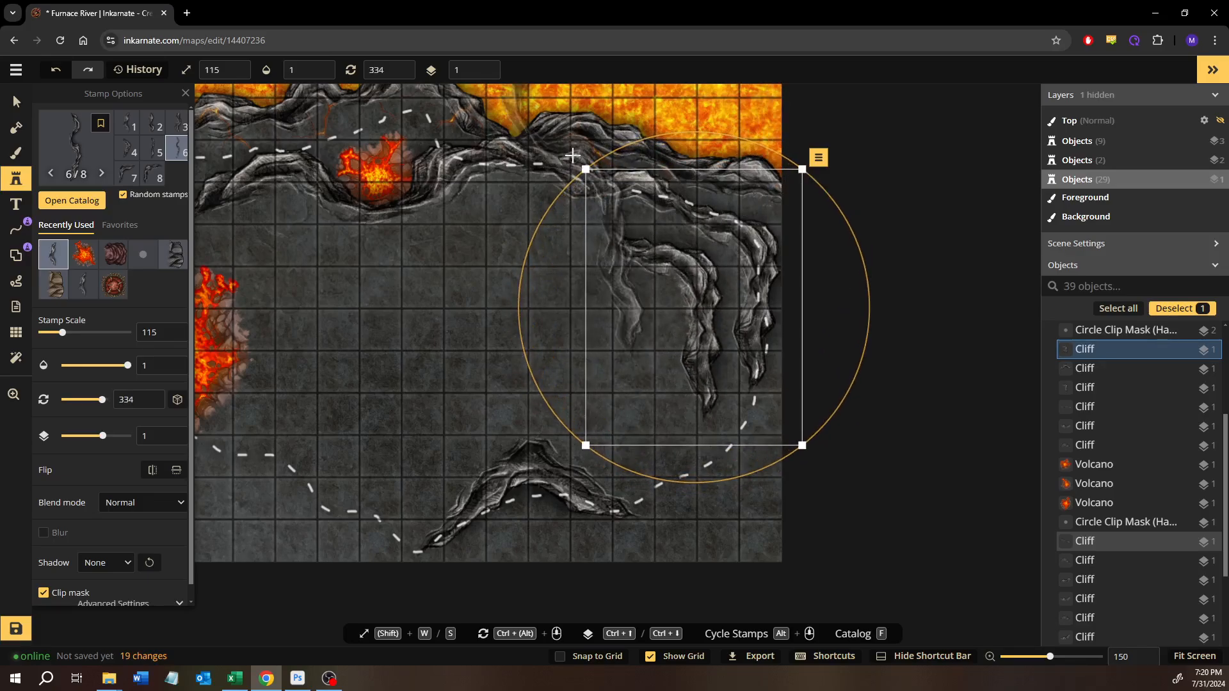
{"action": "key", "text": "Delete"}
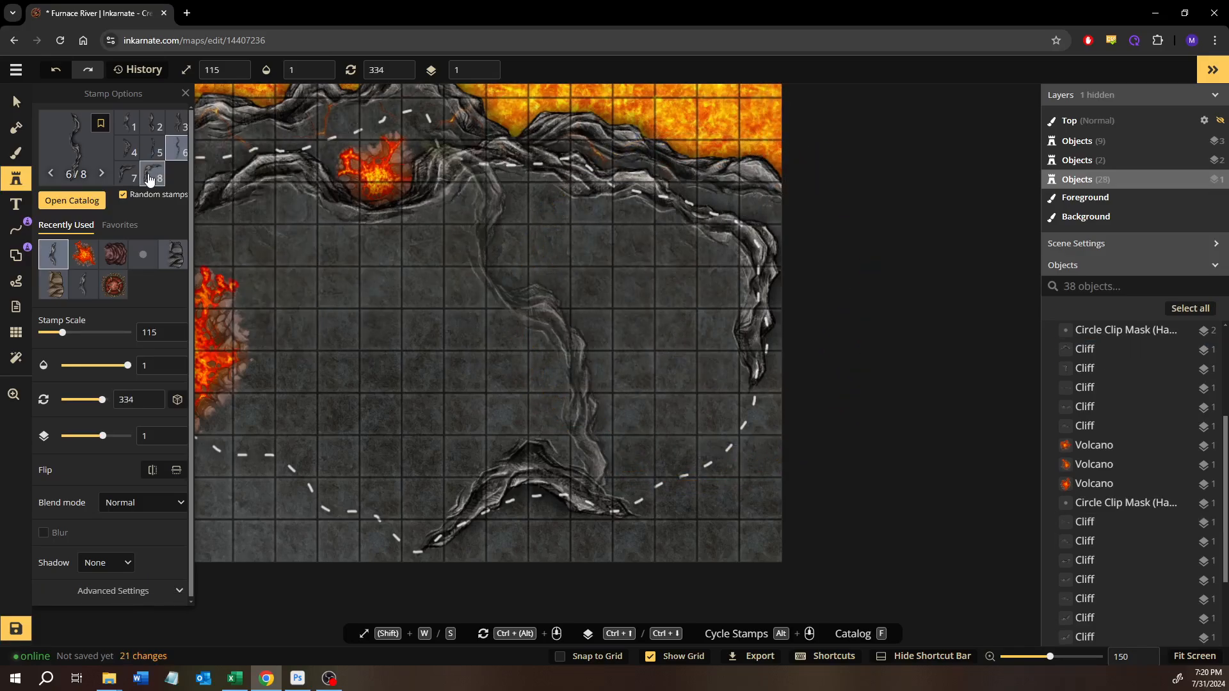
- Place cliff variant 8 at the southeast corner of the path, rotated to 172 degrees, to join the eastern and southern cliffs
{"action": "left_click", "coordinate": [150, 180]}
{"action": "left_click", "coordinate": [628, 410]}
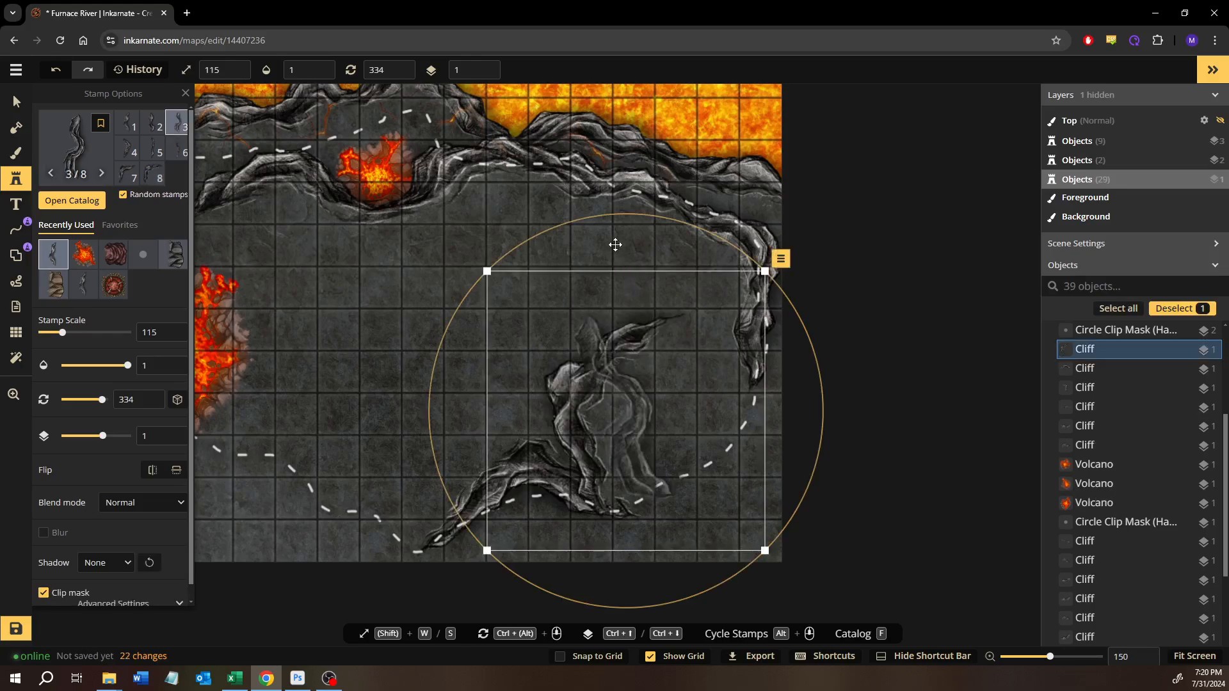
{"action": "left_click_drag", "start_coordinate": [613, 218], "coordinate": [720, 476]}
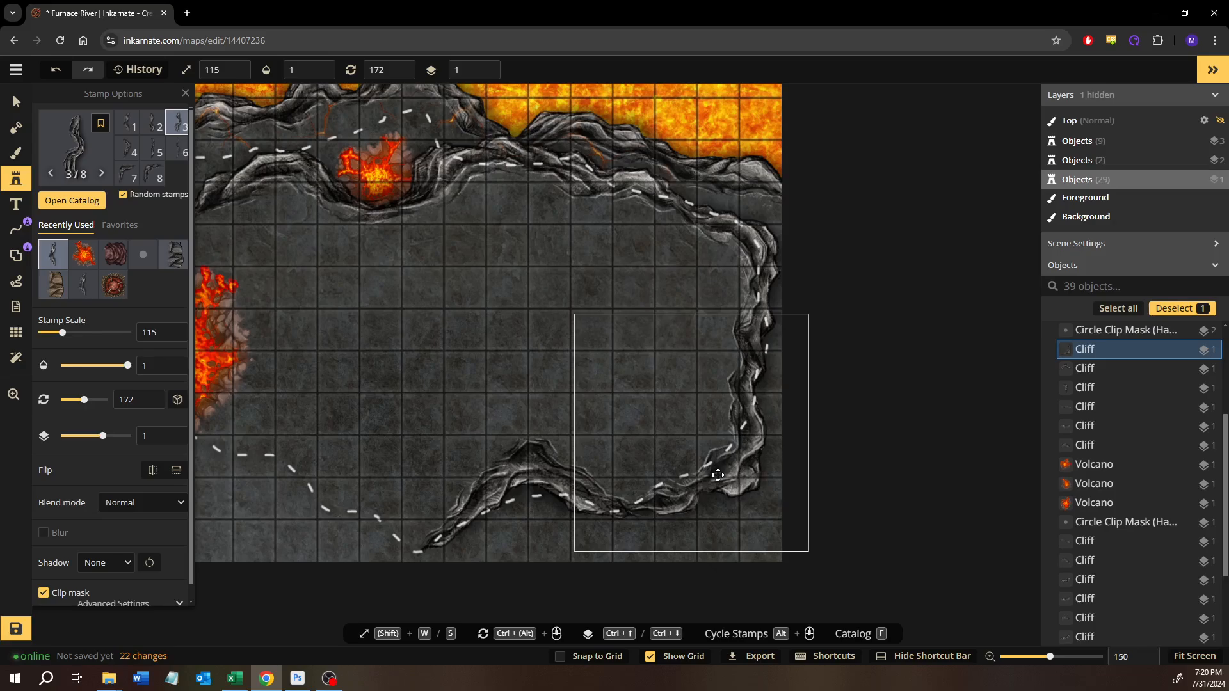
- Place cliff variant 3 along the dashed path west of the southern cliff, rotated to 114 degrees and joined to its end
{"action": "left_click_drag", "start_coordinate": [475, 336], "coordinate": [653, 335]}
{"action": "left_click_drag", "start_coordinate": [511, 424], "coordinate": [584, 396]}
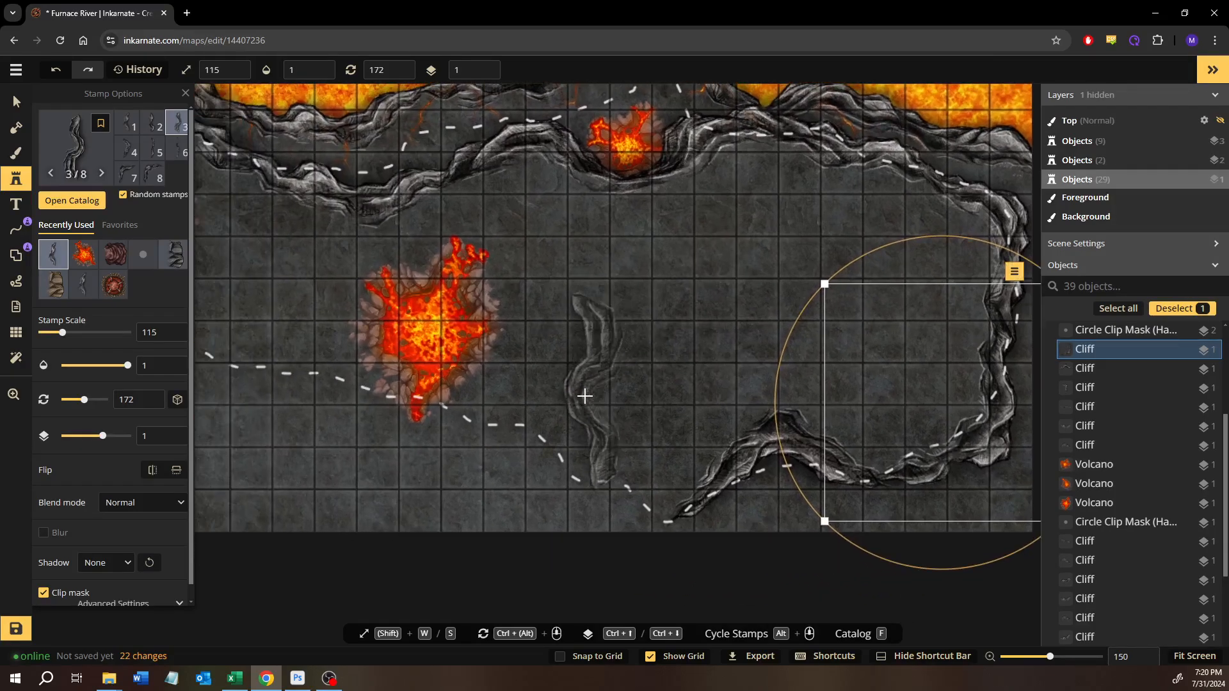
{"action": "left_click", "coordinate": [583, 397]}
{"action": "left_click_drag", "start_coordinate": [523, 268], "coordinate": [425, 305]}
{"action": "left_click_drag", "start_coordinate": [566, 407], "coordinate": [565, 480]}
{"action": "left_click_drag", "start_coordinate": [627, 401], "coordinate": [776, 404]}
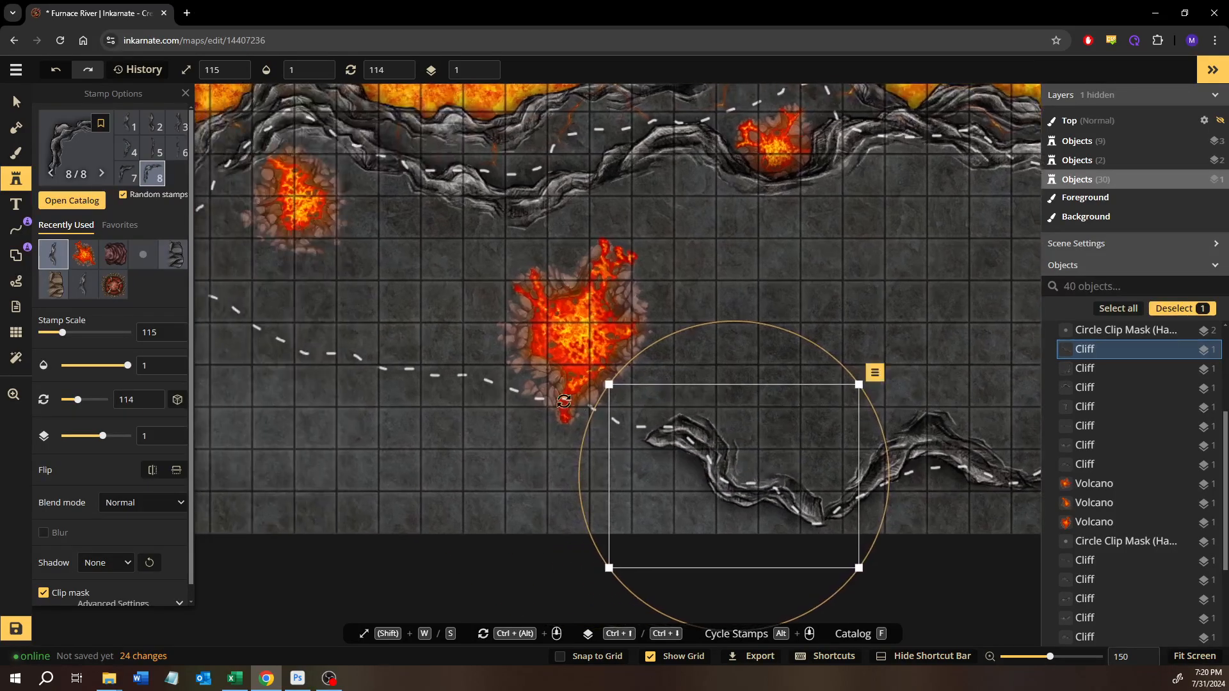
- Place cliff variant 2 along the dashed path south of the large volcano, rotated to 110 degrees and joined to the southern cliff's west end
{"action": "left_click", "coordinate": [150, 125]}
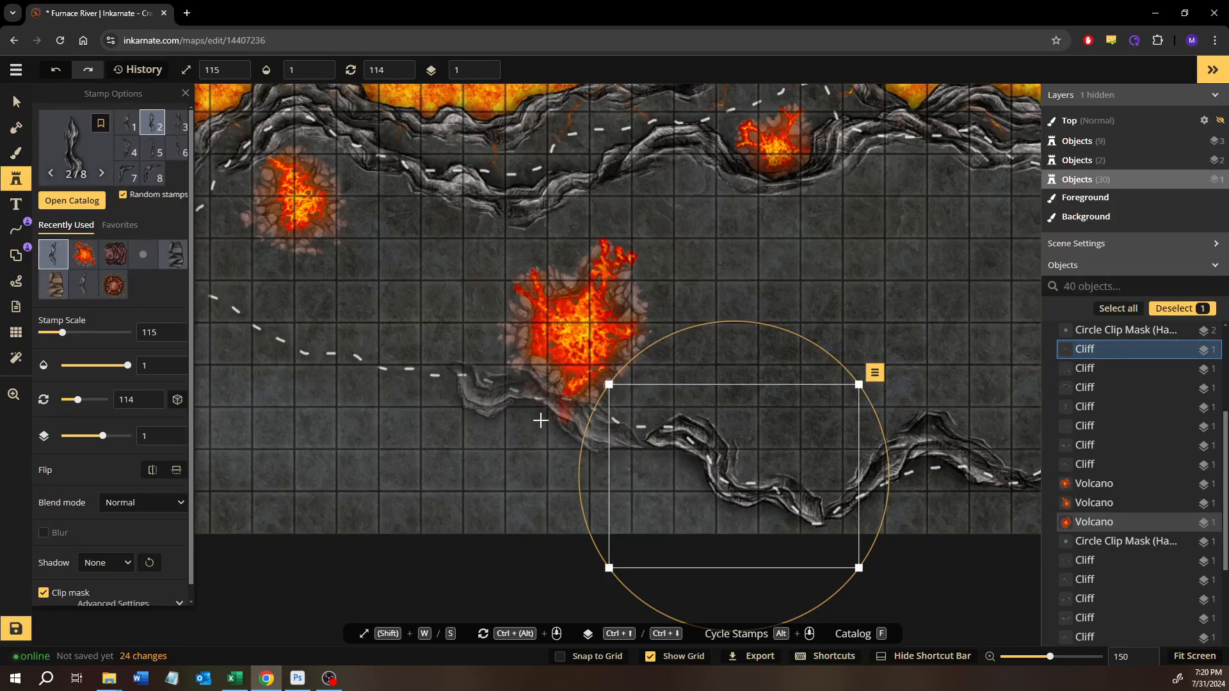
{"action": "left_click", "coordinate": [511, 402]}
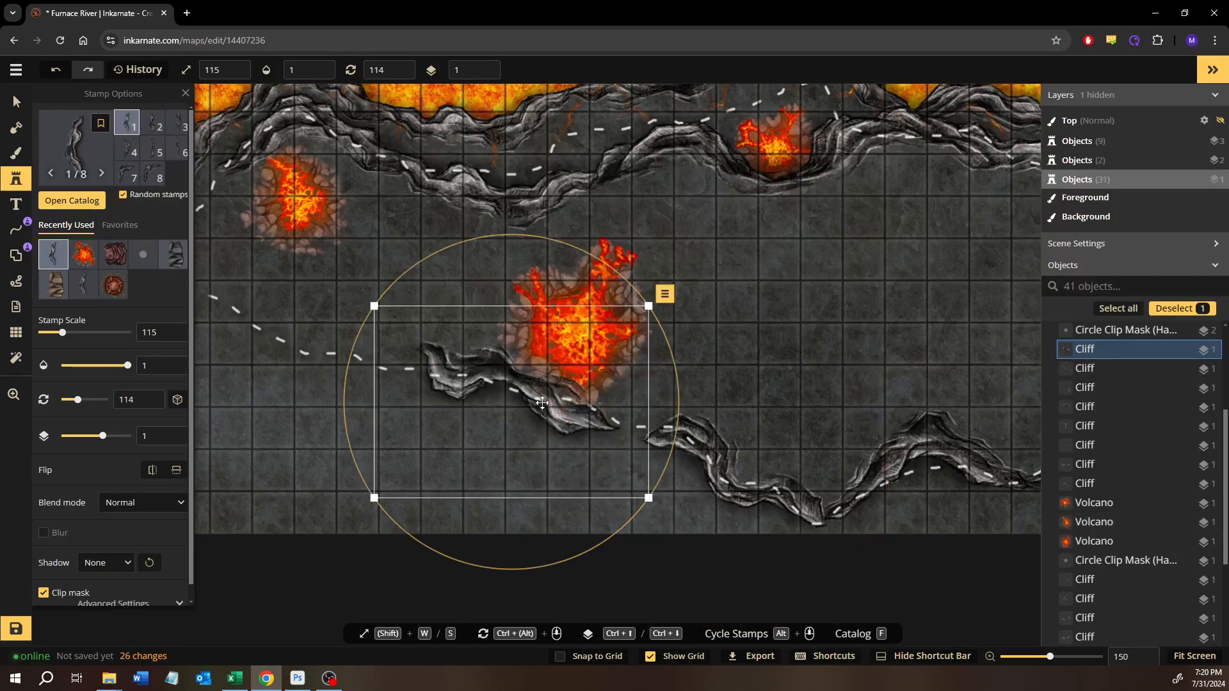
{"action": "left_click_drag", "start_coordinate": [542, 402], "coordinate": [580, 411]}
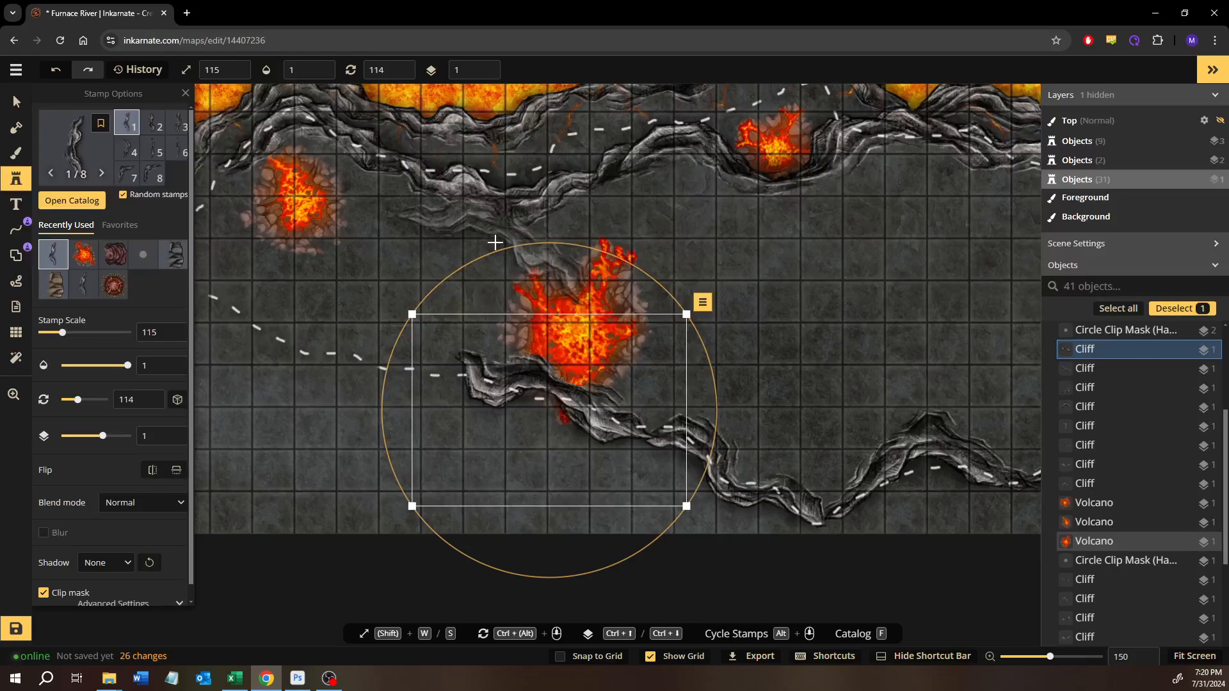
{"action": "left_click_drag", "start_coordinate": [486, 256], "coordinate": [478, 260]}
{"action": "left_click_drag", "start_coordinate": [566, 406], "coordinate": [598, 411]}
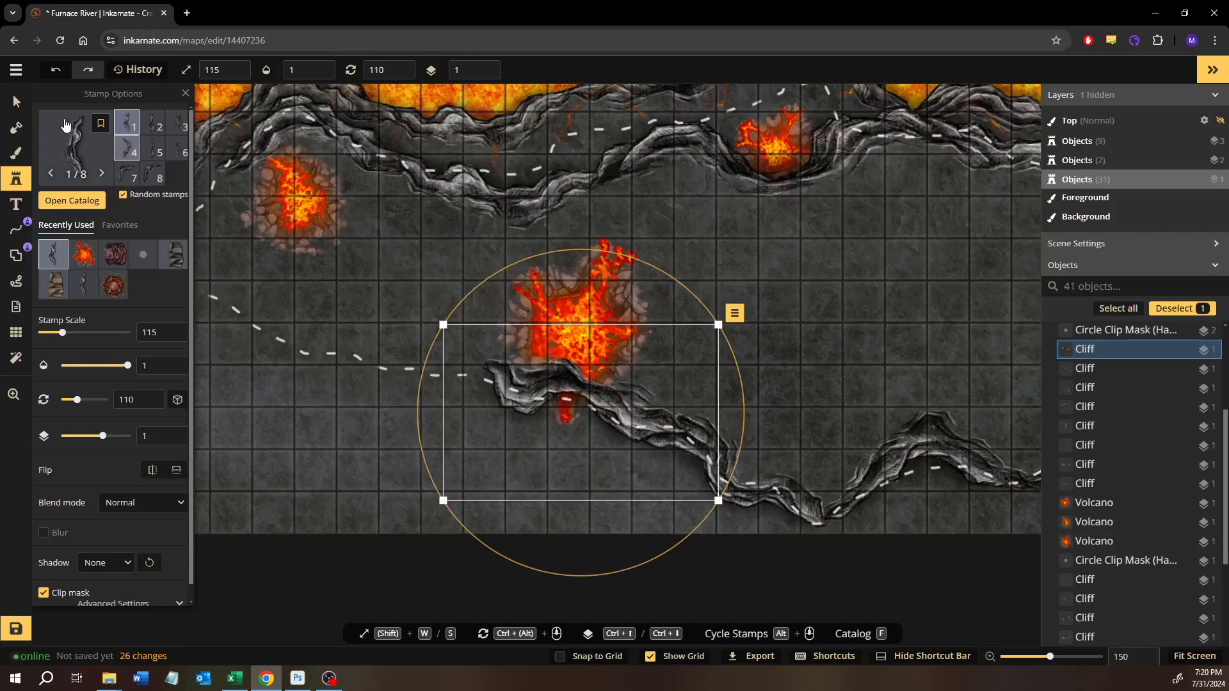
- Move the large volcano east, clear of the southern cliff, above the hump near the map's southern edge
{"action": "left_click", "coordinate": [23, 107]}
{"action": "left_click_drag", "start_coordinate": [583, 301], "coordinate": [930, 282]}
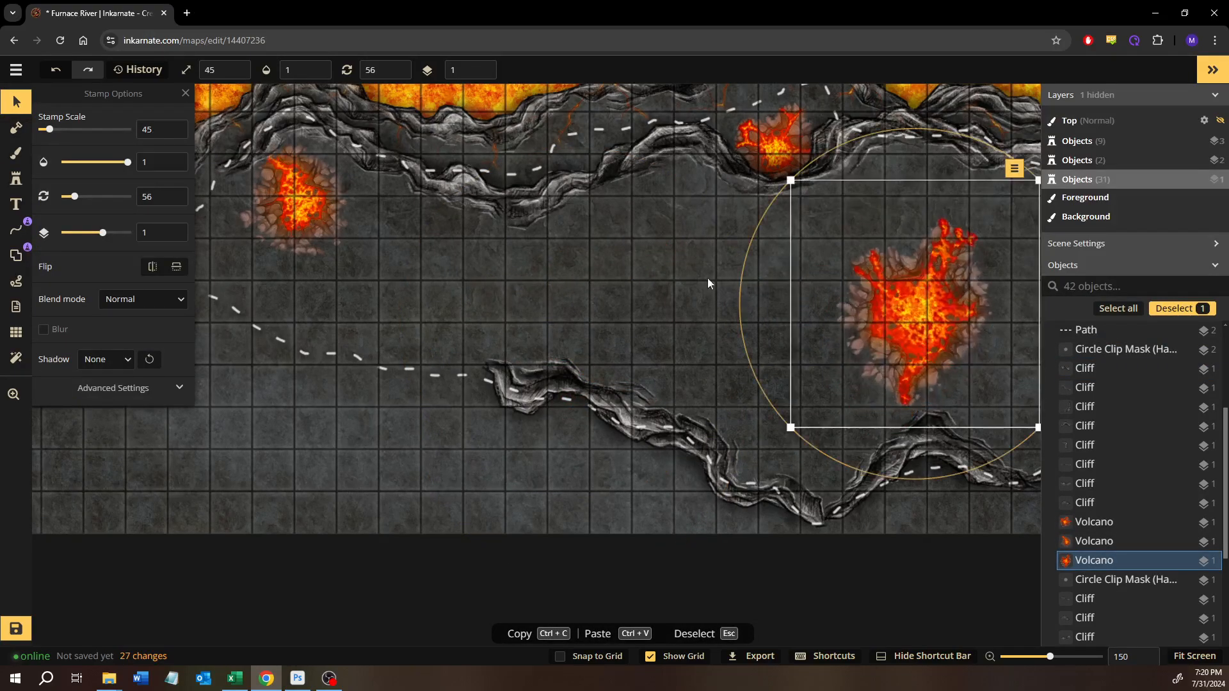
{"action": "left_click", "coordinate": [83, 465]}
- Place cliff variant 1 along the dashed path west of the southern cliff's end, rotated to 101 degrees and joined to it
{"action": "key", "text": "space"}
{"action": "left_click_drag", "start_coordinate": [182, 469], "coordinate": [510, 548]}
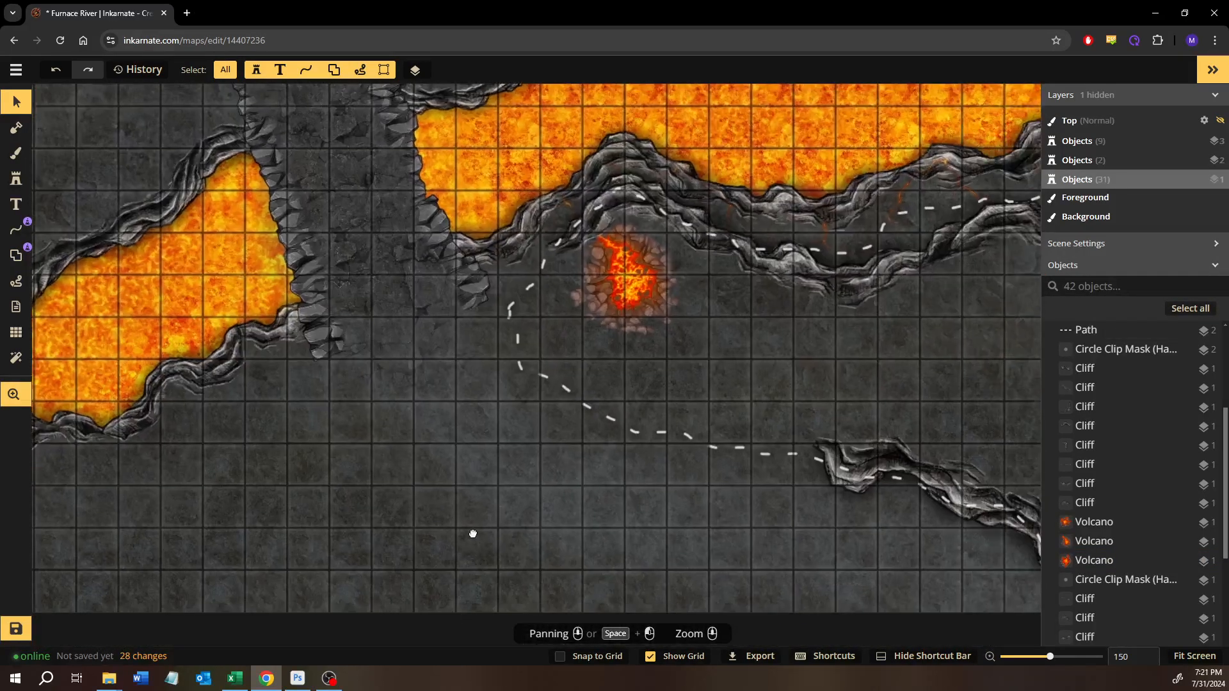
{"action": "left_click", "coordinate": [852, 469]}
{"action": "left_click", "coordinate": [16, 179]}
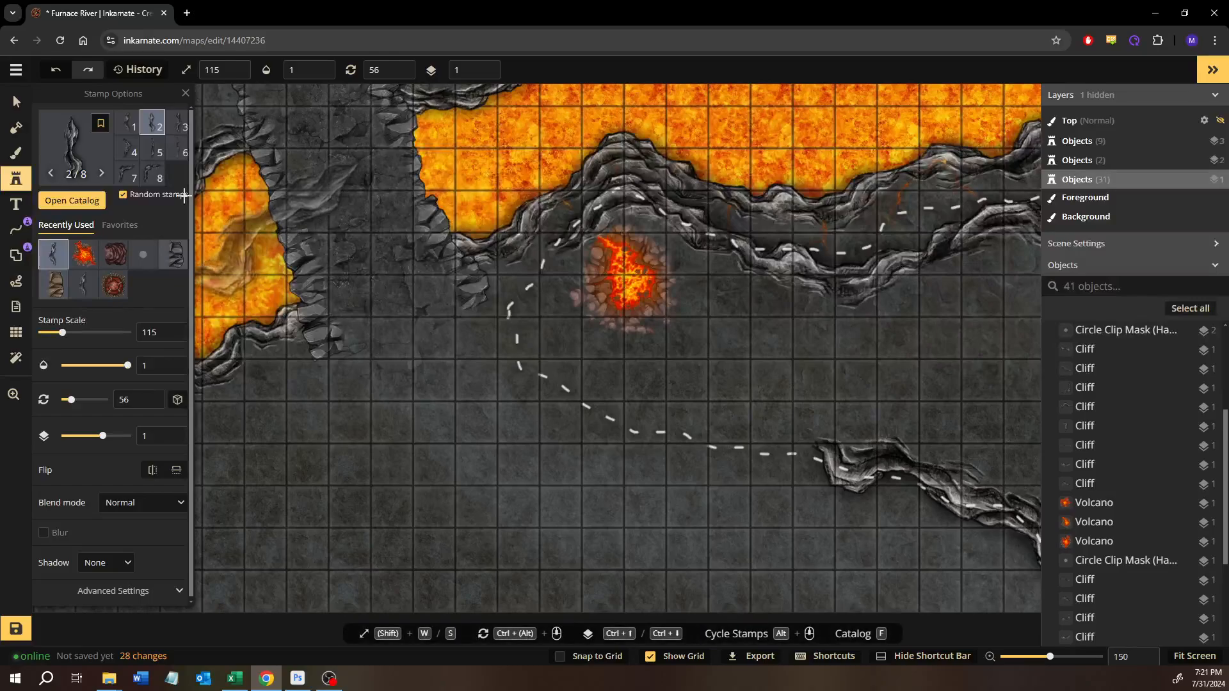
{"action": "left_click", "coordinate": [124, 128]}
{"action": "left_click_drag", "start_coordinate": [722, 421], "coordinate": [485, 375]}
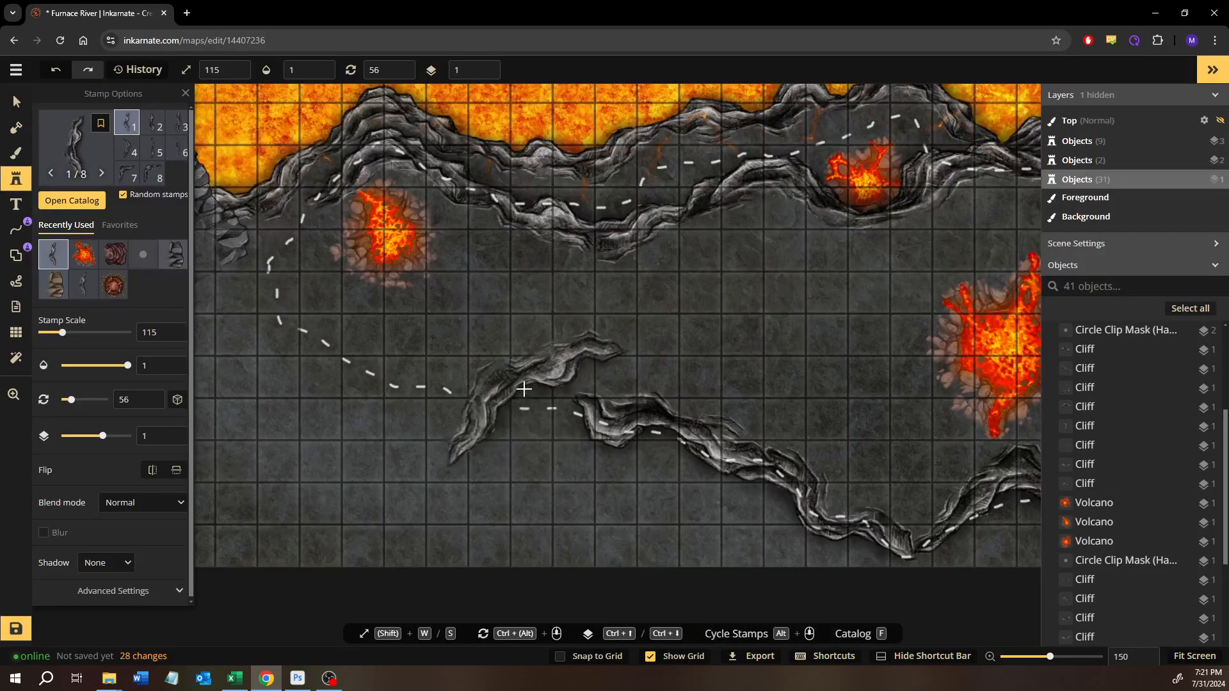
{"action": "left_click", "coordinate": [521, 392]}
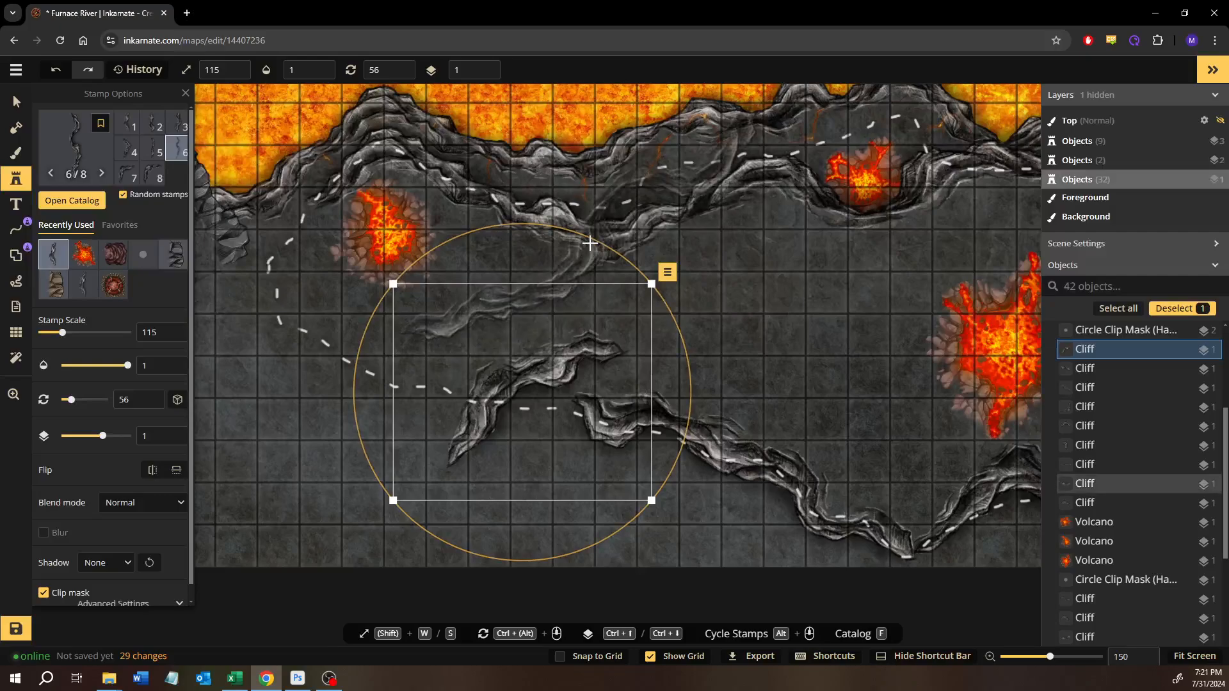
{"action": "left_click_drag", "start_coordinate": [604, 245], "coordinate": [669, 352]}
{"action": "left_click_drag", "start_coordinate": [574, 377], "coordinate": [521, 362]}
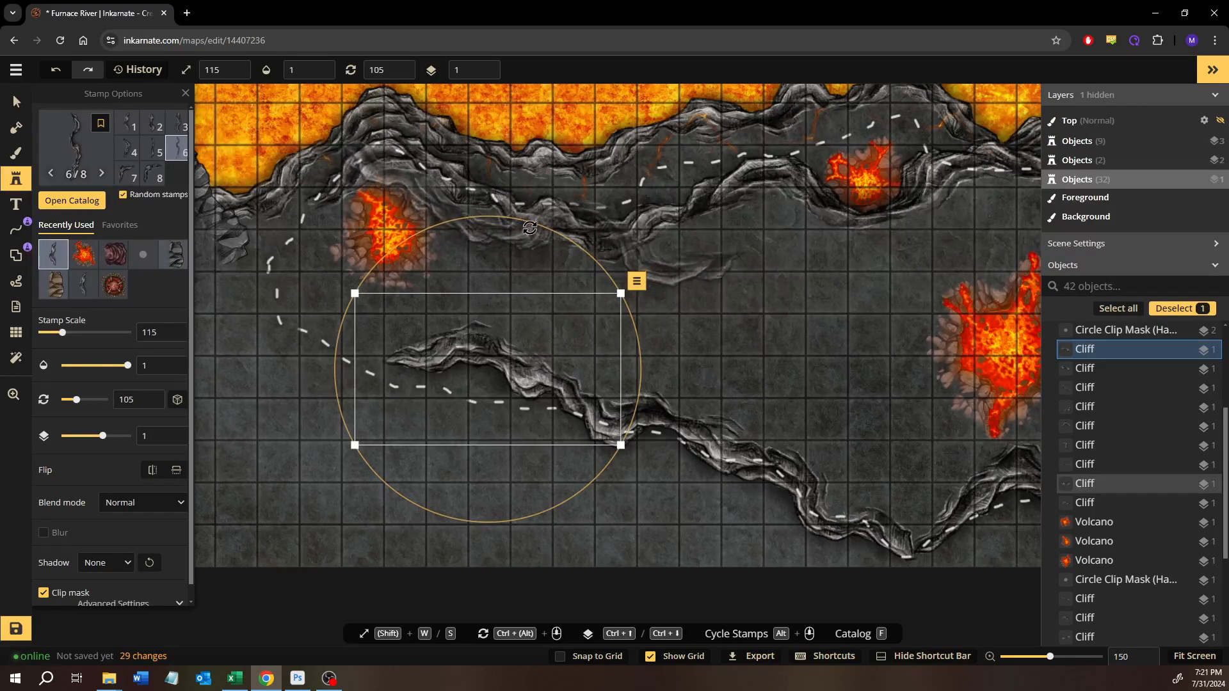
{"action": "left_click_drag", "start_coordinate": [519, 222], "coordinate": [465, 218]}
{"action": "left_click_drag", "start_coordinate": [546, 358], "coordinate": [536, 394]}
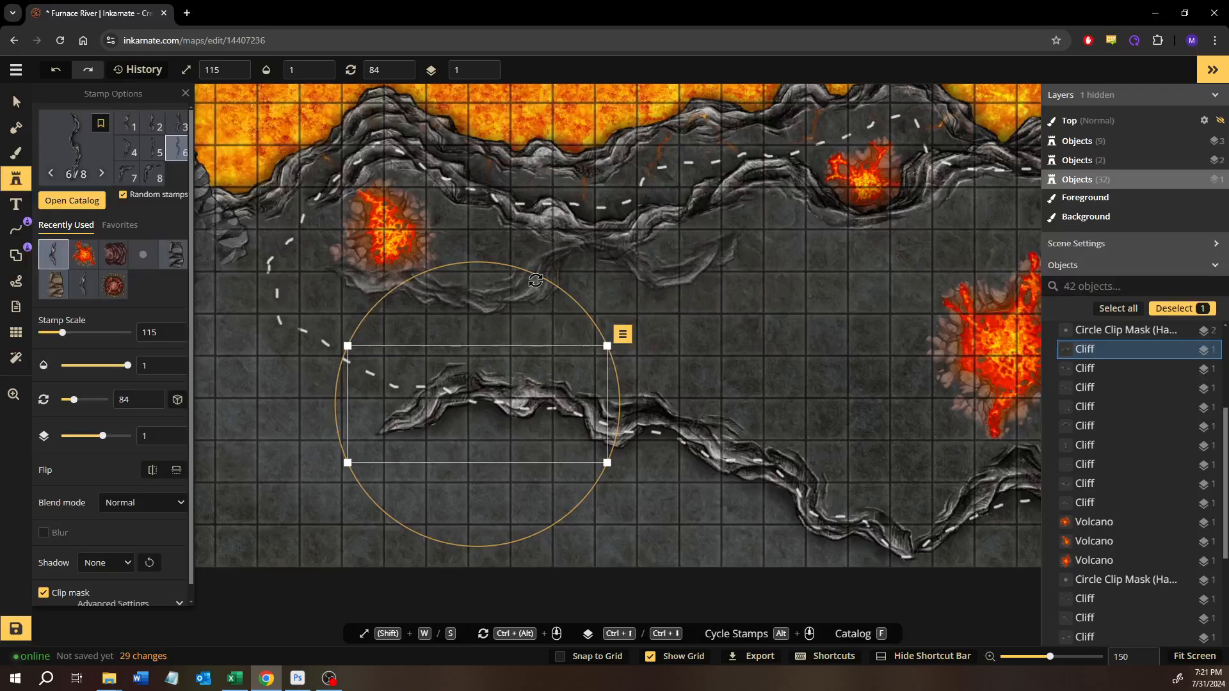
{"action": "left_click_drag", "start_coordinate": [546, 279], "coordinate": [579, 305]}
{"action": "left_click_drag", "start_coordinate": [529, 407], "coordinate": [535, 387]}
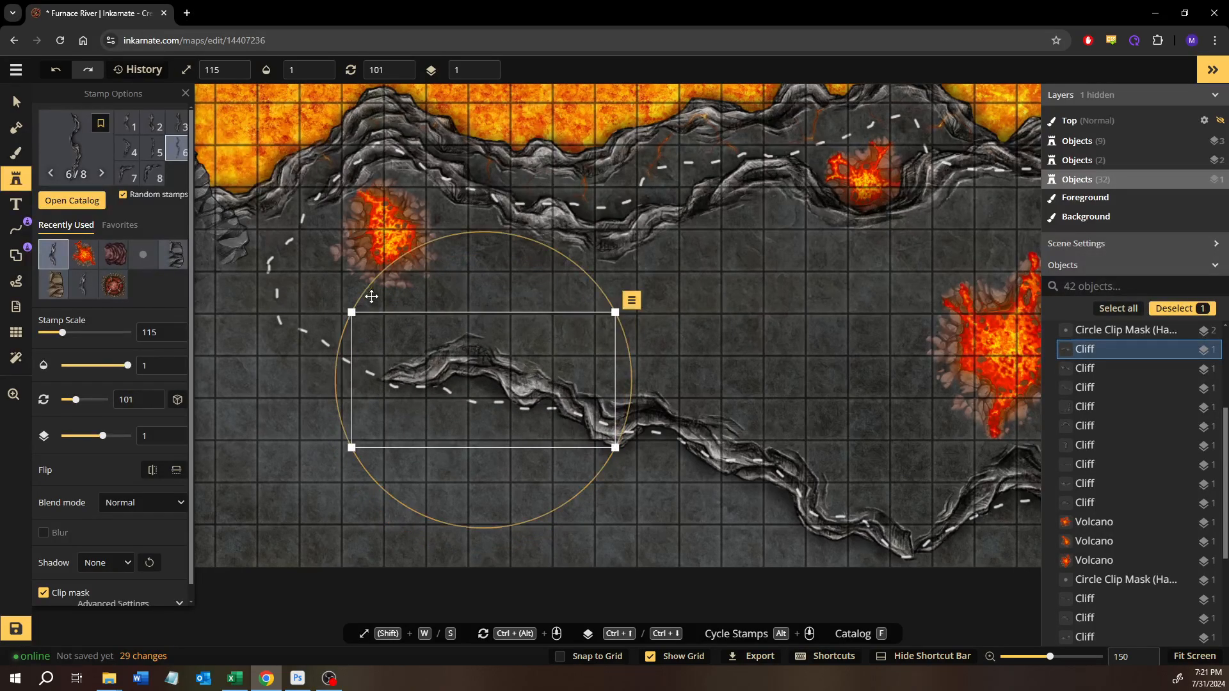
- Place cliff variant 7 around the path's western bend, rotated to 295 degrees, to join the southern cliff with the northern one
{"action": "left_click_drag", "start_coordinate": [369, 293], "coordinate": [461, 295]}
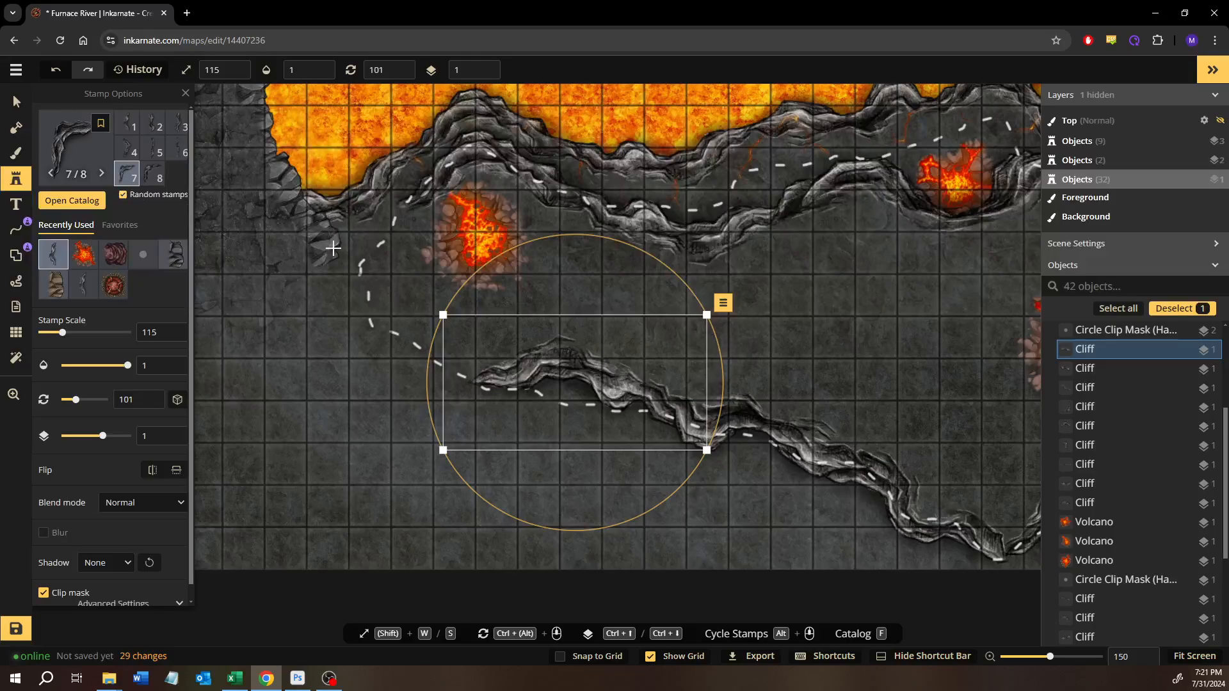
{"action": "left_click", "coordinate": [365, 301]}
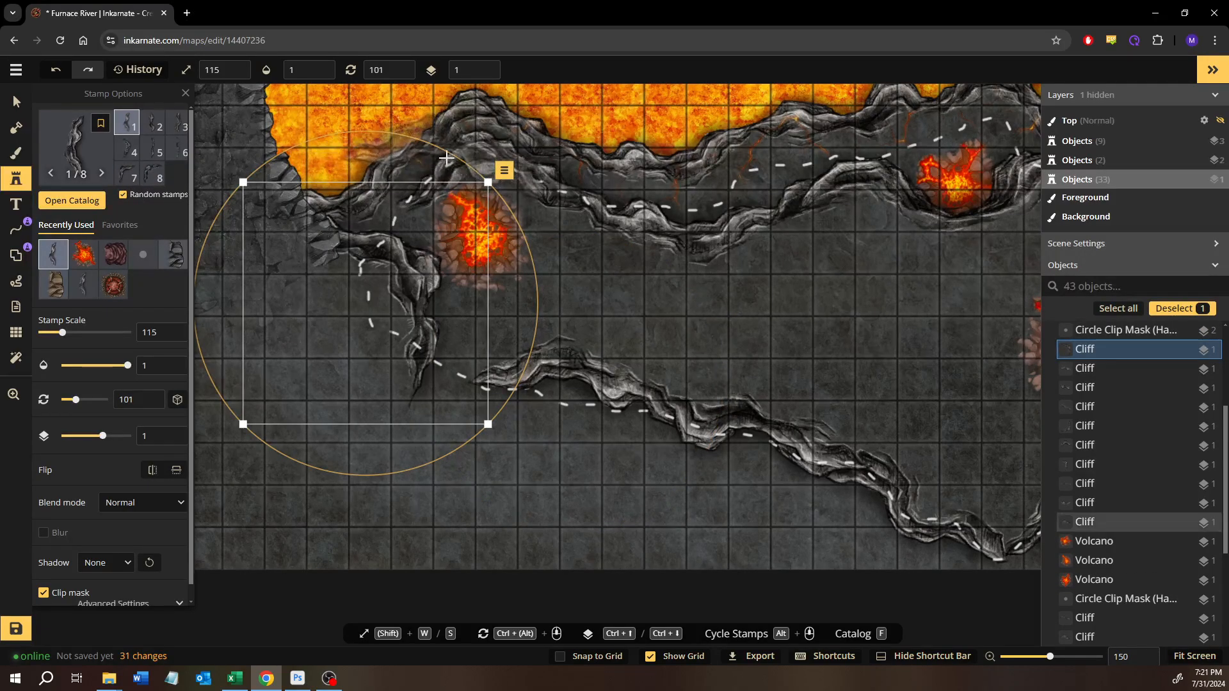
{"action": "left_click_drag", "start_coordinate": [452, 154], "coordinate": [406, 293]}
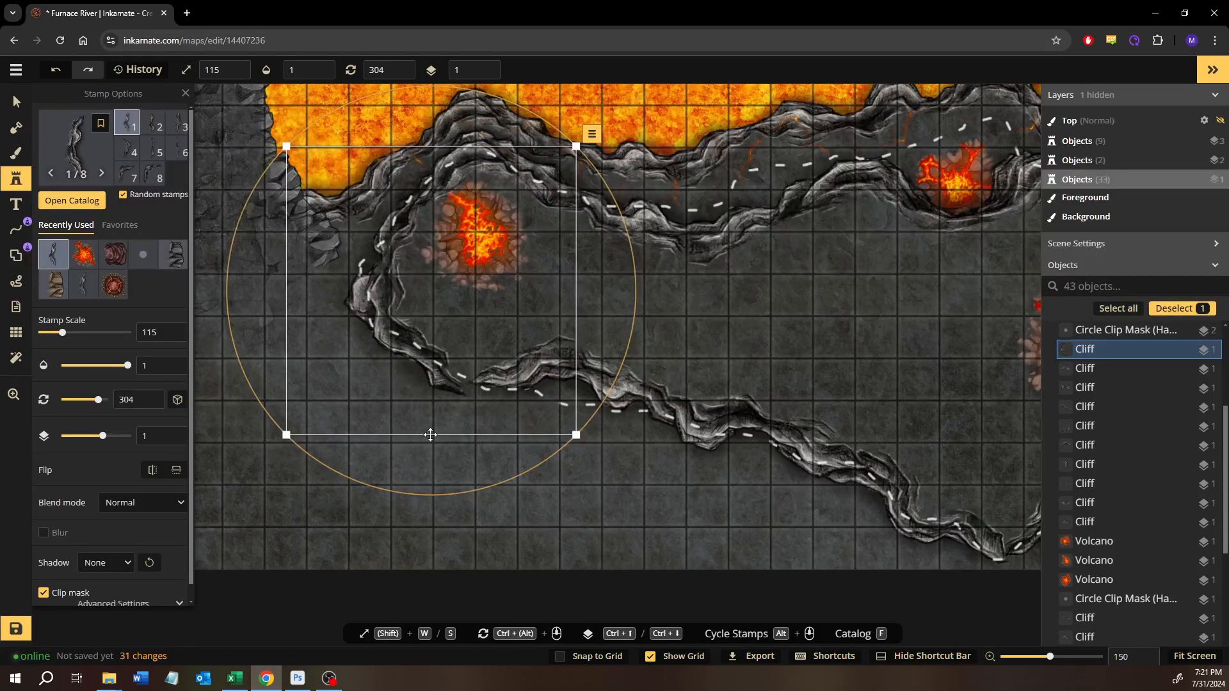
{"action": "left_click_drag", "start_coordinate": [459, 490], "coordinate": [489, 488]}
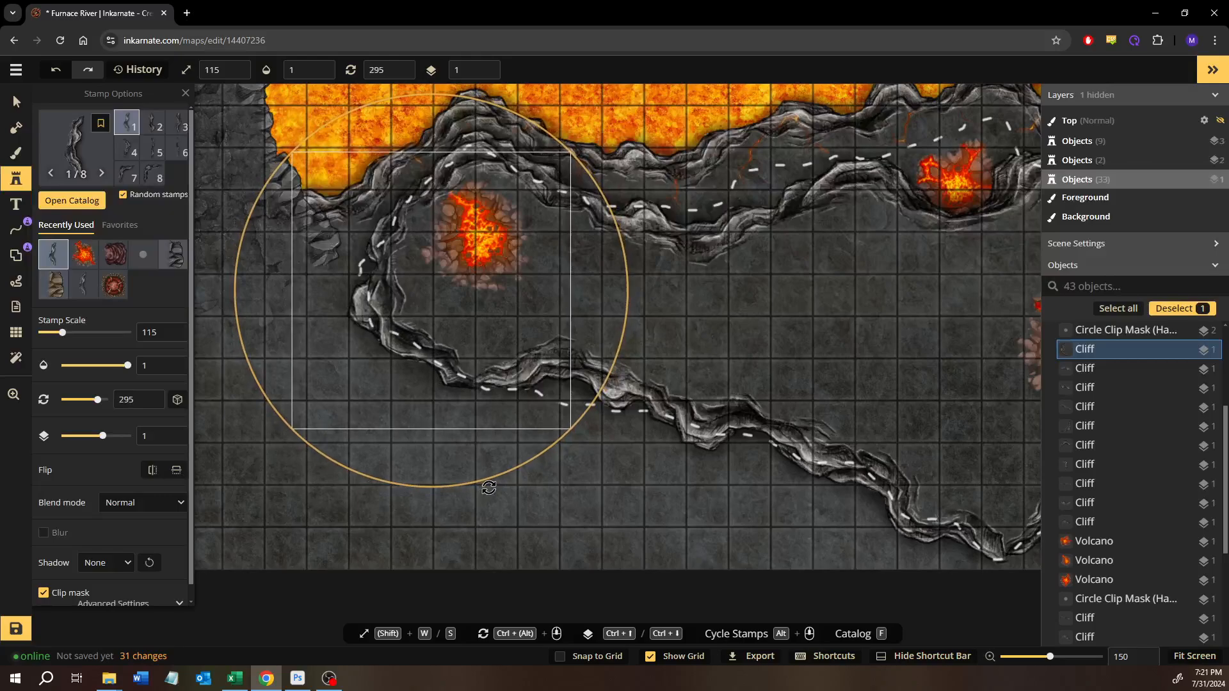
{"action": "left_click_drag", "start_coordinate": [431, 343], "coordinate": [436, 345]}
- Delete the dashed guide path around the enclosed area
{"action": "left_click", "coordinate": [24, 101]}
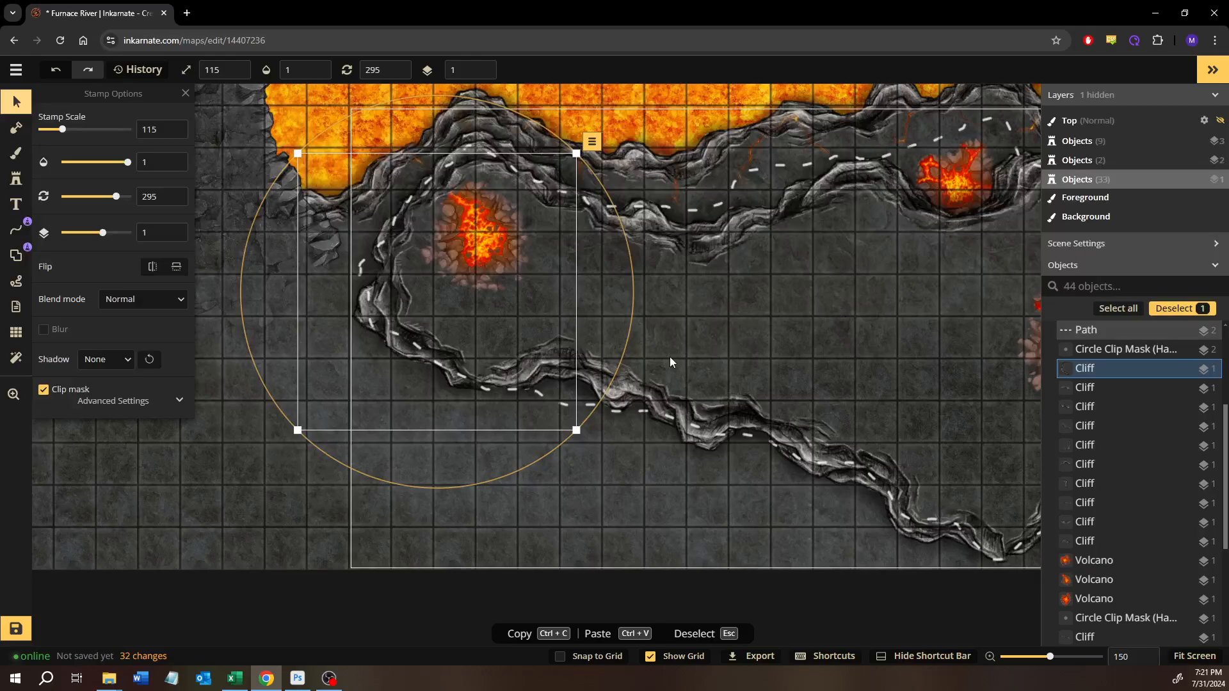
{"action": "left_click", "coordinate": [213, 514]}
{"action": "scroll", "coordinate": [207, 511], "scroll_direction": "down", "scroll_amount": 4}
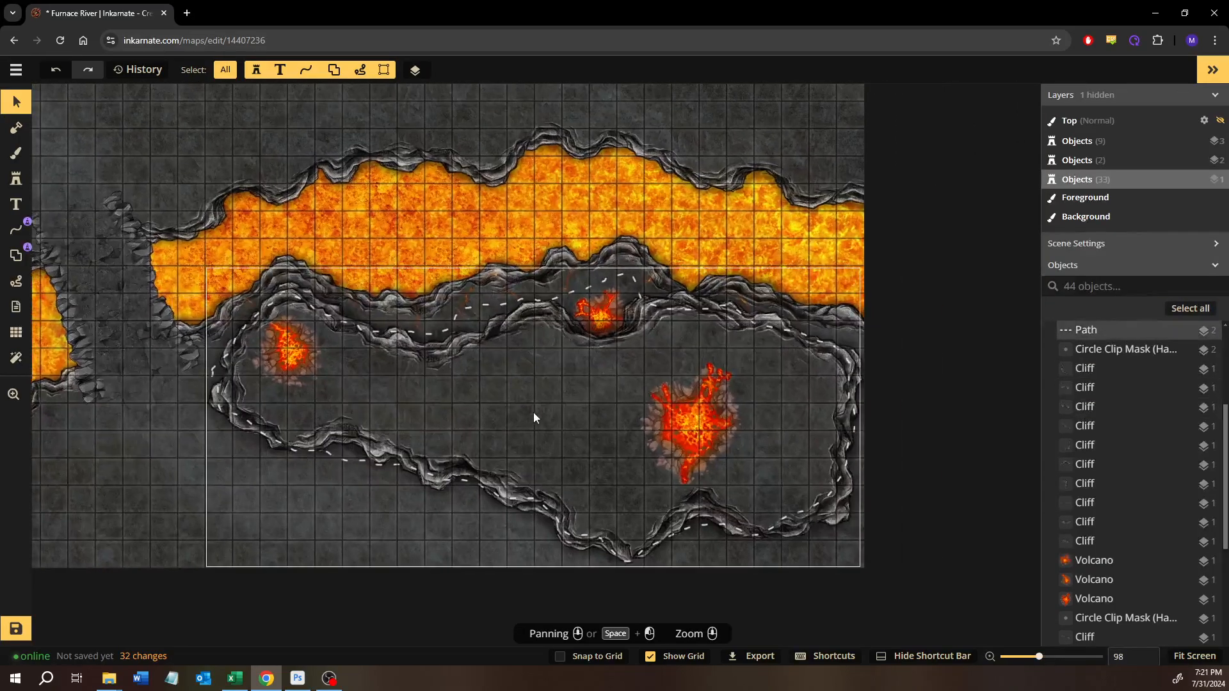
{"action": "left_click", "coordinate": [541, 399]}
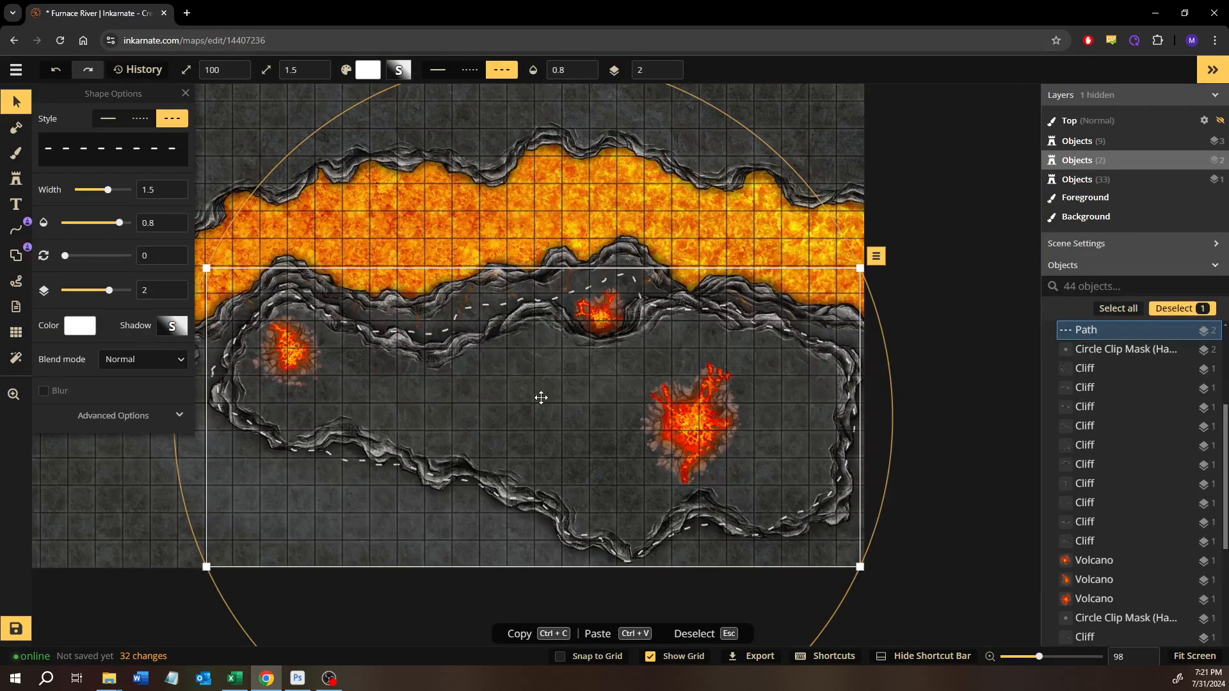
{"action": "key", "text": "Delete"}
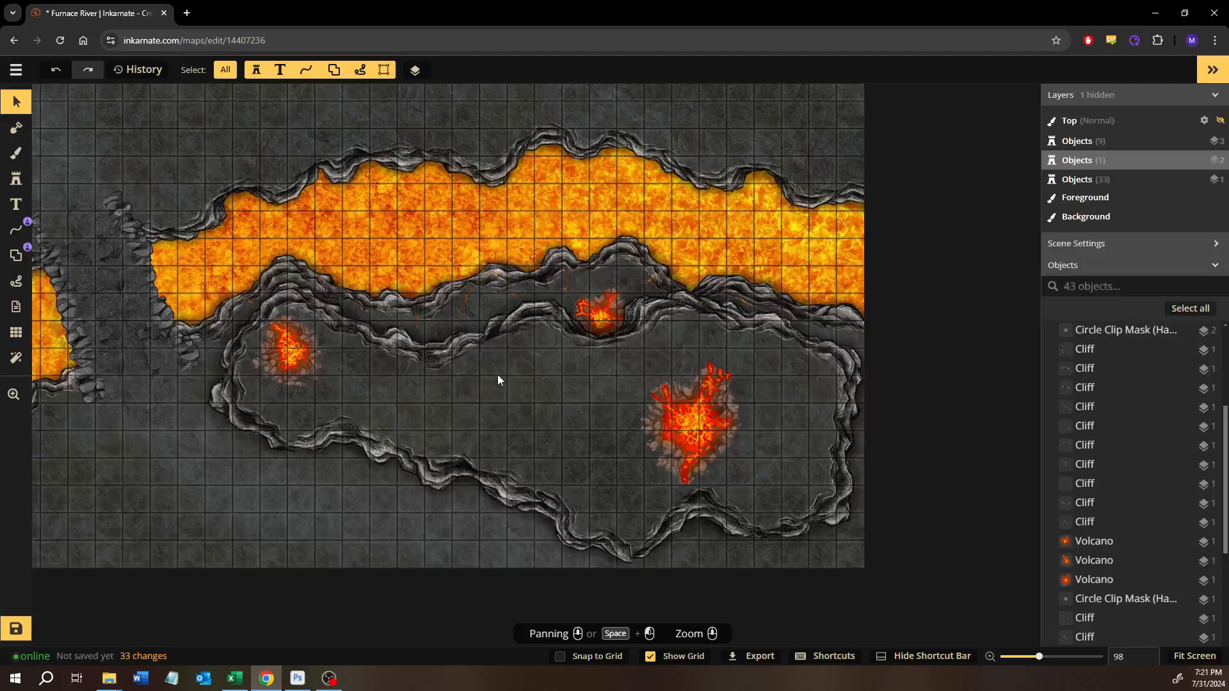
- Clear the object selection and save the map
{"action": "left_click", "coordinate": [259, 476]}
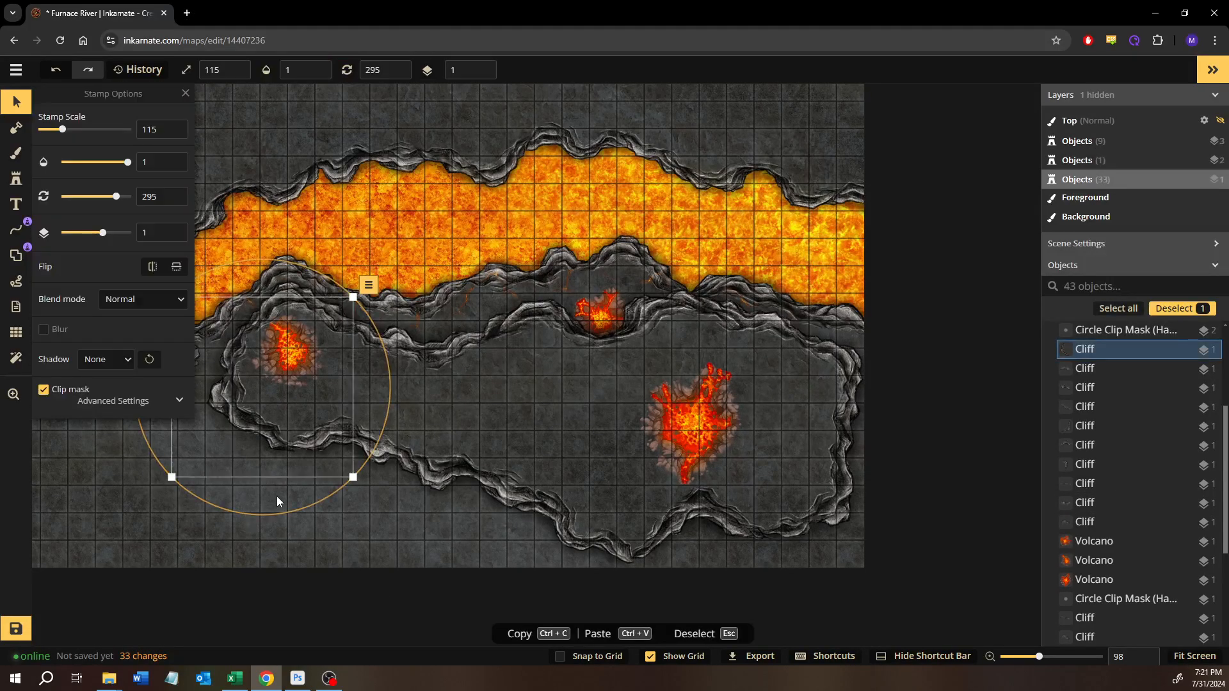
{"action": "left_click", "coordinate": [209, 532]}
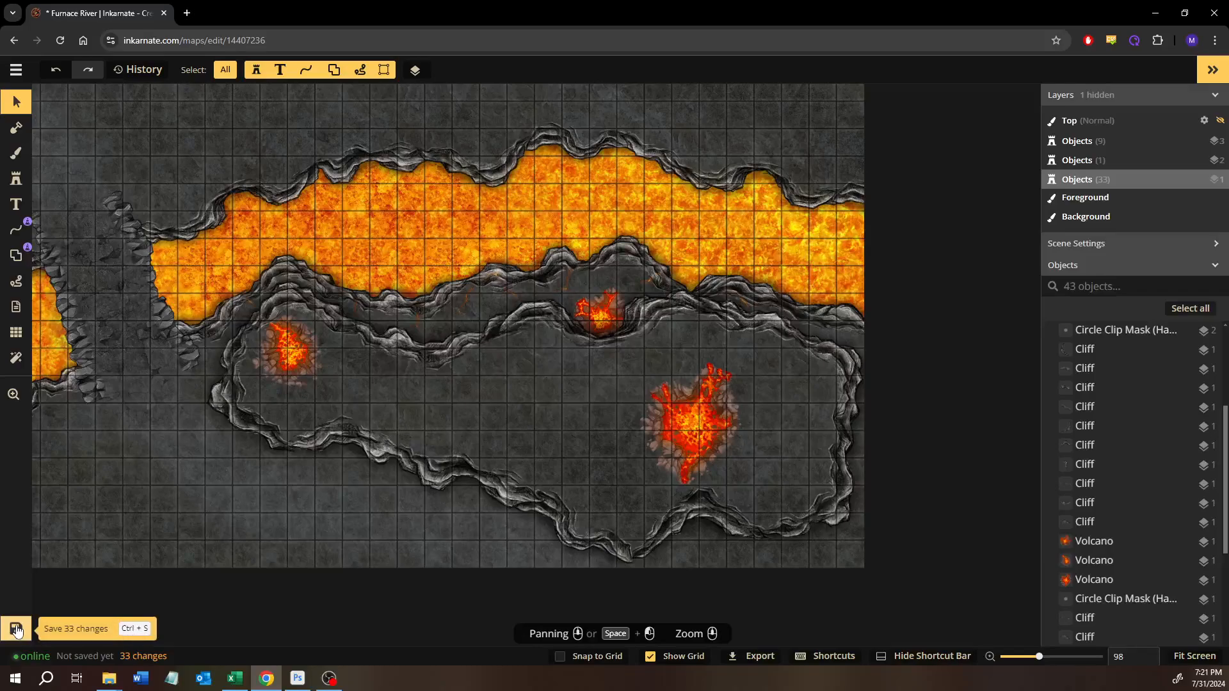
{"action": "left_click", "coordinate": [16, 629]}
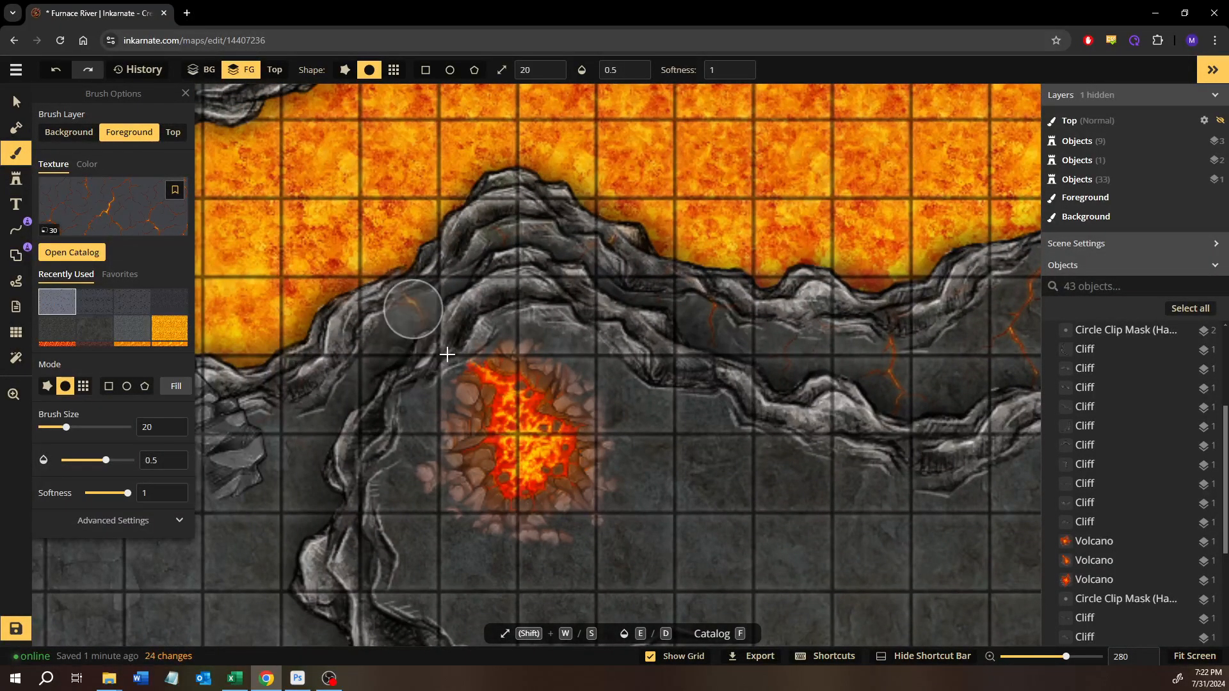
- Paint the lava-crack texture on the foreground around the paired cliffs south of the river, with brush size 20 and opacity 0.5
{"action": "left_click_drag", "start_coordinate": [541, 384], "coordinate": [345, 352]}
{"action": "left_click_drag", "start_coordinate": [742, 353], "coordinate": [472, 307]}
{"action": "left_click_drag", "start_coordinate": [850, 305], "coordinate": [458, 376]}
{"action": "left_click_drag", "start_coordinate": [727, 347], "coordinate": [576, 371]}
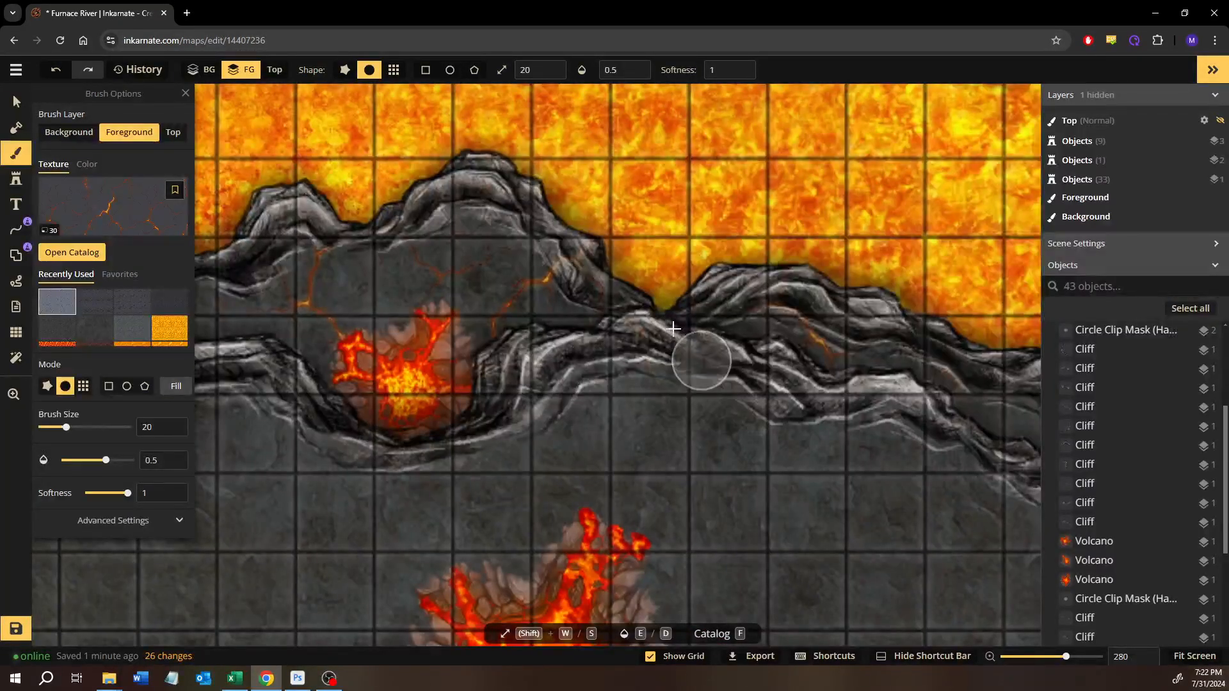
{"action": "mouse_move", "coordinate": [653, 379]}
{"action": "left_mouse_down"}
{"action": "mouse_move", "coordinate": [655, 356]}
{"action": "mouse_move", "coordinate": [557, 359]}
{"action": "left_mouse_up"}
- Move the large volcano north against the enclosure's northern cliff and raise it to layer 2
{"action": "left_click", "coordinate": [16, 102]}
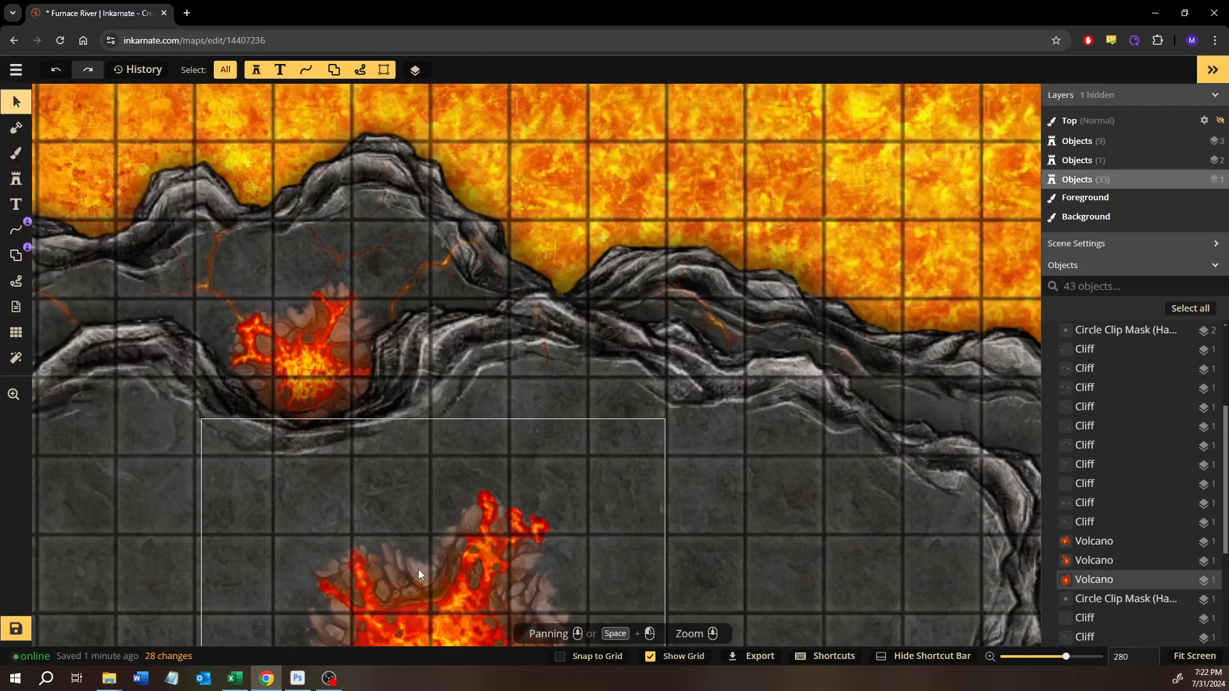
{"action": "left_click_drag", "start_coordinate": [462, 582], "coordinate": [513, 438]}
{"action": "scroll", "coordinate": [489, 444], "scroll_direction": "up", "scroll_amount": 1}
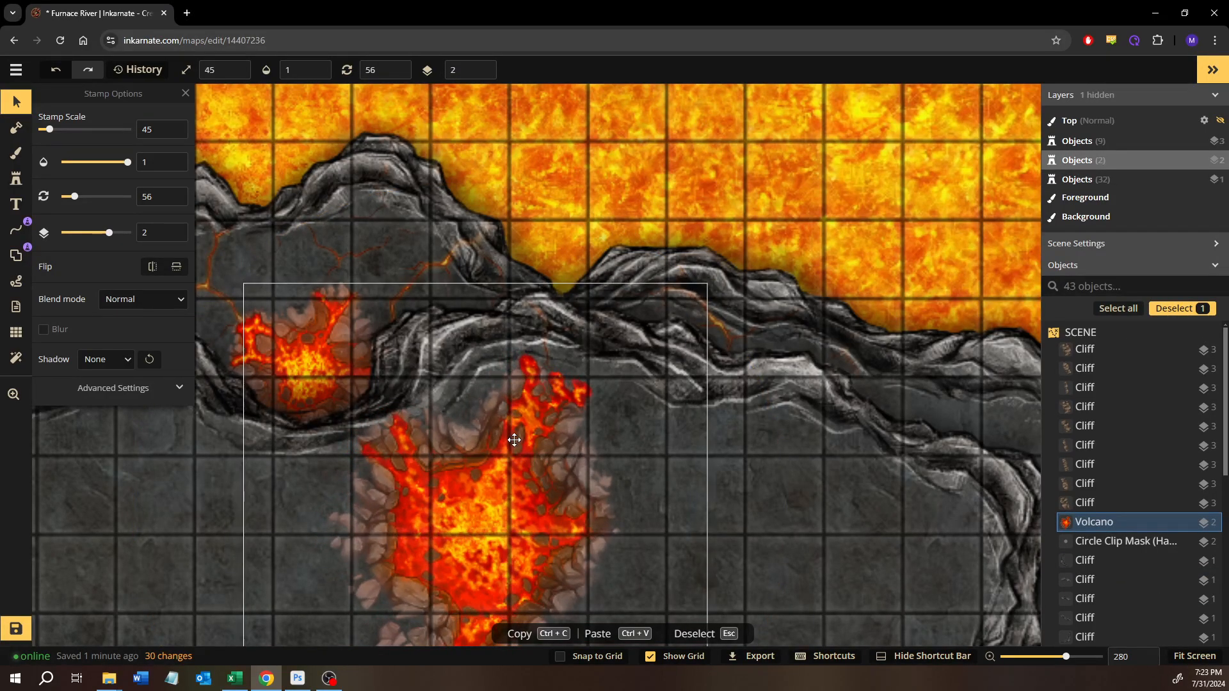
- Paint the lava-crack texture on the Top layer over the large volcano's northwest edge beside the cliff, with brush size 20 and opacity 0.5
{"action": "left_click_drag", "start_coordinate": [458, 387], "coordinate": [497, 394]}
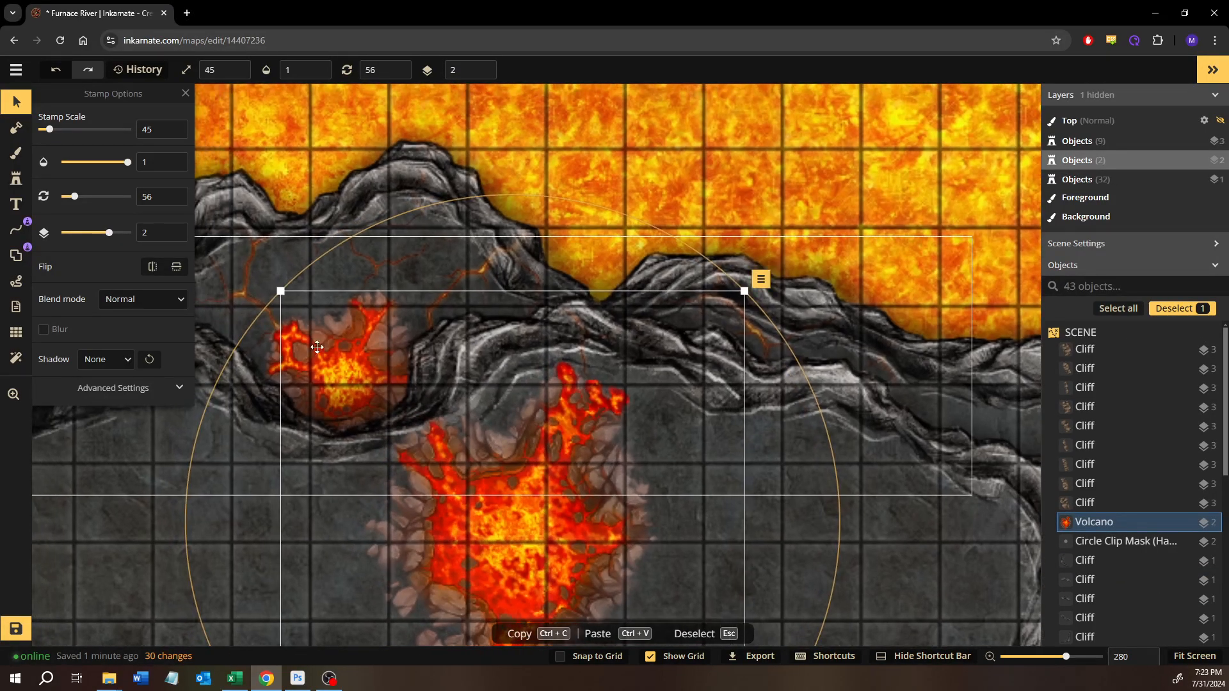
{"action": "left_click", "coordinate": [17, 154]}
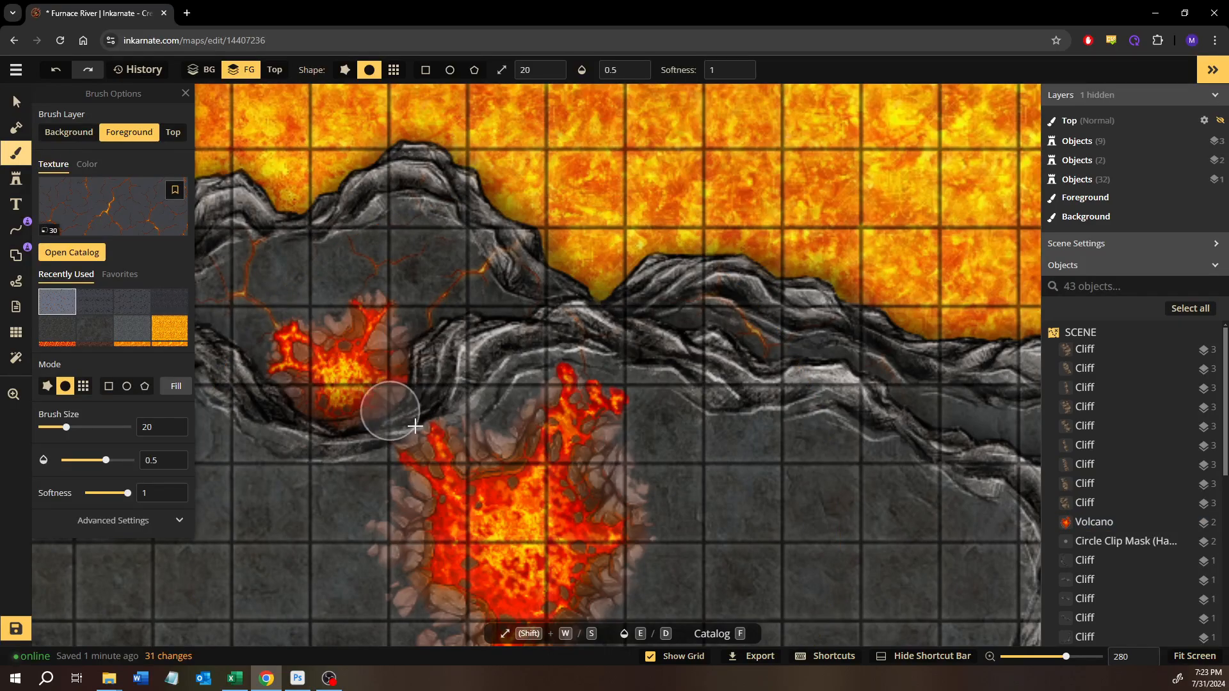
{"action": "left_click", "coordinate": [173, 132]}
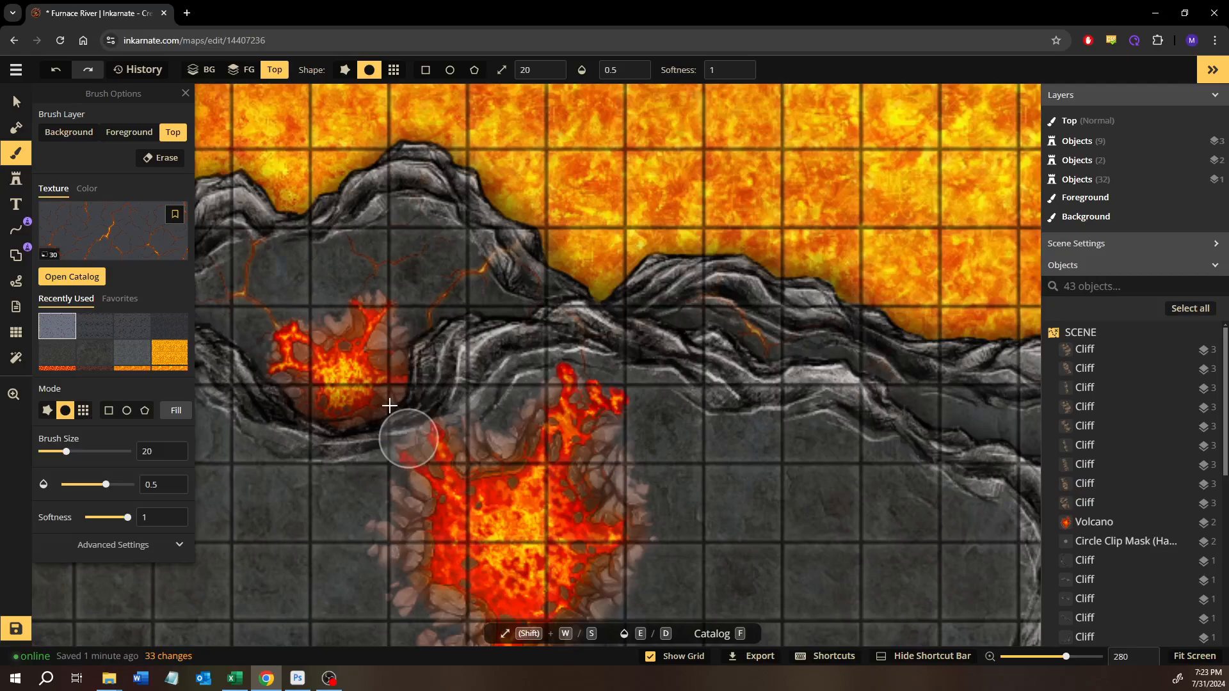
{"action": "scroll", "coordinate": [434, 458], "scroll_direction": "up", "scroll_amount": 5}
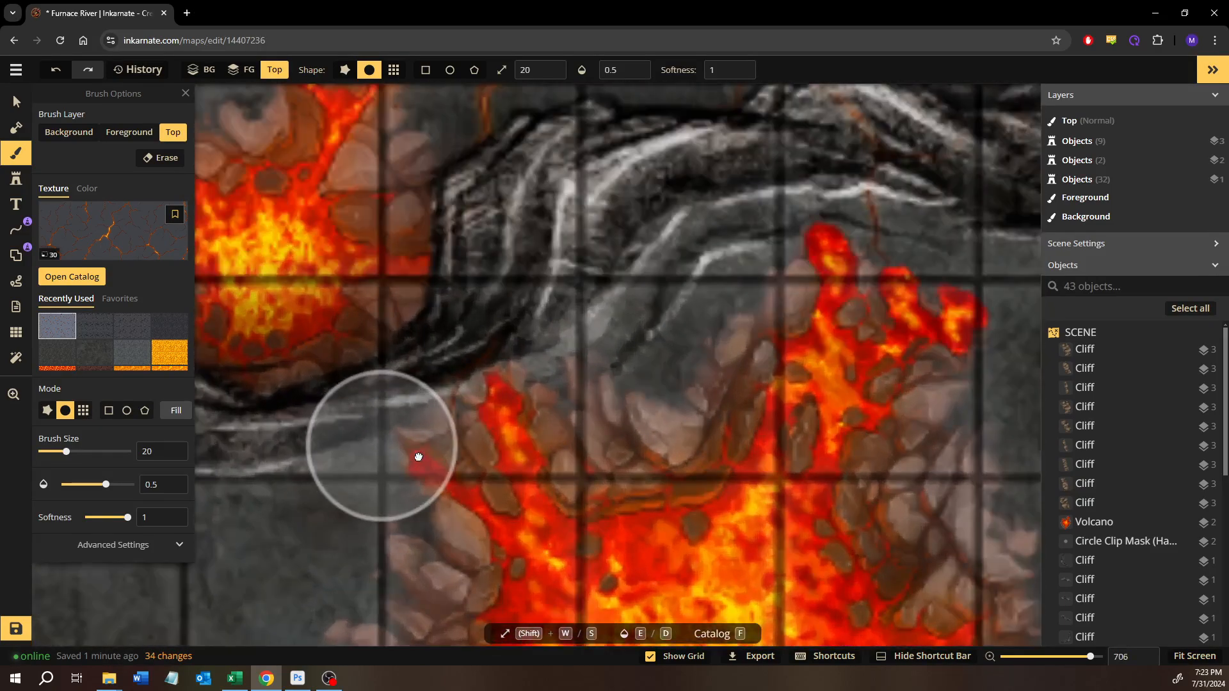
{"action": "left_click_drag", "start_coordinate": [419, 457], "coordinate": [503, 481]}
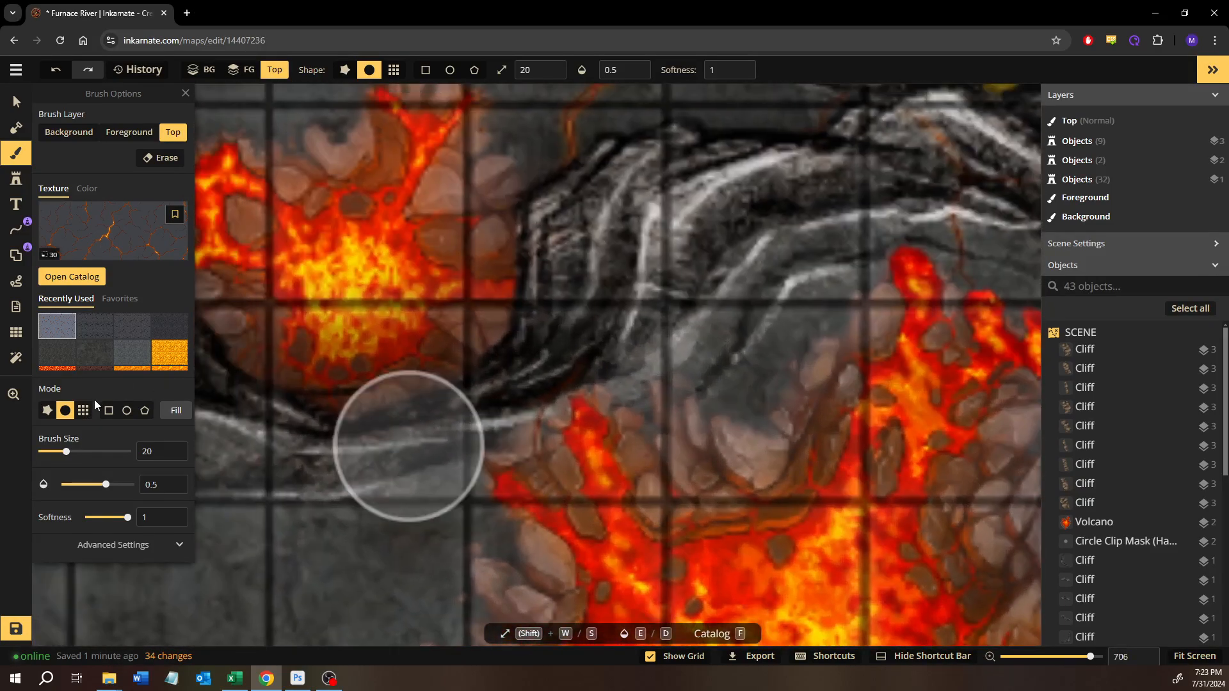
- Set the lava-crack brush's texture scale to 100 in its placement settings
{"action": "left_click", "coordinate": [152, 547]}
{"action": "scroll", "coordinate": [152, 509], "scroll_direction": "down", "scroll_amount": 2}
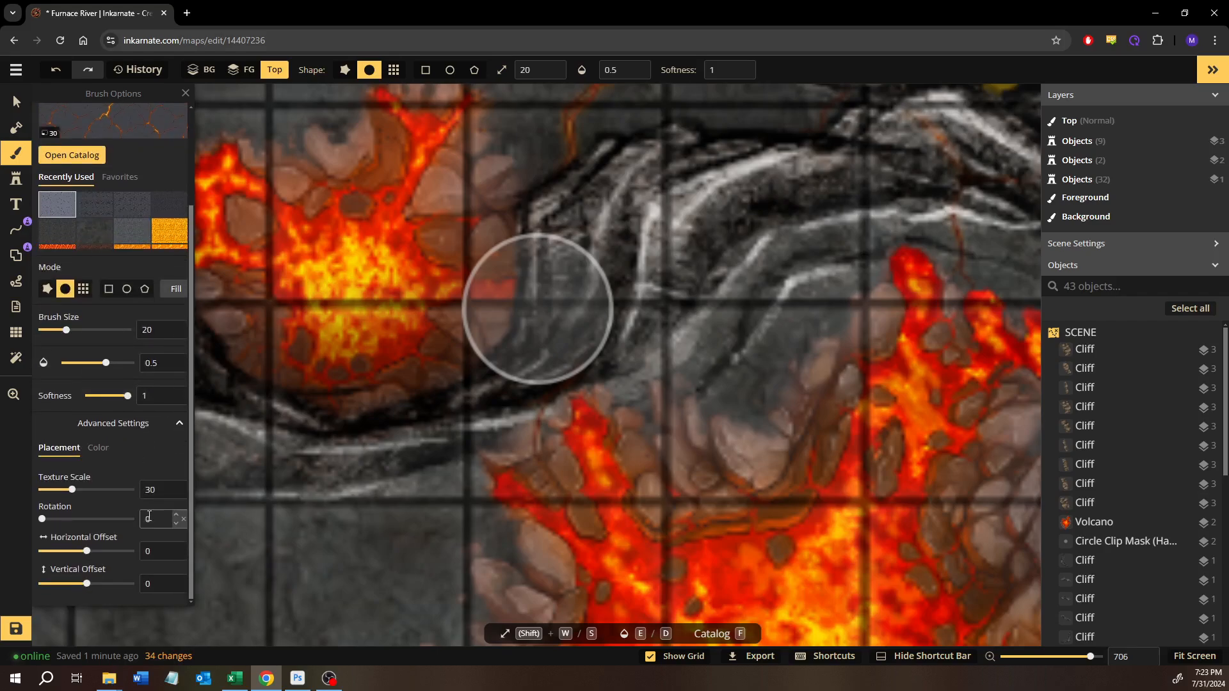
{"action": "left_click", "coordinate": [177, 487]}
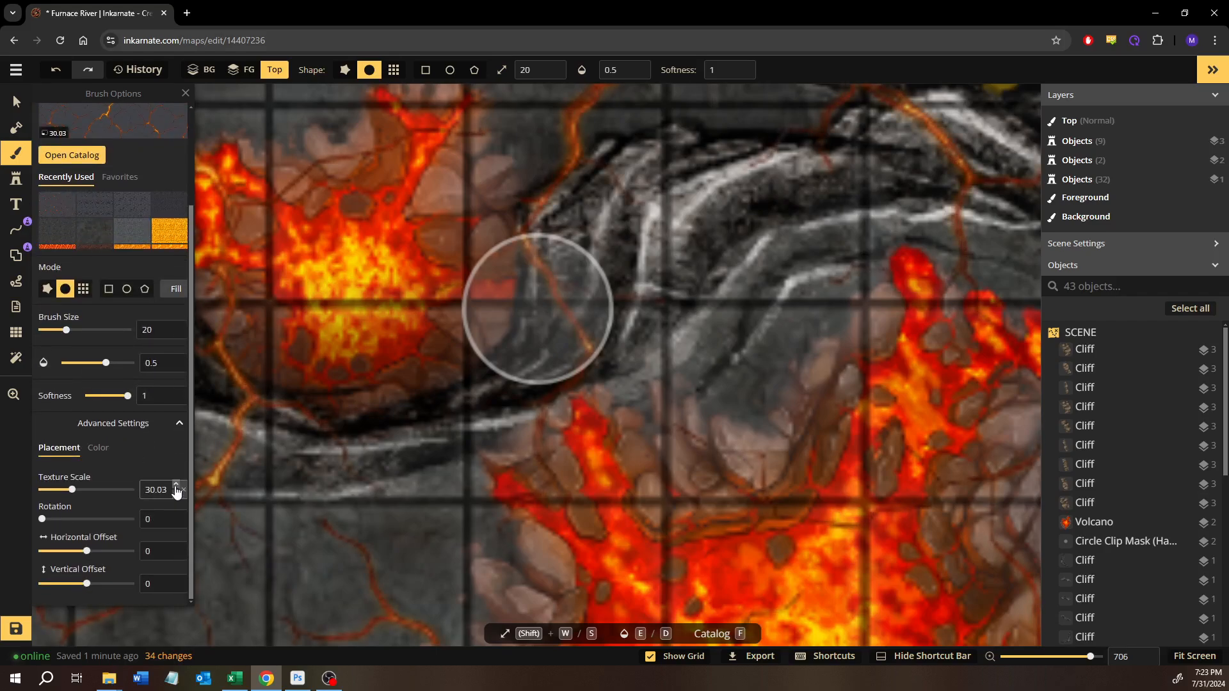
{"action": "left_click", "coordinate": [177, 488]}
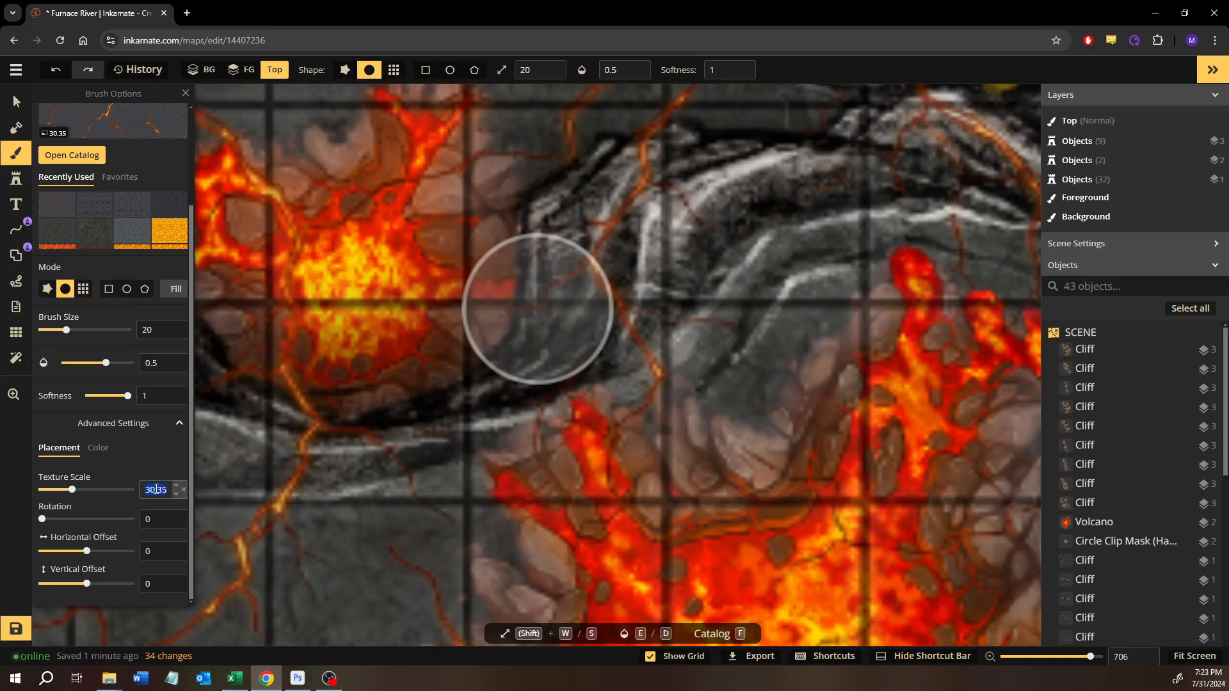
{"action": "type", "text": "100"}
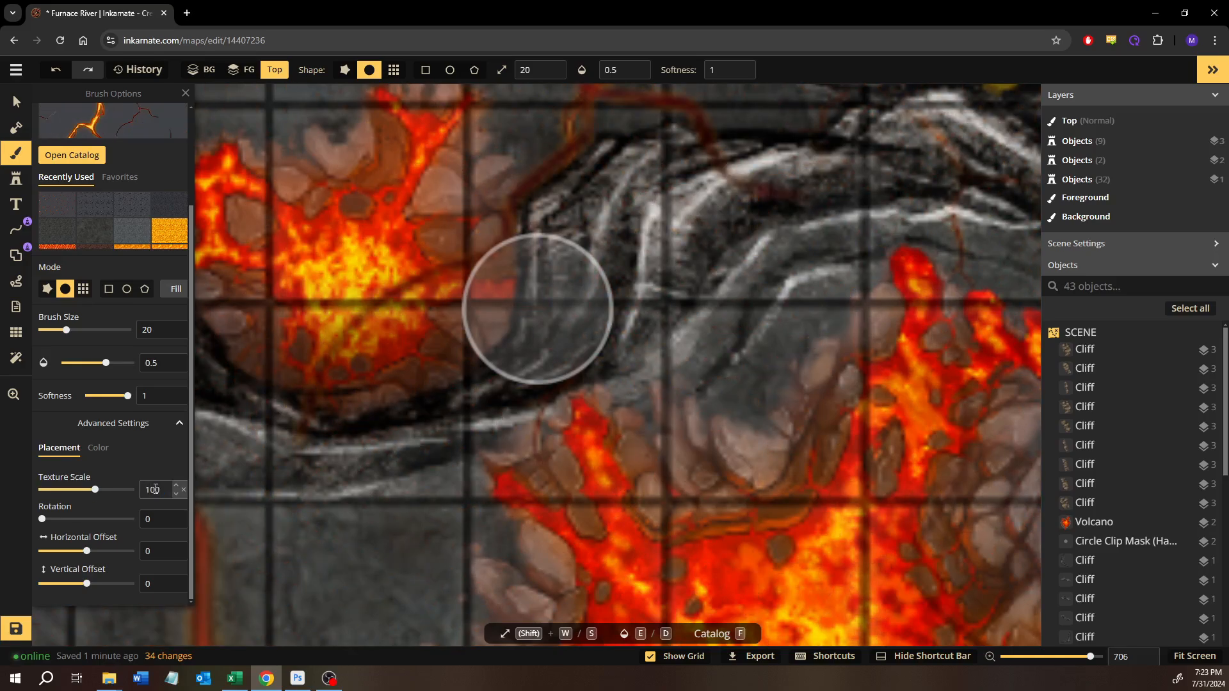
- Set the lava-crack texture's horizontal offset to 13.5 and vertical offset to 1.4, and try a stroke linking the two volcanoes
{"action": "left_click_drag", "start_coordinate": [90, 555], "coordinate": [89, 583]}
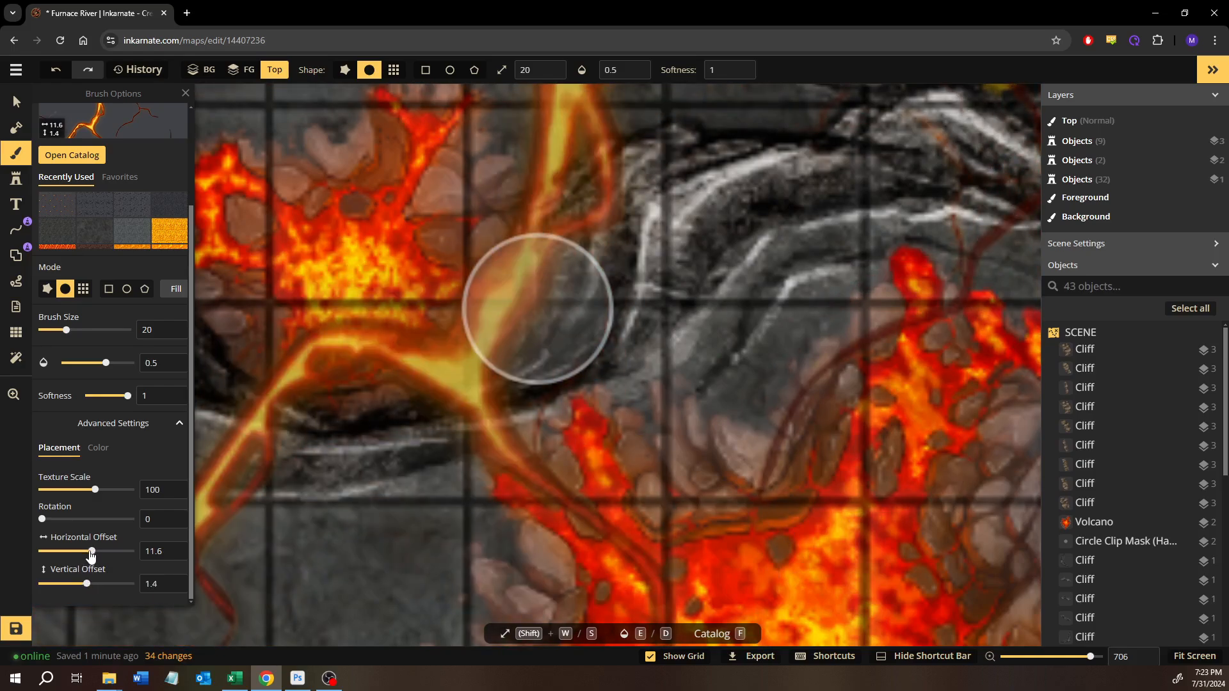
{"action": "left_click_drag", "start_coordinate": [174, 550], "coordinate": [176, 549]}
{"action": "type", "text": "13"}
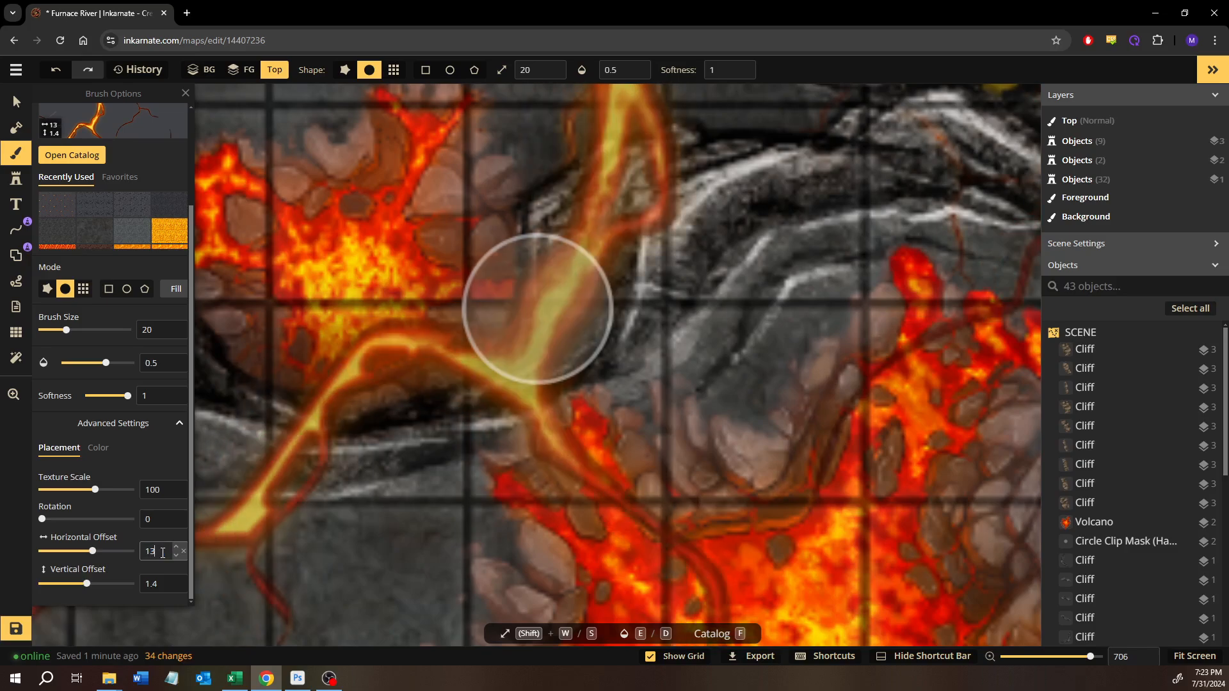
{"action": "type", "text": ".5"}
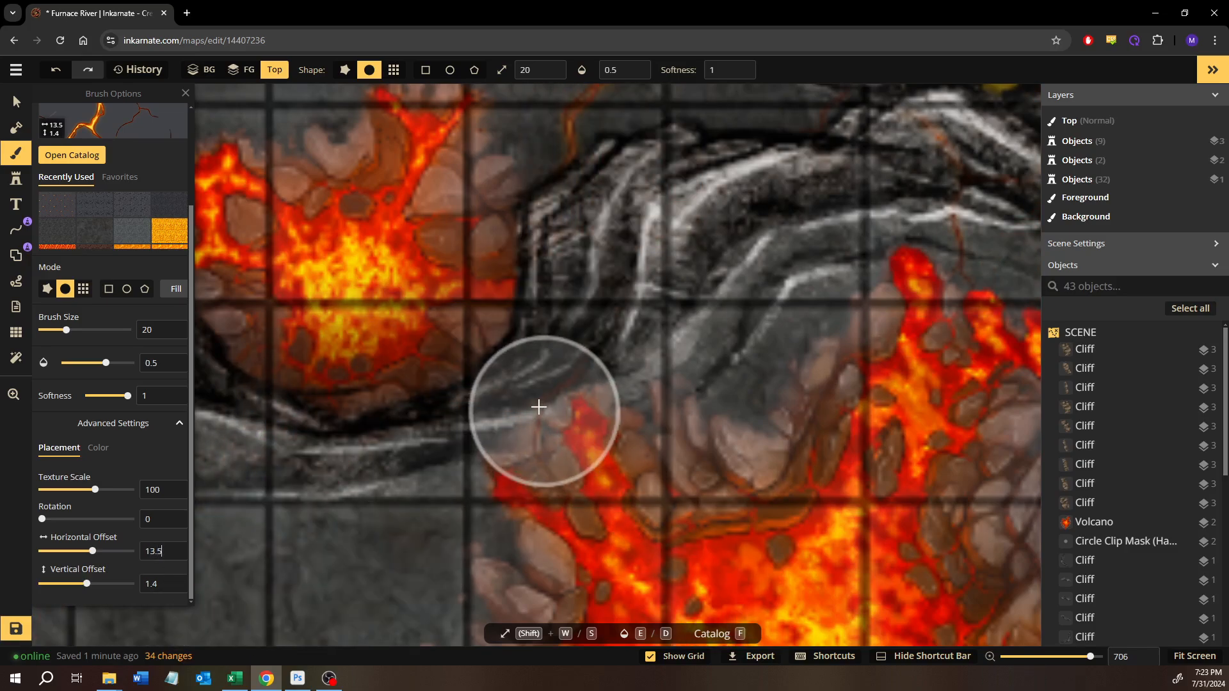
{"action": "mouse_move", "coordinate": [502, 379]}
{"action": "left_mouse_down"}
{"action": "mouse_move", "coordinate": [578, 431]}
{"action": "mouse_move", "coordinate": [487, 364]}
{"action": "mouse_move", "coordinate": [574, 464]}
{"action": "mouse_move", "coordinate": [629, 559]}
{"action": "left_mouse_up"}
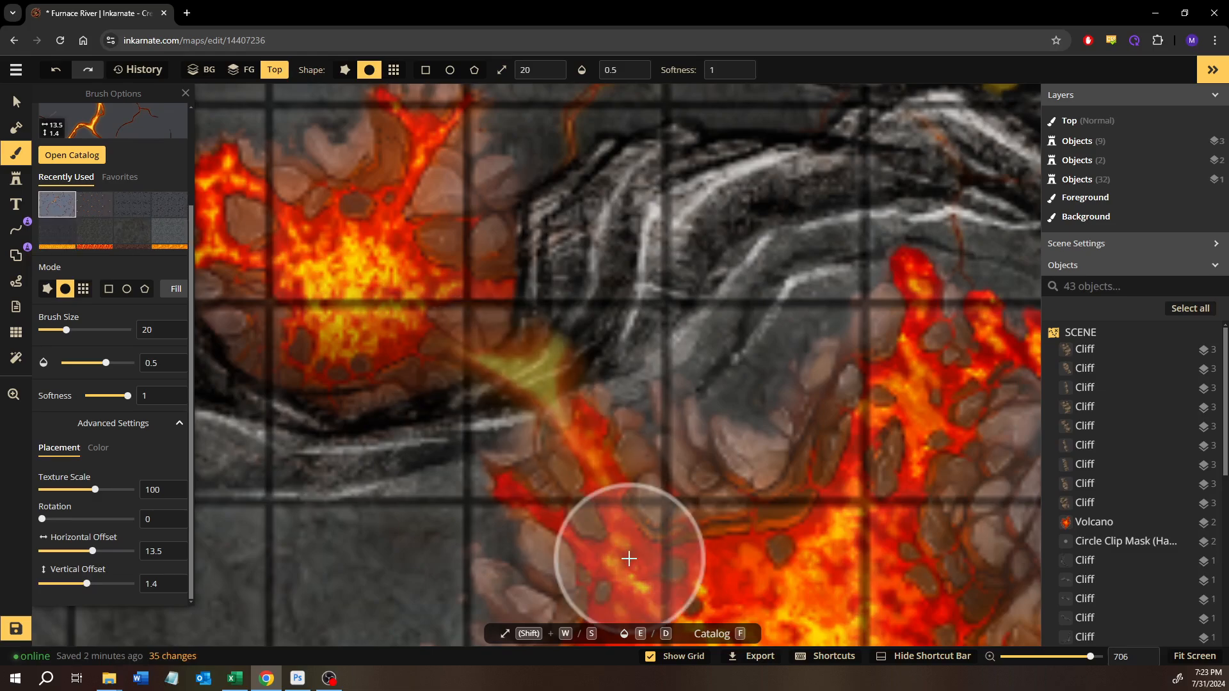
{"action": "key", "text": "ctrl+z"}
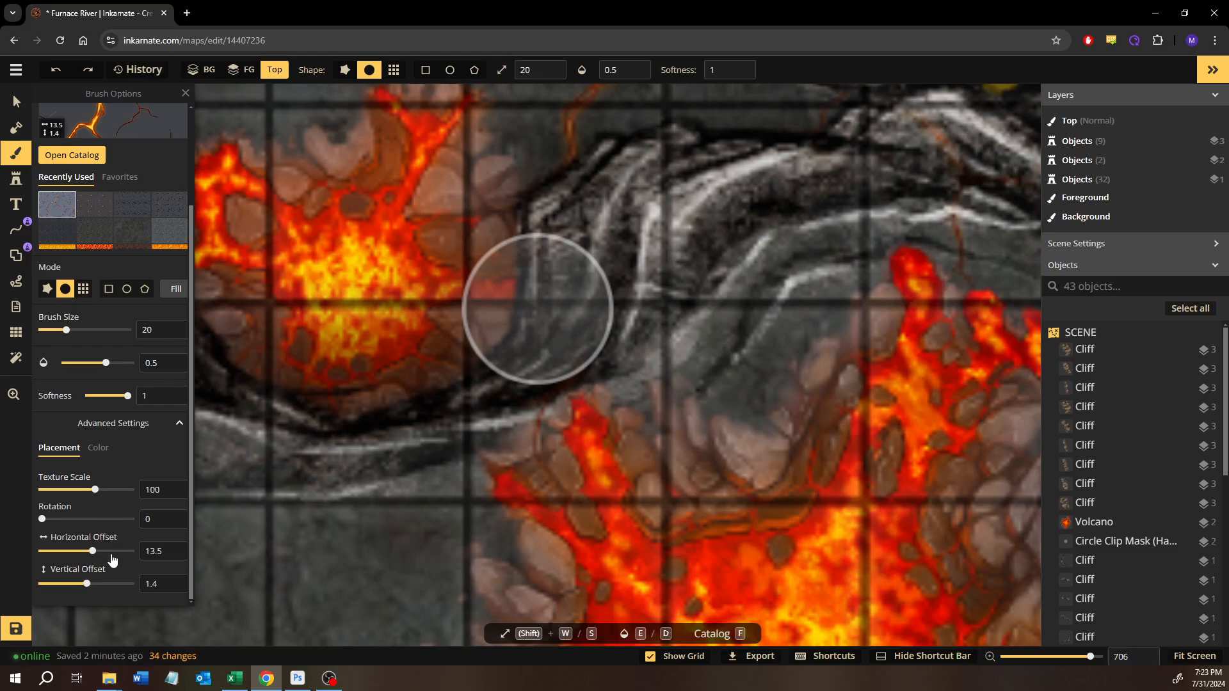
- Recolor the lava-crack brush to hue -21, saturation 200 and brightness 60, and test a stroke between the volcanoes at brush size 5
{"action": "left_click", "coordinate": [98, 449]}
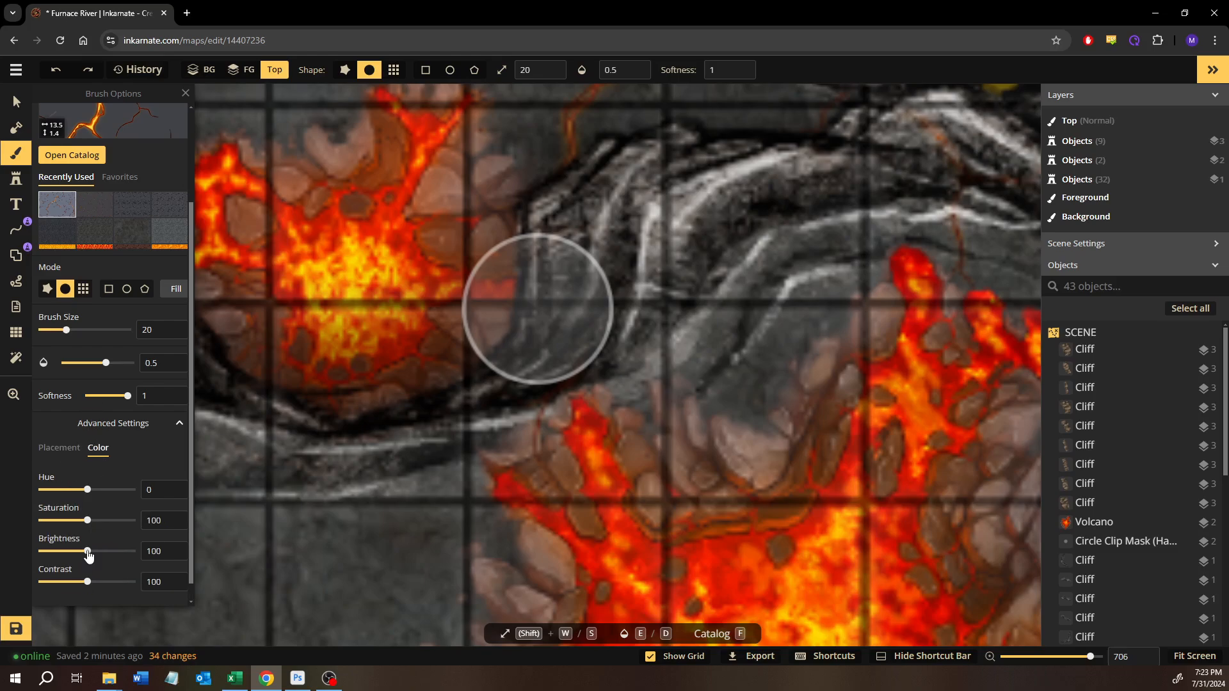
{"action": "left_click_drag", "start_coordinate": [84, 554], "coordinate": [71, 562]}
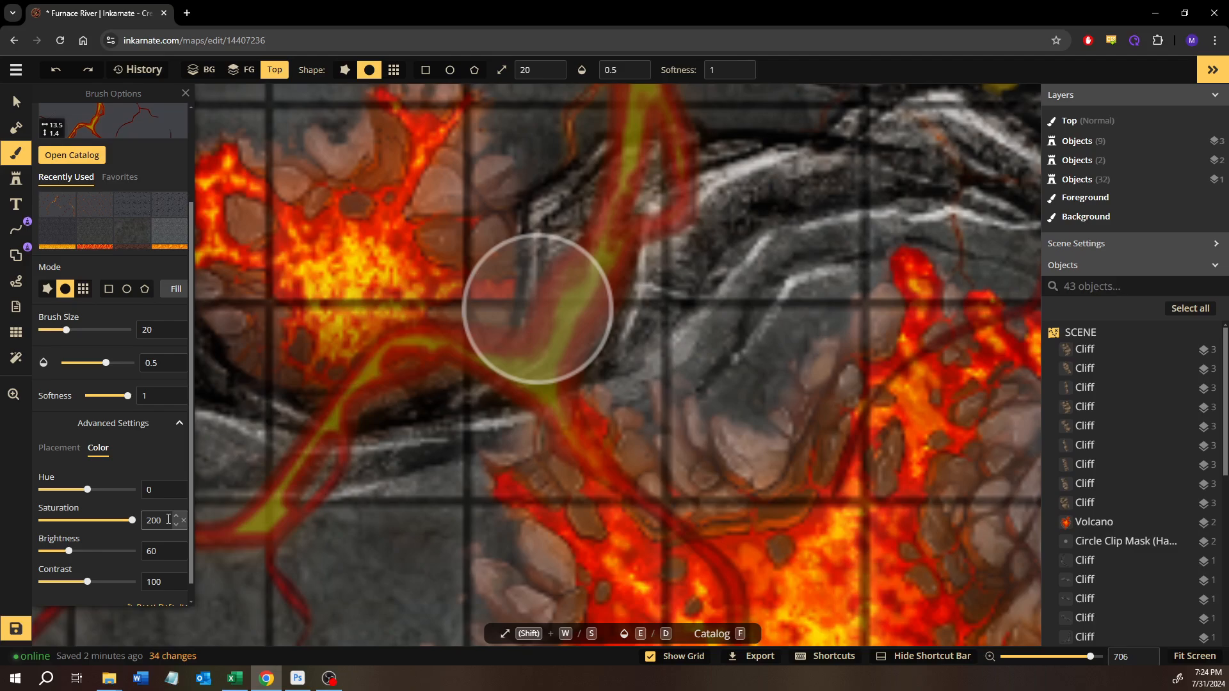
{"action": "key", "text": "shift+s"}
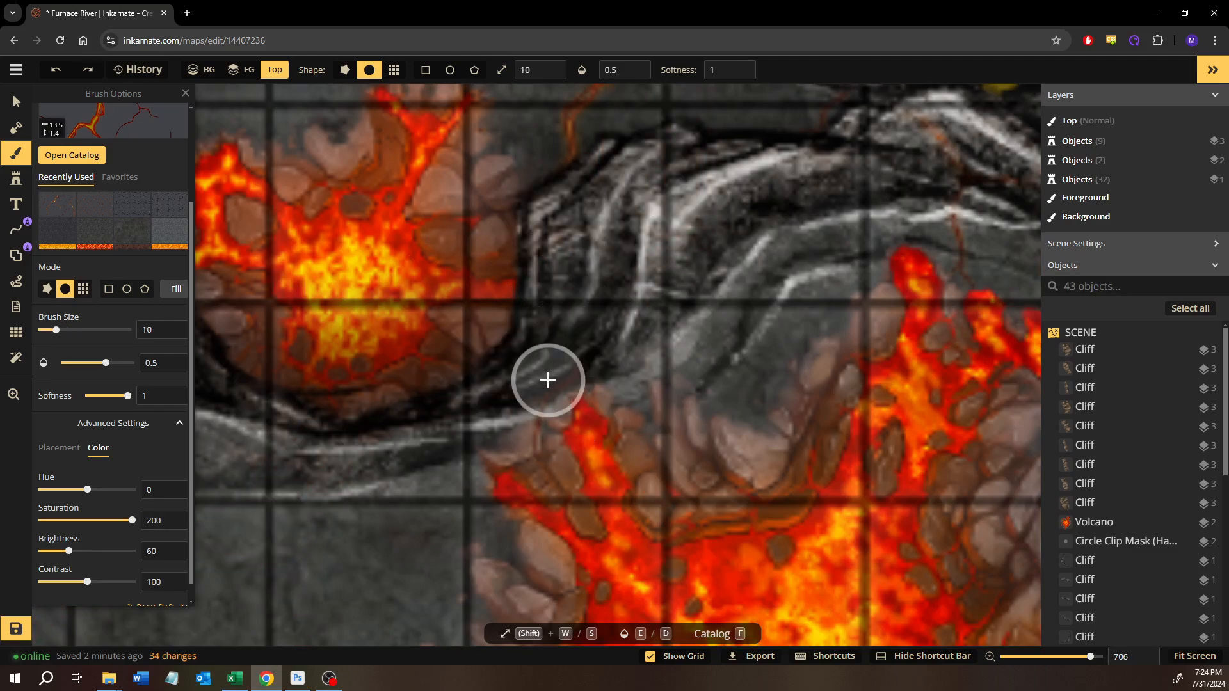
{"action": "key", "text": "shift+s"}
{"action": "mouse_move", "coordinate": [572, 402]}
{"action": "left_mouse_down"}
{"action": "mouse_move", "coordinate": [502, 352]}
{"action": "mouse_move", "coordinate": [439, 340]}
{"action": "mouse_move", "coordinate": [540, 382]}
{"action": "mouse_move", "coordinate": [566, 406]}
{"action": "mouse_move", "coordinate": [434, 343]}
{"action": "mouse_move", "coordinate": [348, 431]}
{"action": "left_mouse_up"}
{"action": "left_click_drag", "start_coordinate": [89, 493], "coordinate": [81, 500]}
- Undo the test lava-crack strokes between the small and large volcanoes
{"action": "left_click", "coordinate": [16, 101]}
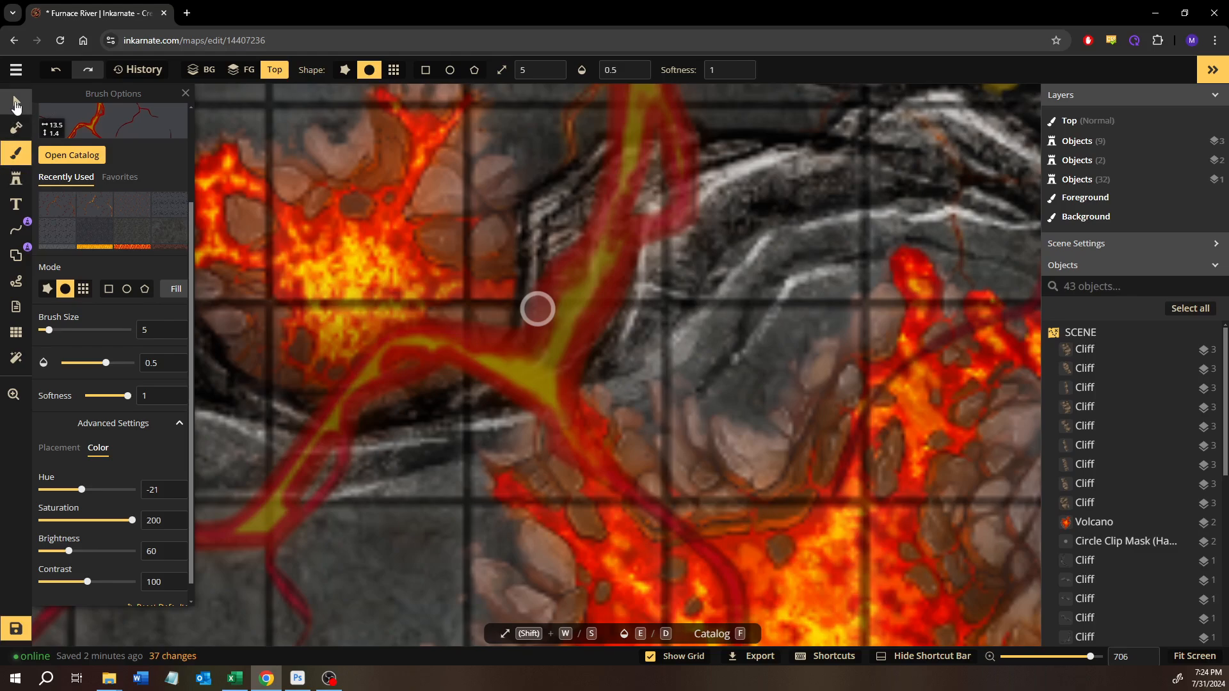
{"action": "scroll", "coordinate": [422, 522], "scroll_direction": "down", "scroll_amount": 2}
{"action": "left_click", "coordinate": [421, 523]}
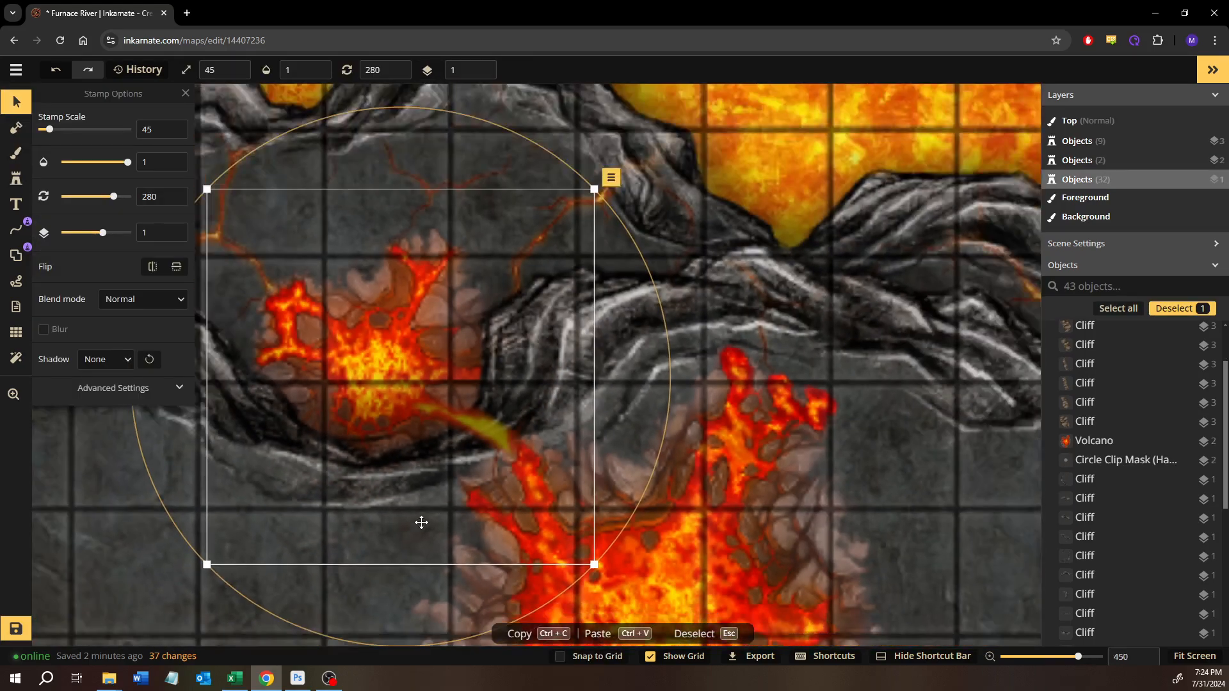
{"action": "scroll", "coordinate": [421, 522], "scroll_direction": "up", "scroll_amount": 2}
{"action": "key", "text": "Escape"}
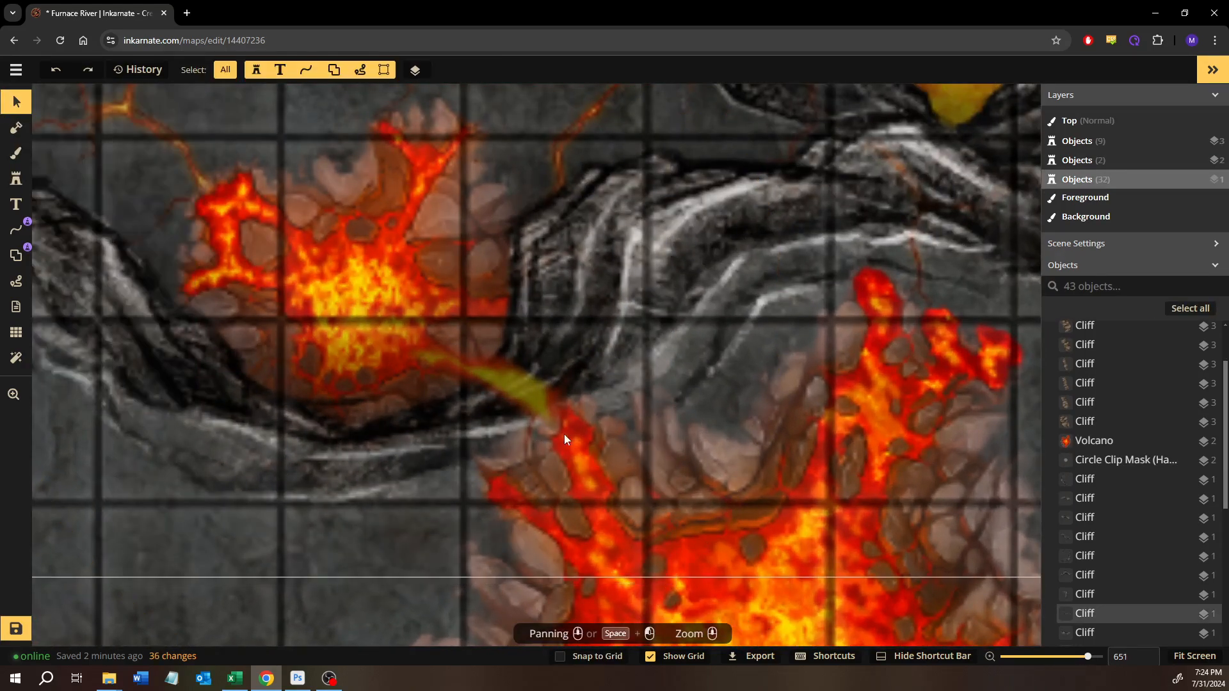
{"action": "key", "text": "ctrl+z"}
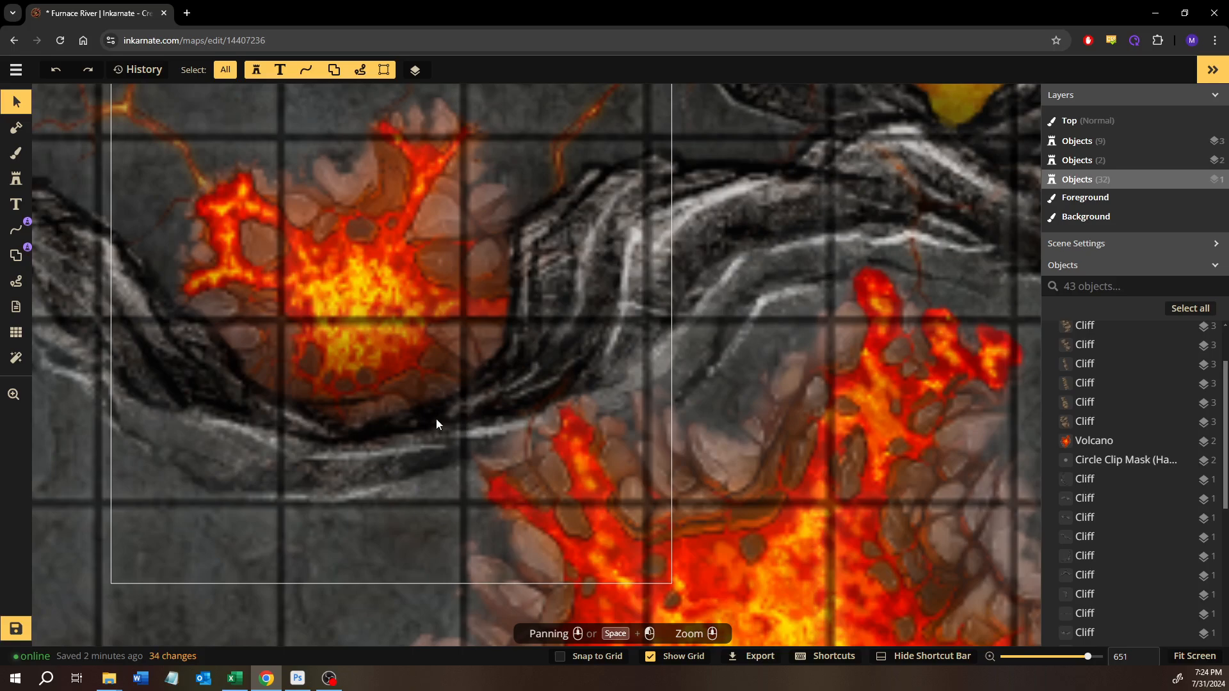
- Try to paint a recolored lava crack from the small volcano to the large one with brush size 5 on the Top layer
{"action": "left_click", "coordinate": [17, 154]}
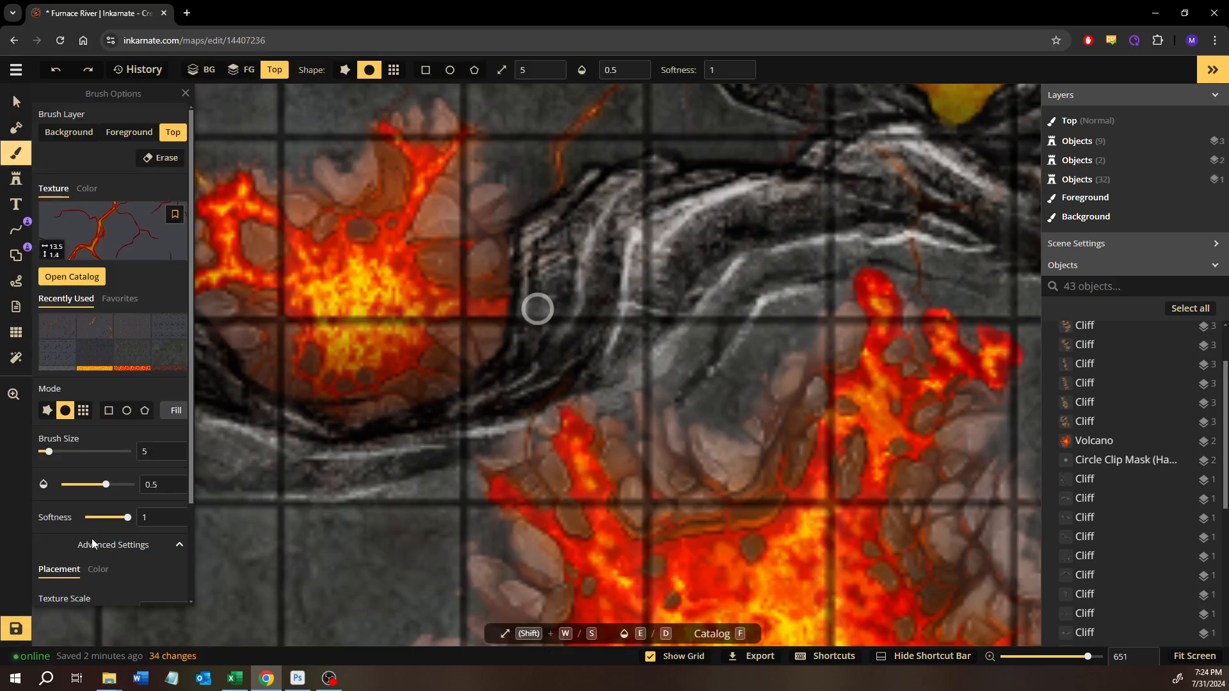
{"action": "scroll", "coordinate": [96, 512], "scroll_direction": "down", "scroll_amount": 2}
{"action": "scroll", "coordinate": [109, 415], "scroll_direction": "up", "scroll_amount": 2}
{"action": "mouse_move", "coordinate": [561, 437]}
{"action": "left_mouse_down"}
{"action": "mouse_move", "coordinate": [509, 423]}
{"action": "mouse_move", "coordinate": [438, 374]}
{"action": "mouse_move", "coordinate": [535, 395]}
{"action": "mouse_move", "coordinate": [559, 443]}
{"action": "left_mouse_up"}
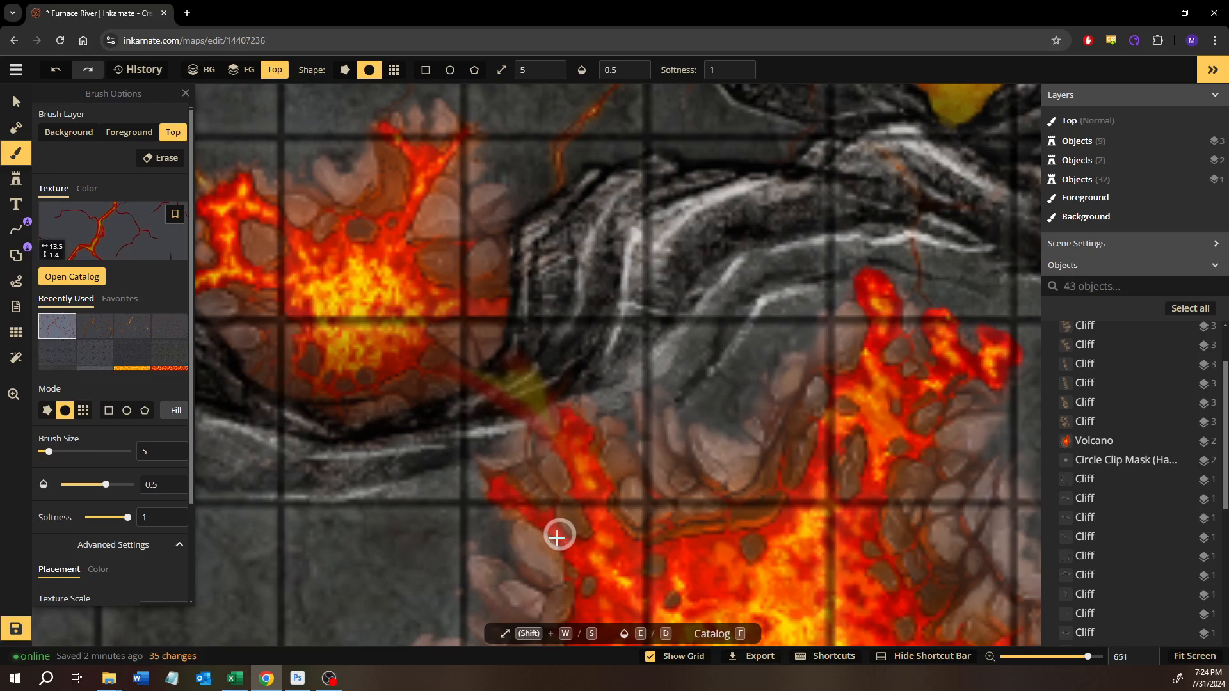
{"action": "key", "text": "ctrl+z"}
- Set the lava-crack brush's contrast to 101 and its brightness to 46
{"action": "scroll", "coordinate": [96, 523], "scroll_direction": "down", "scroll_amount": 2}
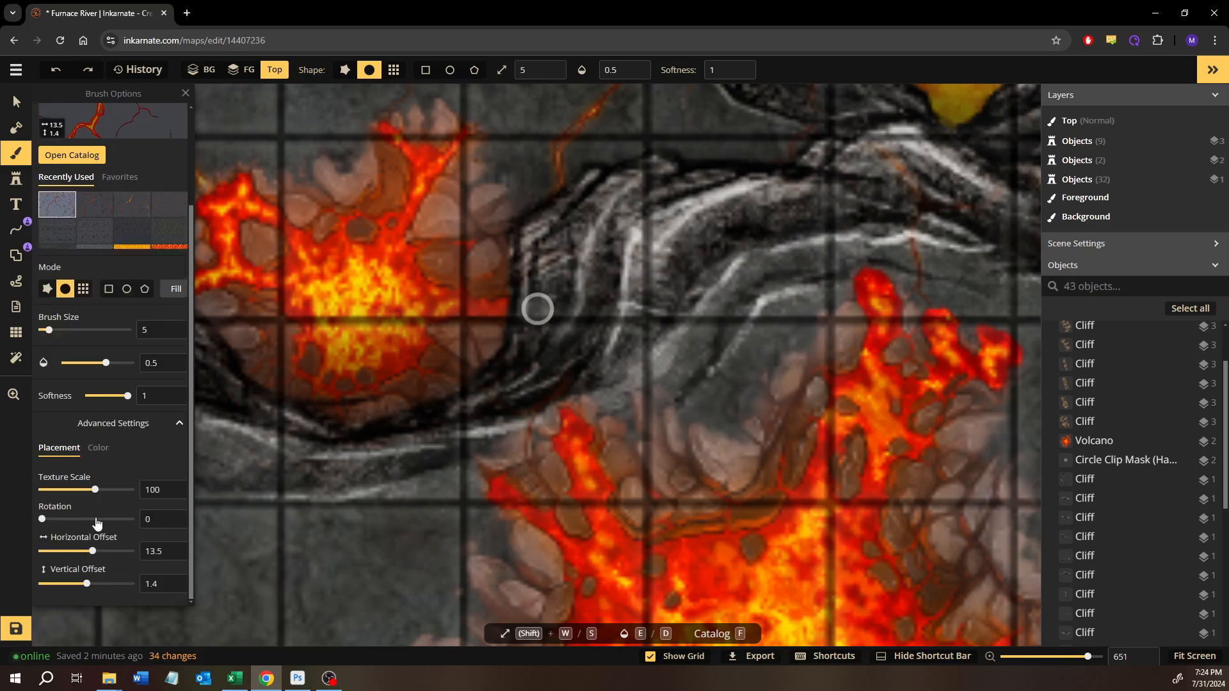
{"action": "left_click", "coordinate": [97, 448]}
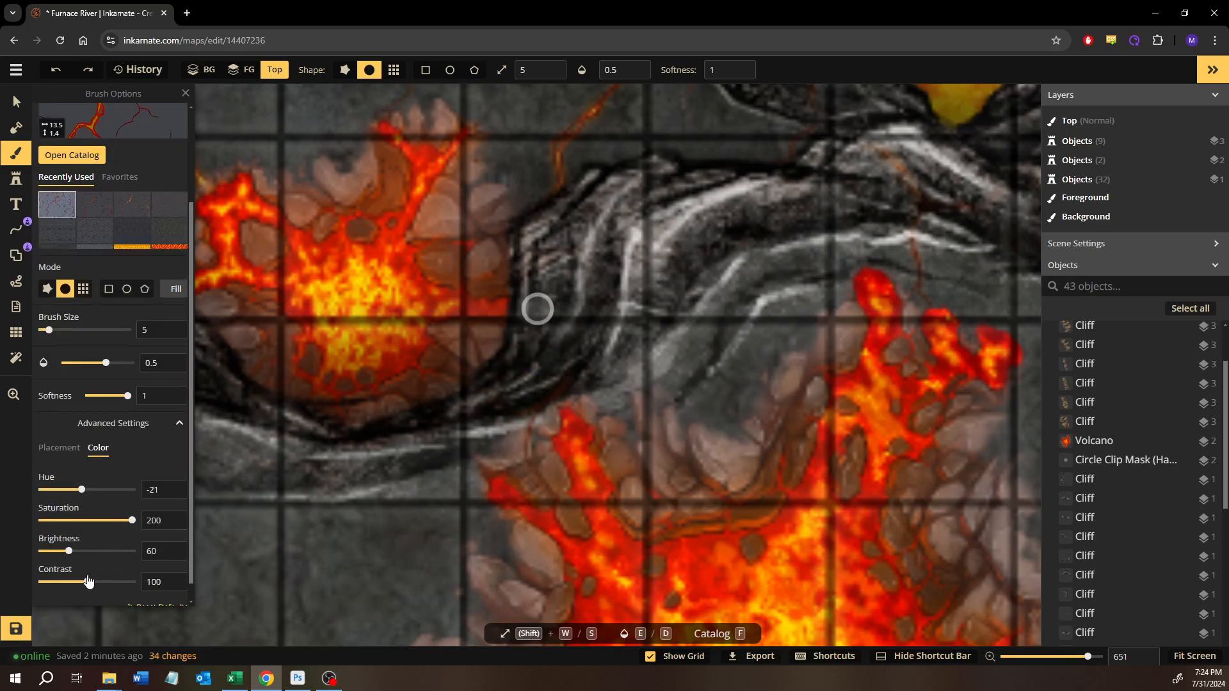
{"action": "left_click_drag", "start_coordinate": [86, 582], "coordinate": [125, 584]}
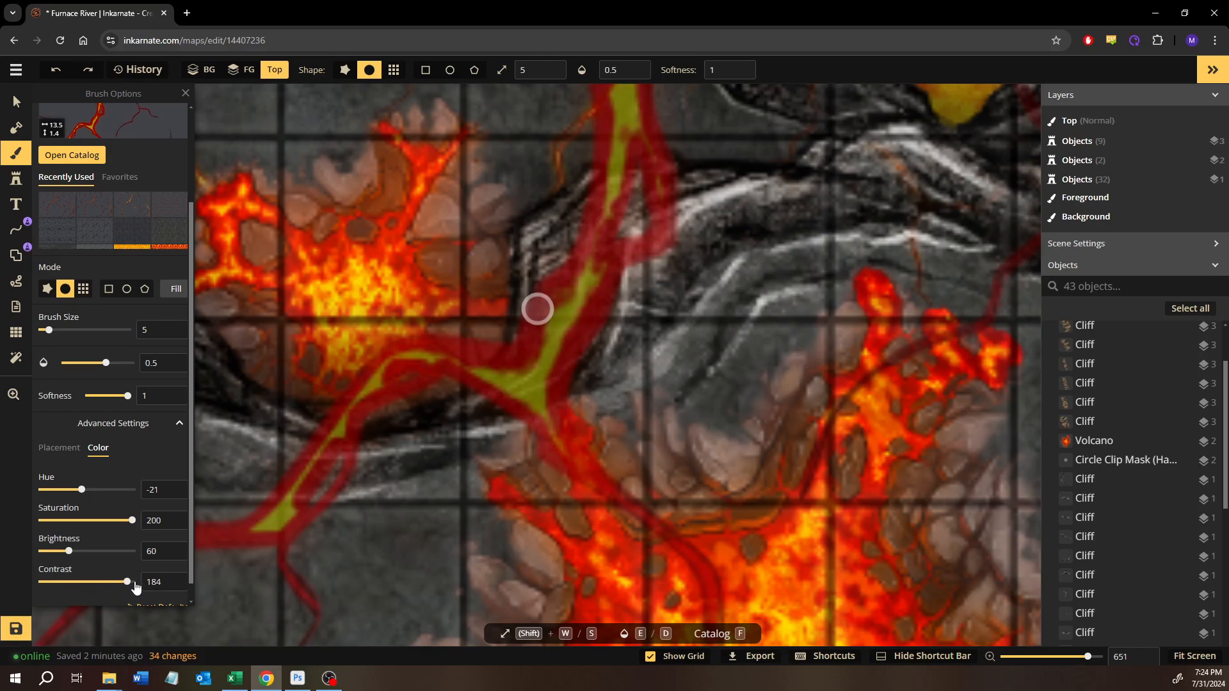
{"action": "left_click", "coordinate": [96, 583]}
{"action": "mouse_move", "coordinate": [83, 589]}
{"action": "left_mouse_down"}
{"action": "mouse_move", "coordinate": [61, 589]}
{"action": "mouse_move", "coordinate": [94, 586]}
{"action": "left_mouse_up"}
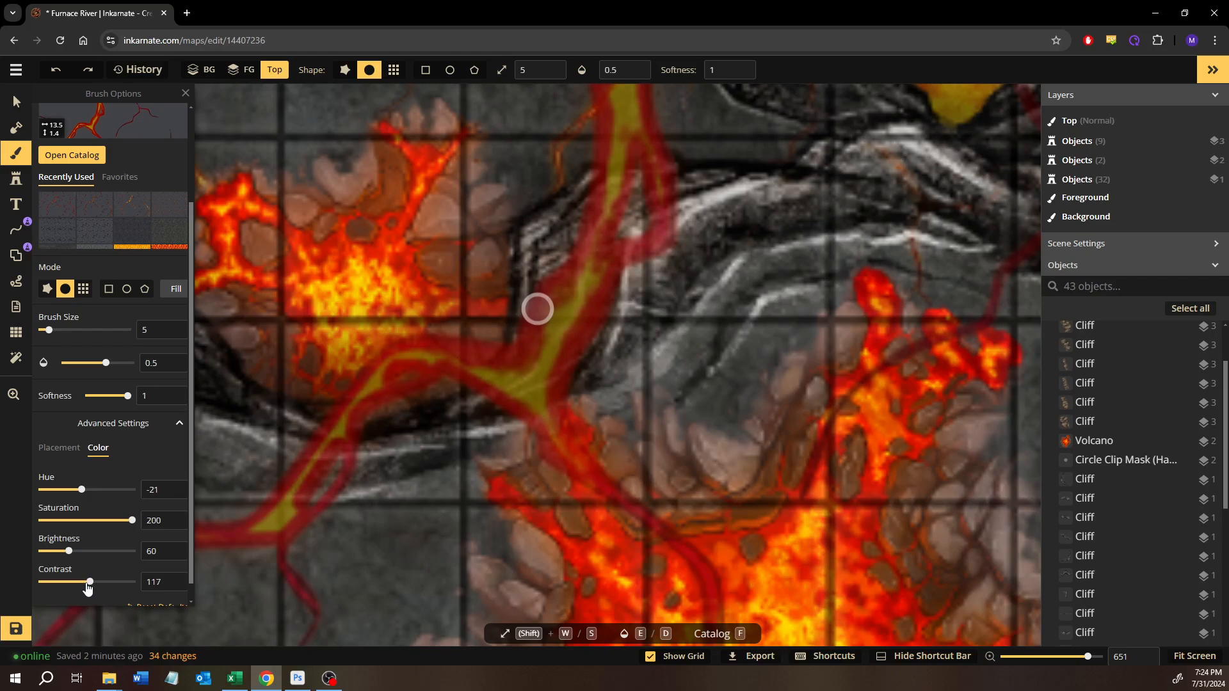
{"action": "left_click", "coordinate": [61, 552]}
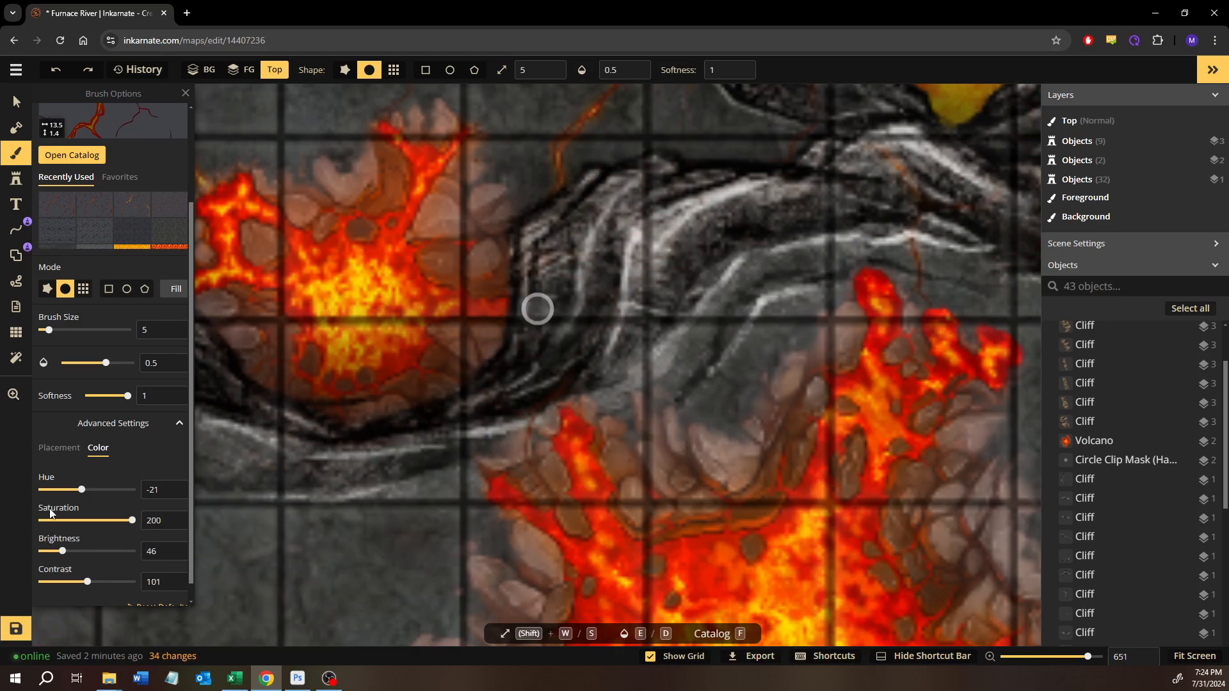
- Set the texture's horizontal offset to 14, paint a thin lava crack joining the two volcanoes across the cliff, and undo the excess strokes
{"action": "left_click", "coordinate": [67, 451]}
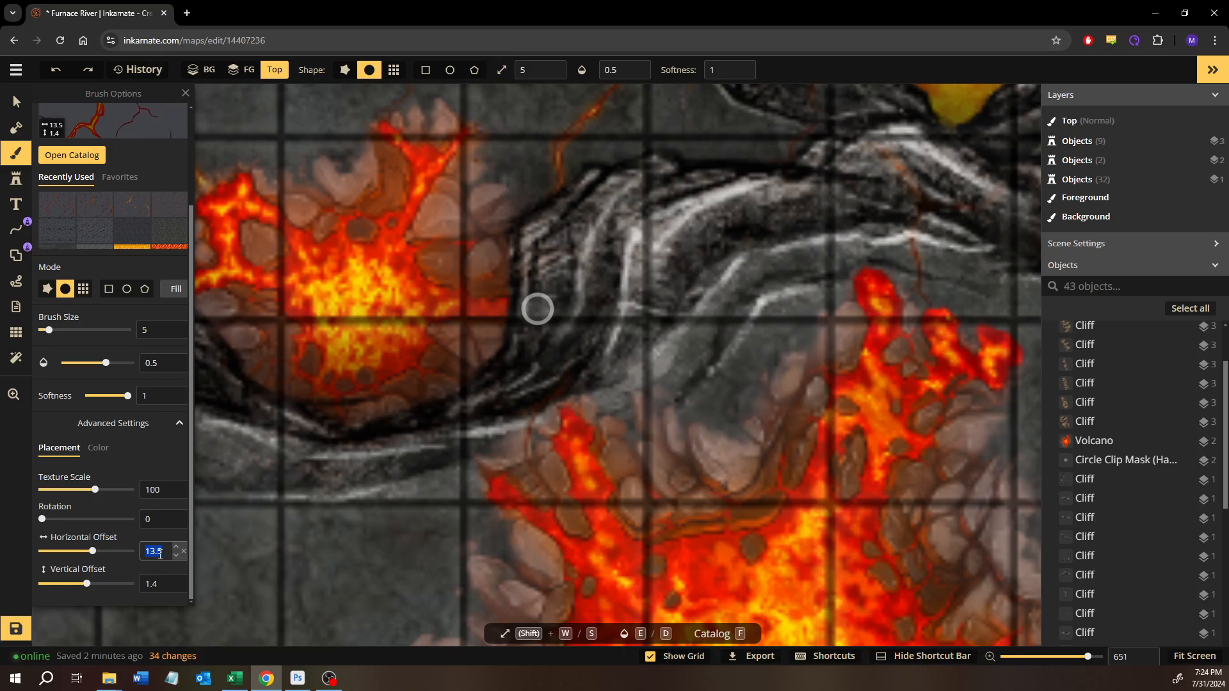
{"action": "type", "text": "14"}
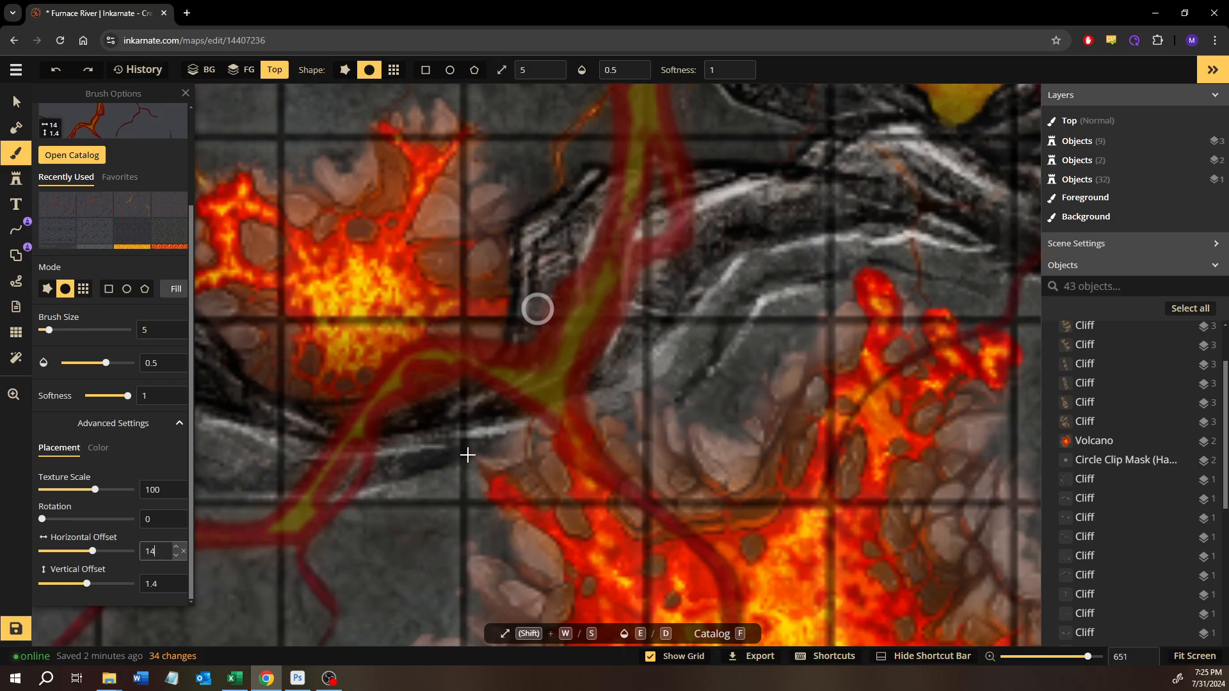
{"action": "left_click_drag", "start_coordinate": [553, 430], "coordinate": [539, 426]}
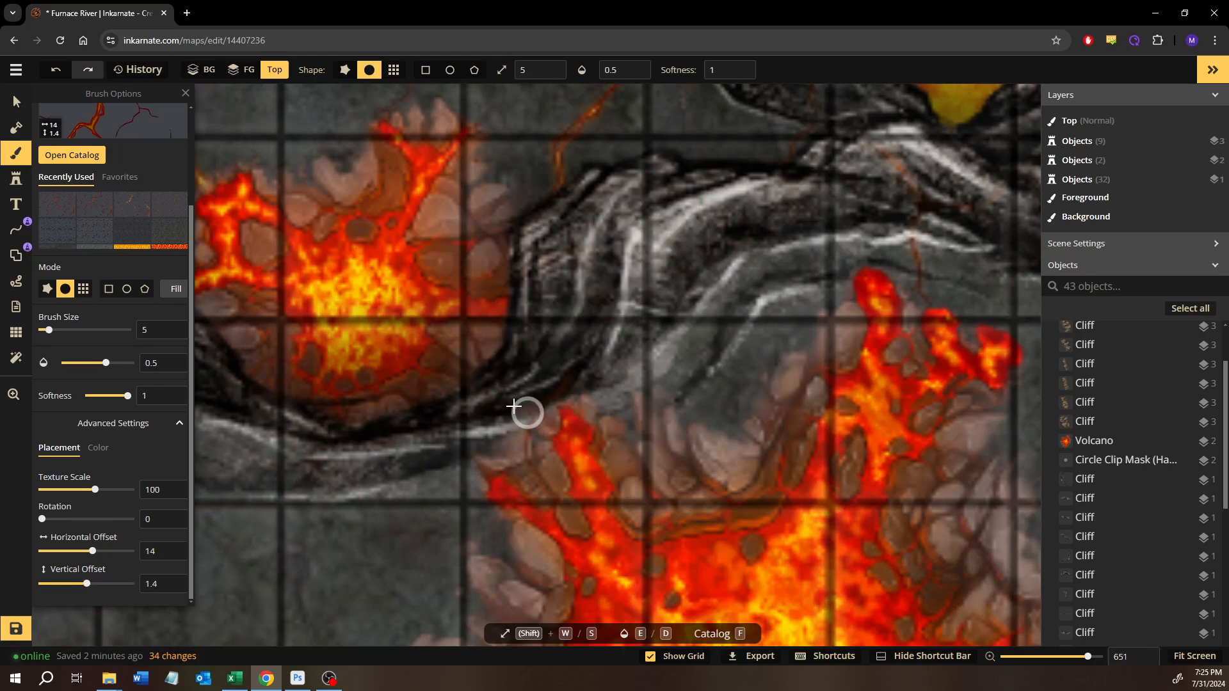
{"action": "mouse_move", "coordinate": [450, 379]}
{"action": "left_mouse_down"}
{"action": "mouse_move", "coordinate": [554, 430]}
{"action": "mouse_move", "coordinate": [453, 365]}
{"action": "left_mouse_up"}
{"action": "mouse_move", "coordinate": [535, 409]}
{"action": "left_mouse_down"}
{"action": "mouse_move", "coordinate": [553, 449]}
{"action": "mouse_move", "coordinate": [548, 408]}
{"action": "mouse_move", "coordinate": [512, 386]}
{"action": "mouse_move", "coordinate": [560, 430]}
{"action": "left_mouse_up"}
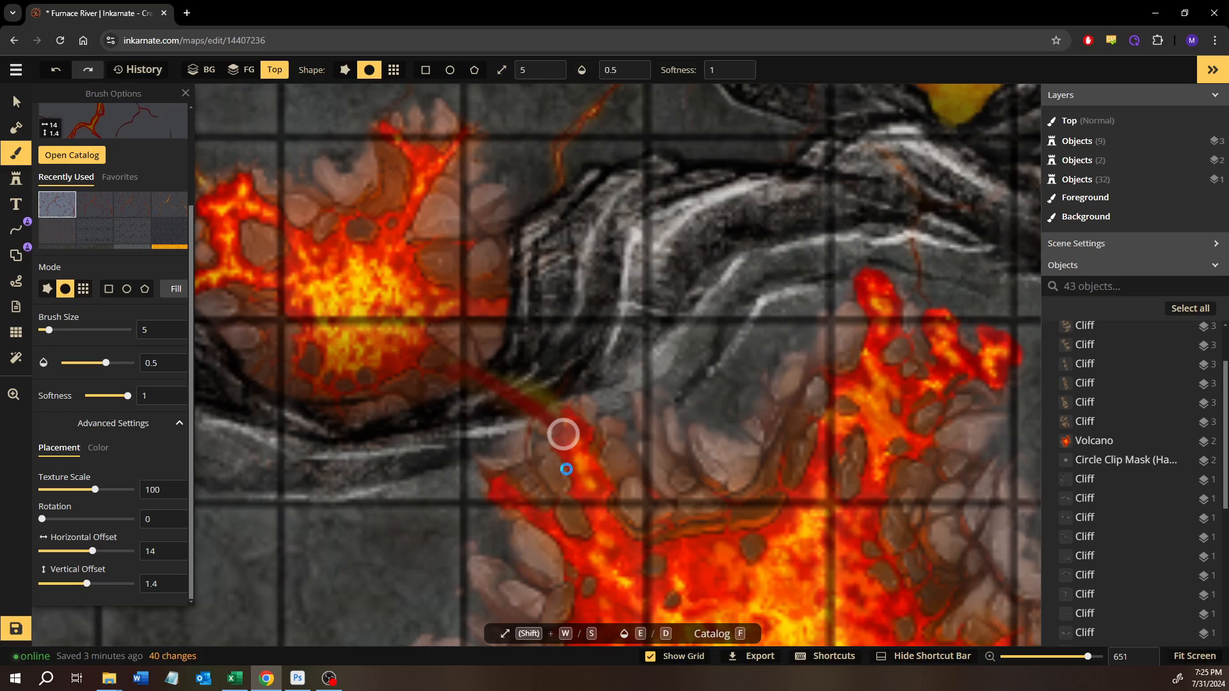
{"action": "key", "text": "ctrl+z"}
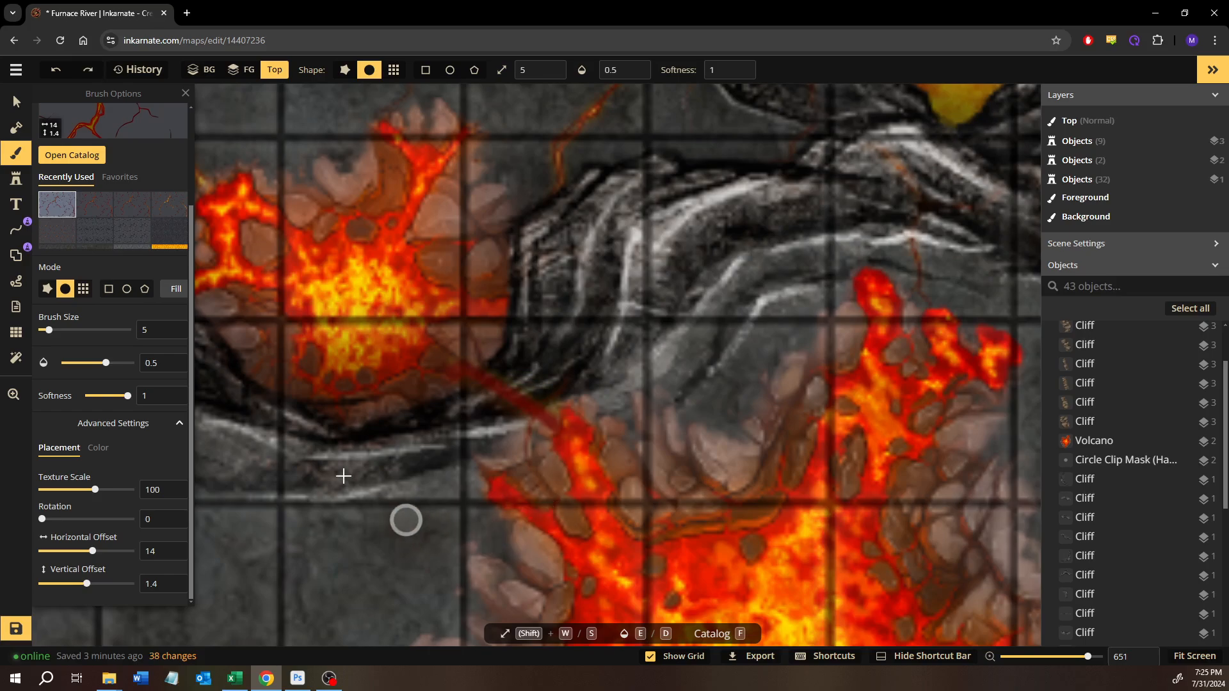
{"action": "key", "text": "ctrl+z"}
- Paint a dark red lava crack from the large volcano's northeast tip up onto the cliff with brush size 5
{"action": "scroll", "coordinate": [432, 428], "scroll_direction": "up", "scroll_amount": 1}
{"action": "scroll", "coordinate": [544, 445], "scroll_direction": "down", "scroll_amount": 2}
{"action": "left_click_drag", "start_coordinate": [646, 424], "coordinate": [469, 472]}
{"action": "left_click_drag", "start_coordinate": [678, 382], "coordinate": [579, 420]}
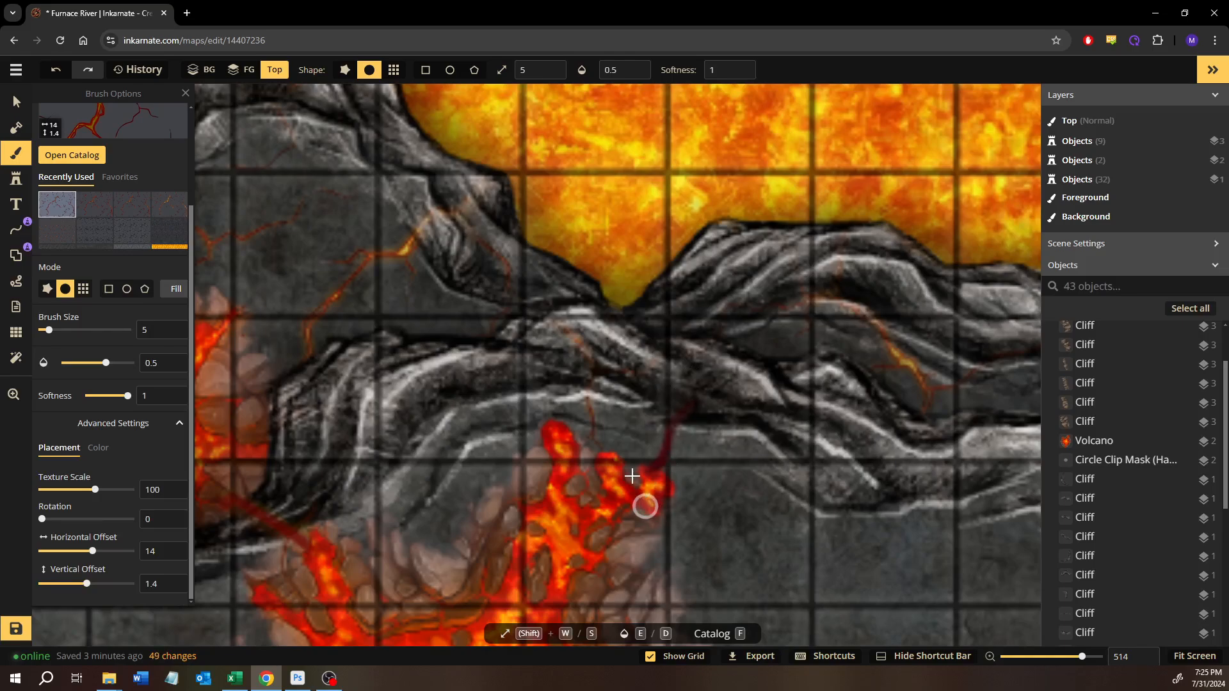
- Select the large volcano stamp south of the cliff and flatten it into the map
{"action": "scroll", "coordinate": [632, 475], "scroll_direction": "down", "scroll_amount": 5}
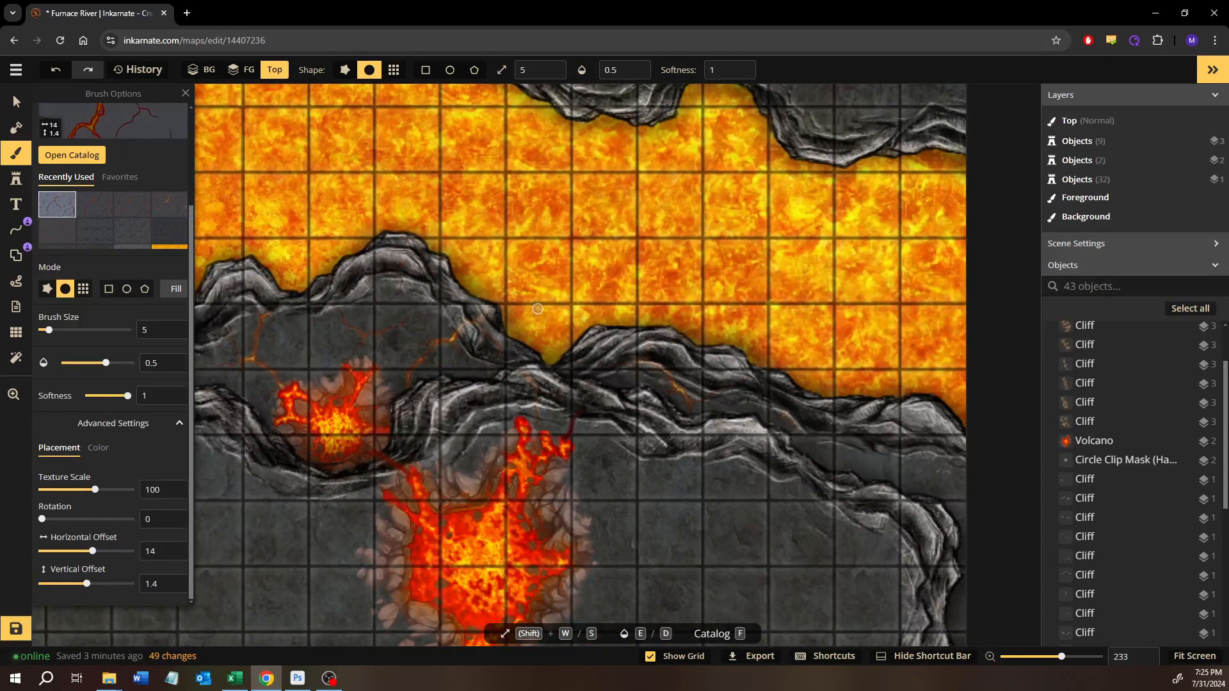
{"action": "left_click", "coordinate": [15, 97]}
{"action": "left_click", "coordinate": [635, 508]}
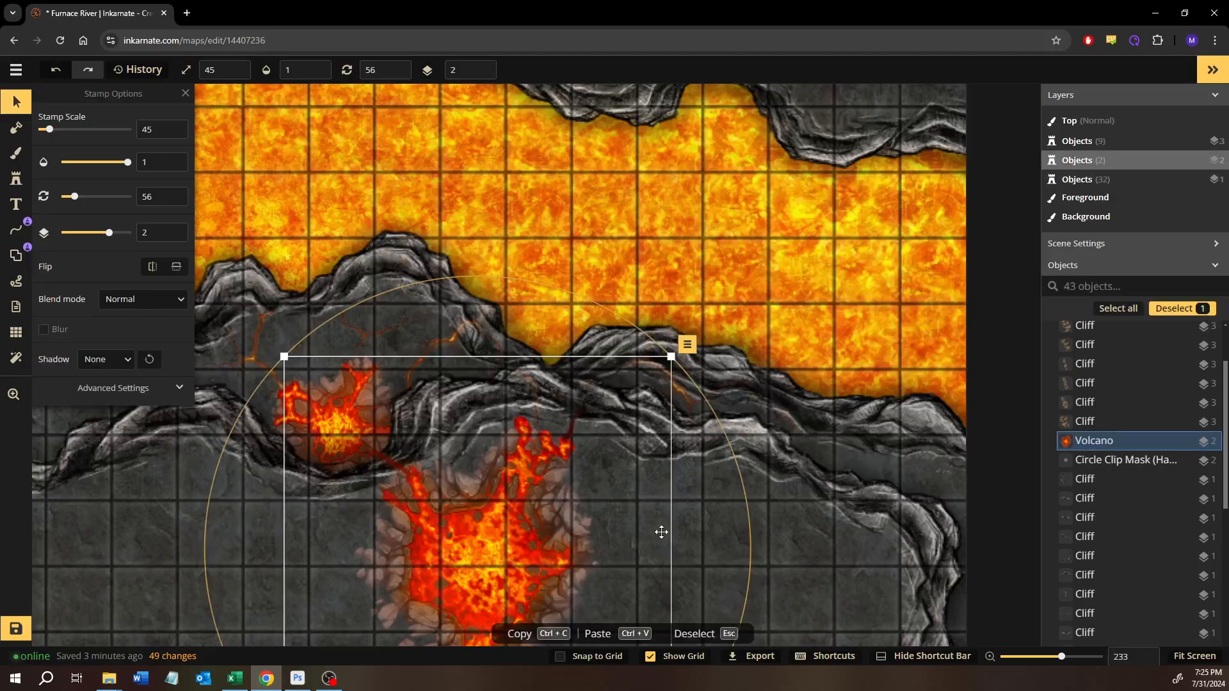
{"action": "scroll", "coordinate": [661, 532], "scroll_direction": "up", "scroll_amount": 2}
{"action": "left_click_drag", "start_coordinate": [764, 473], "coordinate": [941, 354]}
{"action": "scroll", "coordinate": [602, 469], "scroll_direction": "down", "scroll_amount": 2}
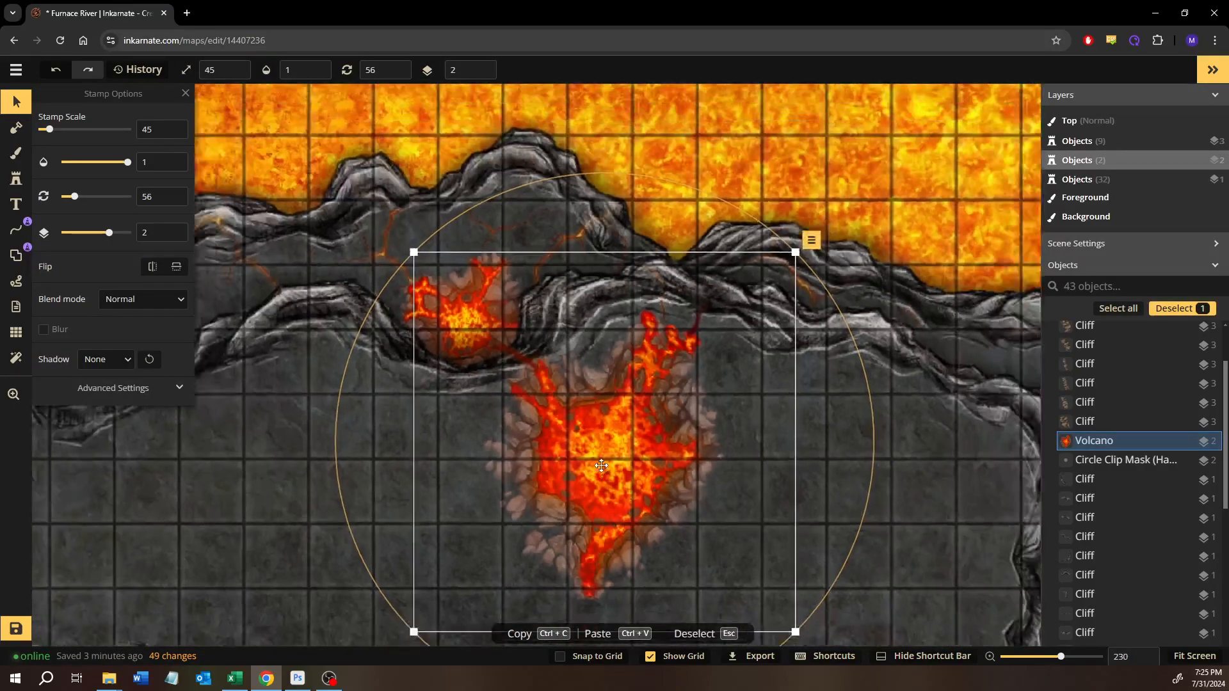
{"action": "left_click", "coordinate": [811, 240]}
{"action": "mouse_move", "coordinate": [871, 270]}
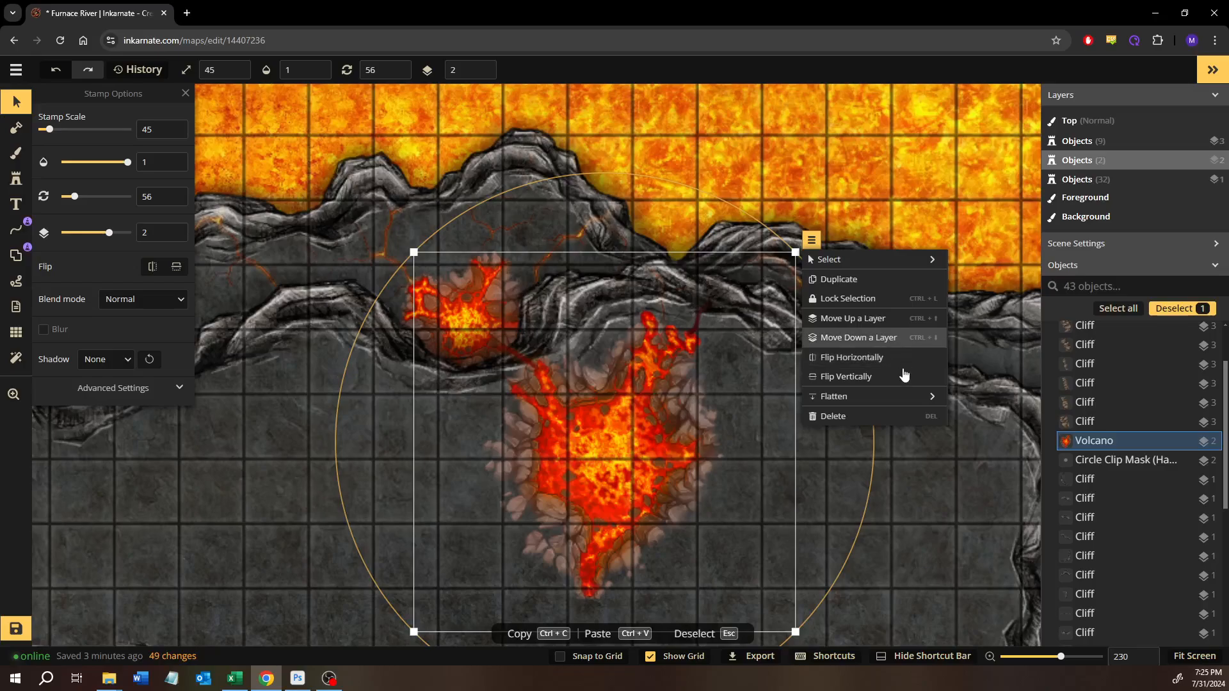
{"action": "mouse_move", "coordinate": [874, 396]}
{"action": "left_click", "coordinate": [991, 397]}
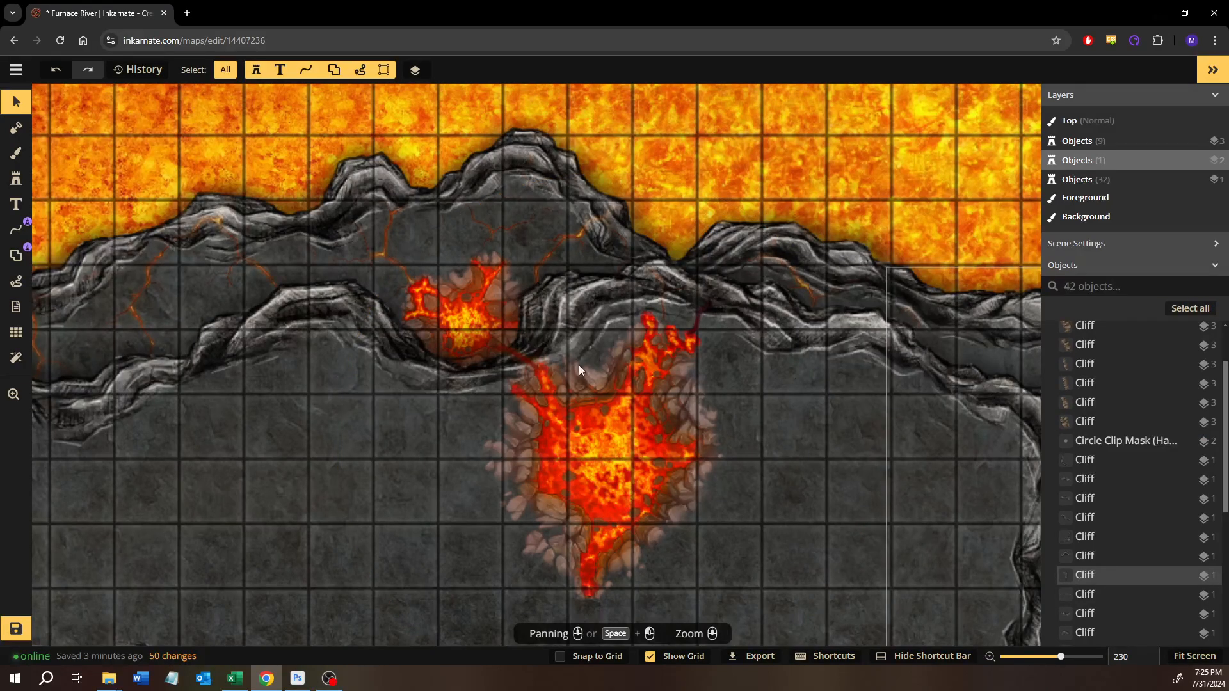
- Set up a foreground brush with the dark grey stone ground texture at size 25
{"action": "scroll", "coordinate": [576, 378], "scroll_direction": "up", "scroll_amount": 3}
{"action": "scroll", "coordinate": [428, 430], "scroll_direction": "up", "scroll_amount": 2}
{"action": "scroll", "coordinate": [429, 430], "scroll_direction": "down", "scroll_amount": 4}
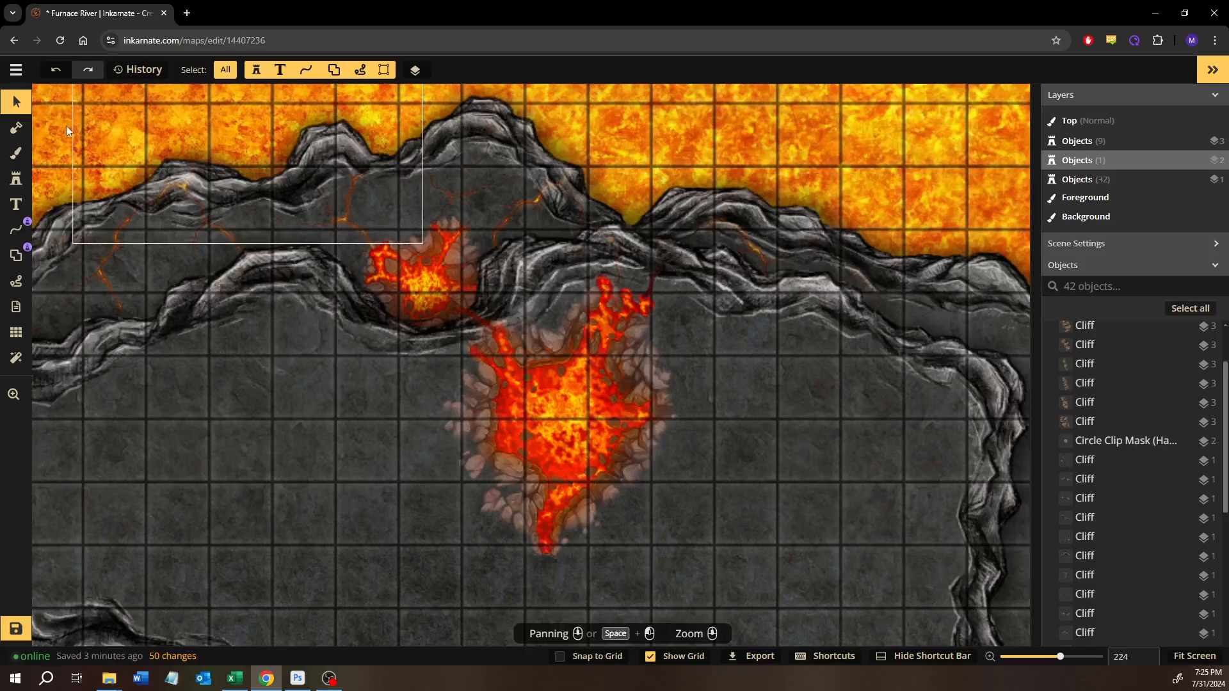
{"action": "left_click", "coordinate": [13, 154]}
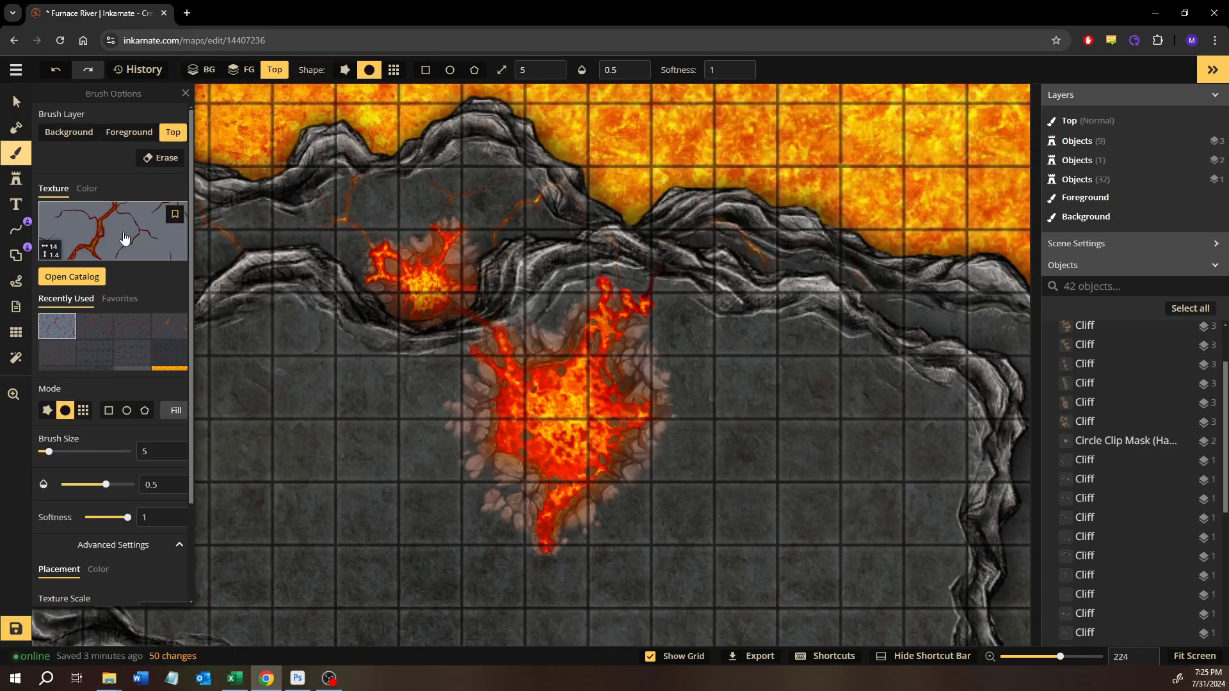
{"action": "left_click", "coordinate": [97, 355]}
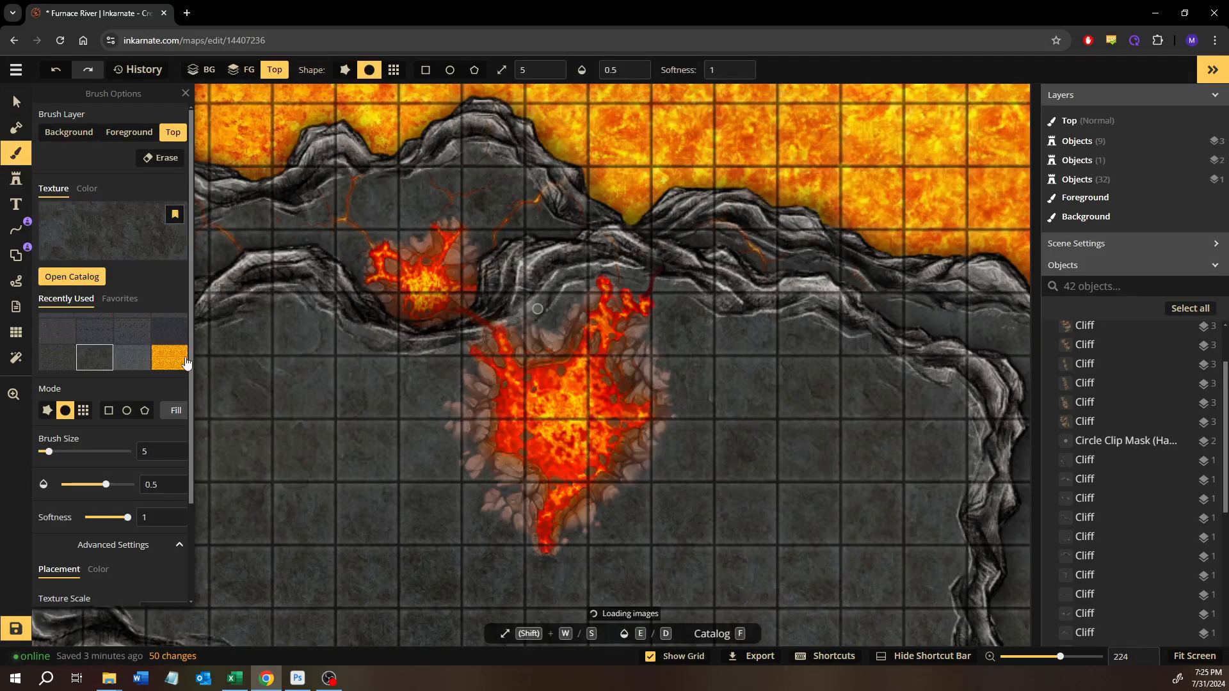
{"action": "scroll", "coordinate": [364, 400], "scroll_direction": "up", "scroll_amount": 3}
{"action": "key", "text": "shift+w"}
{"action": "key", "text": "shift+w"}
{"action": "key", "text": "shift+w"}
{"action": "key", "text": "shift+w"}
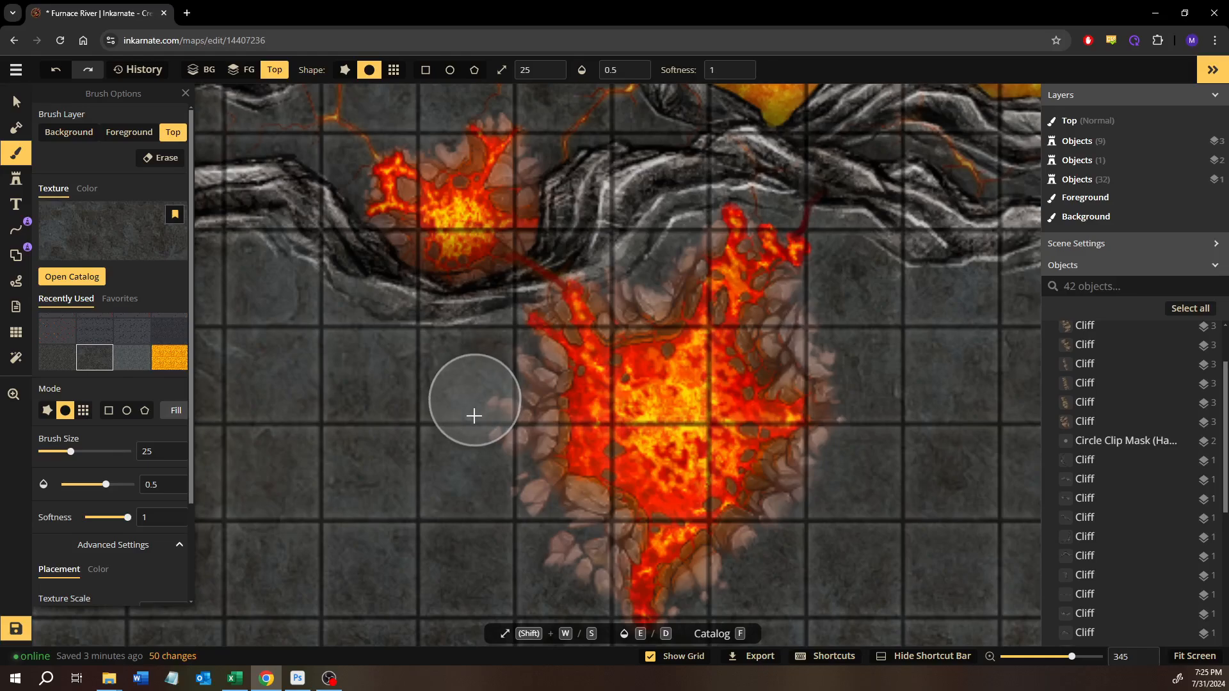
{"action": "scroll", "coordinate": [471, 420], "scroll_direction": "up", "scroll_amount": 3}
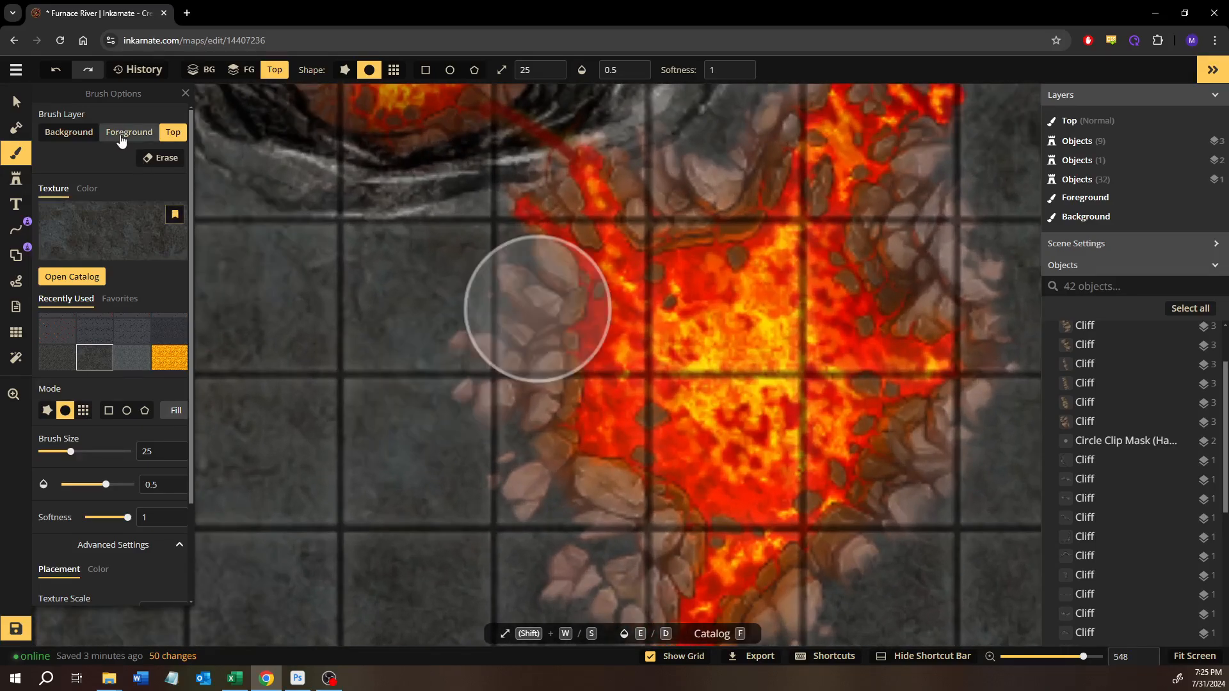
{"action": "left_click", "coordinate": [129, 132]}
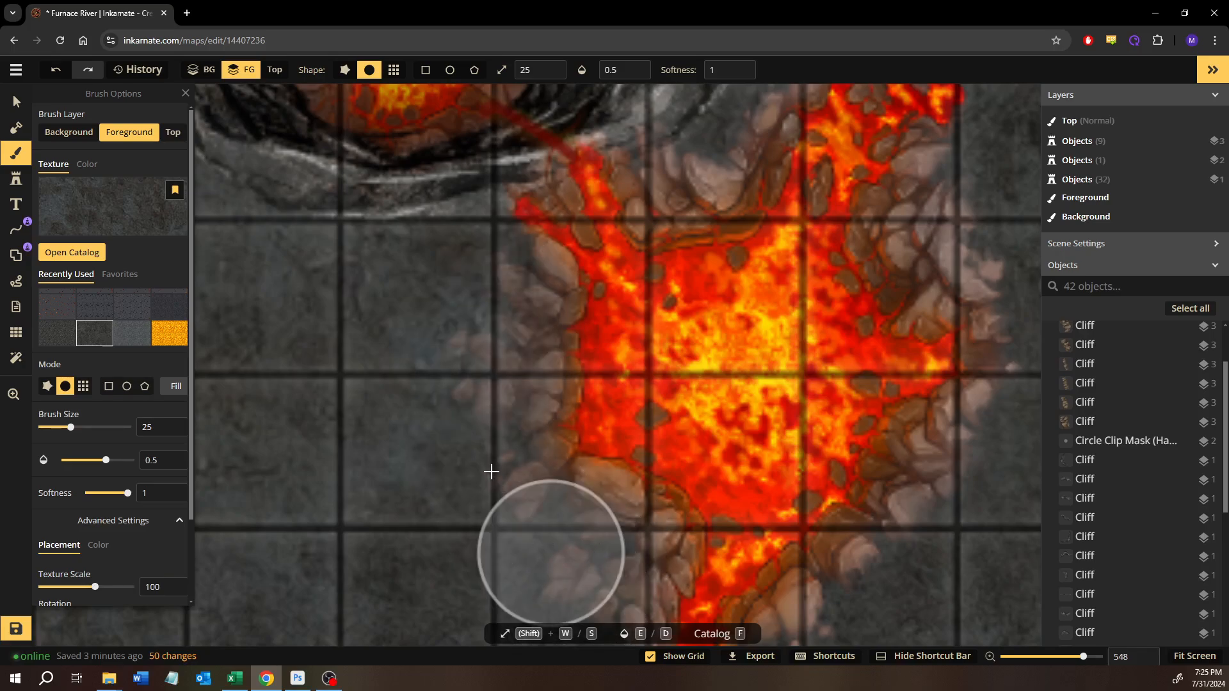
- Paint the stone texture over the outer rocks on the large volcano's west, south and east sides
{"action": "mouse_move", "coordinate": [469, 278]}
{"action": "left_mouse_down"}
{"action": "mouse_move", "coordinate": [474, 475]}
{"action": "mouse_move", "coordinate": [521, 548]}
{"action": "mouse_move", "coordinate": [521, 537]}
{"action": "left_mouse_up"}
{"action": "left_click_drag", "start_coordinate": [563, 516], "coordinate": [406, 369]}
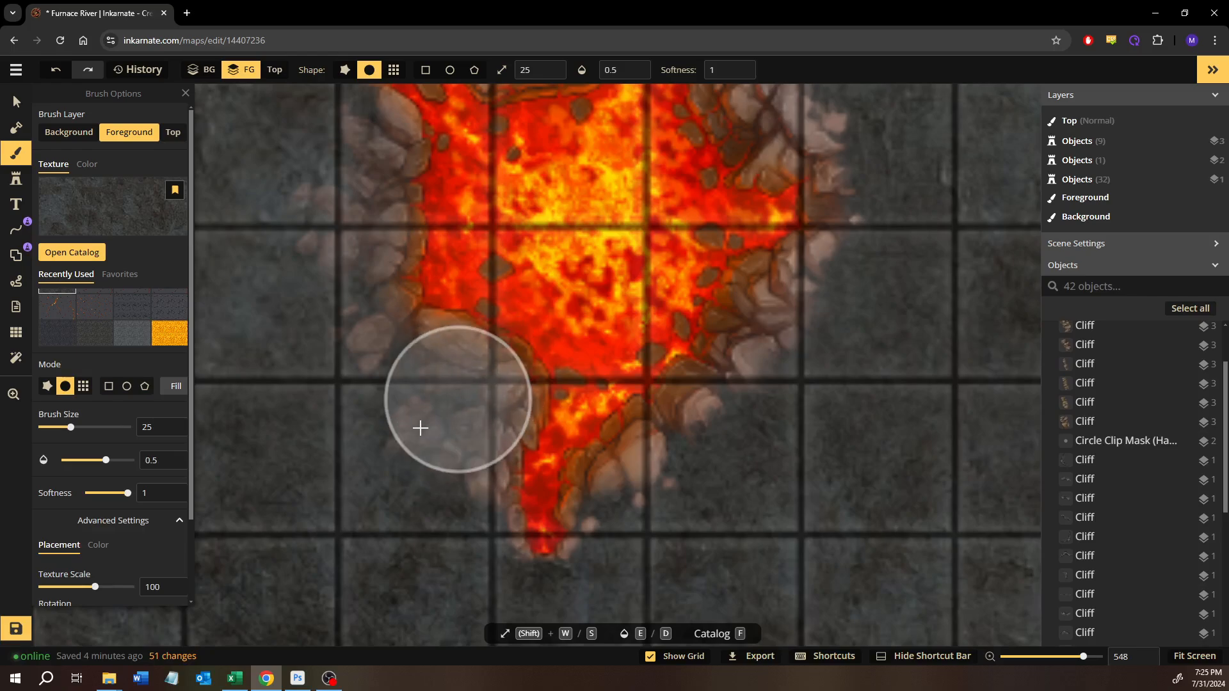
{"action": "mouse_move", "coordinate": [418, 503]}
{"action": "left_mouse_down"}
{"action": "mouse_move", "coordinate": [402, 559]}
{"action": "mouse_move", "coordinate": [433, 577]}
{"action": "left_mouse_up"}
{"action": "mouse_move", "coordinate": [701, 514]}
{"action": "left_mouse_down"}
{"action": "mouse_move", "coordinate": [678, 467]}
{"action": "mouse_move", "coordinate": [680, 498]}
{"action": "mouse_move", "coordinate": [848, 277]}
{"action": "mouse_move", "coordinate": [823, 324]}
{"action": "mouse_move", "coordinate": [656, 475]}
{"action": "mouse_move", "coordinate": [788, 378]}
{"action": "mouse_move", "coordinate": [754, 455]}
{"action": "mouse_move", "coordinate": [823, 352]}
{"action": "left_mouse_up"}
{"action": "mouse_move", "coordinate": [823, 352]}
{"action": "left_mouse_down"}
{"action": "mouse_move", "coordinate": [793, 390]}
{"action": "mouse_move", "coordinate": [705, 639]}
{"action": "left_mouse_up"}
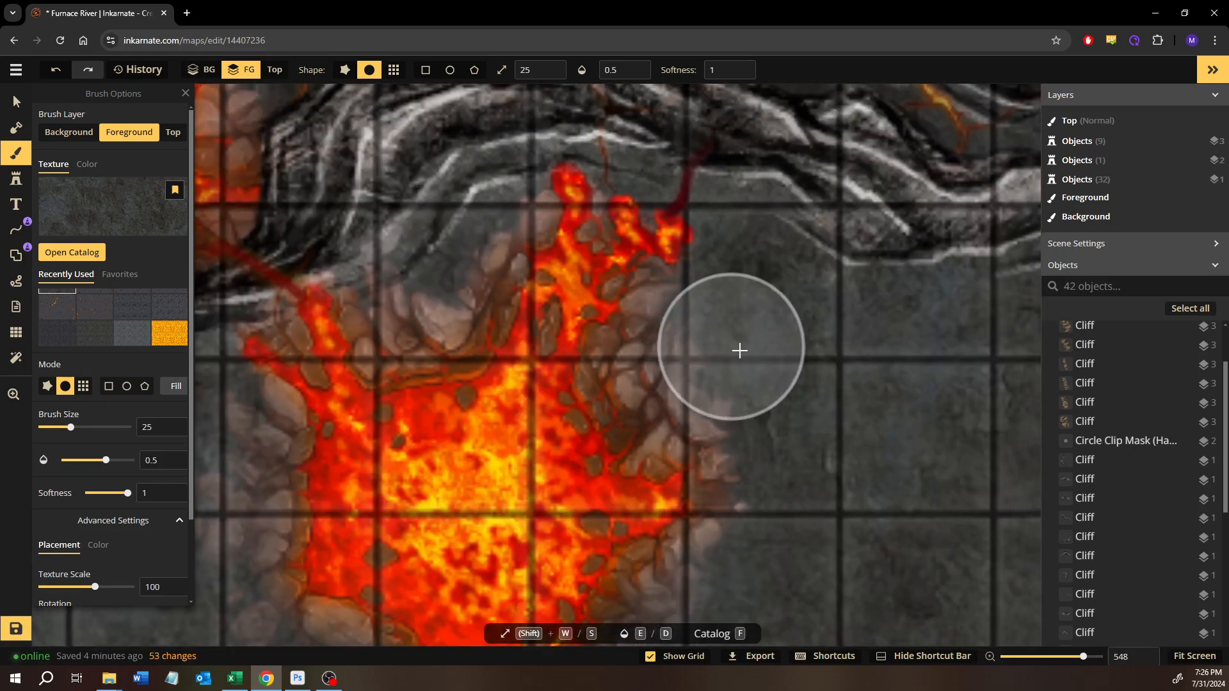
{"action": "left_click_drag", "start_coordinate": [734, 351], "coordinate": [719, 362]}
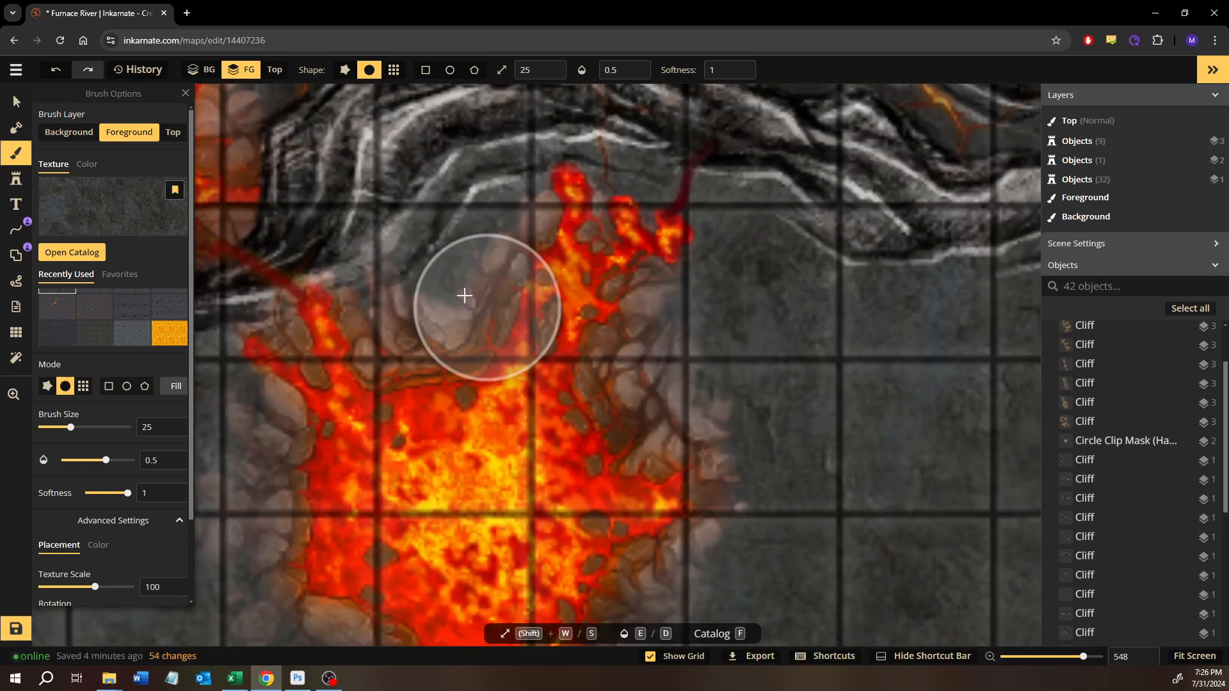
- Reduce the brush size to 8 and paint stone over the rocks between the large volcano's northern lava arms
{"action": "key", "text": "s"}
{"action": "key", "text": "s"}
{"action": "key", "text": "s"}
{"action": "key", "text": "s"}
{"action": "key", "text": "s"}
{"action": "key", "text": "s"}
{"action": "key", "text": "s"}
{"action": "key", "text": "s"}
{"action": "key", "text": "s"}
{"action": "key", "text": "s"}
{"action": "key", "text": "s"}
{"action": "key", "text": "s"}
{"action": "key", "text": "s"}
{"action": "key", "text": "s"}
{"action": "key", "text": "s"}
{"action": "key", "text": "s"}
{"action": "key", "text": "s"}
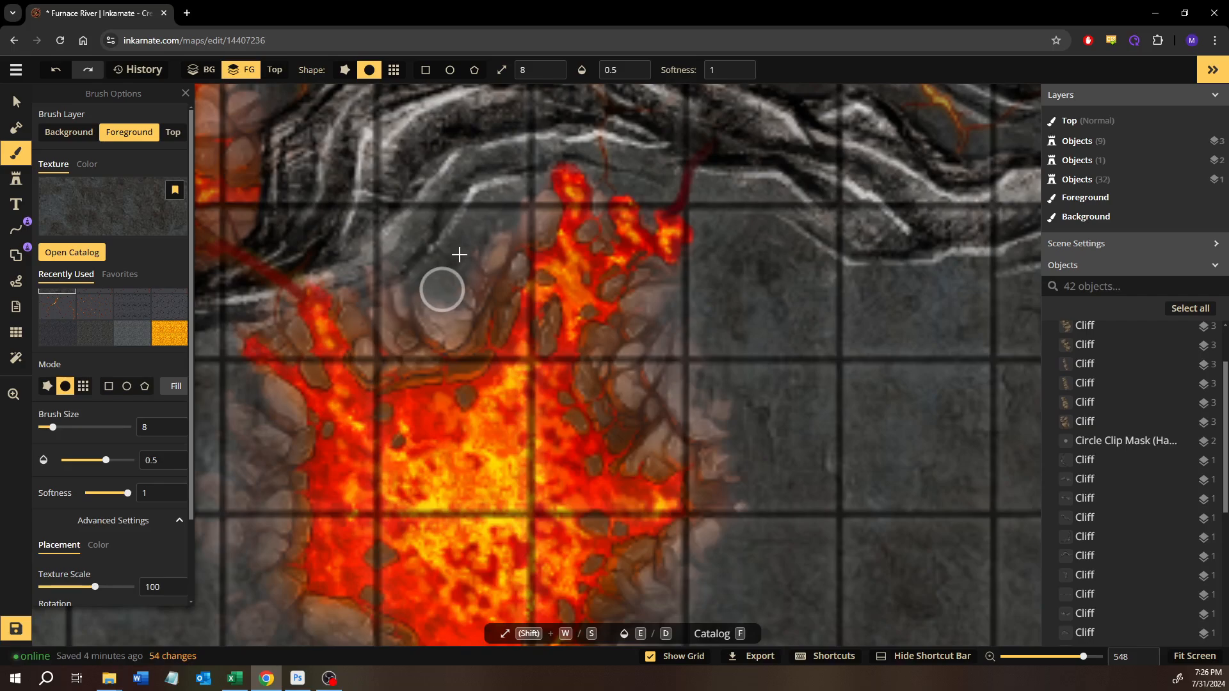
{"action": "mouse_move", "coordinate": [378, 307]}
{"action": "left_mouse_down"}
{"action": "mouse_move", "coordinate": [386, 273]}
{"action": "mouse_move", "coordinate": [399, 315]}
{"action": "mouse_move", "coordinate": [448, 279]}
{"action": "left_mouse_up"}
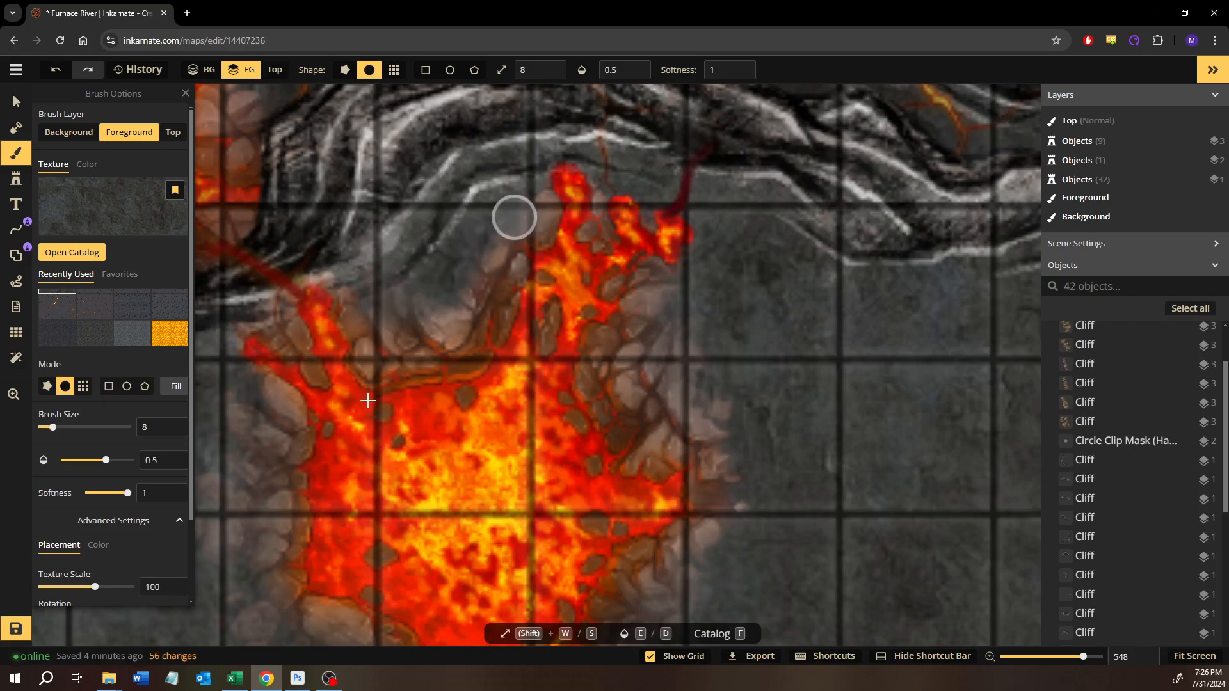
- Blend the rocks along the large volcano's western and southern edges into the ground with the size 8 stone brush
{"action": "key", "text": "space"}
{"action": "left_click_drag", "start_coordinate": [369, 398], "coordinate": [538, 269]}
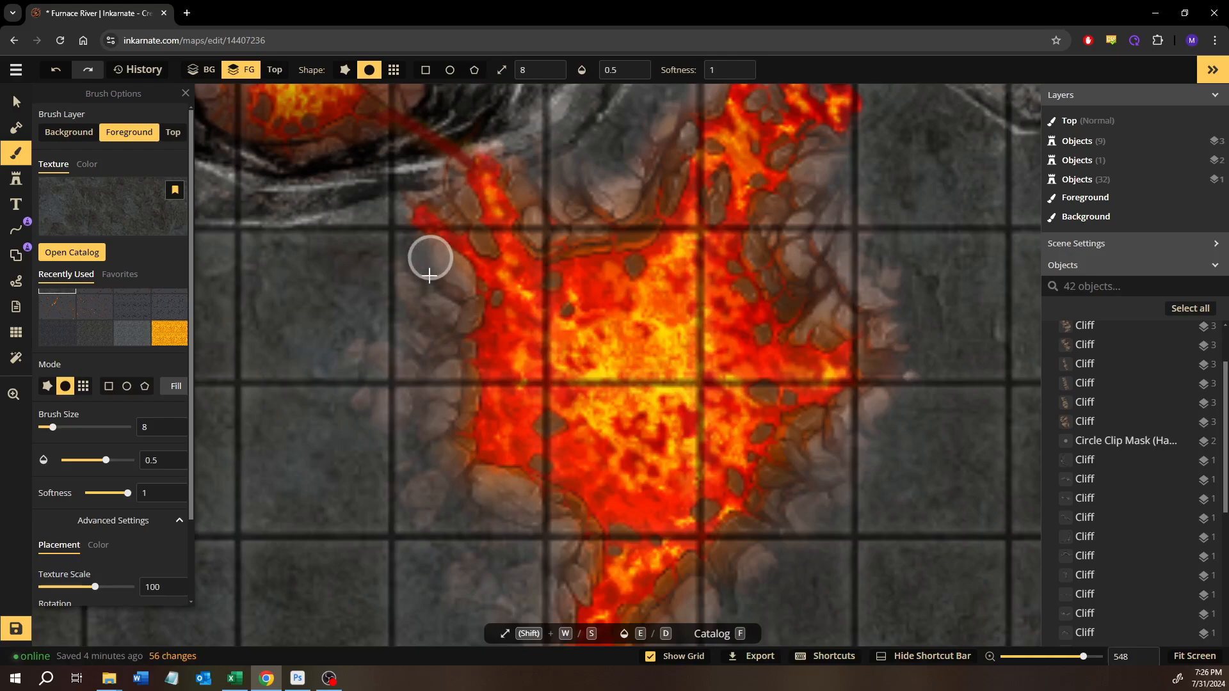
{"action": "mouse_move", "coordinate": [450, 527]}
{"action": "left_mouse_down"}
{"action": "mouse_move", "coordinate": [513, 505]}
{"action": "mouse_move", "coordinate": [485, 590]}
{"action": "mouse_move", "coordinate": [458, 590]}
{"action": "mouse_move", "coordinate": [461, 577]}
{"action": "left_mouse_up"}
{"action": "key", "text": "space"}
{"action": "mouse_move", "coordinate": [480, 499]}
{"action": "left_mouse_down"}
{"action": "mouse_move", "coordinate": [365, 326]}
{"action": "mouse_move", "coordinate": [382, 346]}
{"action": "left_mouse_up"}
{"action": "mouse_move", "coordinate": [422, 476]}
{"action": "left_mouse_down"}
{"action": "mouse_move", "coordinate": [388, 465]}
{"action": "mouse_move", "coordinate": [361, 420]}
{"action": "left_mouse_up"}
{"action": "mouse_move", "coordinate": [555, 487]}
{"action": "left_mouse_down"}
{"action": "mouse_move", "coordinate": [601, 428]}
{"action": "mouse_move", "coordinate": [619, 431]}
{"action": "left_mouse_up"}
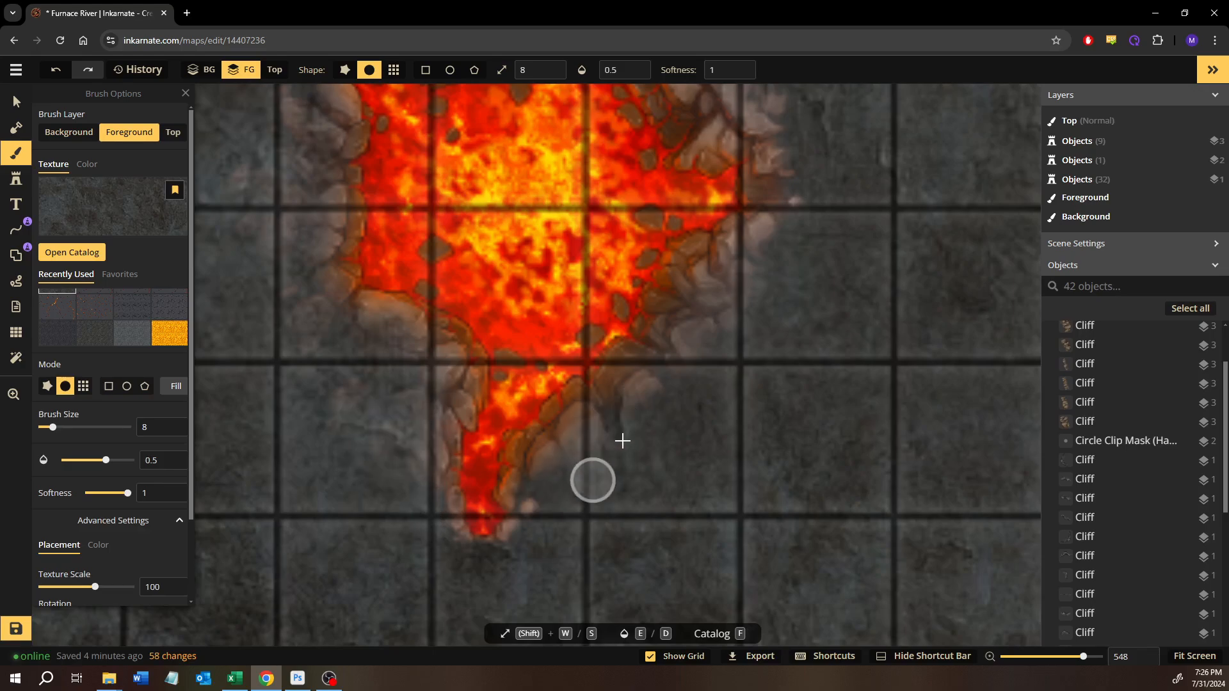
- Paint stone over the rocks along the large volcano's eastern edge and touch up its northern rim
{"action": "mouse_move", "coordinate": [792, 233]}
{"action": "left_mouse_down"}
{"action": "mouse_move", "coordinate": [743, 275]}
{"action": "mouse_move", "coordinate": [769, 280]}
{"action": "mouse_move", "coordinate": [746, 485]}
{"action": "left_mouse_up"}
{"action": "key", "text": "space"}
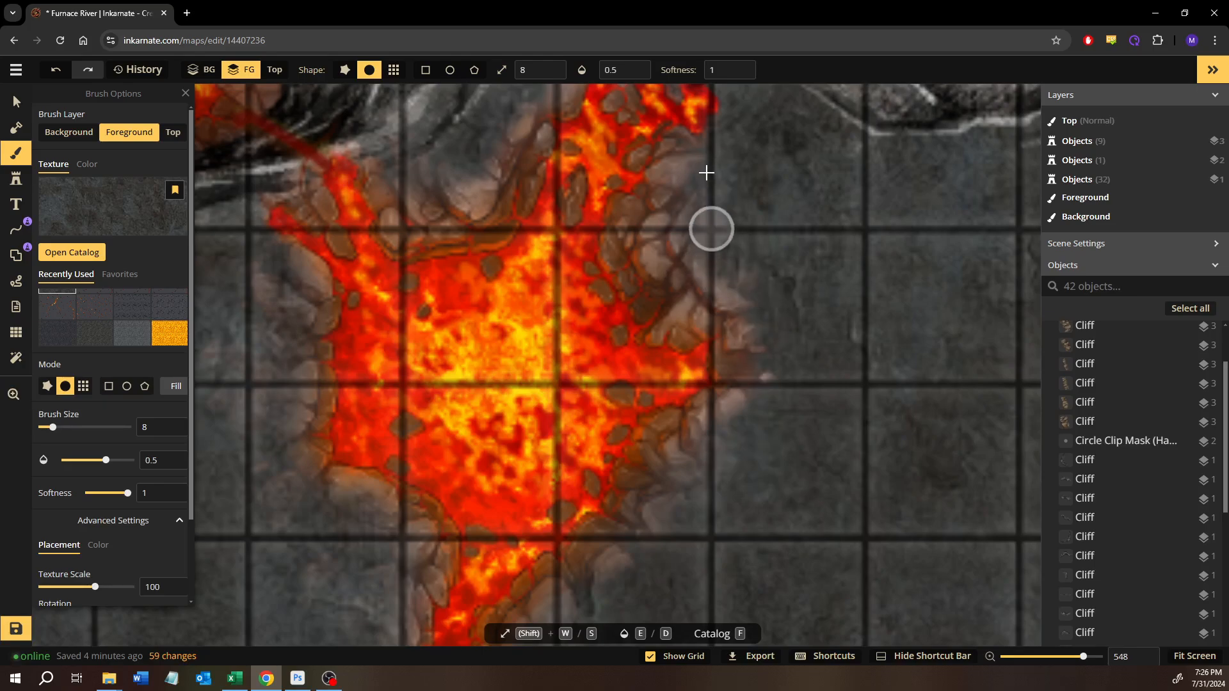
{"action": "mouse_move", "coordinate": [747, 291]}
{"action": "left_mouse_down"}
{"action": "mouse_move", "coordinate": [784, 405]}
{"action": "mouse_move", "coordinate": [780, 347]}
{"action": "mouse_move", "coordinate": [727, 422]}
{"action": "left_mouse_up"}
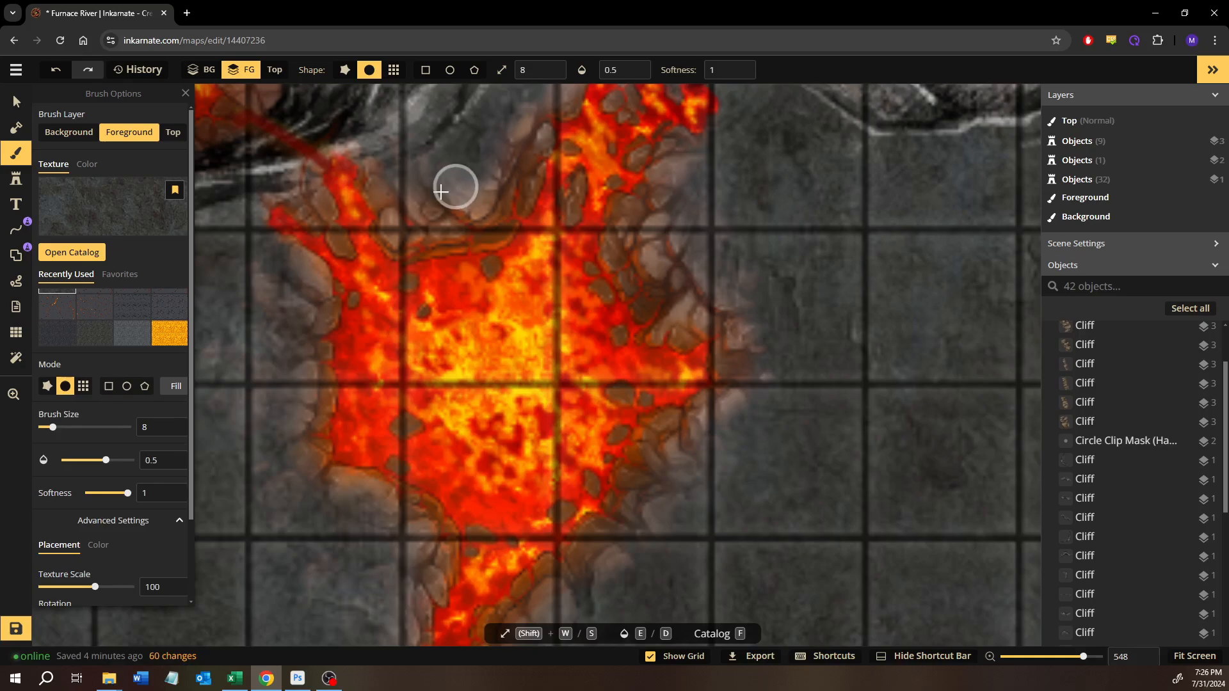
{"action": "left_click_drag", "start_coordinate": [519, 99], "coordinate": [496, 136]}
- Select the small volcano stamp north of the cliff and flatten it into the map
{"action": "mouse_move", "coordinate": [527, 249]}
{"action": "left_mouse_down"}
{"action": "mouse_move", "coordinate": [585, 455]}
{"action": "mouse_move", "coordinate": [598, 436]}
{"action": "left_mouse_up"}
{"action": "scroll", "coordinate": [516, 468], "scroll_direction": "down", "scroll_amount": 3}
{"action": "scroll", "coordinate": [516, 468], "scroll_direction": "down", "scroll_amount": 3}
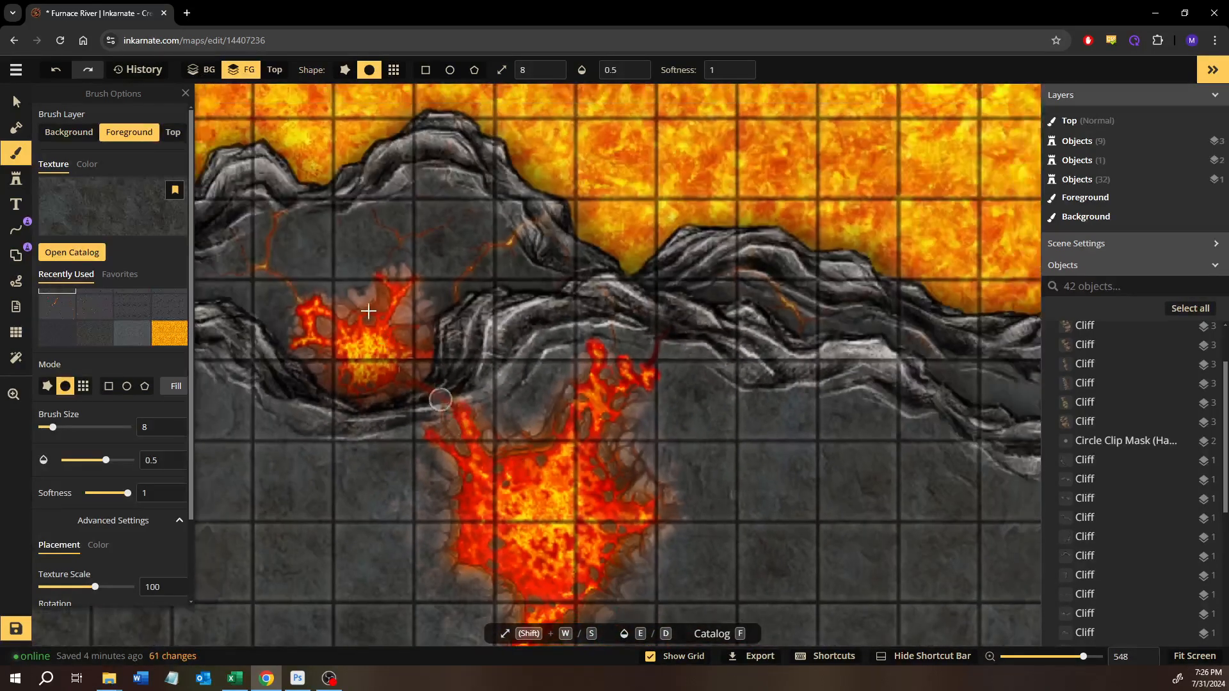
{"action": "scroll", "coordinate": [316, 322], "scroll_direction": "up", "scroll_amount": 6}
{"action": "left_click_drag", "start_coordinate": [316, 324], "coordinate": [407, 391]}
{"action": "scroll", "coordinate": [407, 391], "scroll_direction": "up", "scroll_amount": 2}
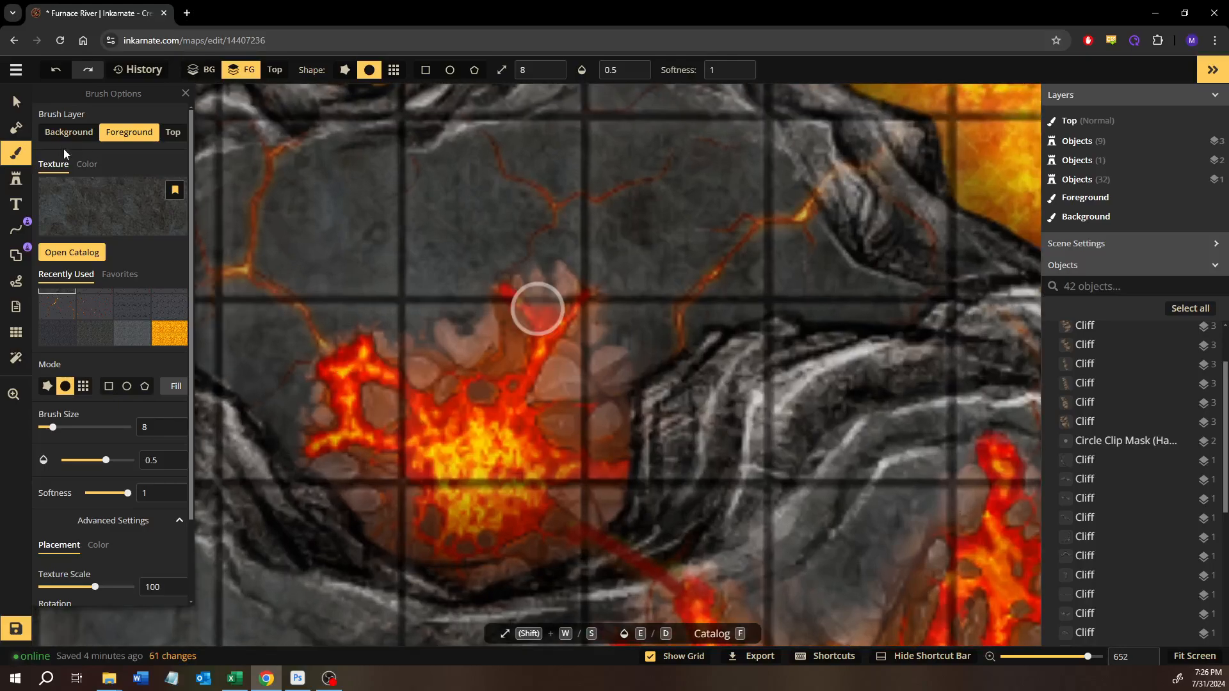
{"action": "left_click", "coordinate": [16, 104]}
{"action": "left_click", "coordinate": [493, 406]}
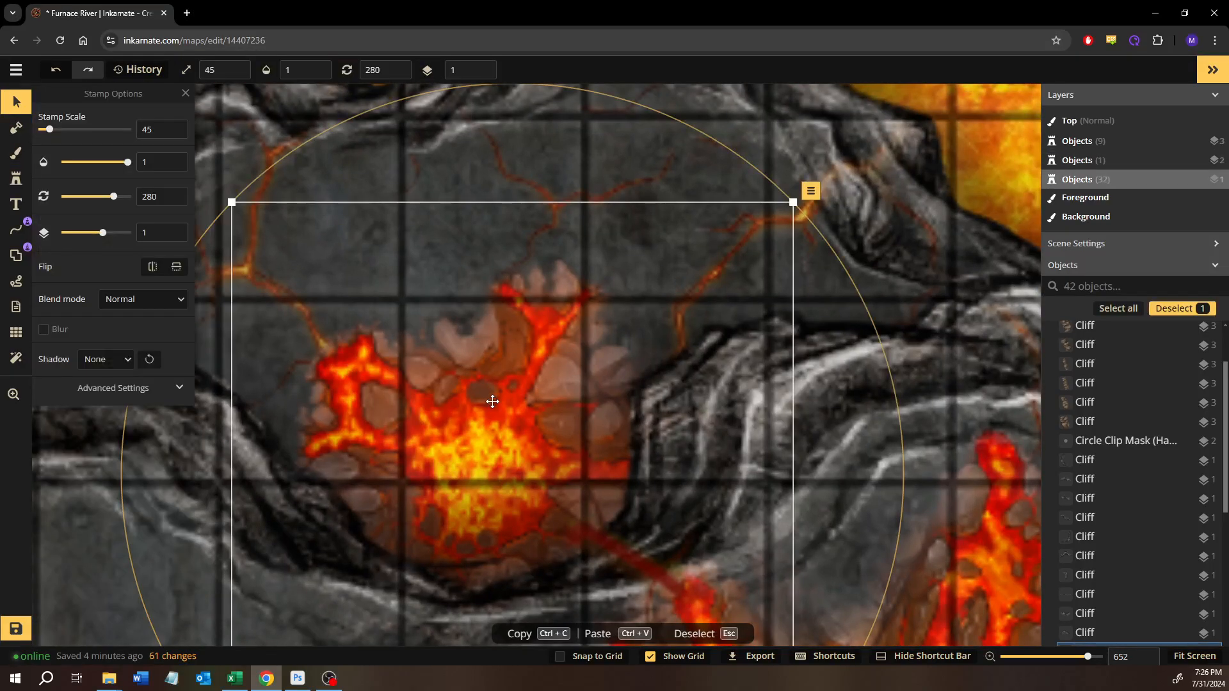
{"action": "left_click", "coordinate": [811, 191]}
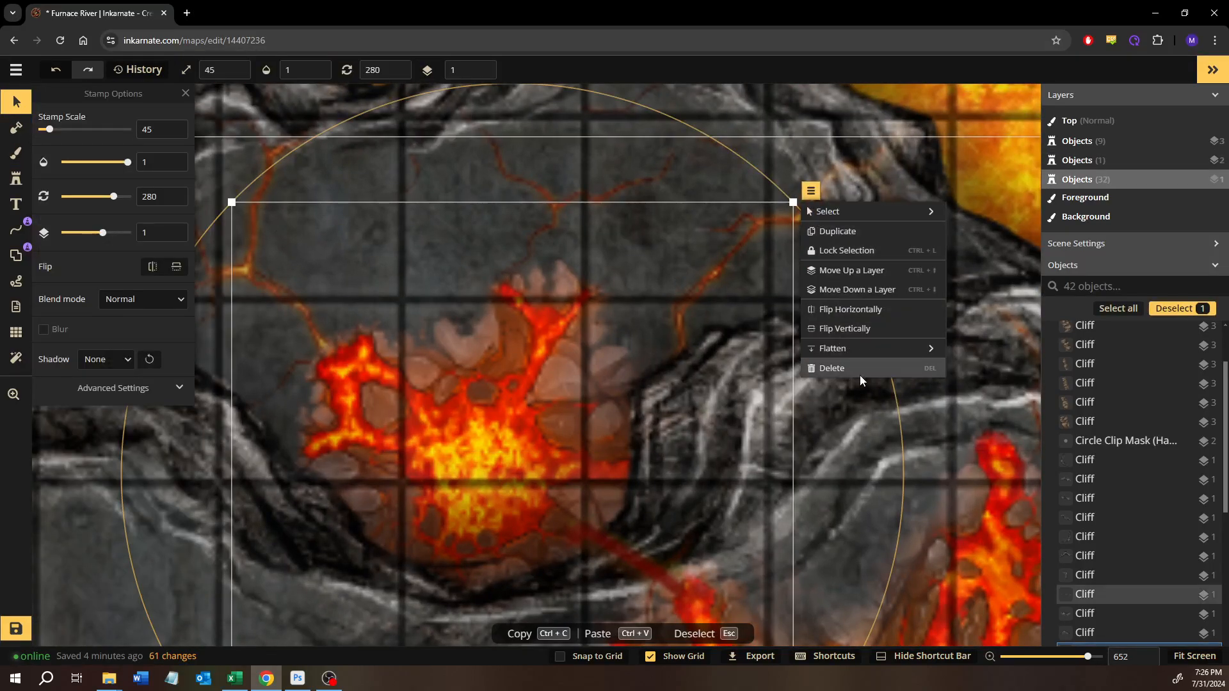
{"action": "mouse_move", "coordinate": [896, 348]}
{"action": "left_click", "coordinate": [986, 355]}
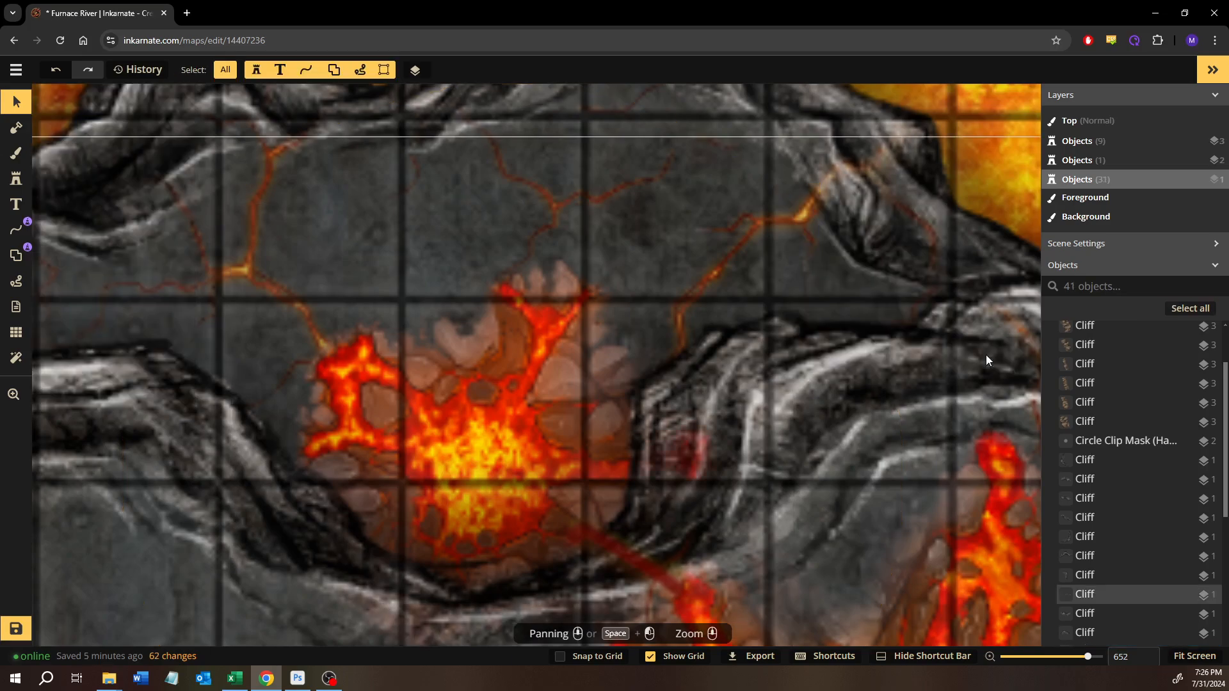
- Paint stone with the foreground brush over the small volcano's red and brown traces on the adjoining cliff faces
{"action": "left_click_drag", "start_coordinate": [557, 502], "coordinate": [548, 358]}
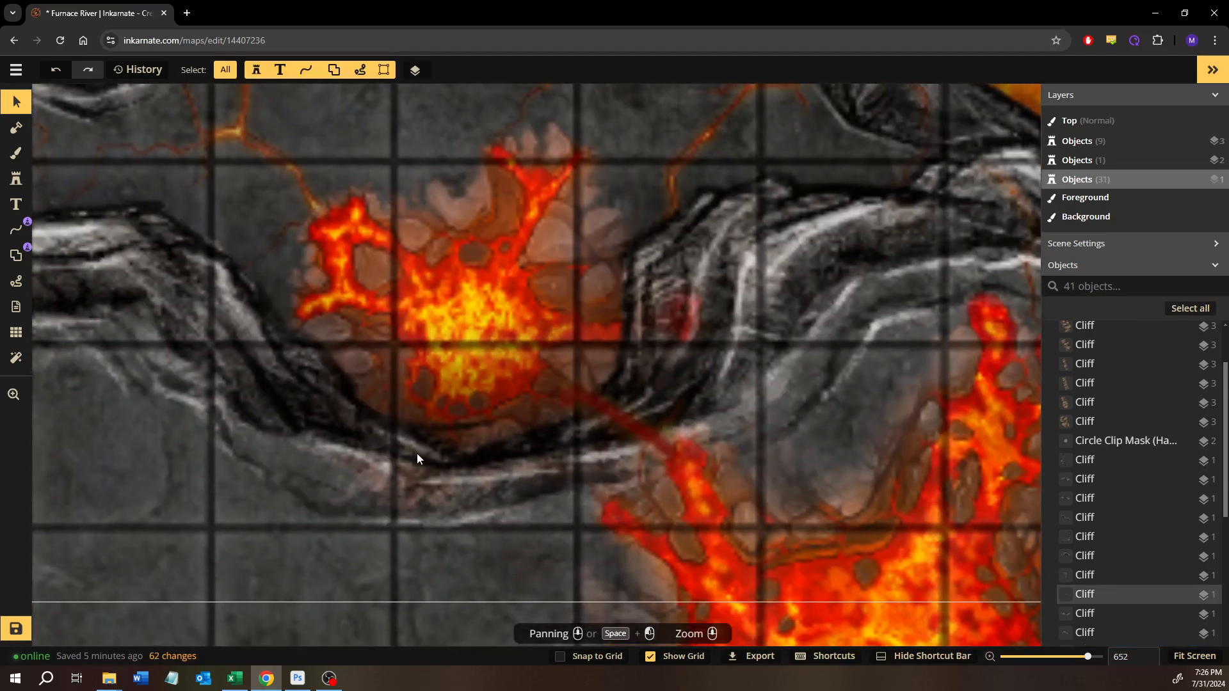
{"action": "key", "text": "b"}
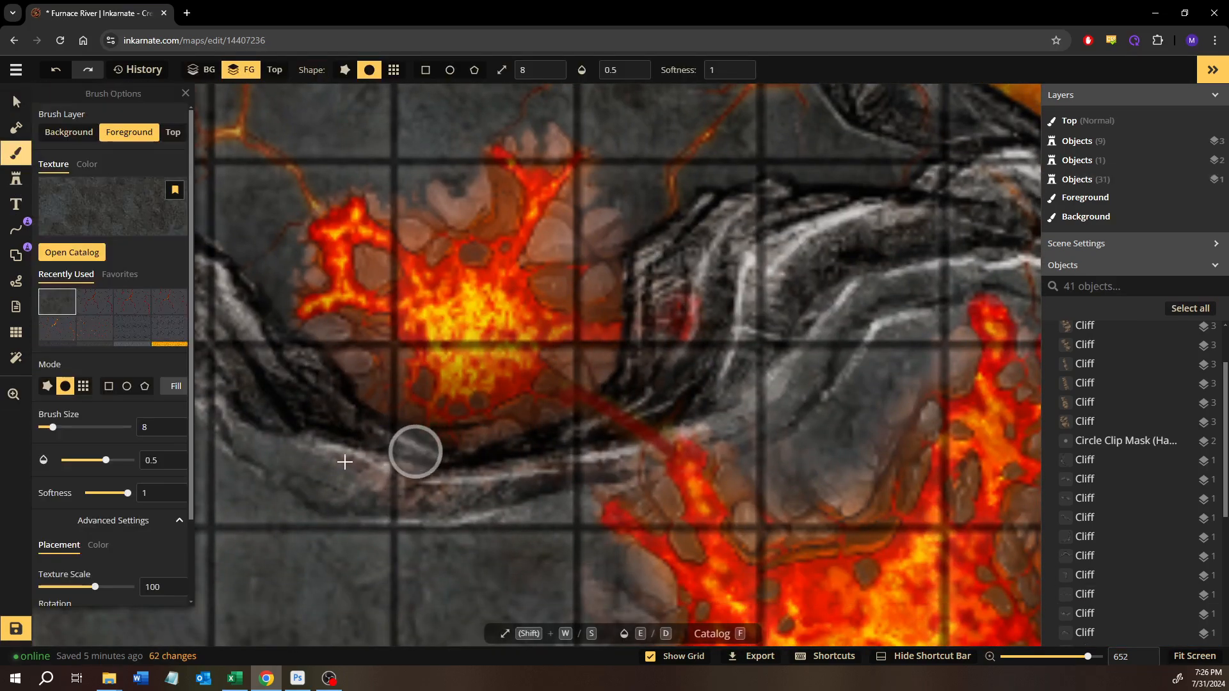
{"action": "mouse_move", "coordinate": [474, 499]}
{"action": "left_mouse_down"}
{"action": "mouse_move", "coordinate": [330, 476]}
{"action": "mouse_move", "coordinate": [497, 489]}
{"action": "mouse_move", "coordinate": [365, 470]}
{"action": "mouse_move", "coordinate": [336, 453]}
{"action": "mouse_move", "coordinate": [480, 488]}
{"action": "mouse_move", "coordinate": [327, 463]}
{"action": "mouse_move", "coordinate": [359, 481]}
{"action": "mouse_move", "coordinate": [490, 485]}
{"action": "mouse_move", "coordinate": [475, 481]}
{"action": "mouse_move", "coordinate": [605, 379]}
{"action": "mouse_move", "coordinate": [577, 381]}
{"action": "mouse_move", "coordinate": [625, 379]}
{"action": "mouse_move", "coordinate": [660, 293]}
{"action": "mouse_move", "coordinate": [659, 350]}
{"action": "mouse_move", "coordinate": [692, 290]}
{"action": "mouse_move", "coordinate": [674, 375]}
{"action": "mouse_move", "coordinate": [696, 292]}
{"action": "mouse_move", "coordinate": [683, 360]}
{"action": "mouse_move", "coordinate": [645, 252]}
{"action": "left_mouse_up"}
{"action": "key", "text": "space"}
{"action": "left_click_drag", "start_coordinate": [709, 329], "coordinate": [750, 489]}
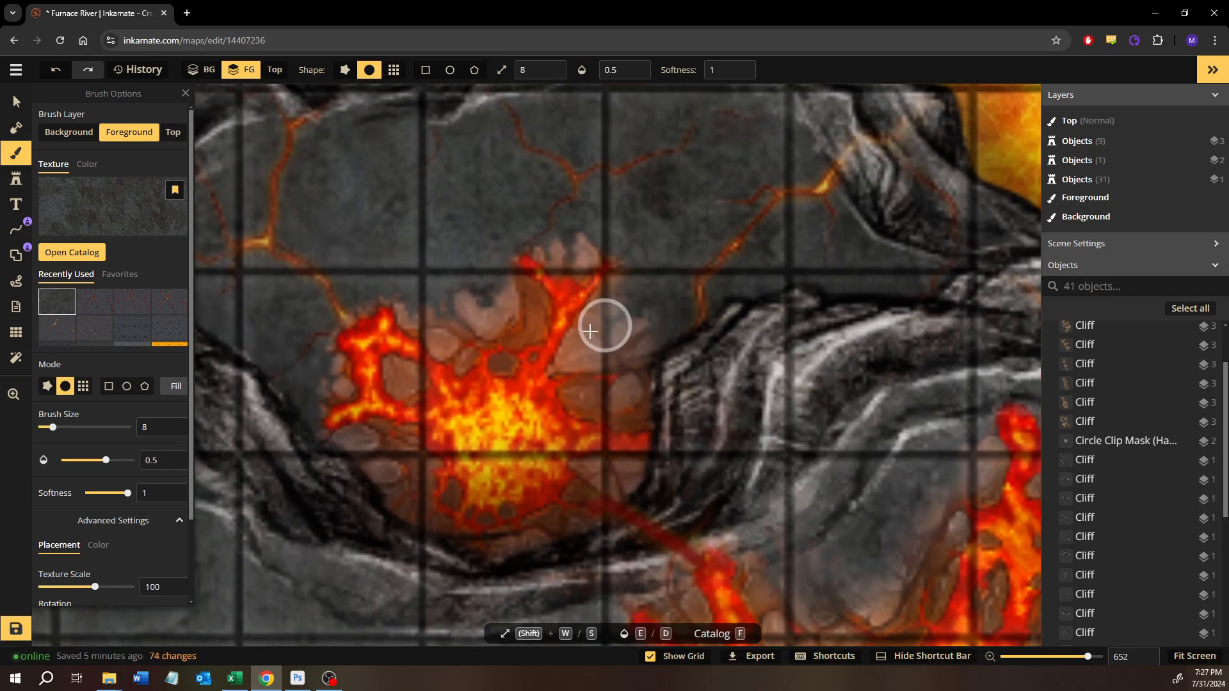
- Blend the outer rocks around the small volcano into the ground and cliff with the size 8 stone brush
{"action": "mouse_move", "coordinate": [660, 285]}
{"action": "left_mouse_down"}
{"action": "mouse_move", "coordinate": [623, 342]}
{"action": "mouse_move", "coordinate": [630, 320]}
{"action": "mouse_move", "coordinate": [589, 332]}
{"action": "mouse_move", "coordinate": [632, 297]}
{"action": "mouse_move", "coordinate": [592, 348]}
{"action": "left_mouse_up"}
{"action": "mouse_move", "coordinate": [467, 280]}
{"action": "left_mouse_down"}
{"action": "mouse_move", "coordinate": [448, 304]}
{"action": "mouse_move", "coordinate": [480, 278]}
{"action": "mouse_move", "coordinate": [444, 299]}
{"action": "left_mouse_up"}
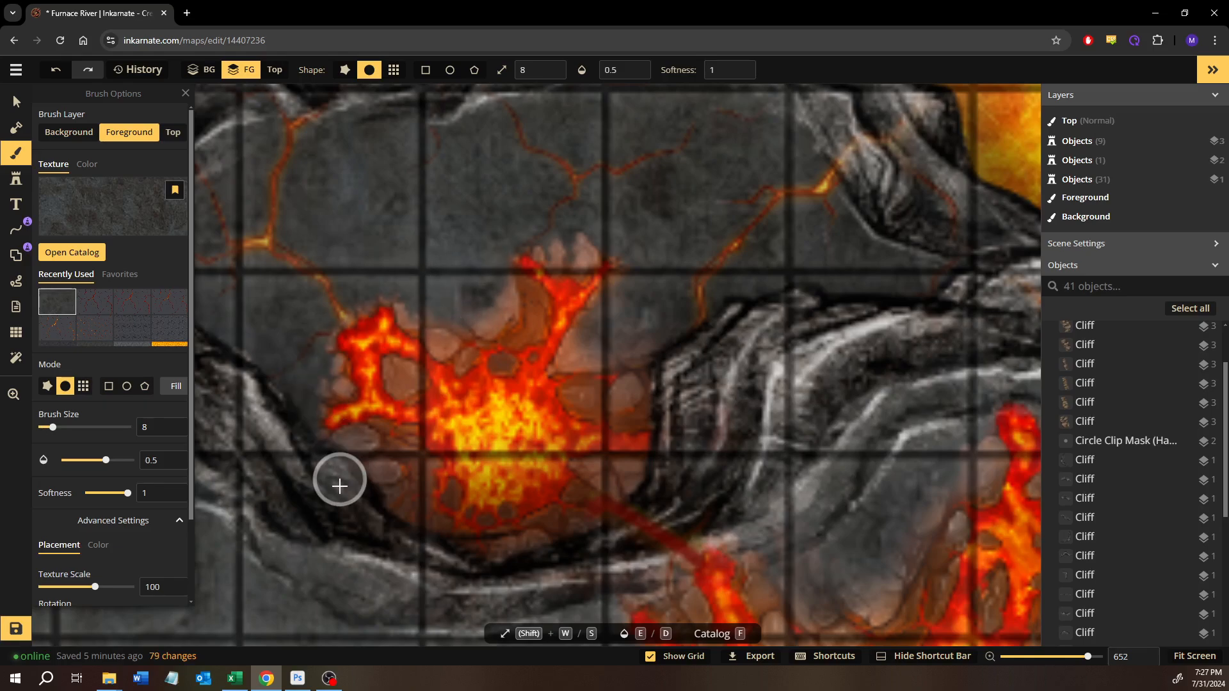
{"action": "mouse_move", "coordinate": [338, 462]}
{"action": "left_mouse_down"}
{"action": "mouse_move", "coordinate": [372, 502]}
{"action": "mouse_move", "coordinate": [374, 475]}
{"action": "mouse_move", "coordinate": [338, 456]}
{"action": "mouse_move", "coordinate": [362, 498]}
{"action": "left_mouse_up"}
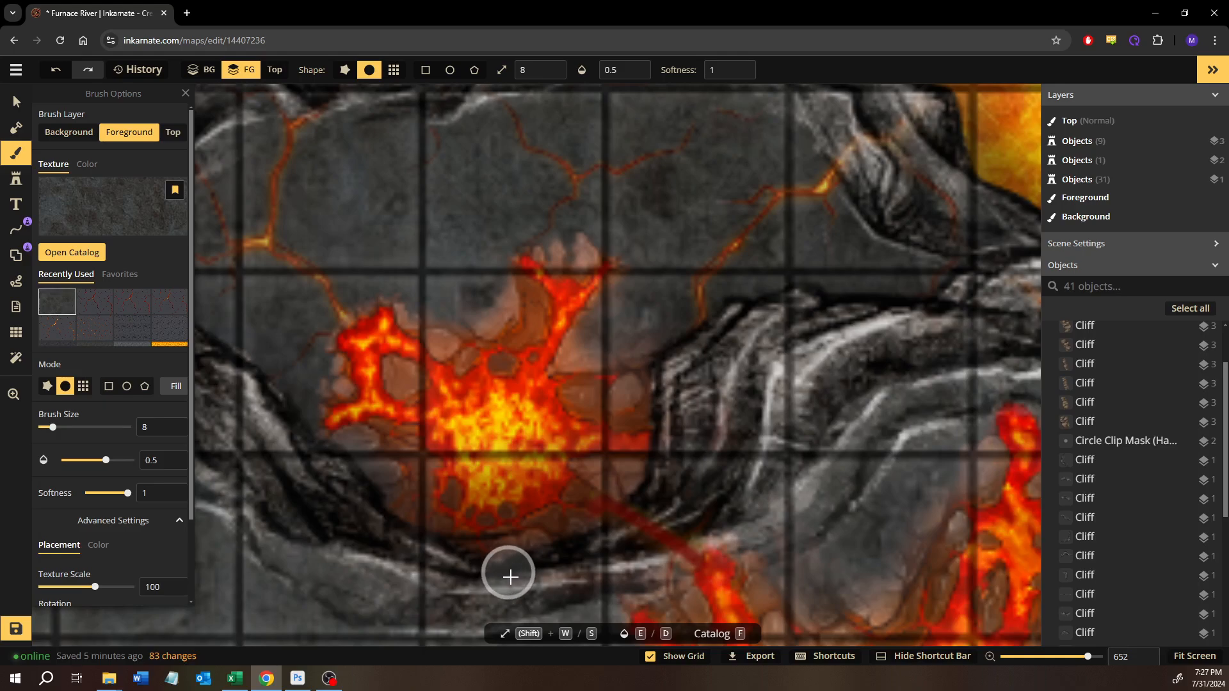
{"action": "mouse_move", "coordinate": [518, 577]}
{"action": "left_mouse_down"}
{"action": "mouse_move", "coordinate": [563, 540]}
{"action": "mouse_move", "coordinate": [517, 563]}
{"action": "mouse_move", "coordinate": [469, 563]}
{"action": "mouse_move", "coordinate": [564, 552]}
{"action": "left_mouse_up"}
{"action": "left_click_drag", "start_coordinate": [659, 484], "coordinate": [648, 486]}
{"action": "left_click_drag", "start_coordinate": [667, 378], "coordinate": [640, 340]}
- Choose the dark red lava-crack texture on the top layer for the volcano under the cliff peak farther west
{"action": "scroll", "coordinate": [640, 343], "scroll_direction": "down", "scroll_amount": 5}
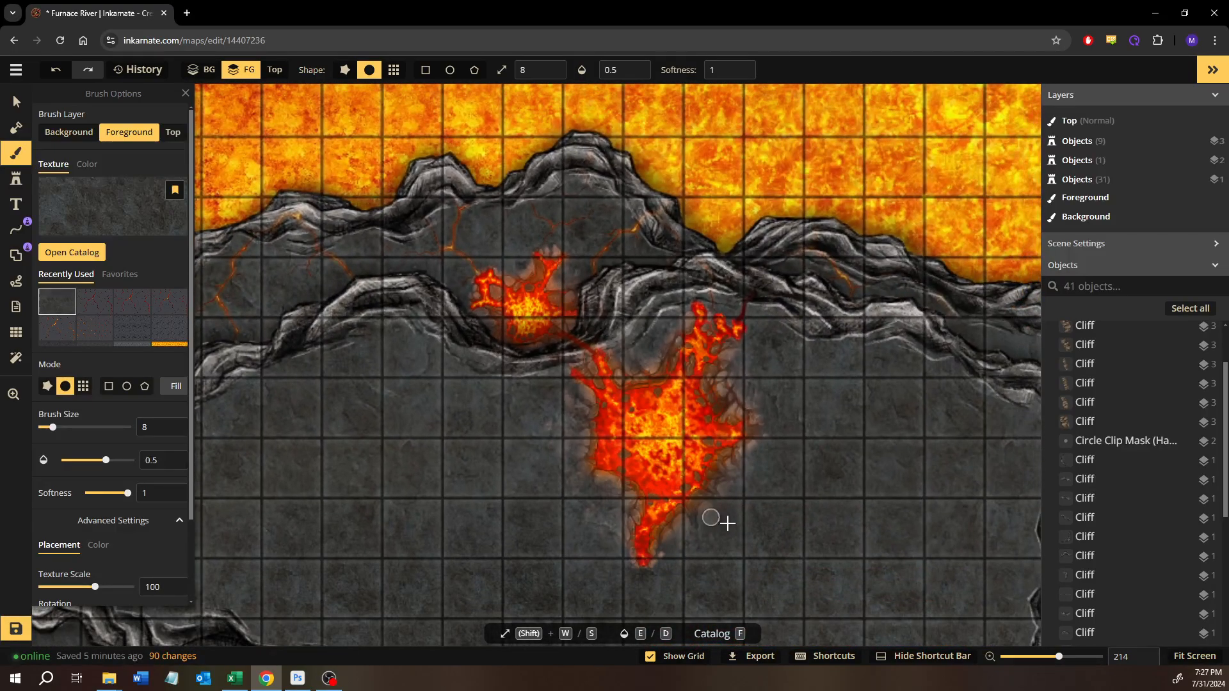
{"action": "left_click_drag", "start_coordinate": [727, 527], "coordinate": [683, 406]}
{"action": "left_click_drag", "start_coordinate": [697, 499], "coordinate": [681, 321]}
{"action": "left_click_drag", "start_coordinate": [635, 373], "coordinate": [792, 601]}
{"action": "left_click_drag", "start_coordinate": [430, 328], "coordinate": [770, 320]}
{"action": "left_click_drag", "start_coordinate": [630, 347], "coordinate": [809, 434]}
{"action": "left_click_drag", "start_coordinate": [441, 307], "coordinate": [546, 381]}
{"action": "scroll", "coordinate": [538, 375], "scroll_direction": "up", "scroll_amount": 5}
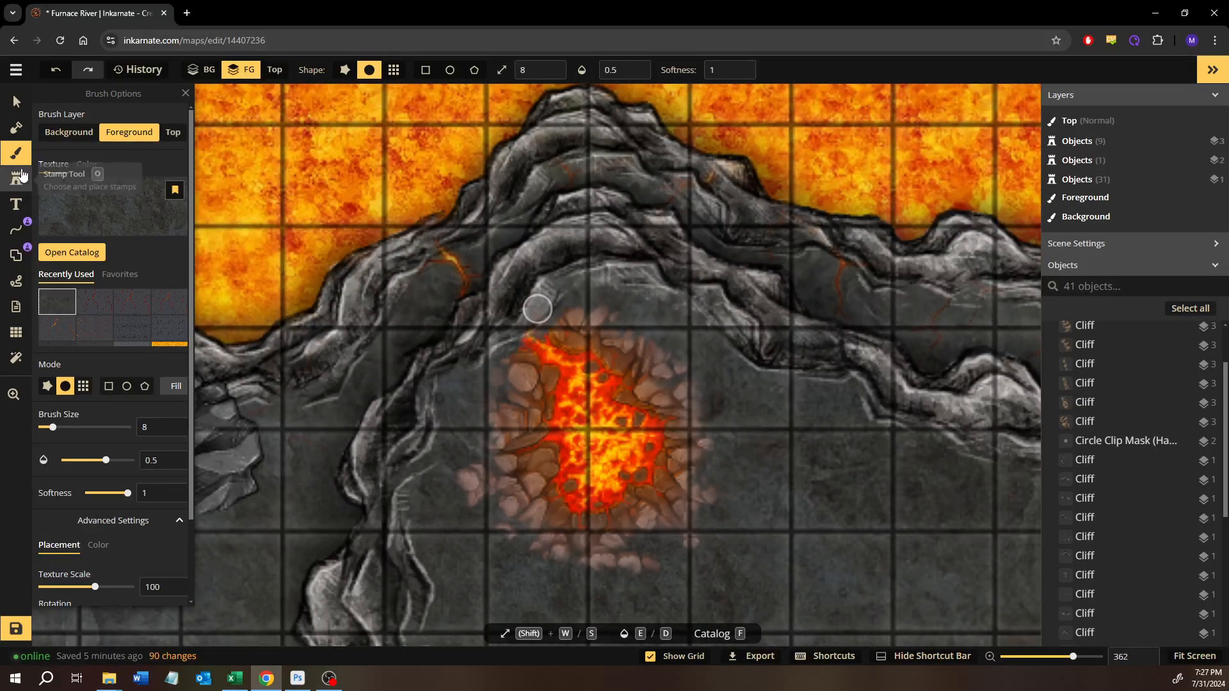
{"action": "left_click", "coordinate": [173, 132]}
{"action": "left_click", "coordinate": [95, 322]}
{"action": "scroll", "coordinate": [136, 552], "scroll_direction": "down", "scroll_amount": 2}
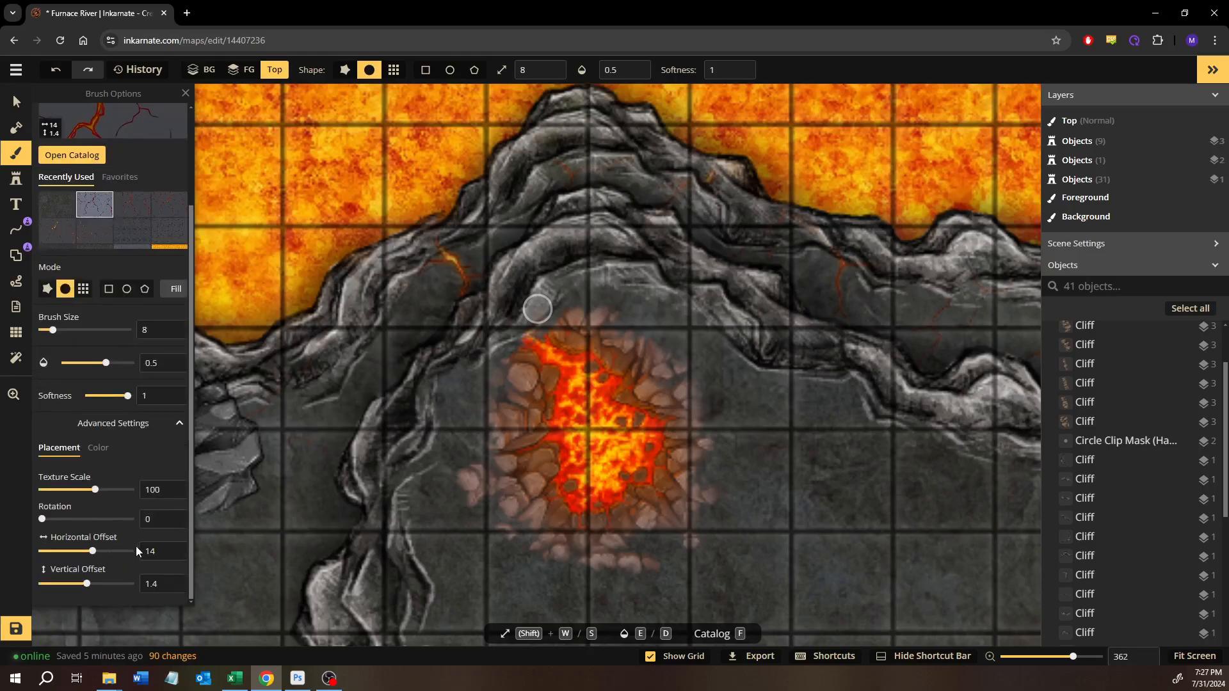
- Set the lava-crack texture's horizontal offset to 3
{"action": "left_click", "coordinate": [175, 548]}
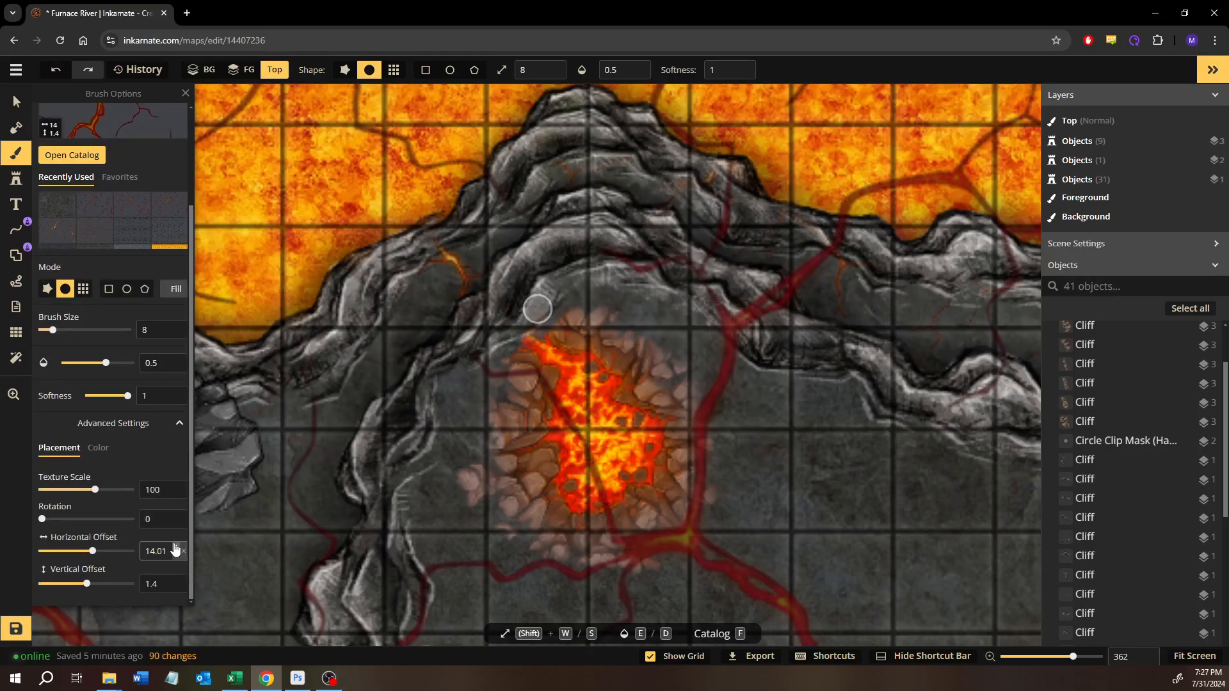
{"action": "left_click_drag", "start_coordinate": [95, 557], "coordinate": [84, 586]}
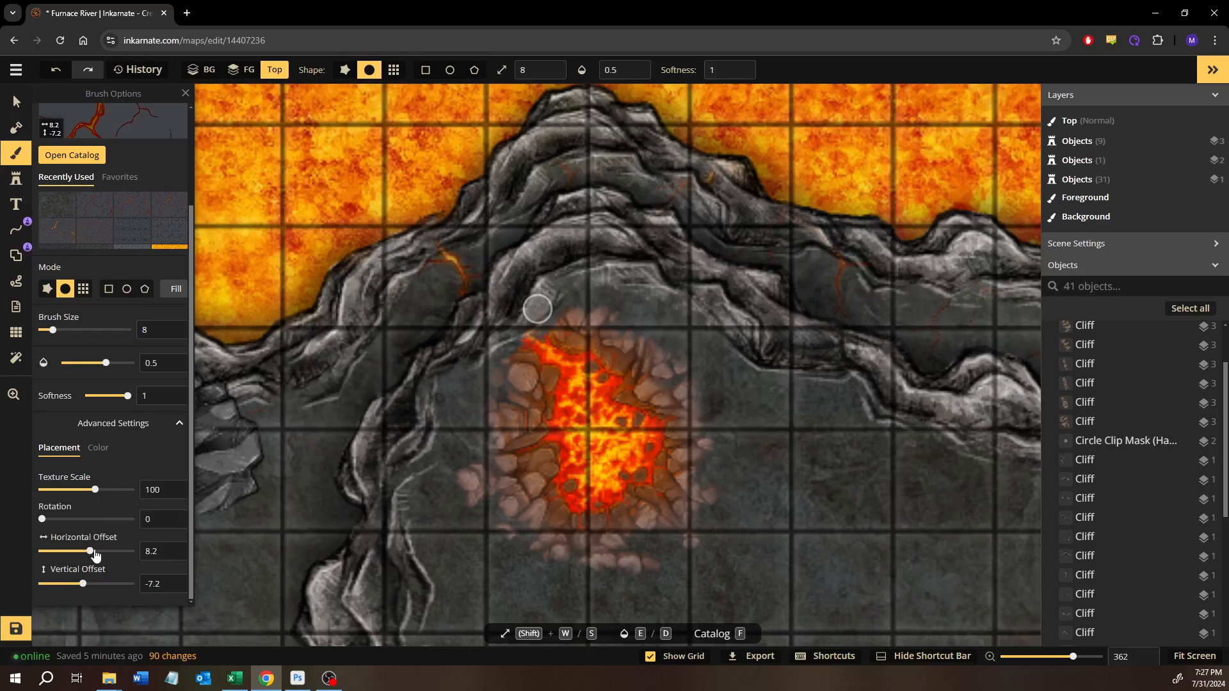
{"action": "type", "text": "7"}
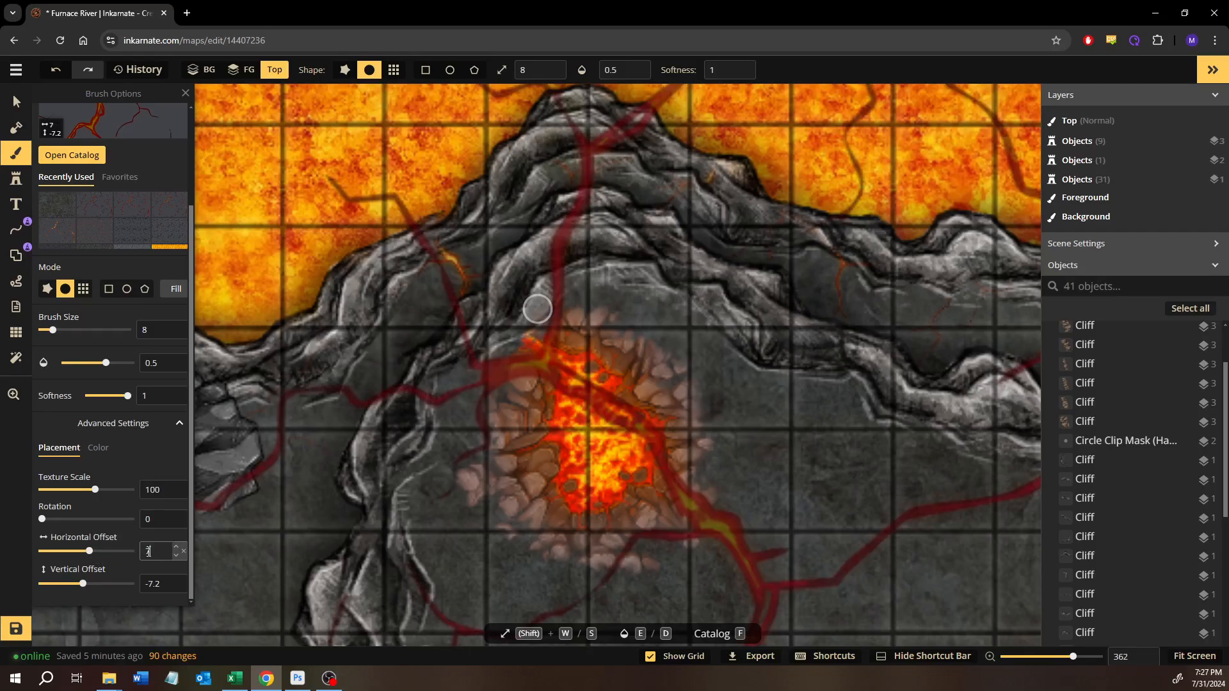
{"action": "type", "text": "6"}
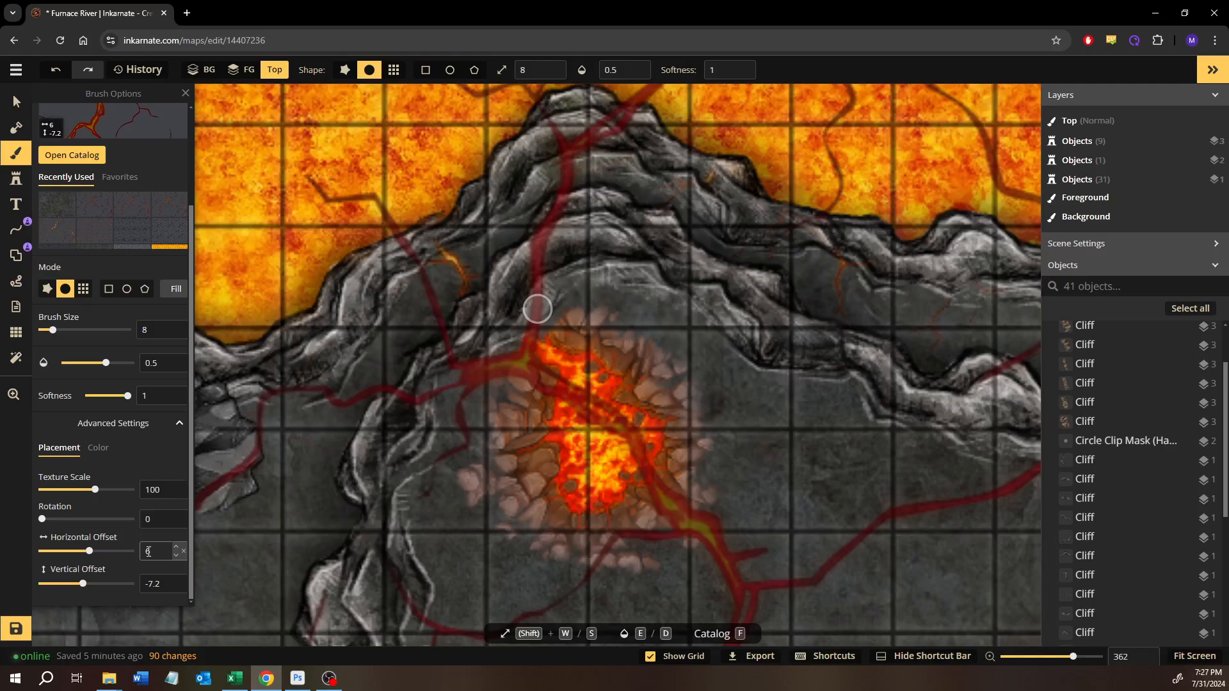
{"action": "type", "text": "3"}
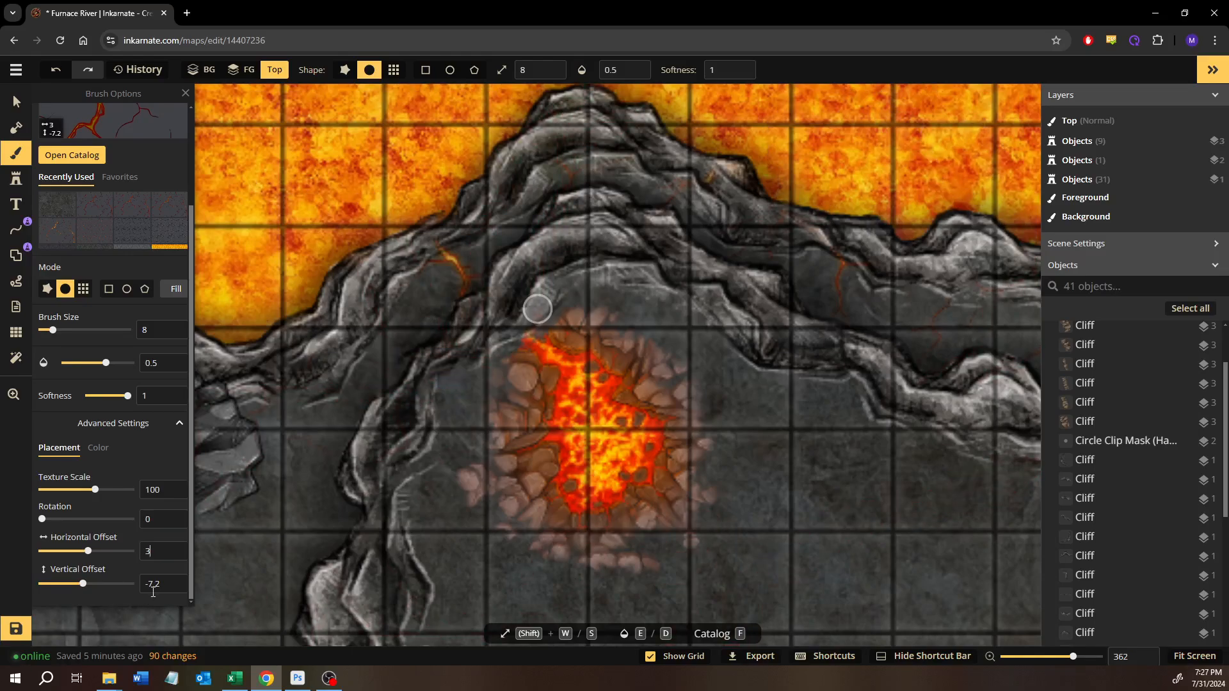
- Set the lava-crack texture's vertical offset to -4
{"action": "key", "text": "BackSpace"}
{"action": "key", "text": "BackSpace"}
{"action": "key", "text": "BackSpace"}
{"action": "key", "text": "BackSpace"}
{"action": "type", "text": "3"}
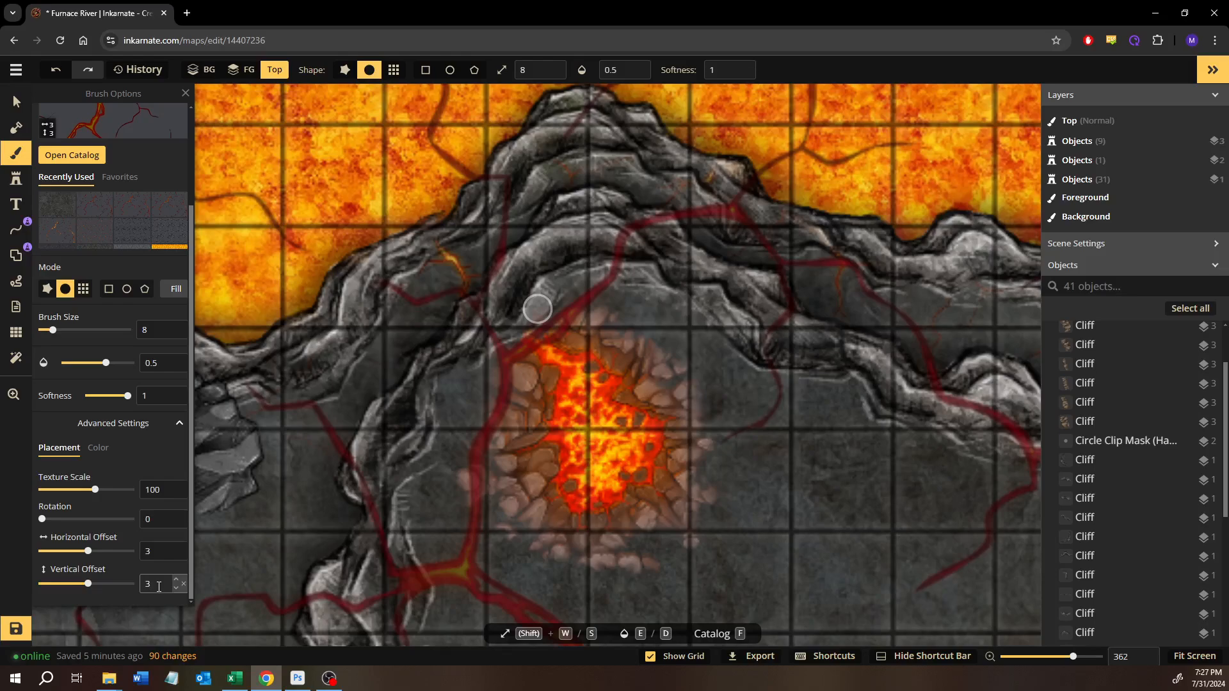
{"action": "type", "text": "-4"}
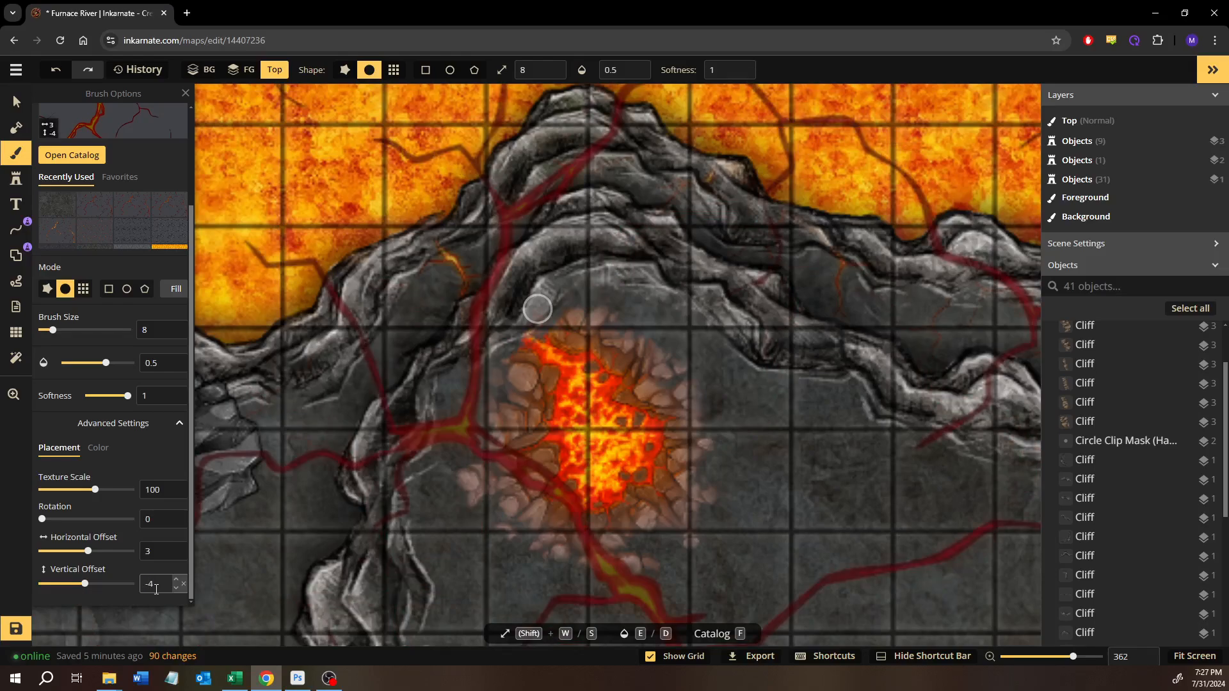
- Set the lava-crack texture's vertical offset to -11
{"action": "key", "text": "BackSpace"}
{"action": "type", "text": "3"}
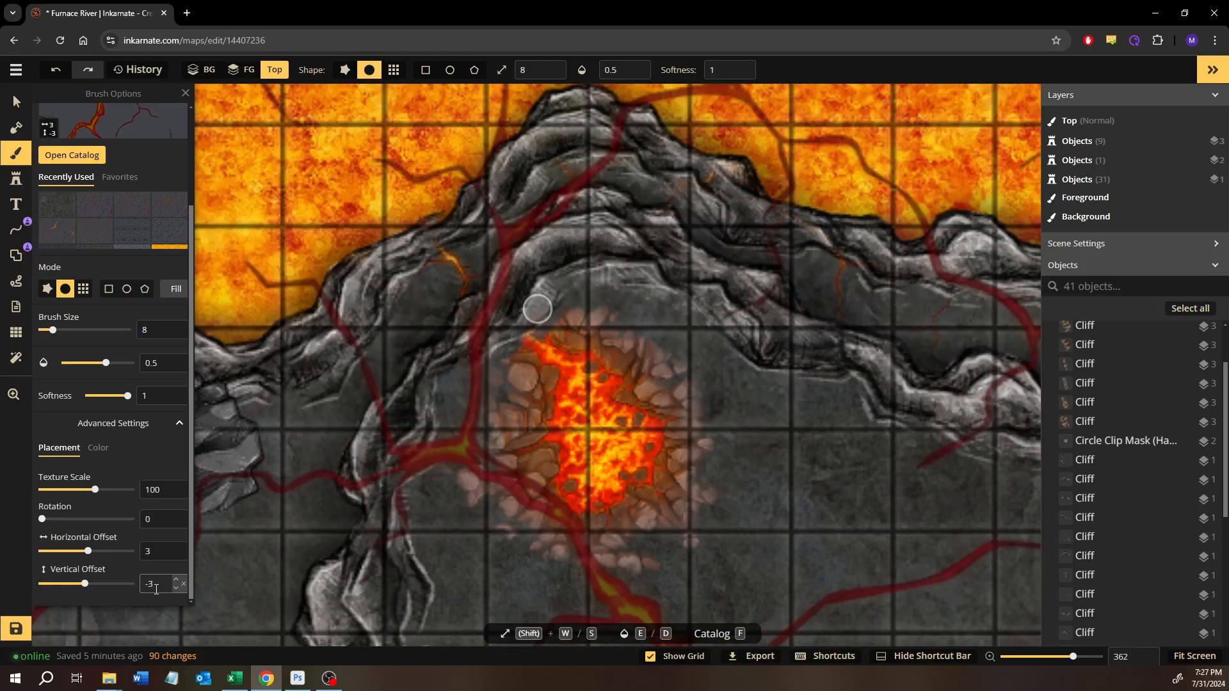
{"action": "type", "text": "10"}
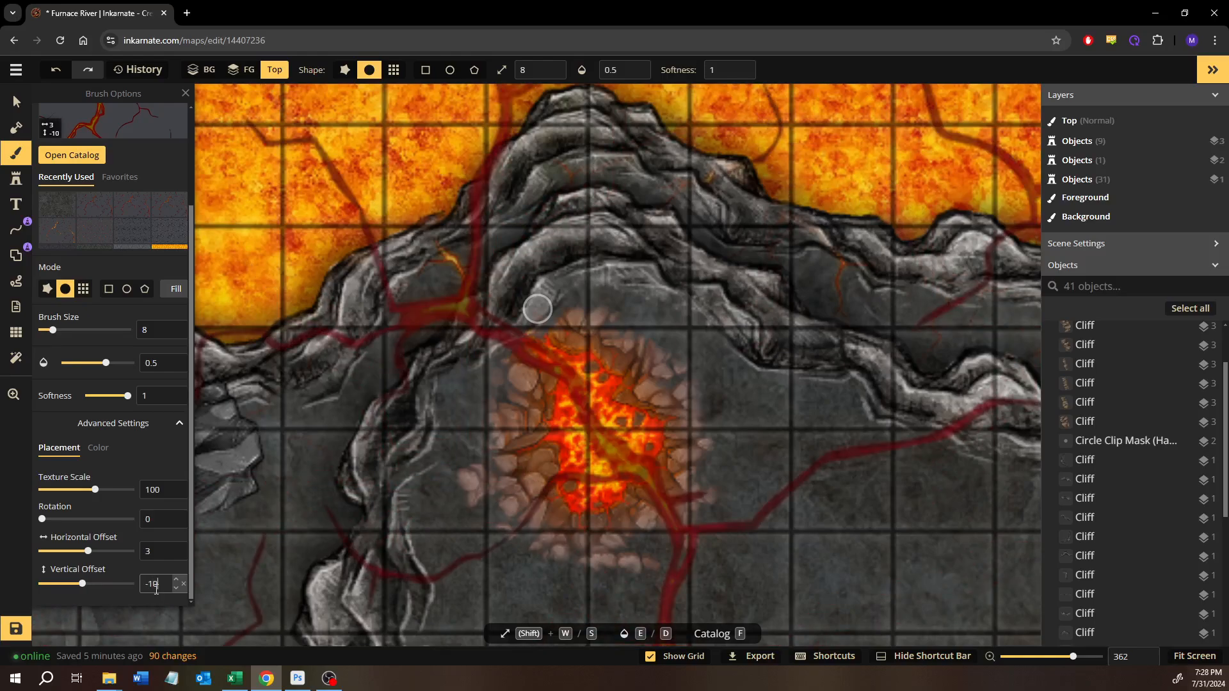
{"action": "key", "text": "BackSpace"}
{"action": "type", "text": "1"}
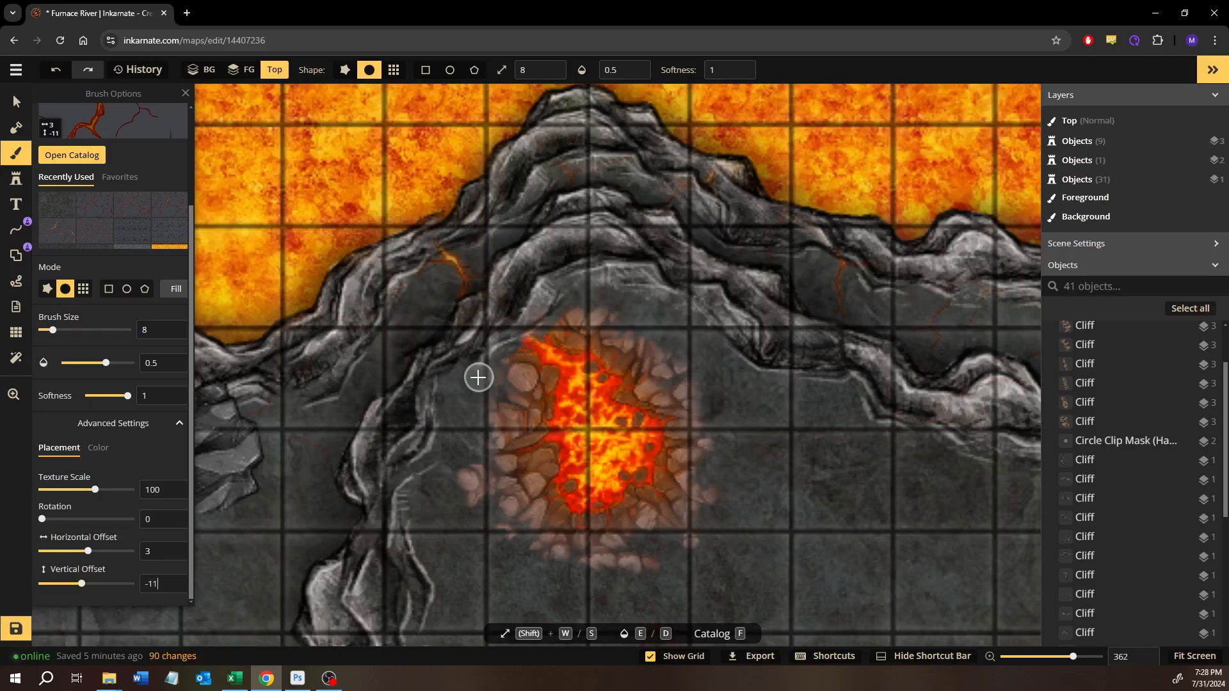
- With brush size 4, paint a dark red lava crack across the cliff, joining the orange crack to the volcano's upper-left tip
{"action": "scroll", "coordinate": [502, 335], "scroll_direction": "up", "scroll_amount": 5}
{"action": "left_click_drag", "start_coordinate": [501, 305], "coordinate": [596, 415]}
{"action": "key", "text": "s"}
{"action": "key", "text": "s"}
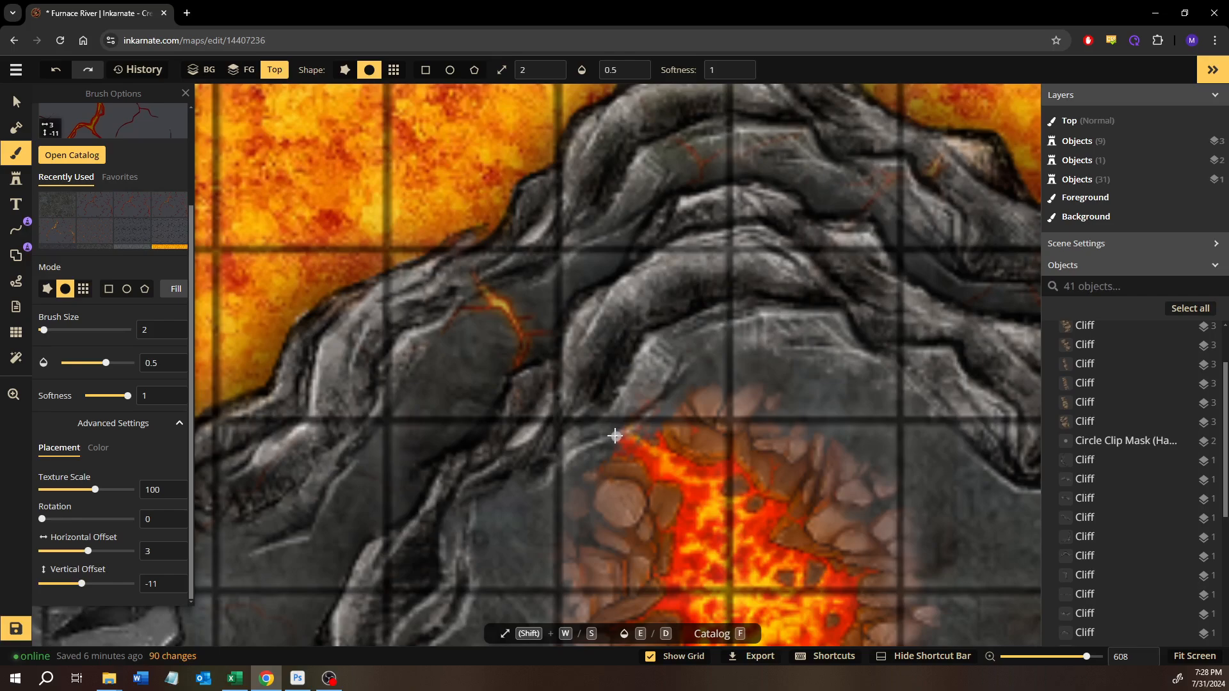
{"action": "scroll", "coordinate": [166, 256], "scroll_direction": "up", "scroll_amount": 3}
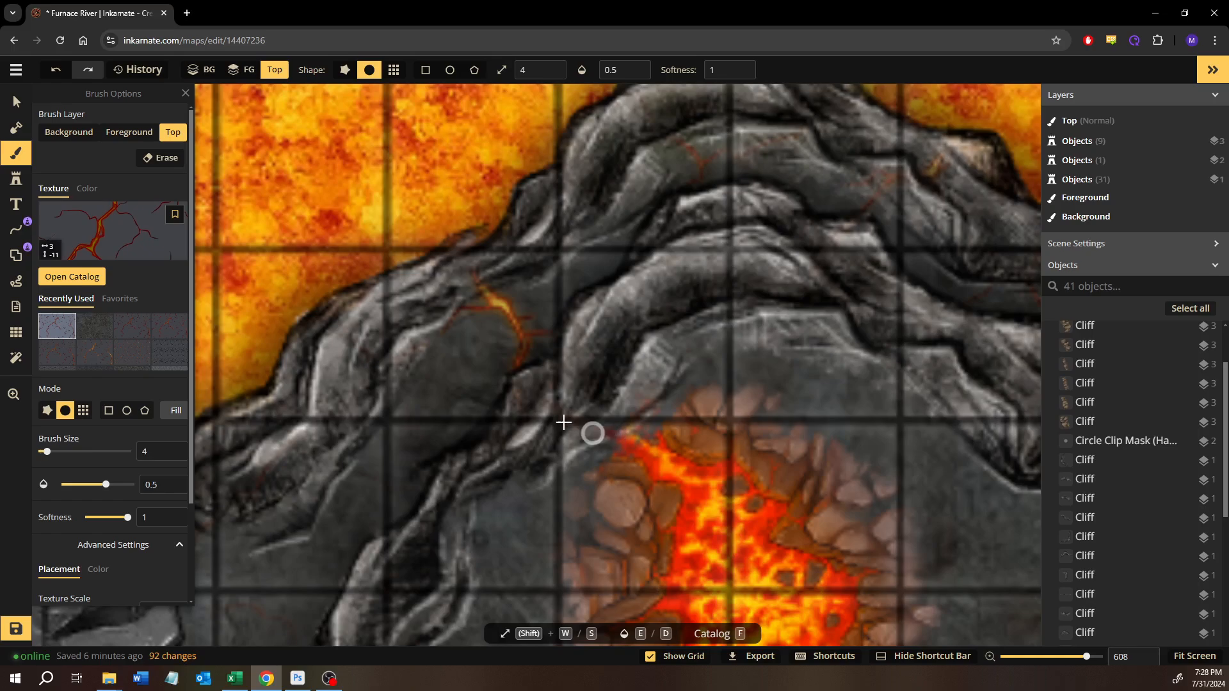
{"action": "left_click", "coordinate": [523, 362]}
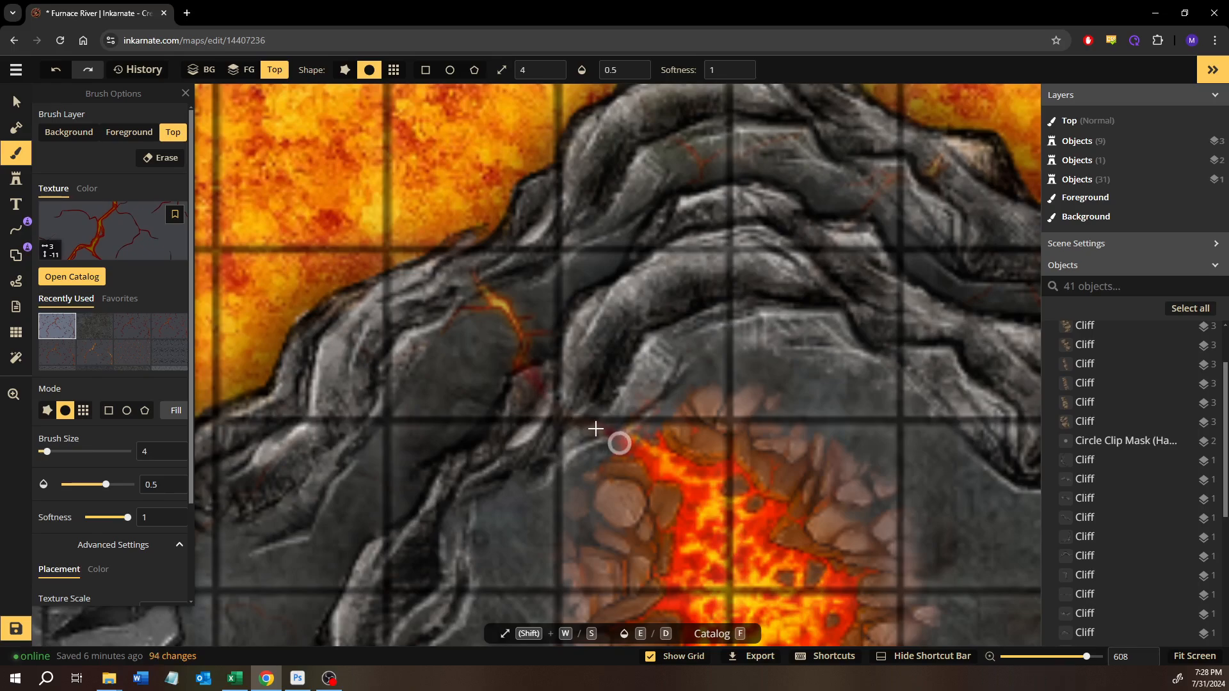
{"action": "mouse_move", "coordinate": [666, 414]}
{"action": "left_mouse_down"}
{"action": "mouse_move", "coordinate": [606, 406]}
{"action": "mouse_move", "coordinate": [573, 367]}
{"action": "mouse_move", "coordinate": [637, 419]}
{"action": "mouse_move", "coordinate": [539, 360]}
{"action": "mouse_move", "coordinate": [635, 395]}
{"action": "mouse_move", "coordinate": [656, 415]}
{"action": "mouse_move", "coordinate": [649, 443]}
{"action": "left_mouse_up"}
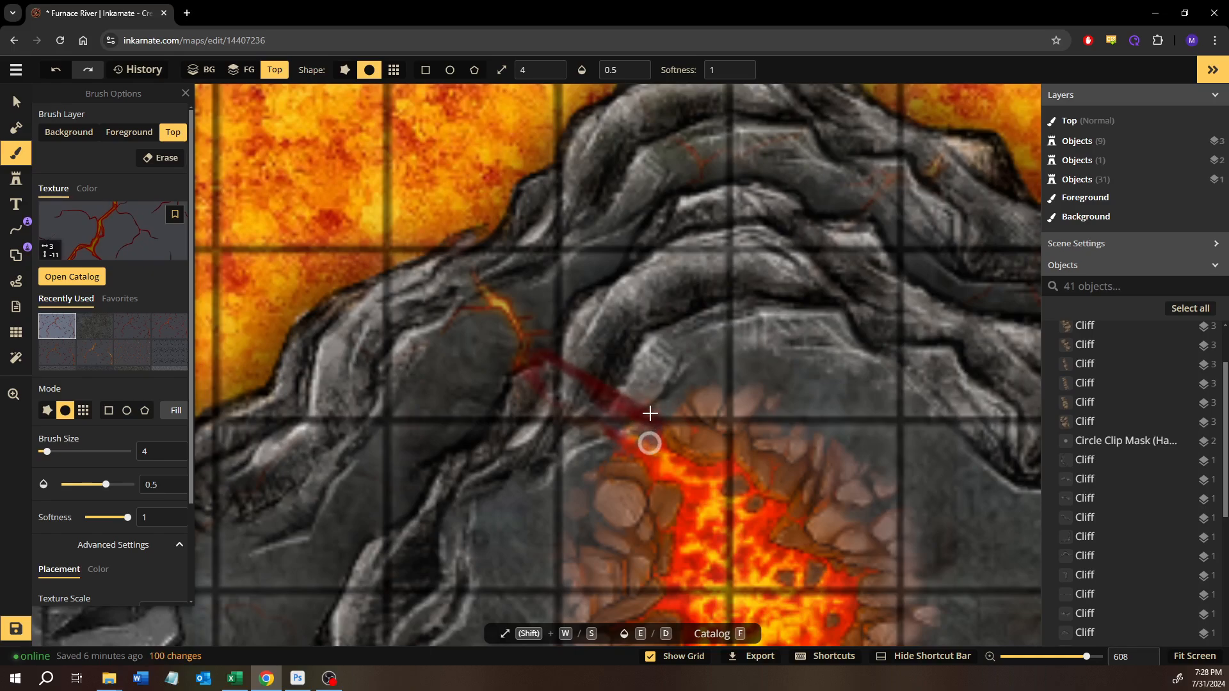
{"action": "mouse_move", "coordinate": [554, 377]}
{"action": "left_mouse_down"}
{"action": "mouse_move", "coordinate": [589, 411]}
{"action": "mouse_move", "coordinate": [645, 436]}
{"action": "left_mouse_up"}
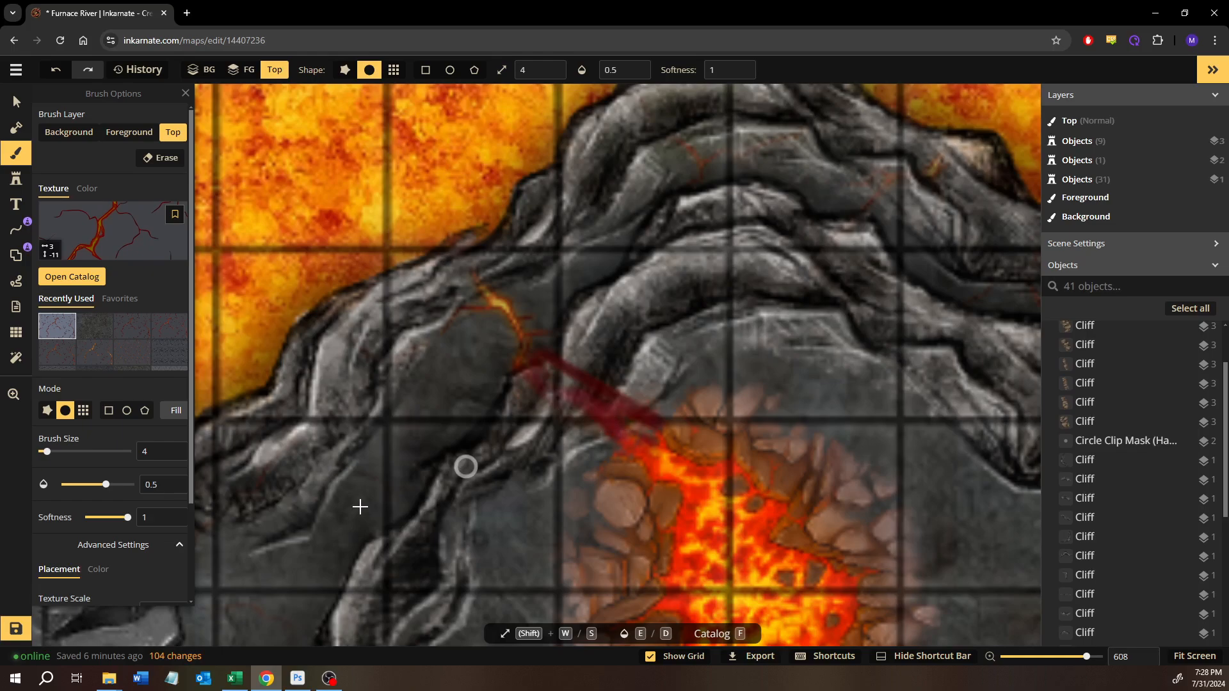
- Raise the lava-crack texture's brightness to 53 and paint over the red crack across the cliff
{"action": "scroll", "coordinate": [108, 533], "scroll_direction": "down", "scroll_amount": 2}
{"action": "left_click", "coordinate": [91, 452]}
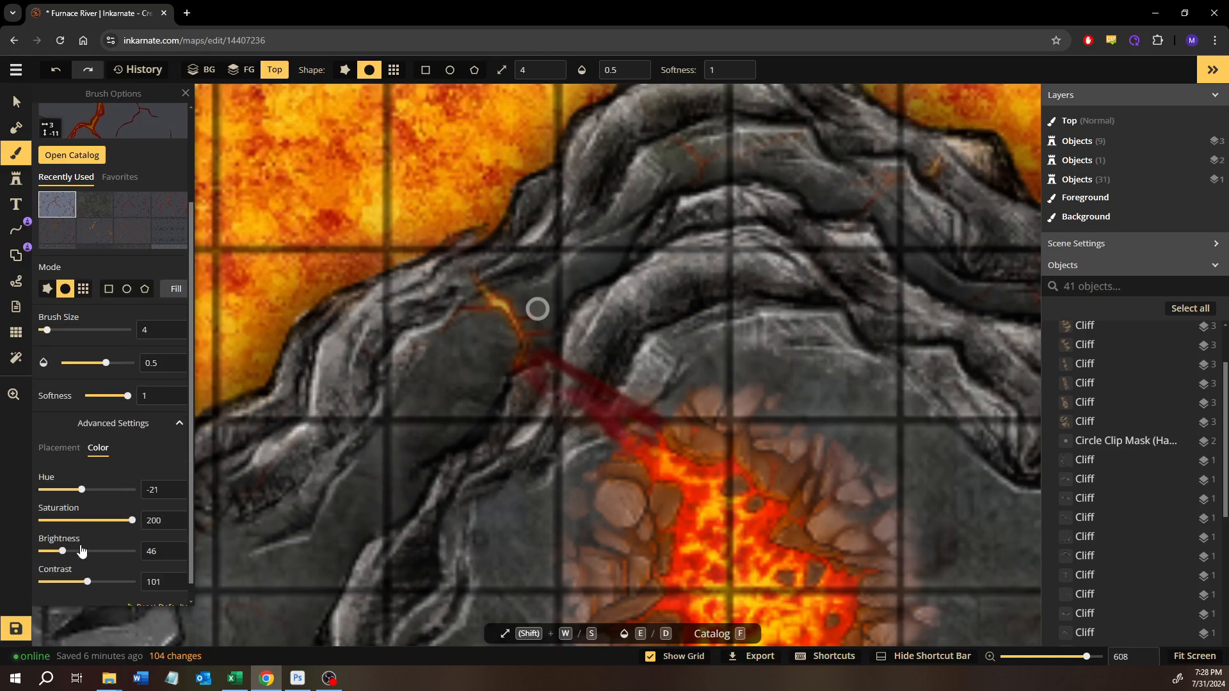
{"action": "left_click_drag", "start_coordinate": [75, 557], "coordinate": [77, 556]}
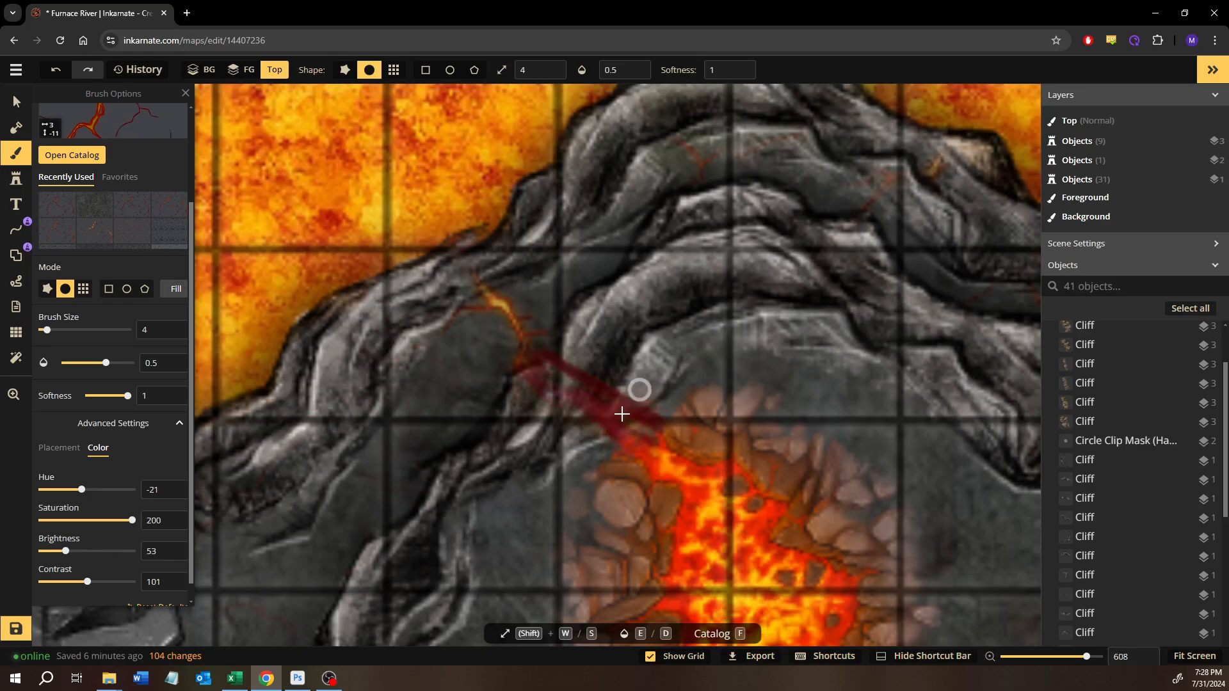
{"action": "left_click_drag", "start_coordinate": [530, 378], "coordinate": [525, 357]}
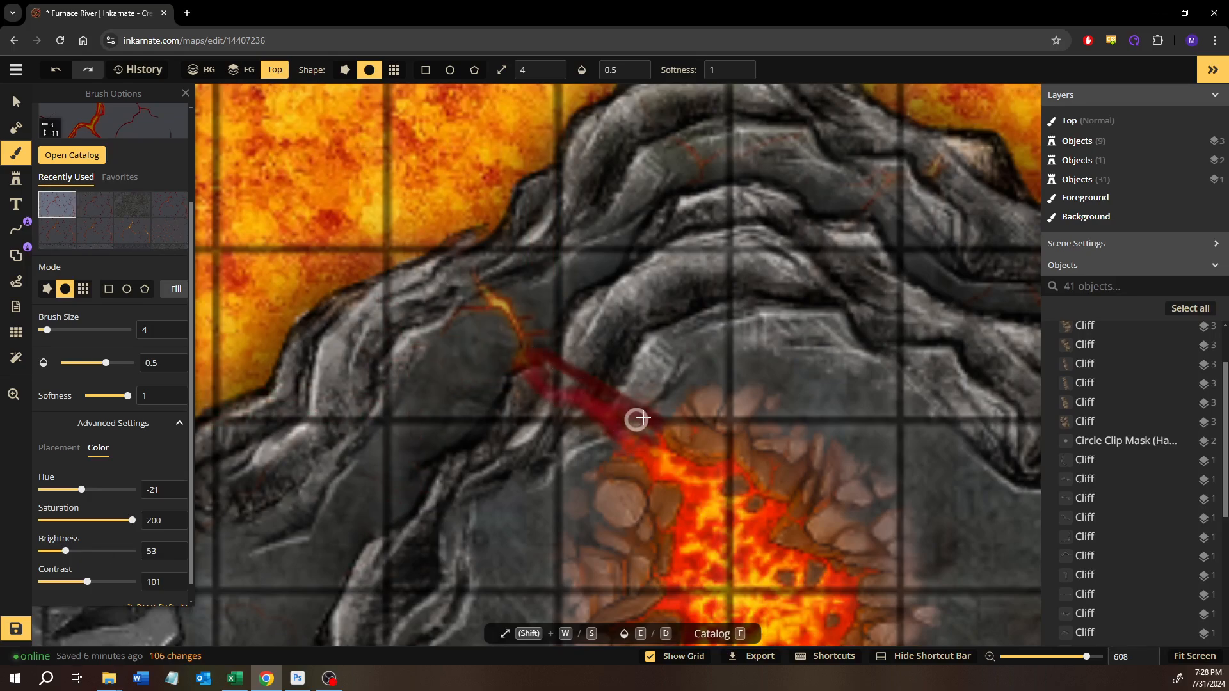
{"action": "left_click_drag", "start_coordinate": [607, 402], "coordinate": [593, 403]}
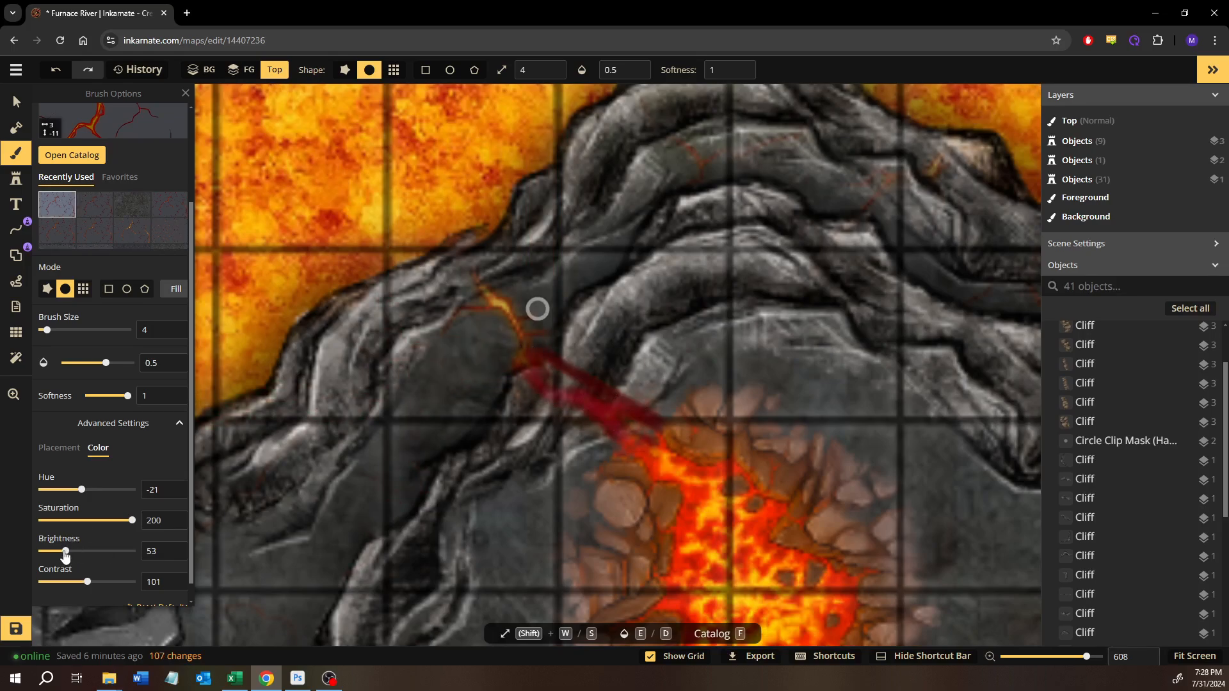
- Paint over the crack again with the texture at saturation 107, brightness 81, horizontal offset -2.8 and vertical offset -17.2
{"action": "left_click_drag", "start_coordinate": [65, 554], "coordinate": [78, 556]}
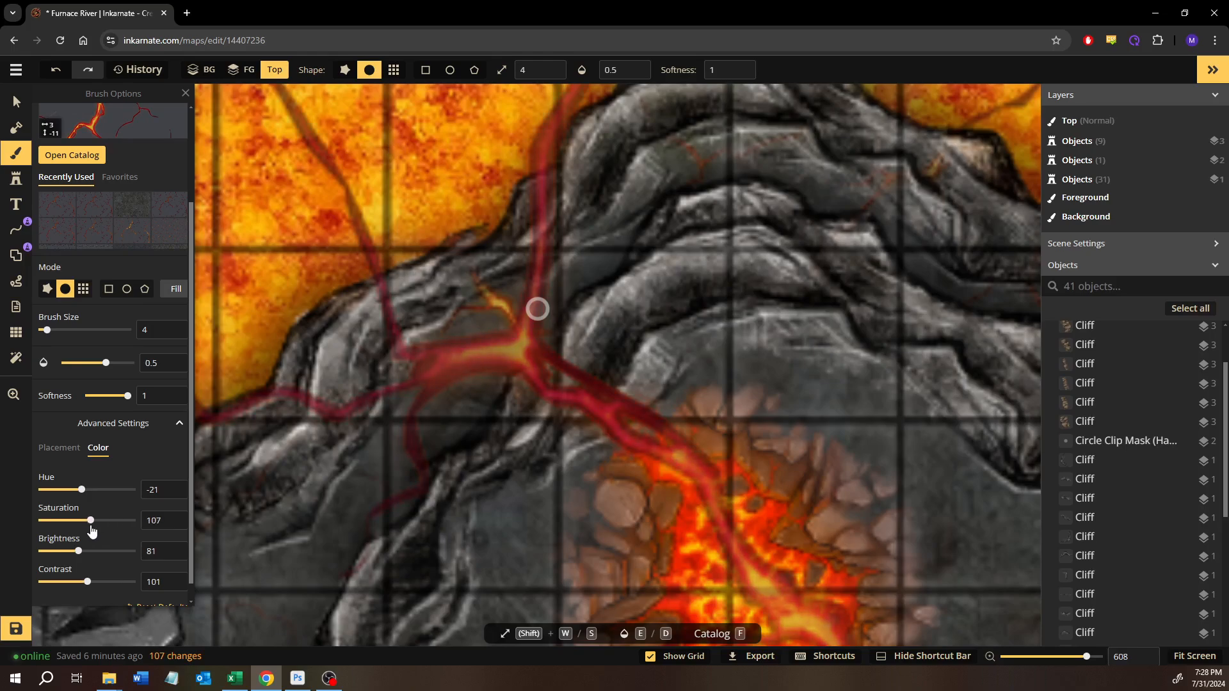
{"action": "left_click", "coordinate": [62, 456]}
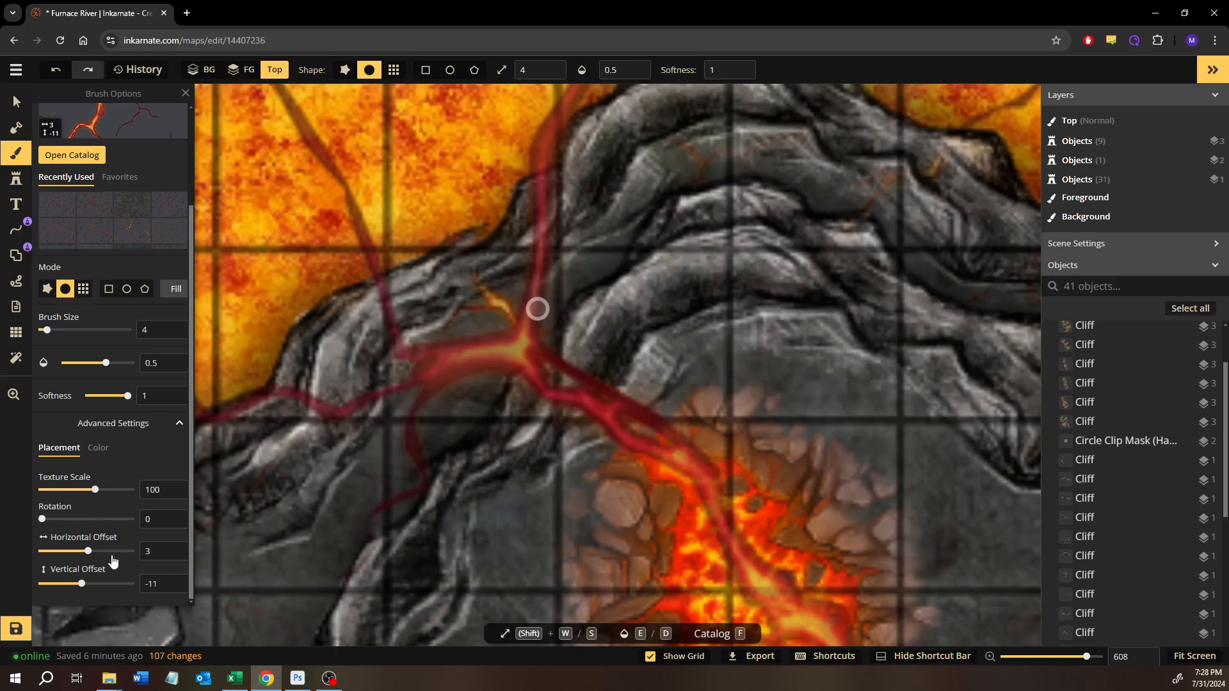
{"action": "left_click_drag", "start_coordinate": [91, 560], "coordinate": [80, 588]}
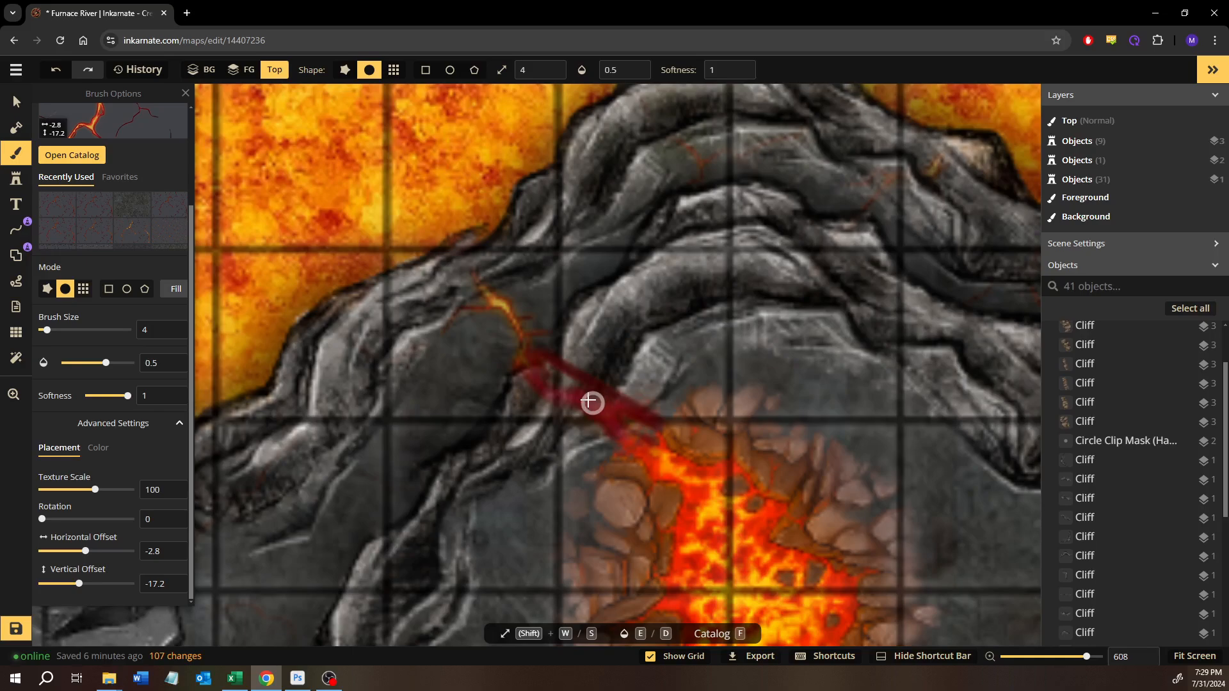
{"action": "mouse_move", "coordinate": [564, 378]}
{"action": "left_mouse_down"}
{"action": "mouse_move", "coordinate": [616, 410]}
{"action": "mouse_move", "coordinate": [660, 468]}
{"action": "left_mouse_up"}
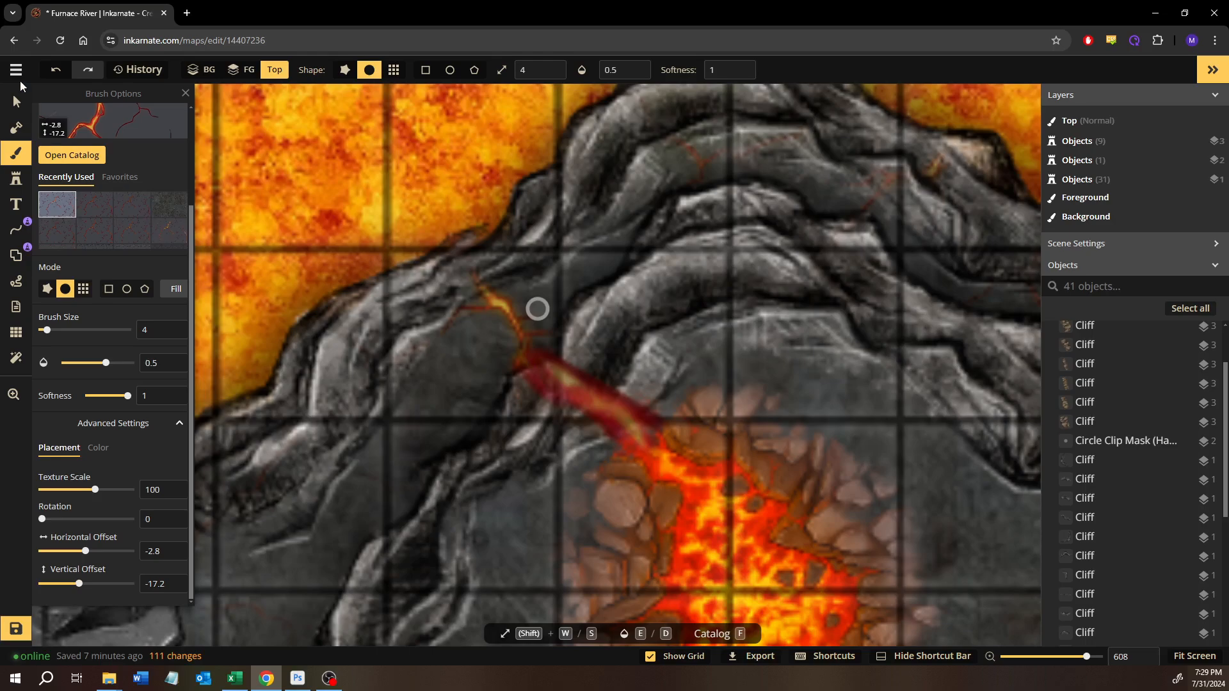
- Set the lava-crack texture's brightness to 128 and brighten the glowing core of the crack running into the volcano
{"action": "left_click", "coordinate": [99, 448]}
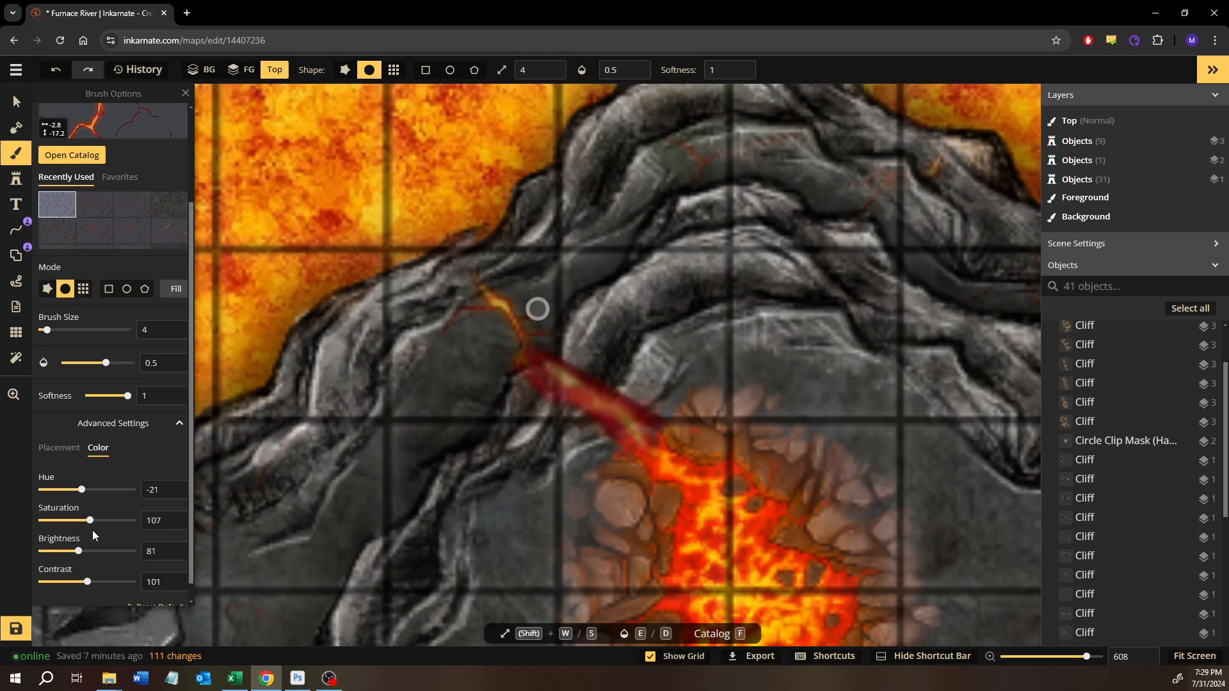
{"action": "left_click_drag", "start_coordinate": [79, 560], "coordinate": [100, 558]}
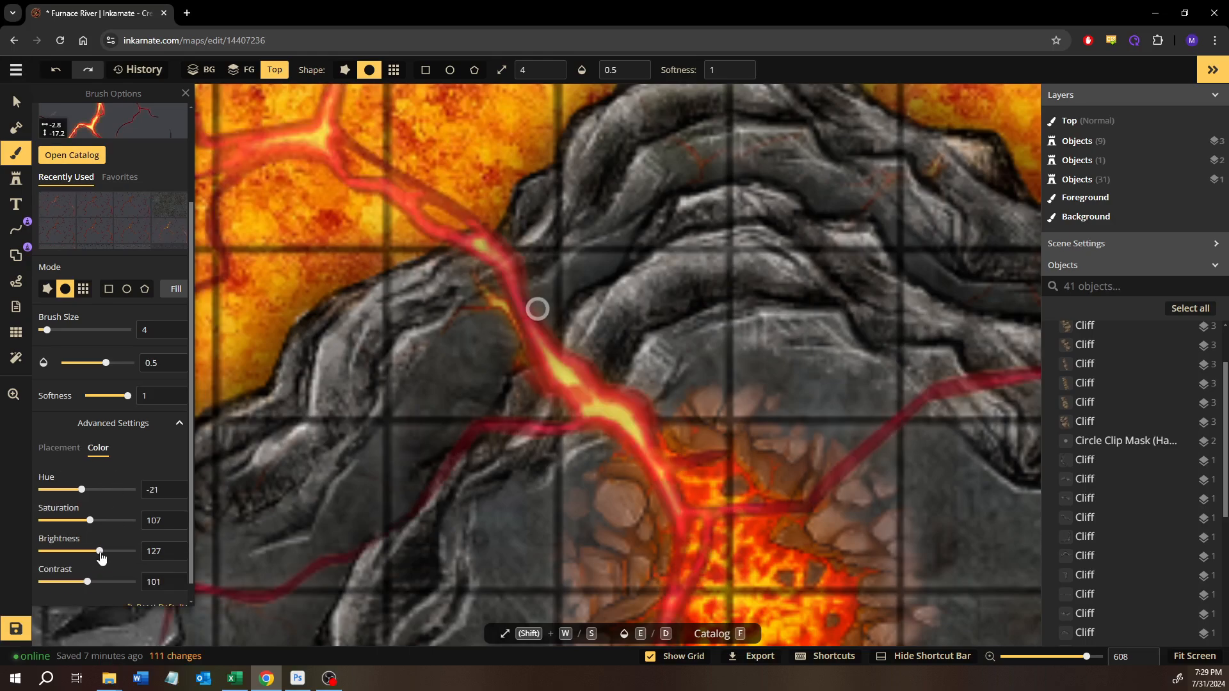
{"action": "mouse_move", "coordinate": [649, 455]}
{"action": "left_mouse_down"}
{"action": "mouse_move", "coordinate": [604, 407]}
{"action": "mouse_move", "coordinate": [540, 370]}
{"action": "mouse_move", "coordinate": [686, 477]}
{"action": "mouse_move", "coordinate": [544, 382]}
{"action": "mouse_move", "coordinate": [648, 456]}
{"action": "mouse_move", "coordinate": [667, 439]}
{"action": "mouse_move", "coordinate": [619, 401]}
{"action": "left_mouse_up"}
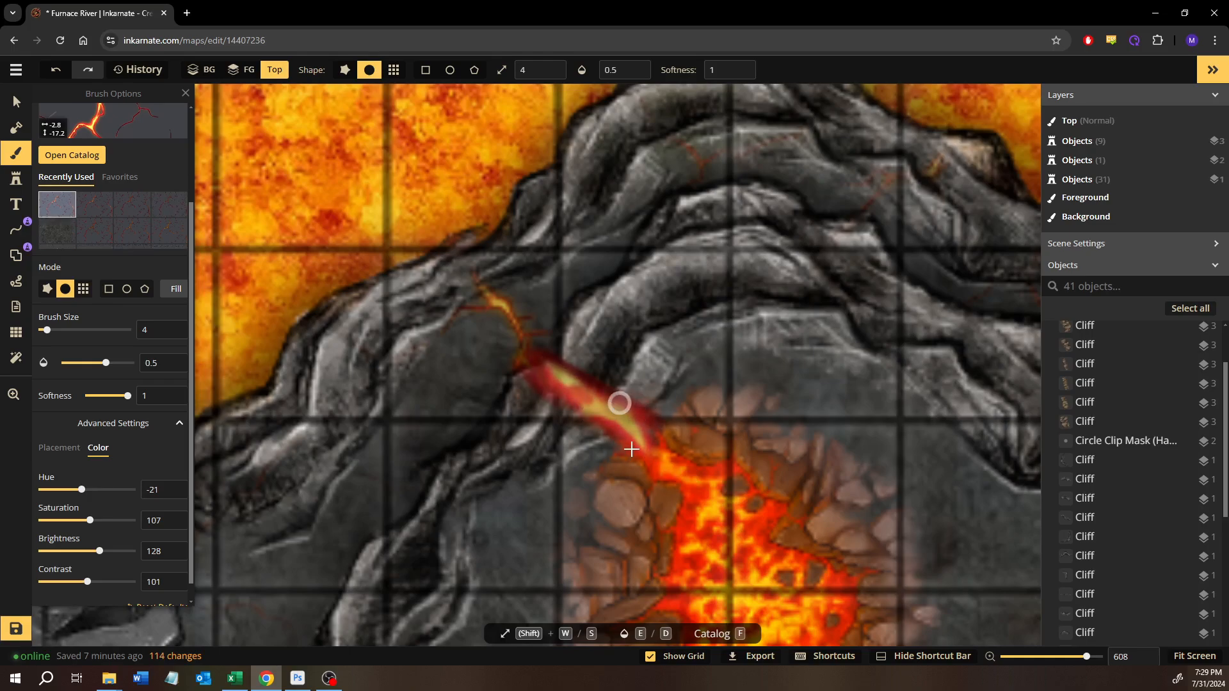
- Flatten the stamp of the volcano under the western cliff peak to the foreground
{"action": "scroll", "coordinate": [619, 401], "scroll_direction": "down", "scroll_amount": 10}
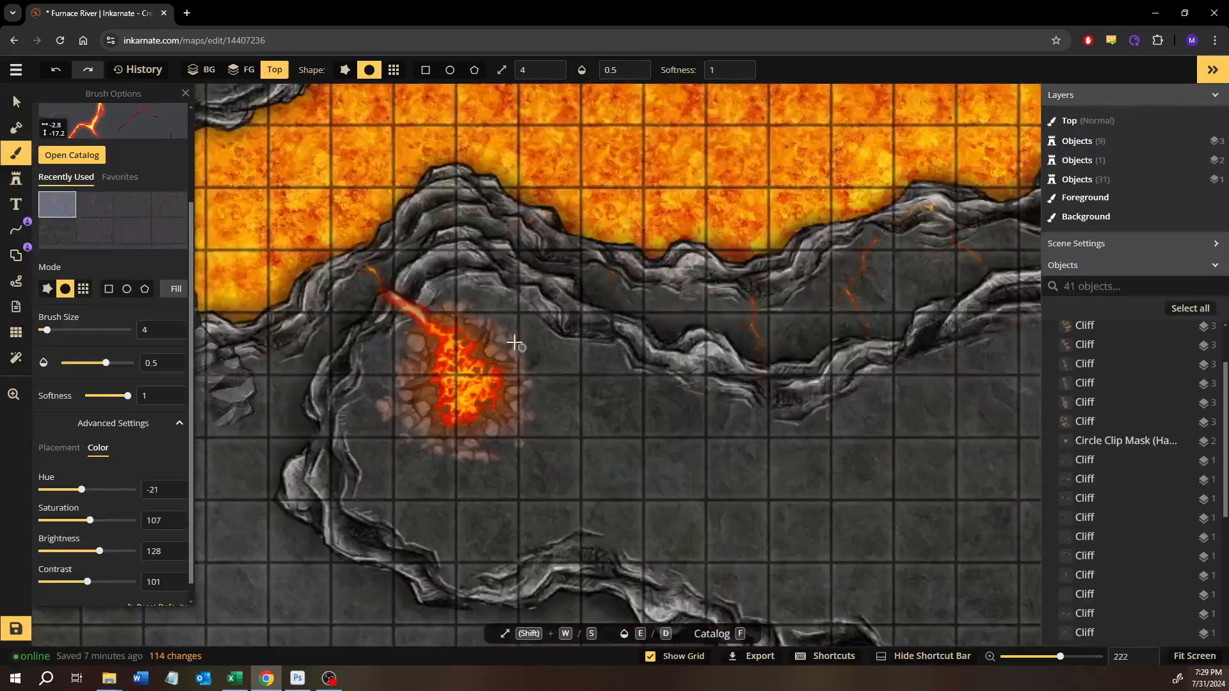
{"action": "scroll", "coordinate": [671, 472], "scroll_direction": "down", "scroll_amount": 3}
{"action": "left_click_drag", "start_coordinate": [772, 499], "coordinate": [527, 406]}
{"action": "scroll", "coordinate": [557, 403], "scroll_direction": "down", "scroll_amount": 1}
{"action": "scroll", "coordinate": [256, 340], "scroll_direction": "up", "scroll_amount": 3}
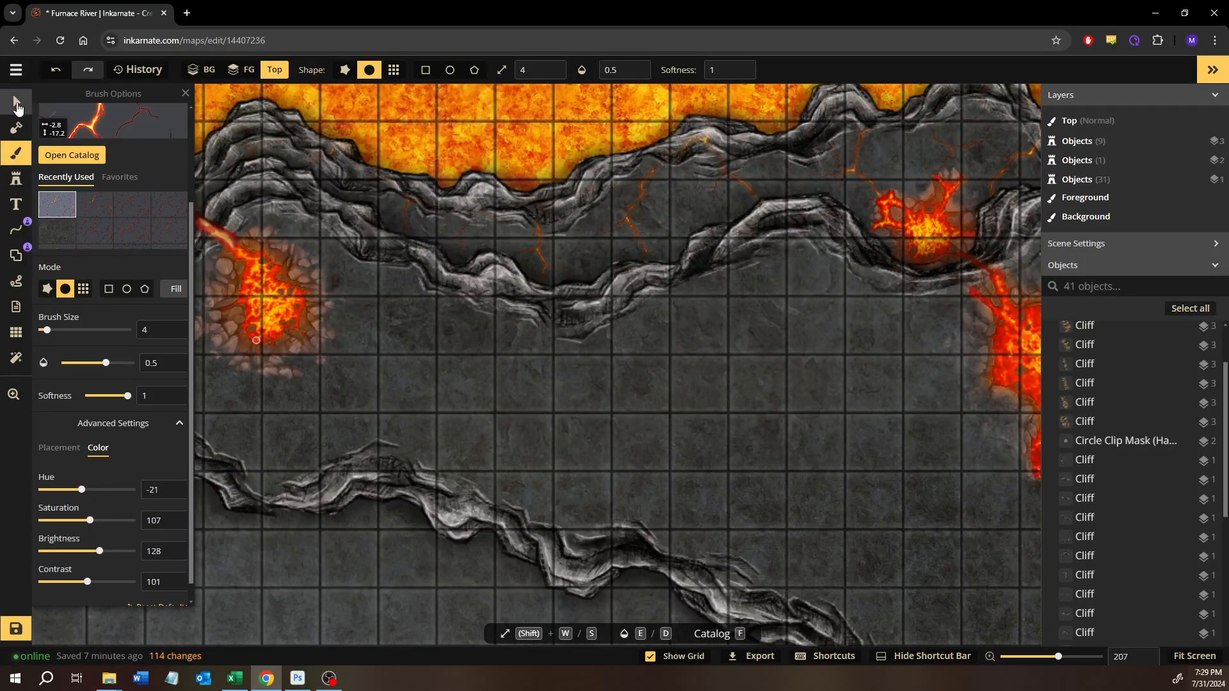
{"action": "left_click", "coordinate": [17, 102]}
{"action": "right_click", "coordinate": [303, 329]}
{"action": "mouse_move", "coordinate": [435, 334]}
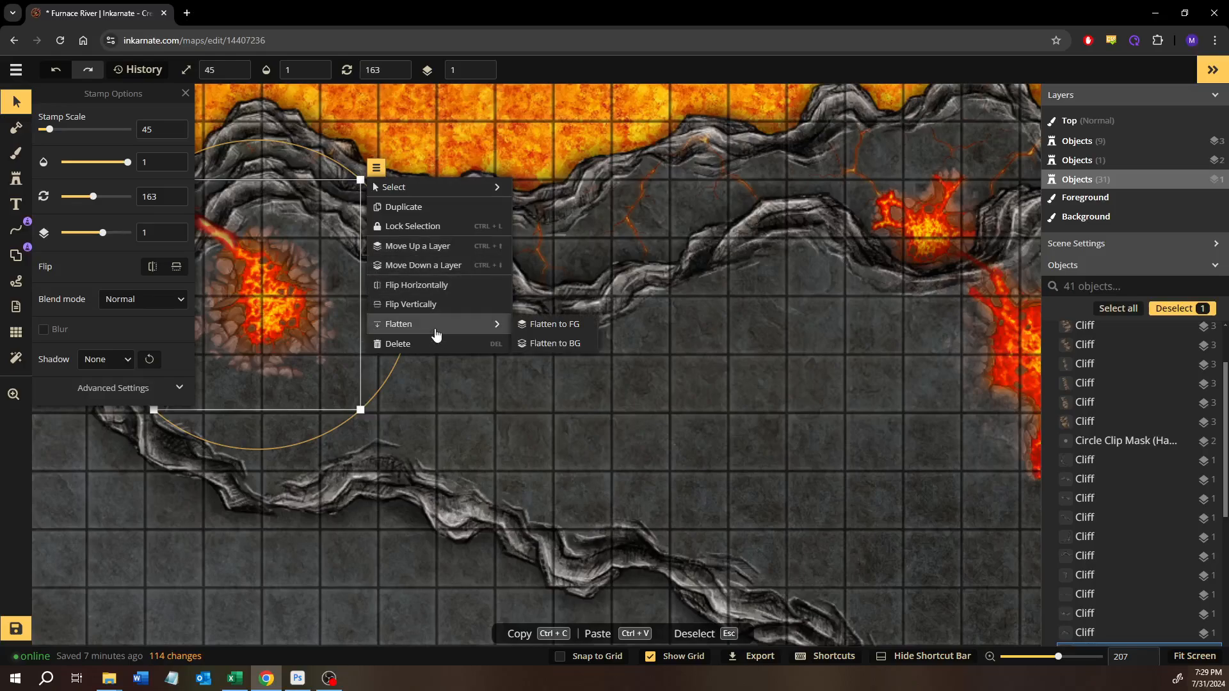
{"action": "left_click", "coordinate": [560, 329]}
- Blend the outer rocks around the western volcano into the ground with the dark stone texture at brush size 14
{"action": "left_click_drag", "start_coordinate": [105, 243], "coordinate": [347, 324]}
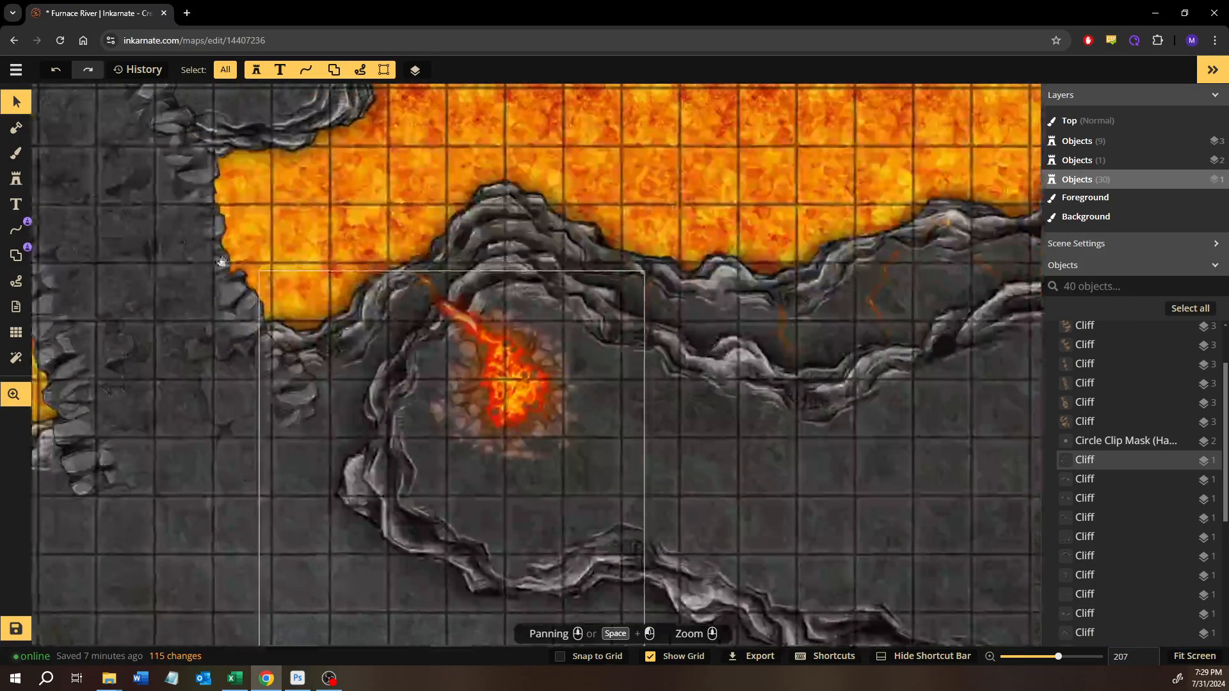
{"action": "left_click", "coordinate": [16, 152]}
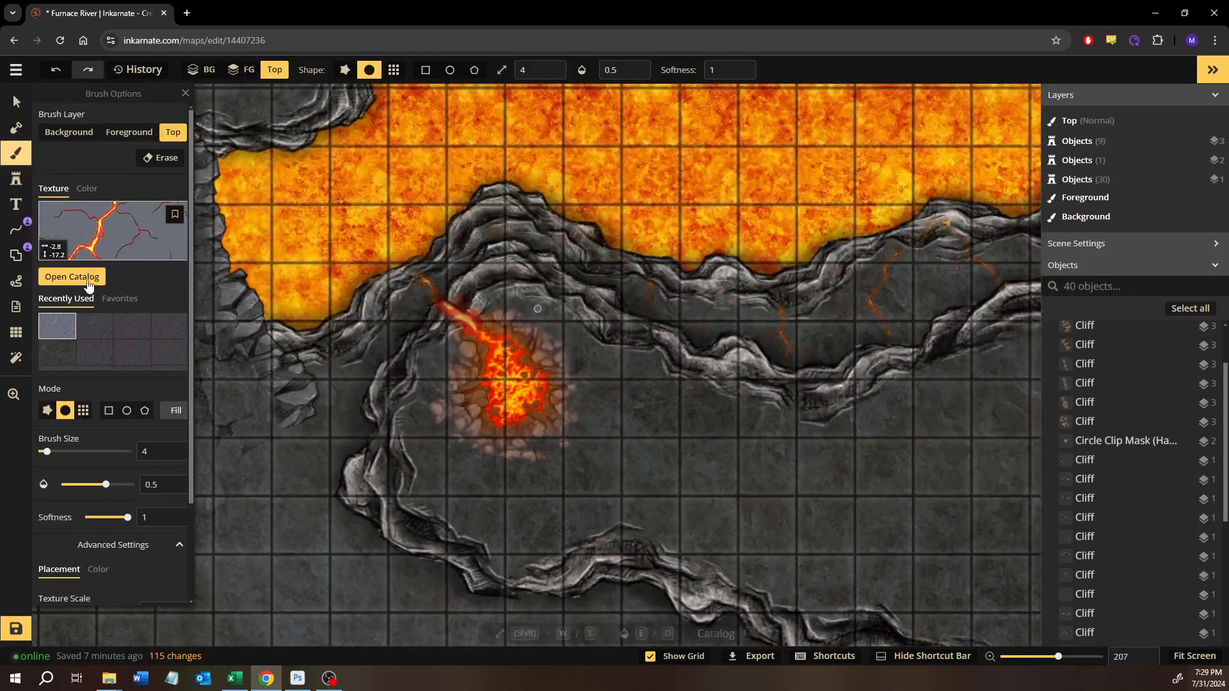
{"action": "left_click", "coordinate": [71, 360]}
{"action": "scroll", "coordinate": [538, 410], "scroll_direction": "up", "scroll_amount": 4}
{"action": "key", "text": "shift+w"}
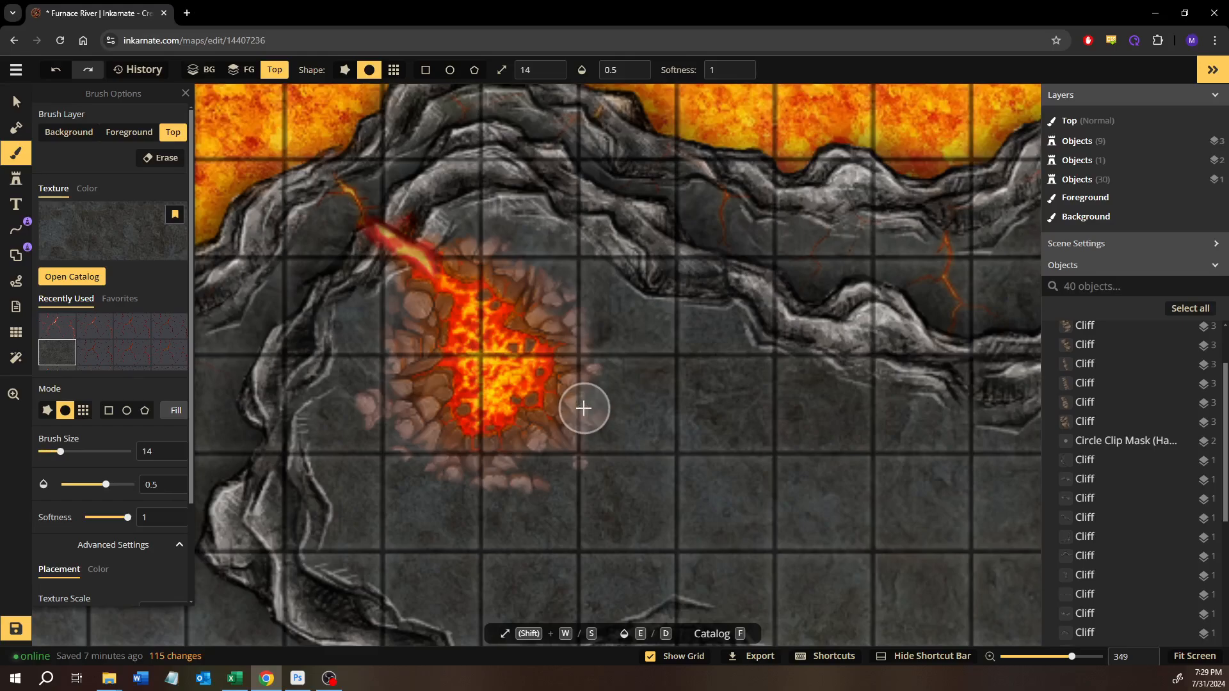
{"action": "scroll", "coordinate": [626, 384], "scroll_direction": "up", "scroll_amount": 2}
{"action": "scroll", "coordinate": [612, 393], "scroll_direction": "up", "scroll_amount": 5}
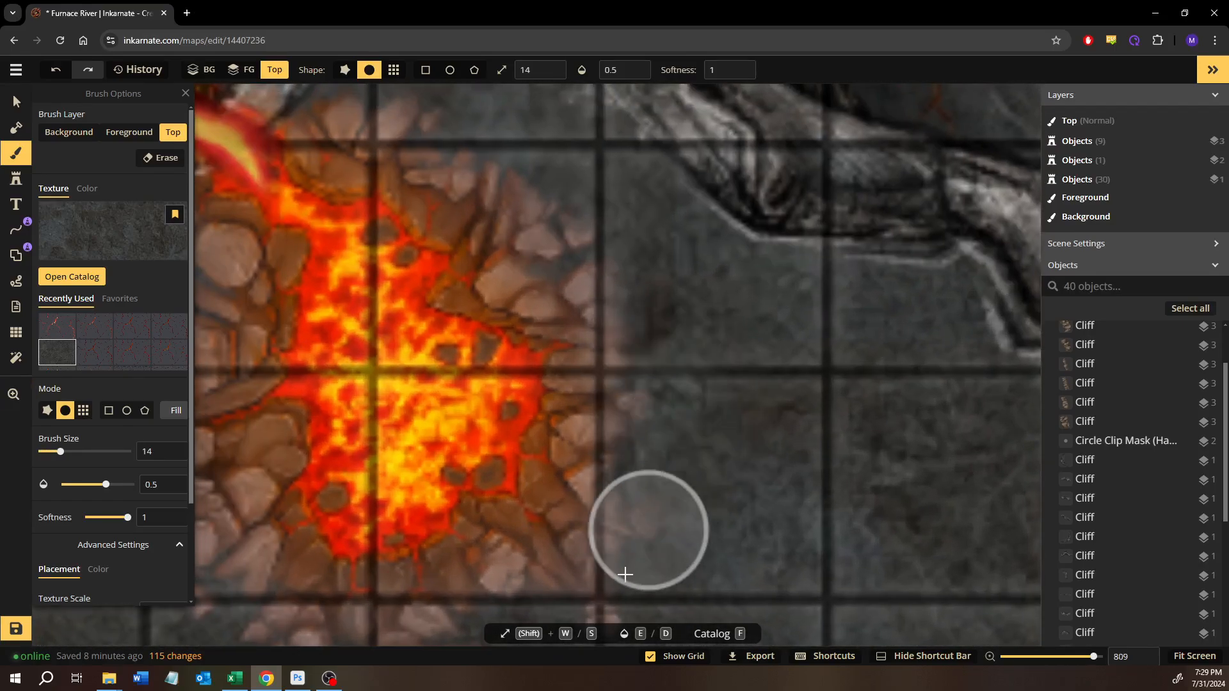
{"action": "left_click_drag", "start_coordinate": [664, 528], "coordinate": [789, 325]}
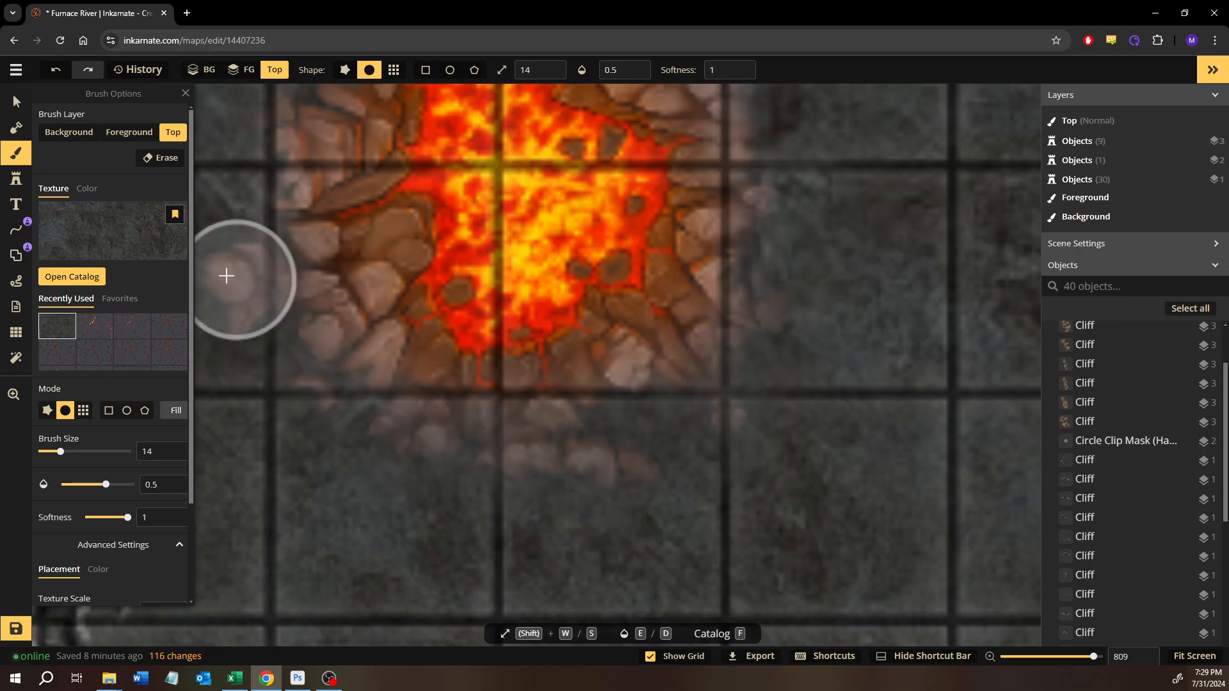
{"action": "left_click_drag", "start_coordinate": [281, 348], "coordinate": [295, 333]}
{"action": "left_click_drag", "start_coordinate": [295, 330], "coordinate": [461, 549]}
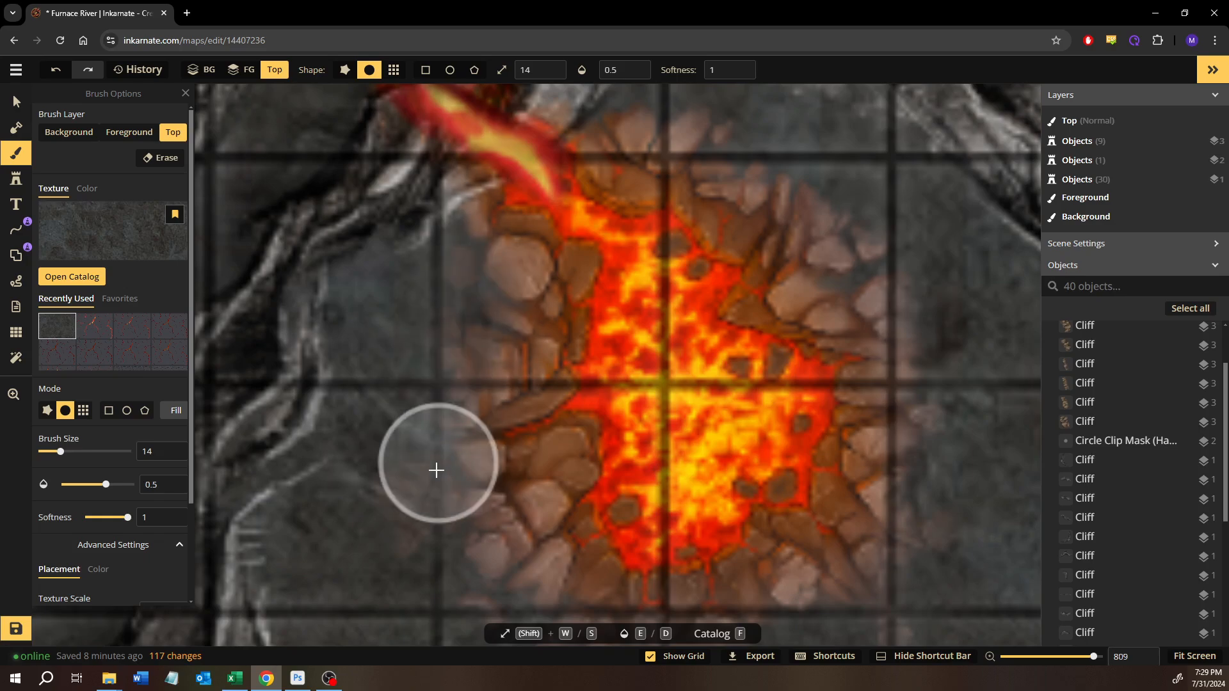
{"action": "left_click_drag", "start_coordinate": [823, 235], "coordinate": [760, 412]}
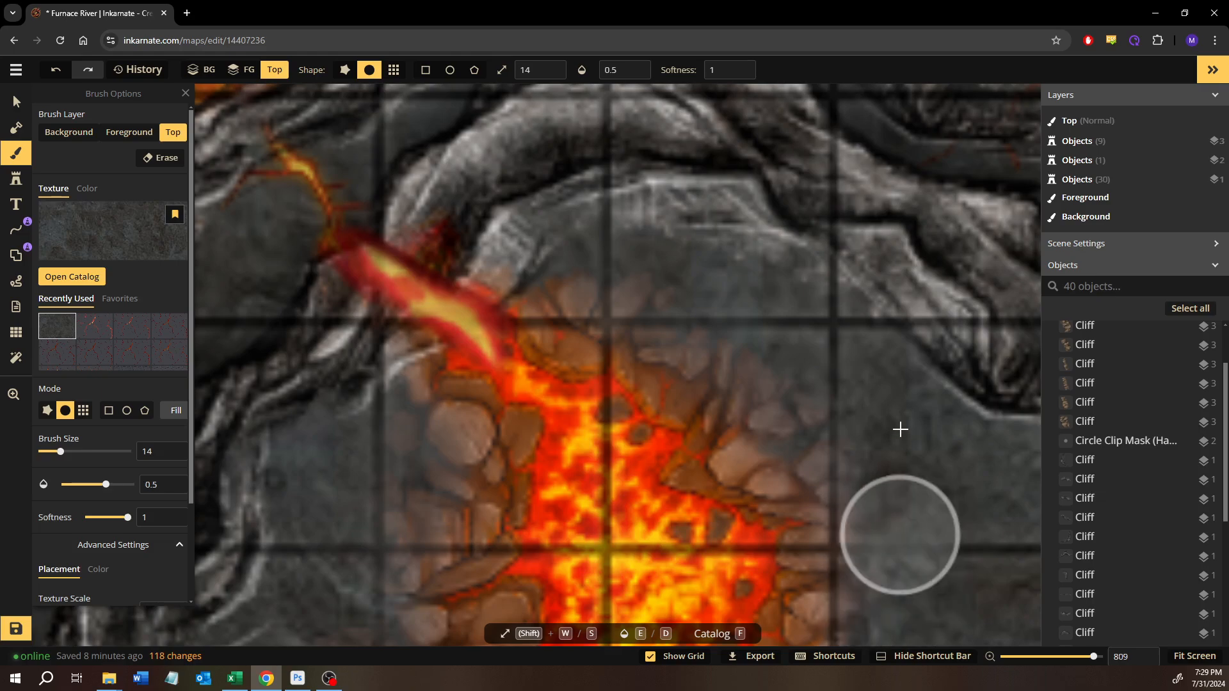
{"action": "scroll", "coordinate": [833, 499], "scroll_direction": "down", "scroll_amount": 5}
{"action": "scroll", "coordinate": [678, 357], "scroll_direction": "up", "scroll_amount": 3}
{"action": "scroll", "coordinate": [800, 470], "scroll_direction": "down", "scroll_amount": 2}
{"action": "left_click_drag", "start_coordinate": [845, 436], "coordinate": [625, 409]}
{"action": "left_click_drag", "start_coordinate": [845, 482], "coordinate": [623, 459]}
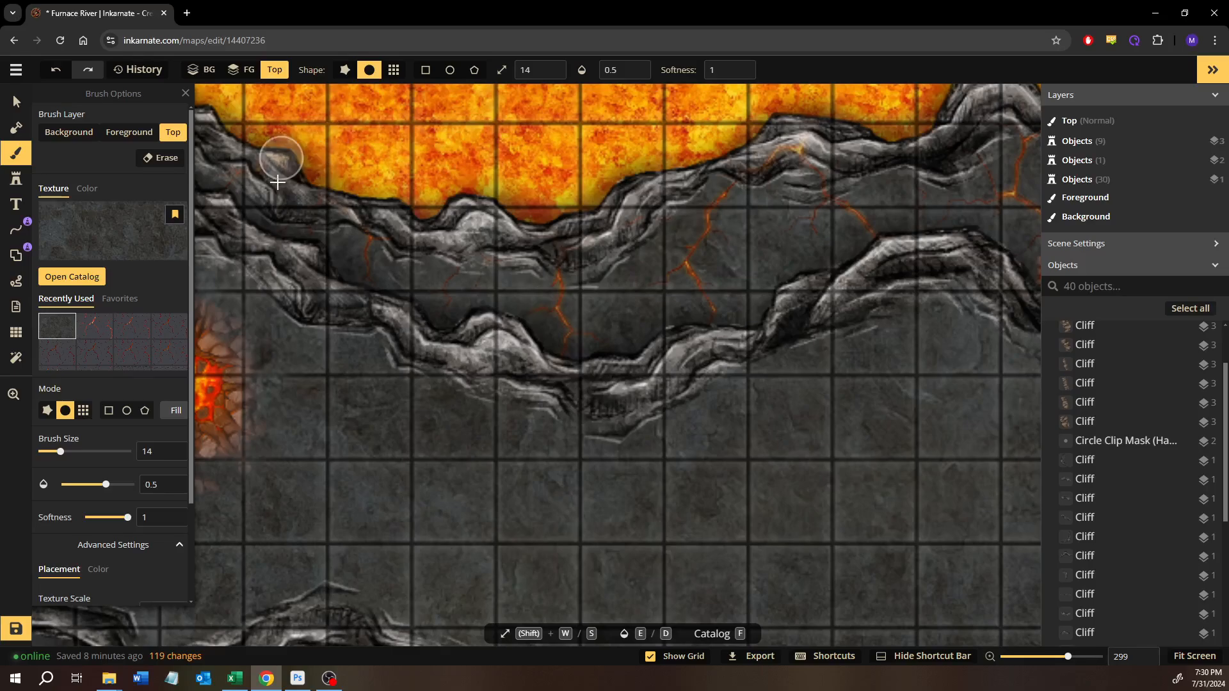
- Inspect the cliffs, volcanoes and lava river across the whole map
{"action": "left_click", "coordinate": [16, 101]}
{"action": "scroll", "coordinate": [728, 521], "scroll_direction": "down", "scroll_amount": 3}
{"action": "left_click_drag", "start_coordinate": [833, 510], "coordinate": [494, 253]}
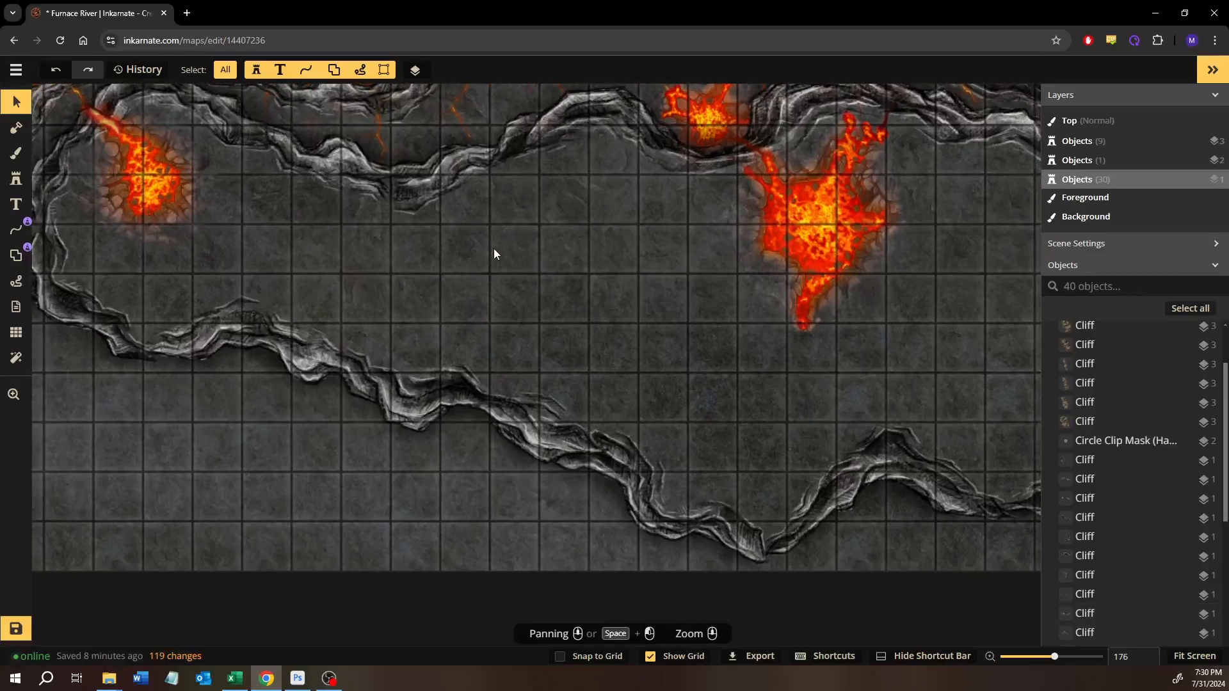
{"action": "left_click_drag", "start_coordinate": [477, 307], "coordinate": [793, 361]}
{"action": "left_click_drag", "start_coordinate": [538, 423], "coordinate": [548, 507]}
{"action": "left_click_drag", "start_coordinate": [807, 385], "coordinate": [367, 359]}
{"action": "left_click_drag", "start_coordinate": [639, 370], "coordinate": [746, 431]}
{"action": "left_click_drag", "start_coordinate": [488, 459], "coordinate": [723, 426]}
{"action": "left_click_drag", "start_coordinate": [429, 451], "coordinate": [552, 429]}
{"action": "mouse_move", "coordinate": [639, 454]}
{"action": "left_mouse_down"}
{"action": "mouse_move", "coordinate": [221, 454]}
{"action": "mouse_move", "coordinate": [625, 459]}
{"action": "left_mouse_up"}
{"action": "left_click_drag", "start_coordinate": [520, 487], "coordinate": [435, 642]}
{"action": "left_click_drag", "start_coordinate": [689, 365], "coordinate": [187, 360]}
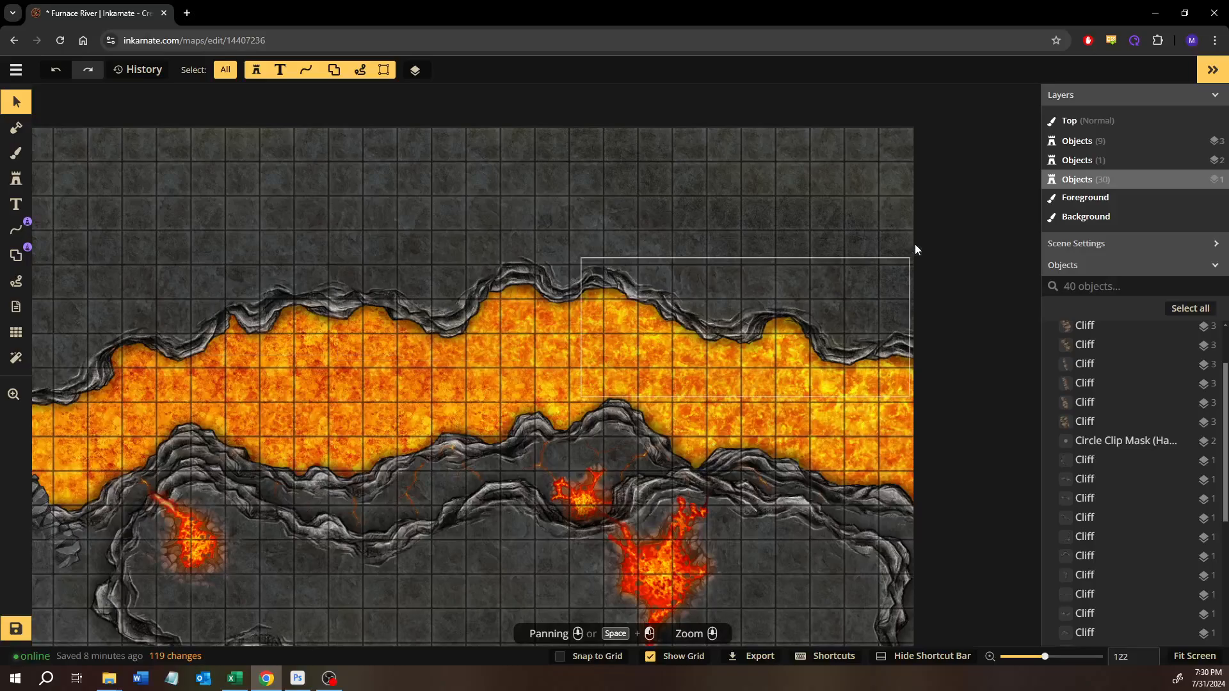
- Save the map
{"action": "left_click_drag", "start_coordinate": [238, 248], "coordinate": [639, 255]}
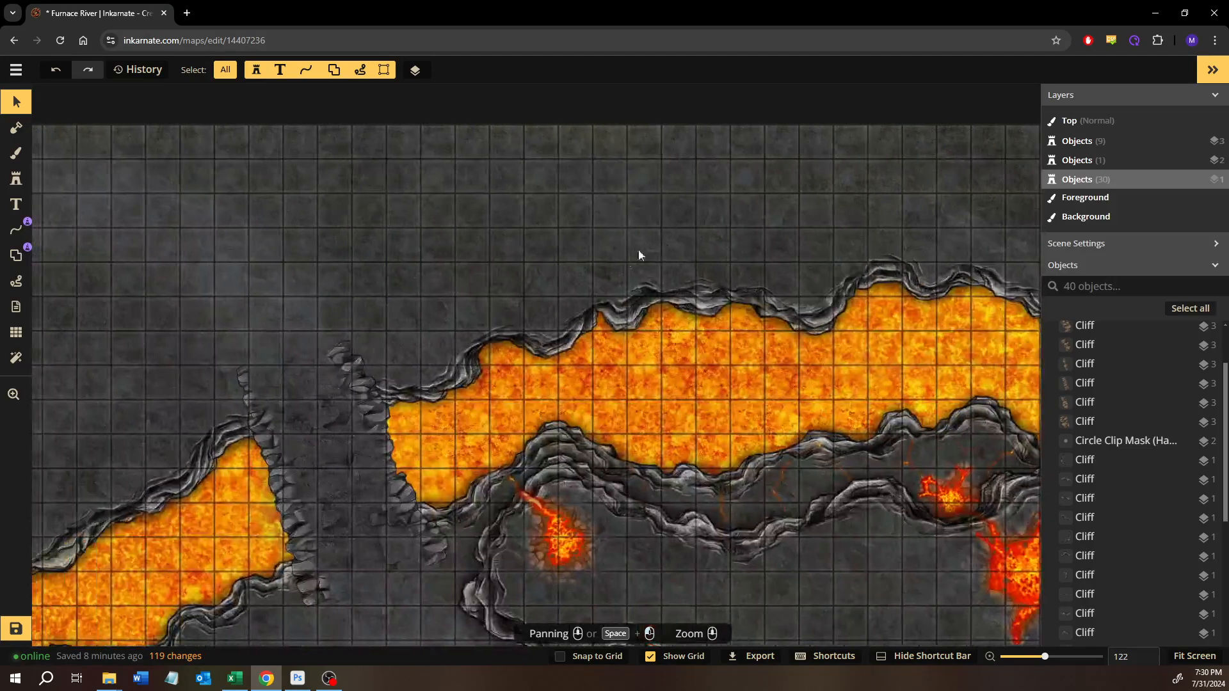
{"action": "left_click", "coordinate": [18, 627]}
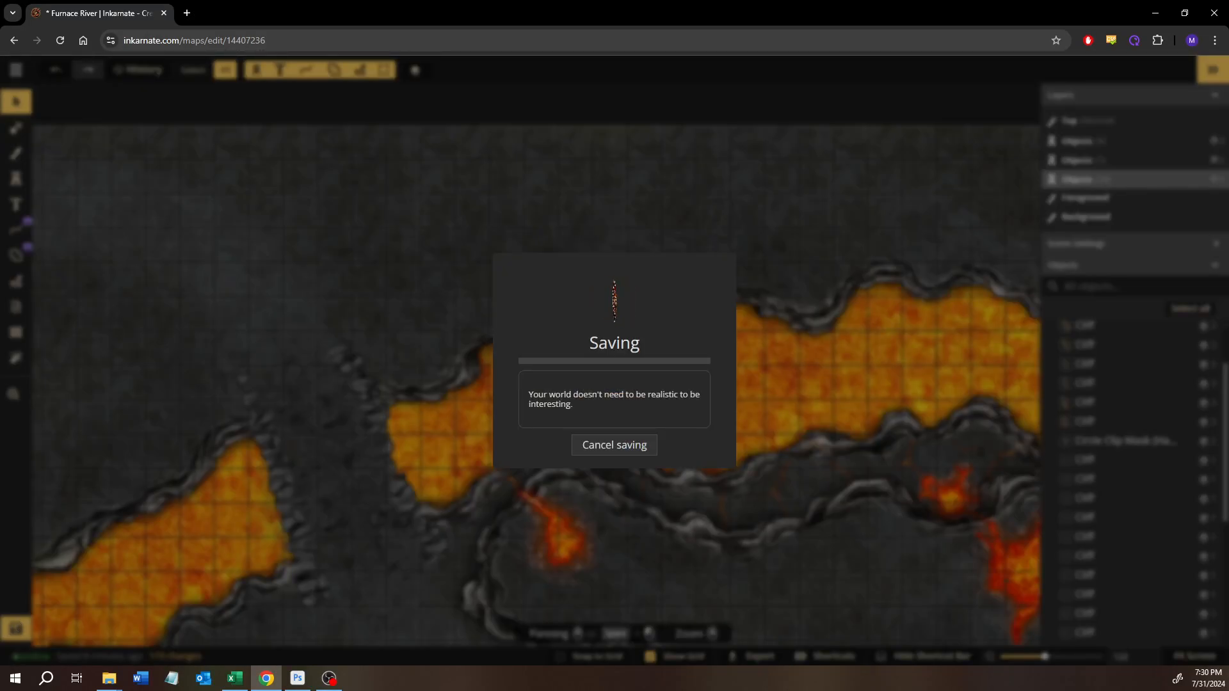
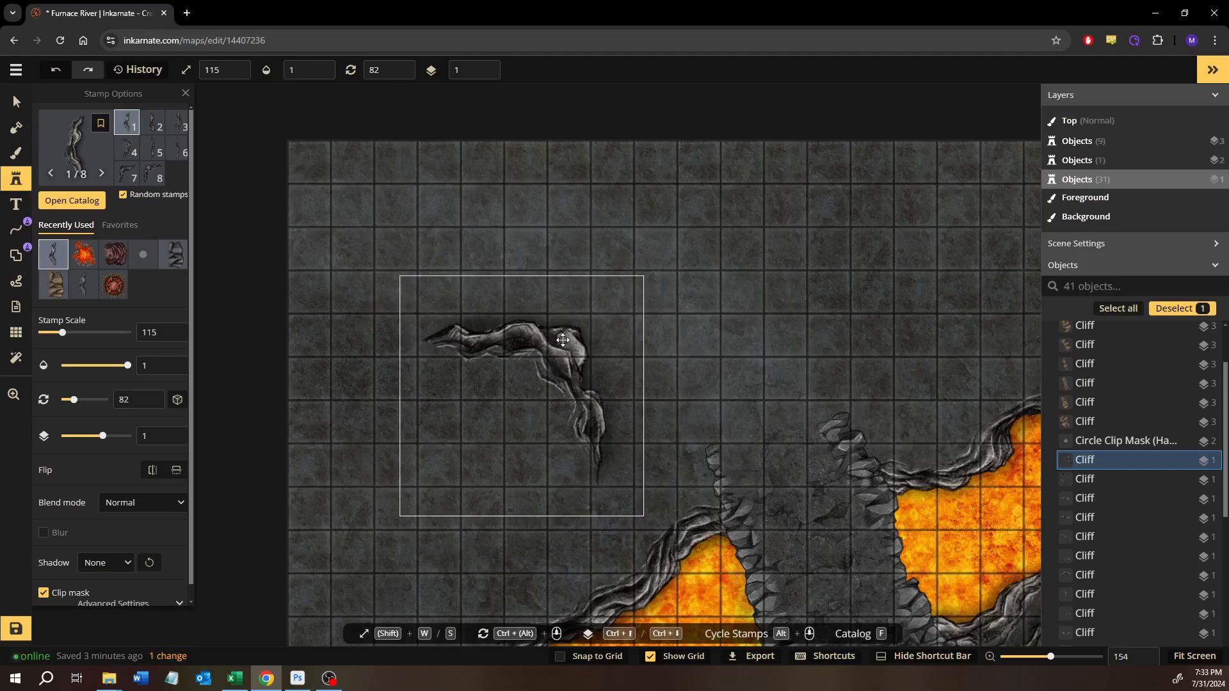
- Reduce the cliff stamp in the map's northwest to scale 110 and position it north of the western lava stretch
{"action": "key", "text": "s"}
{"action": "key", "text": "s"}
{"action": "key", "text": "s"}
{"action": "key", "text": "s"}
{"action": "key", "text": "s"}
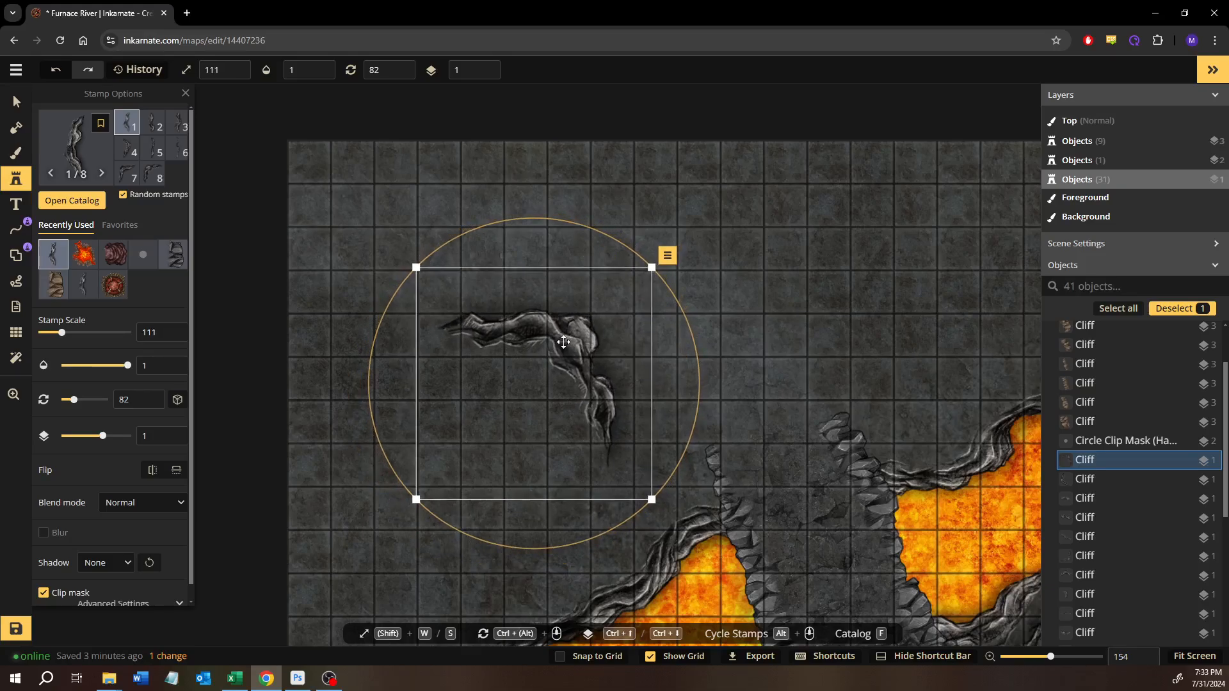
{"action": "left_click_drag", "start_coordinate": [566, 338], "coordinate": [694, 265]}
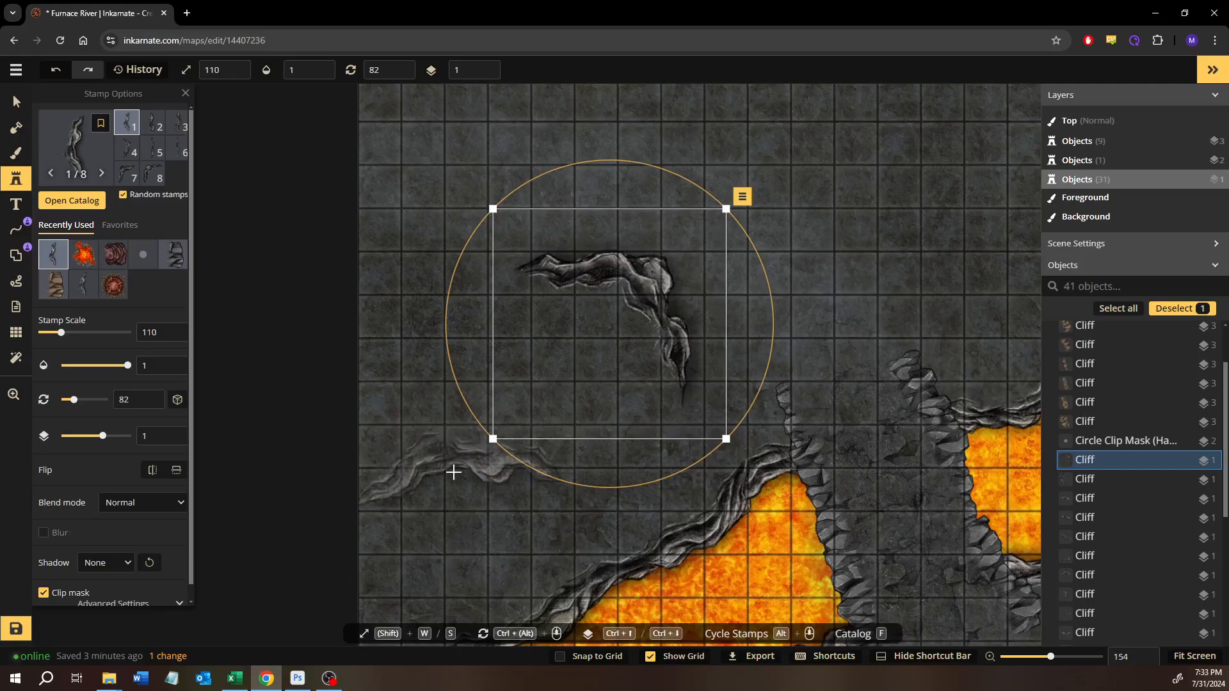
- Place a second cliff rotated to 50 and join it to the lower end of the first northwestern cliff
{"action": "left_click", "coordinate": [453, 472]}
{"action": "left_click_drag", "start_coordinate": [531, 357], "coordinate": [475, 349]}
{"action": "left_click_drag", "start_coordinate": [509, 423], "coordinate": [620, 402]}
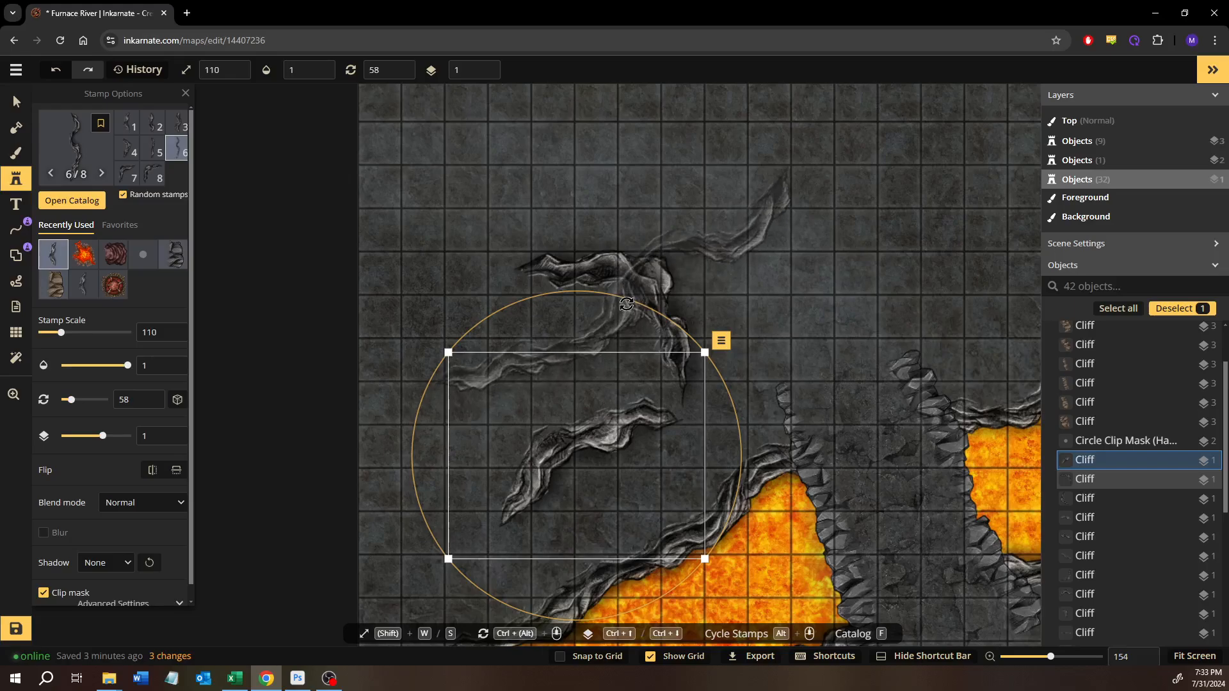
{"action": "left_click_drag", "start_coordinate": [626, 302], "coordinate": [603, 298]}
{"action": "mouse_move", "coordinate": [624, 406]}
{"action": "left_mouse_down"}
{"action": "mouse_move", "coordinate": [637, 408]}
{"action": "mouse_move", "coordinate": [636, 393]}
{"action": "left_mouse_up"}
- Place a third cliff rotated to 69, continuing the southern line from the second cliff to the western map edge
{"action": "left_click_drag", "start_coordinate": [524, 434], "coordinate": [631, 328]}
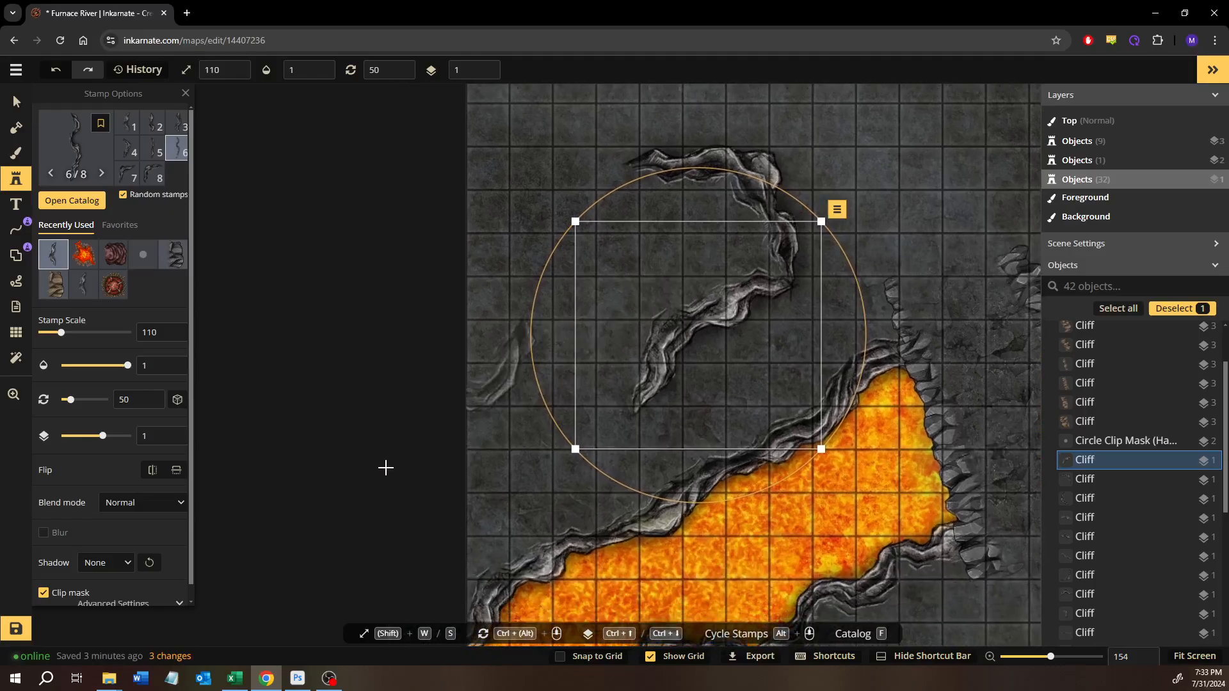
{"action": "left_click_drag", "start_coordinate": [541, 250], "coordinate": [615, 305]}
{"action": "left_click_drag", "start_coordinate": [550, 393], "coordinate": [627, 416]}
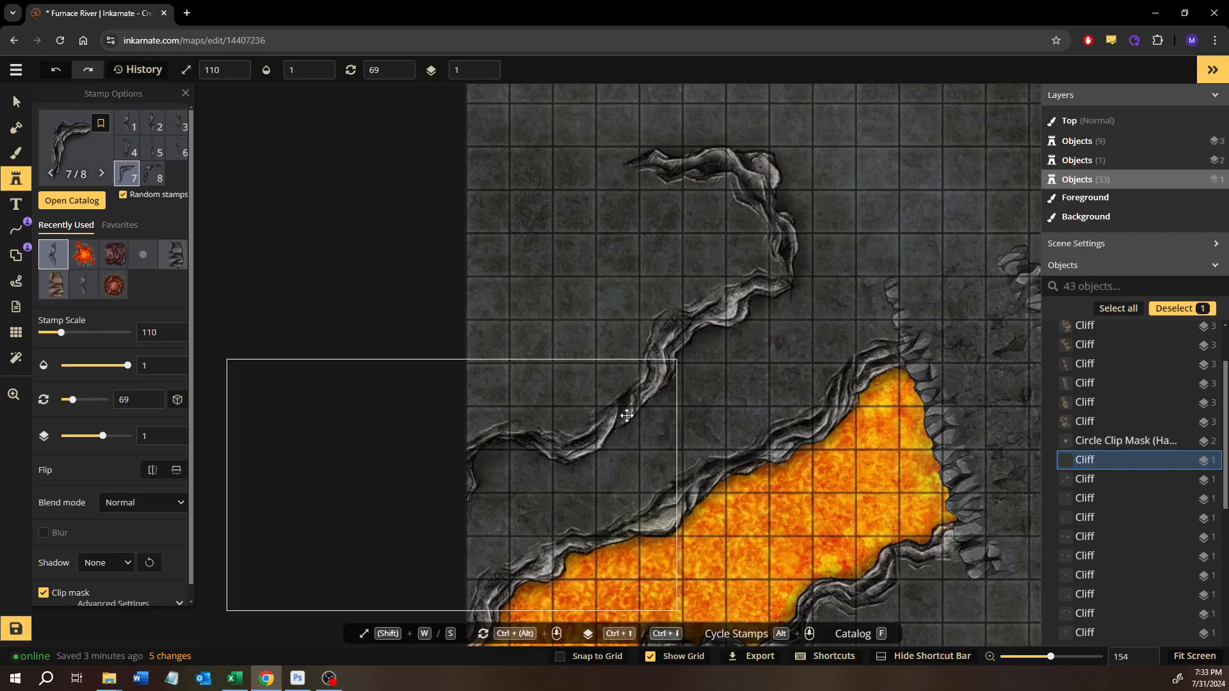
- Place a cliff rotated to 227, linking the first cliff's upper end to the western map edge
{"action": "scroll", "coordinate": [606, 277], "scroll_direction": "up", "scroll_amount": 2}
{"action": "left_click", "coordinate": [606, 277]}
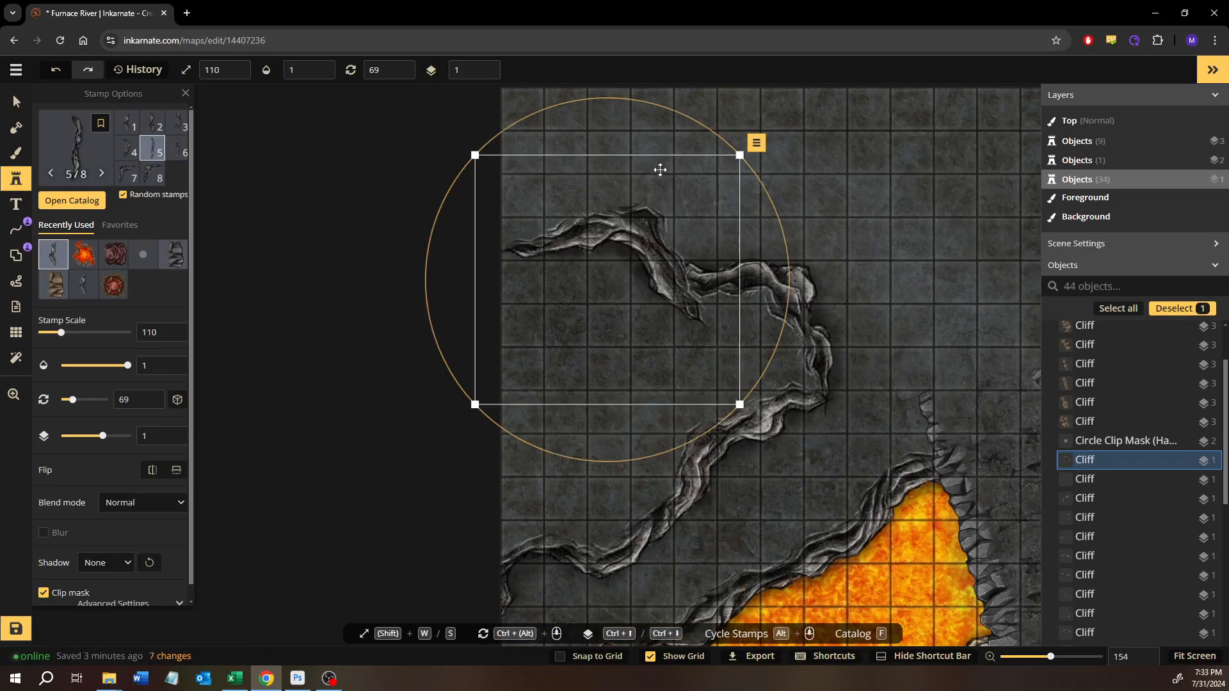
{"action": "scroll", "coordinate": [594, 326], "scroll_direction": "down", "scroll_amount": 8, "text": "ctrl"}
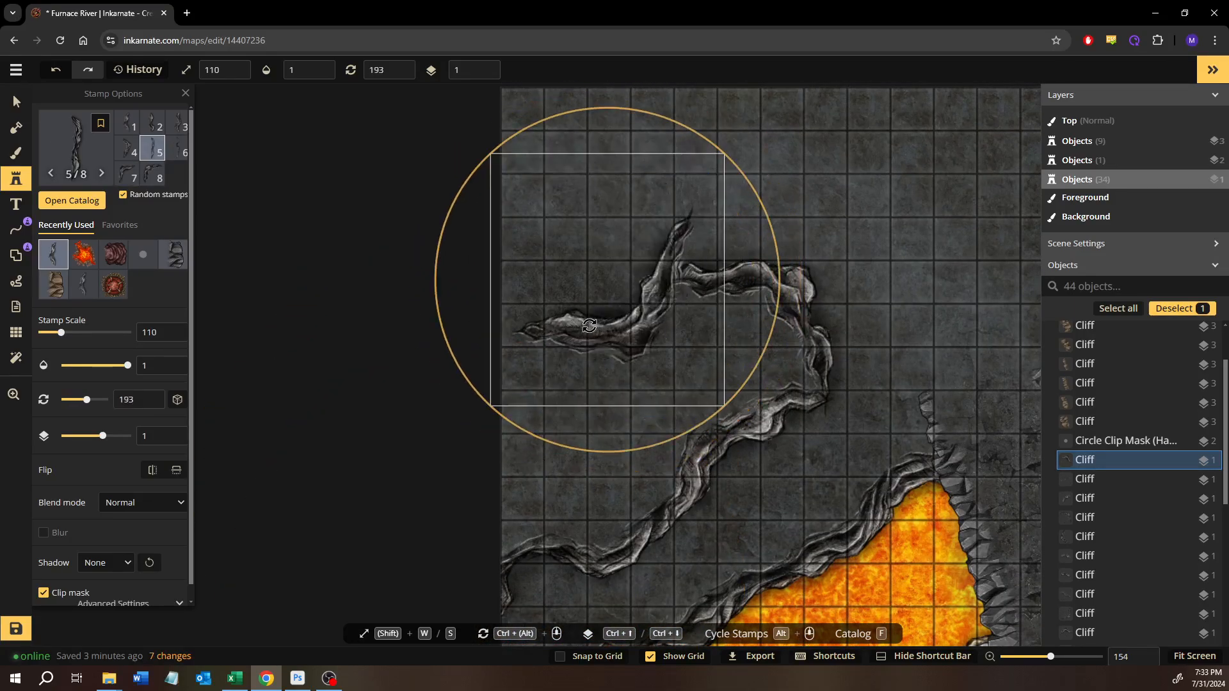
{"action": "scroll", "coordinate": [594, 325], "scroll_direction": "down", "scroll_amount": 3, "text": "ctrl"}
{"action": "left_click_drag", "start_coordinate": [622, 340], "coordinate": [479, 312]}
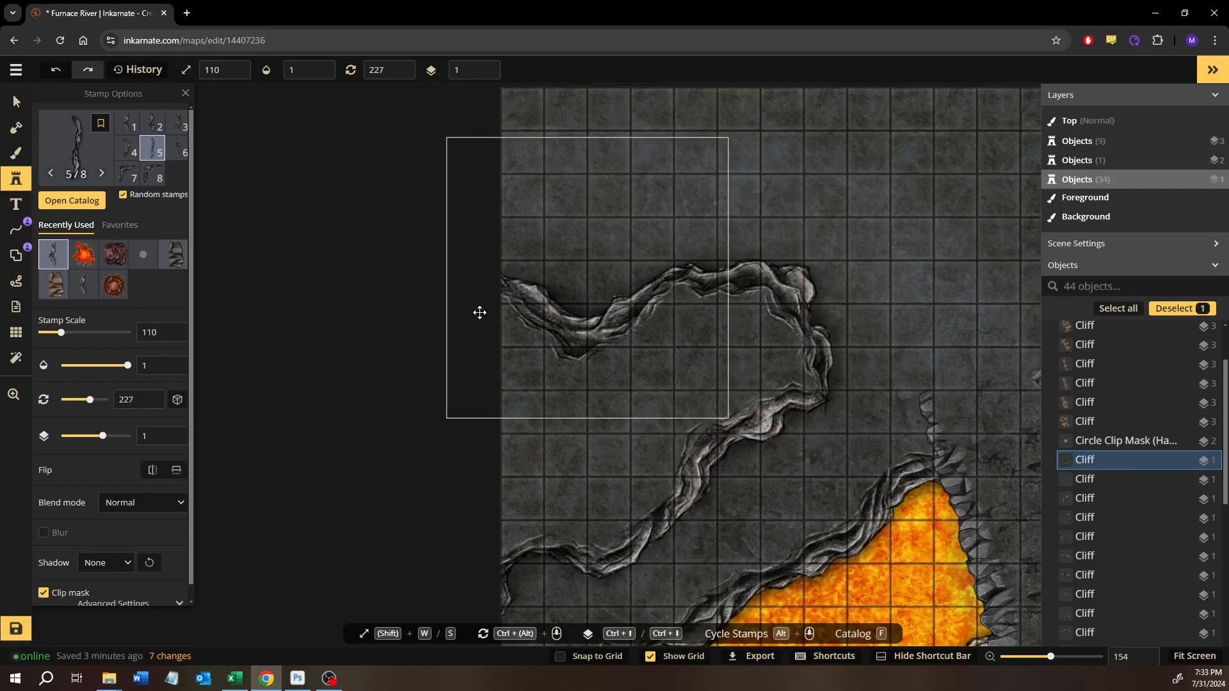
- Place another cliff rotated to 257 and shift it past the western map edge, adjusting the adjoining northern cliff to meet it
{"action": "left_click", "coordinate": [886, 324]}
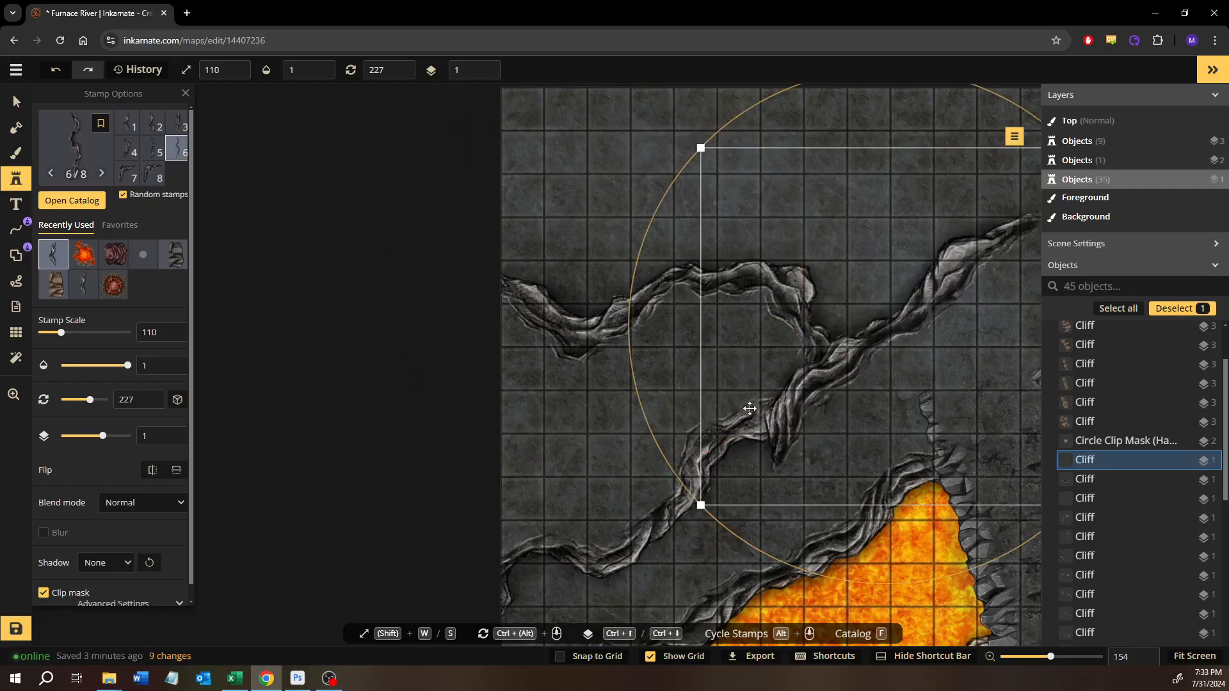
{"action": "left_click_drag", "start_coordinate": [656, 360], "coordinate": [548, 312]}
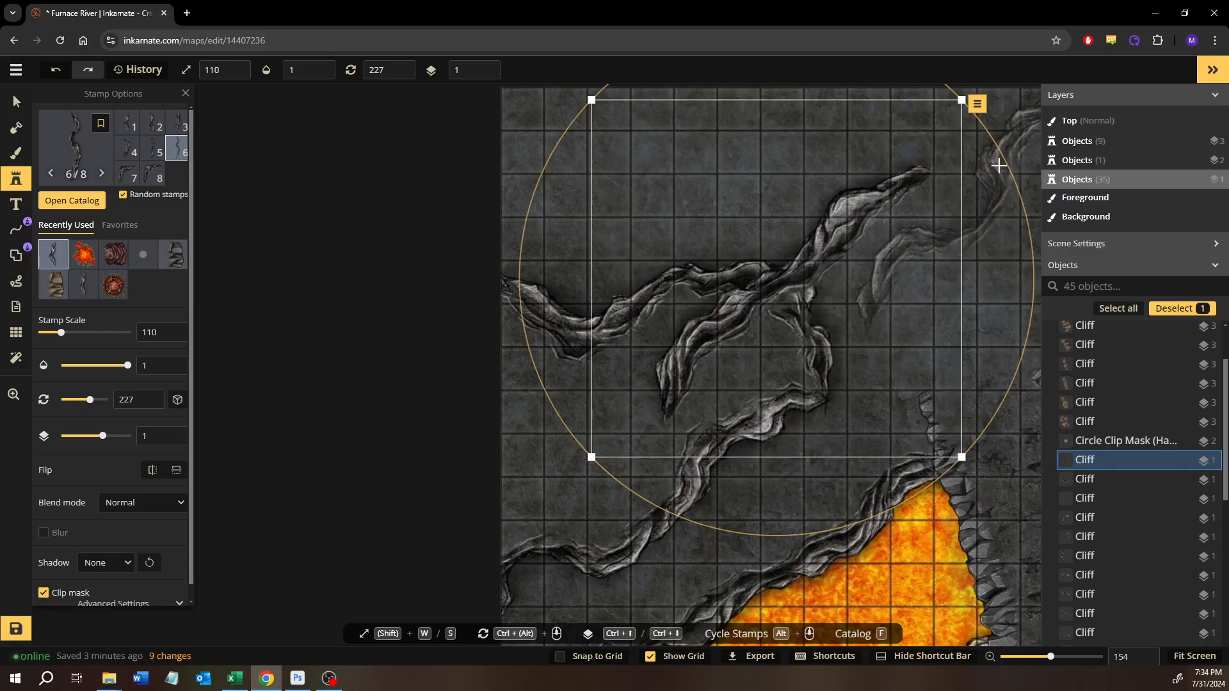
{"action": "left_click_drag", "start_coordinate": [1028, 228], "coordinate": [1019, 360]}
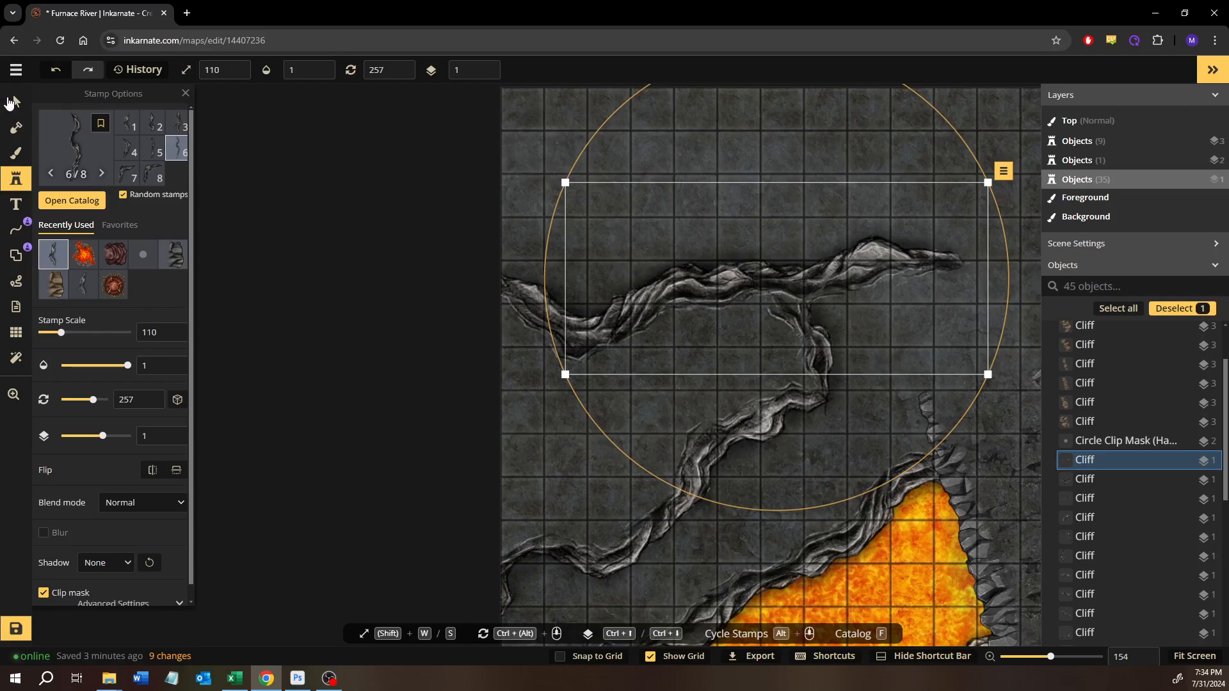
{"action": "left_click", "coordinate": [15, 103]}
{"action": "left_click_drag", "start_coordinate": [554, 306], "coordinate": [489, 307]}
{"action": "left_click", "coordinate": [853, 277], "text": "shift"}
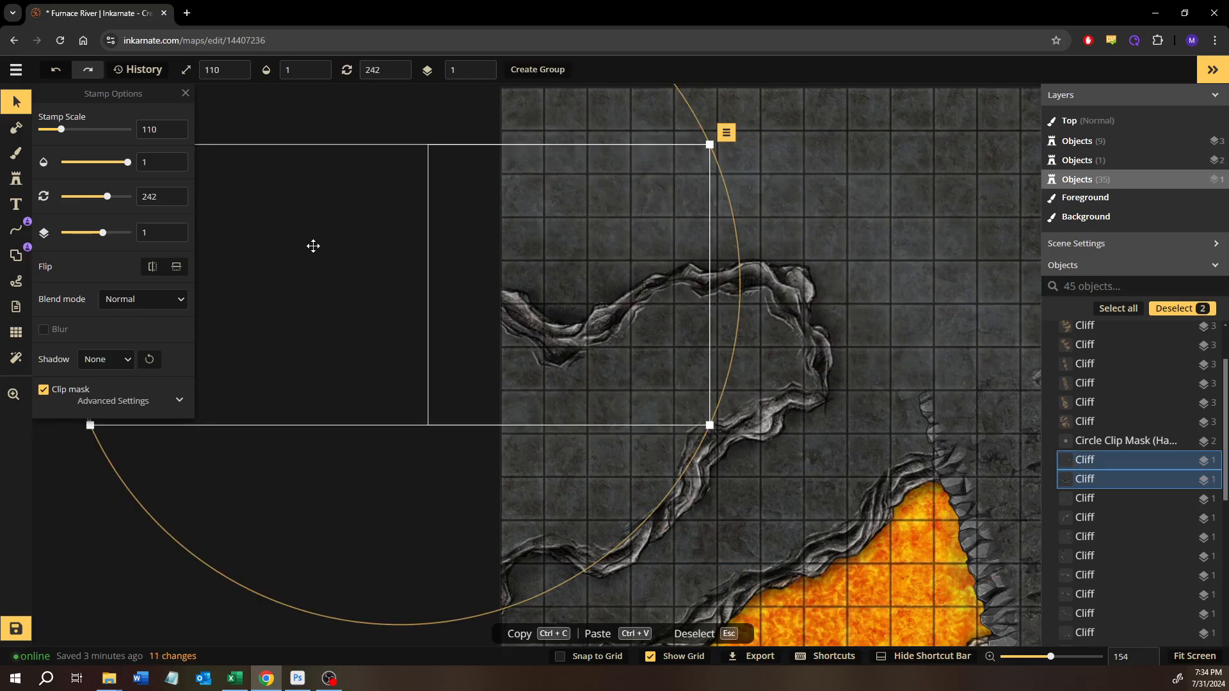
- Inspect the new northwestern cliff outline together with the lava river and the eastern cliffs
{"action": "left_click", "coordinate": [904, 208]}
{"action": "scroll", "coordinate": [903, 212], "scroll_direction": "down", "scroll_amount": 3}
{"action": "left_click_drag", "start_coordinate": [896, 240], "coordinate": [573, 163]}
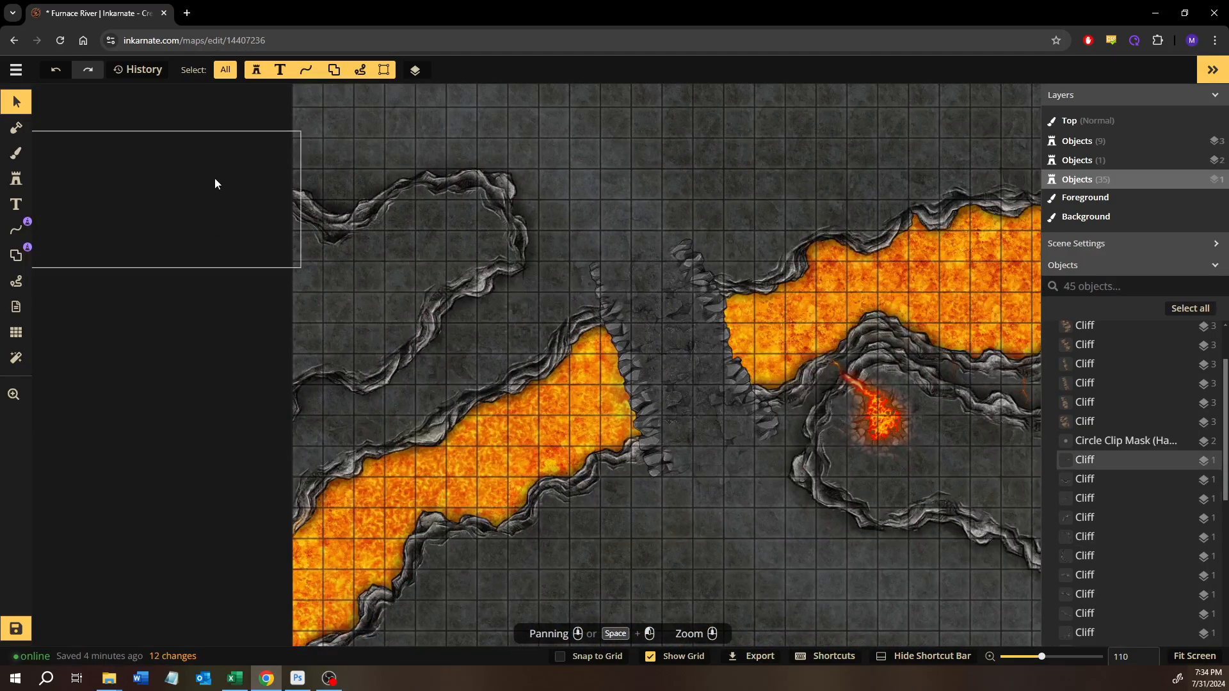
{"action": "scroll", "coordinate": [447, 411], "scroll_direction": "down", "scroll_amount": 3}
{"action": "left_click_drag", "start_coordinate": [527, 429], "coordinate": [176, 331]}
{"action": "left_click_drag", "start_coordinate": [264, 351], "coordinate": [494, 447]}
{"action": "scroll", "coordinate": [335, 346], "scroll_direction": "up", "scroll_amount": 2}
{"action": "scroll", "coordinate": [335, 344], "scroll_direction": "up", "scroll_amount": 5}
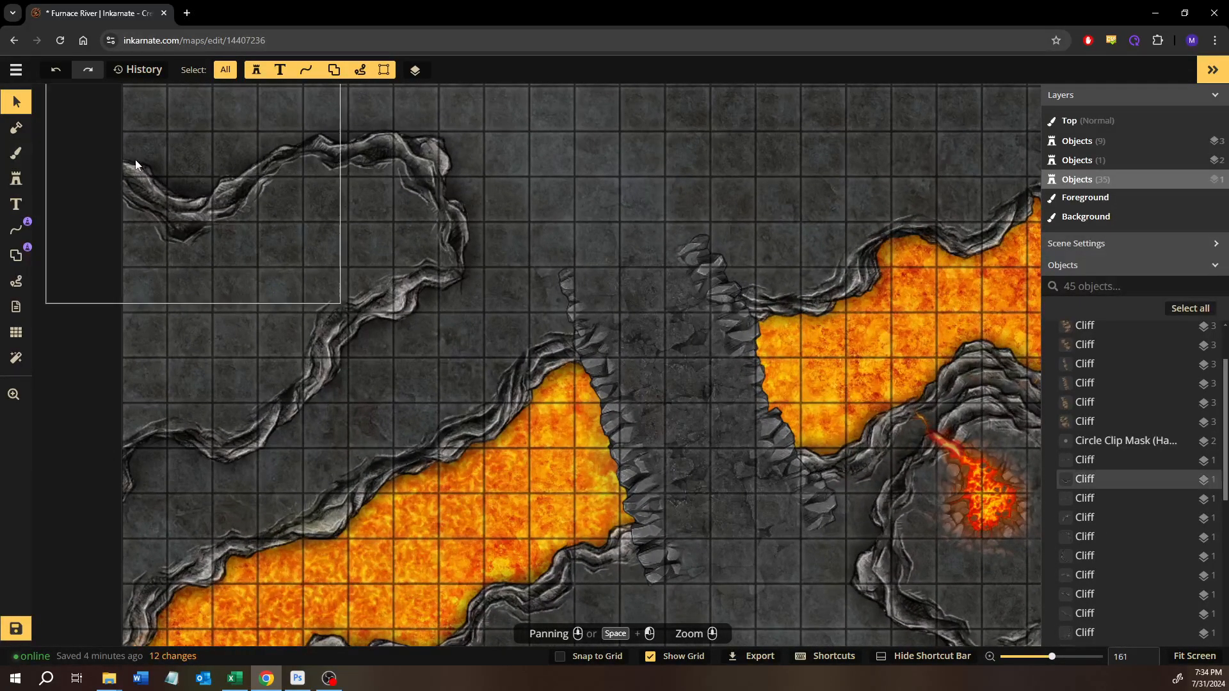
{"action": "scroll", "coordinate": [682, 298], "scroll_direction": "down", "scroll_amount": 2}
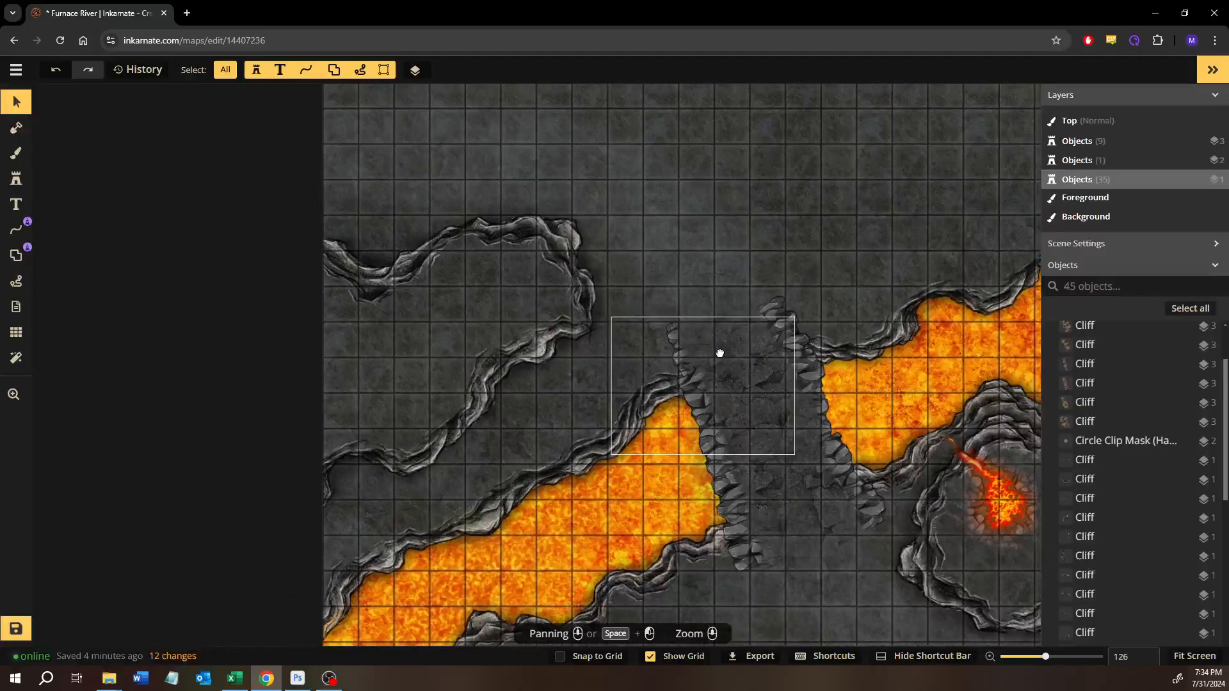
- Place cliff variant 1 at scale 137 inside the northwestern outline by the map edge and rotate it to 256
{"action": "left_click", "coordinate": [19, 181]}
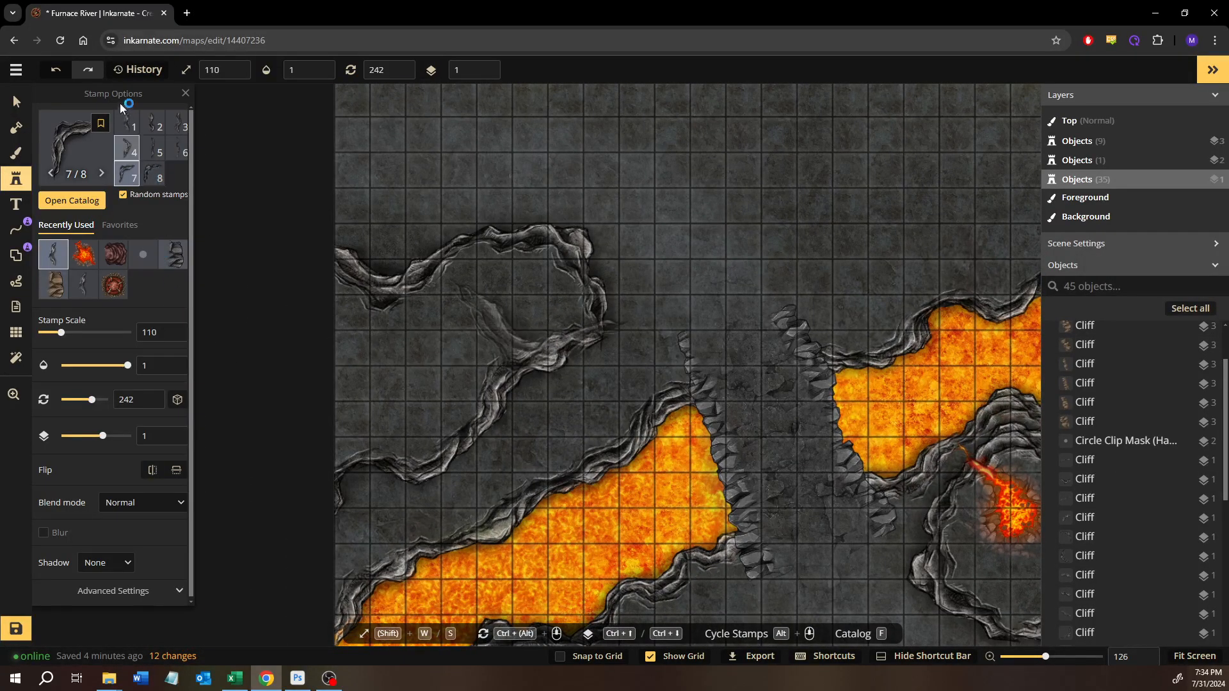
{"action": "left_click", "coordinate": [128, 125]}
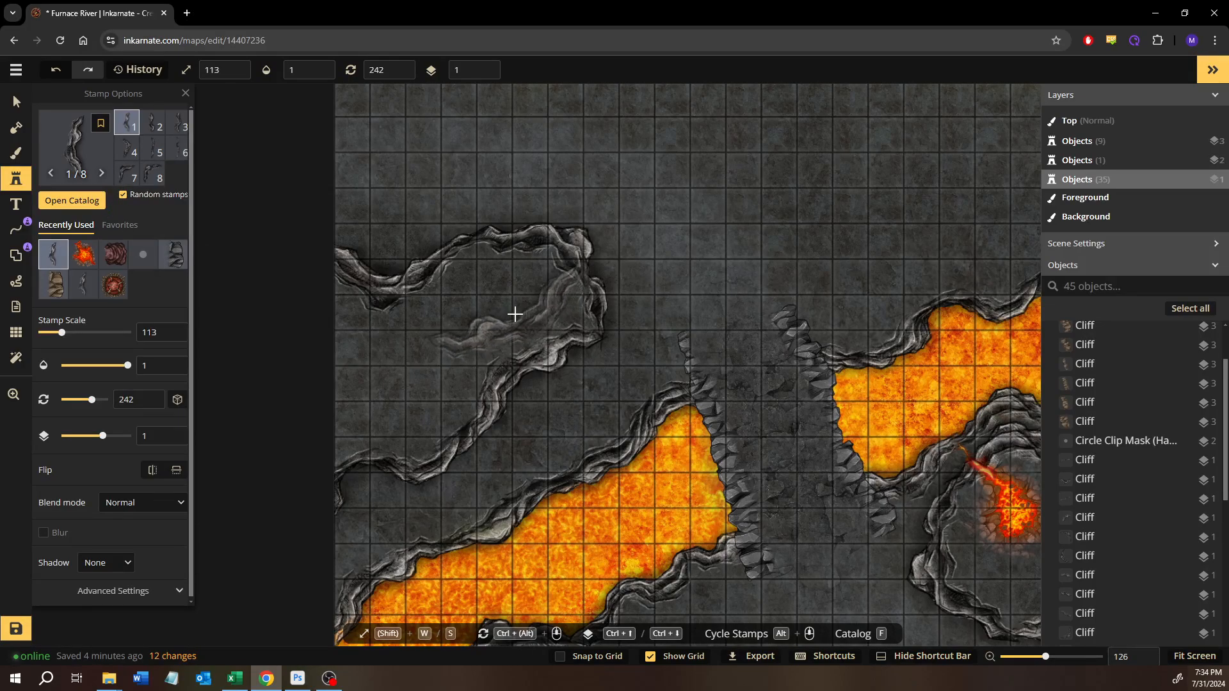
{"action": "key", "text": "w"}
{"action": "key", "text": "w"}
{"action": "key", "text": "w"}
{"action": "key", "text": "w"}
{"action": "key", "text": "w"}
{"action": "key", "text": "w"}
{"action": "key", "text": "w"}
{"action": "key", "text": "w"}
{"action": "key", "text": "w"}
{"action": "key", "text": "w"}
{"action": "key", "text": "w"}
{"action": "key", "text": "w"}
{"action": "key", "text": "w"}
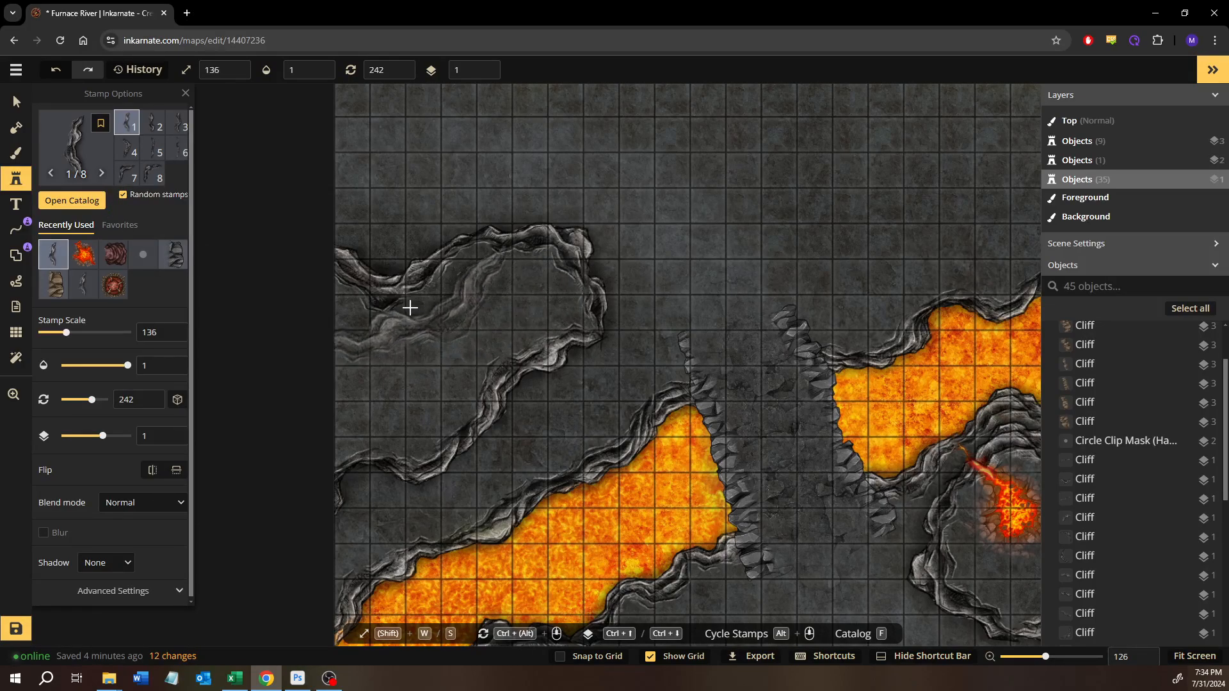
{"action": "left_click", "coordinate": [398, 312]}
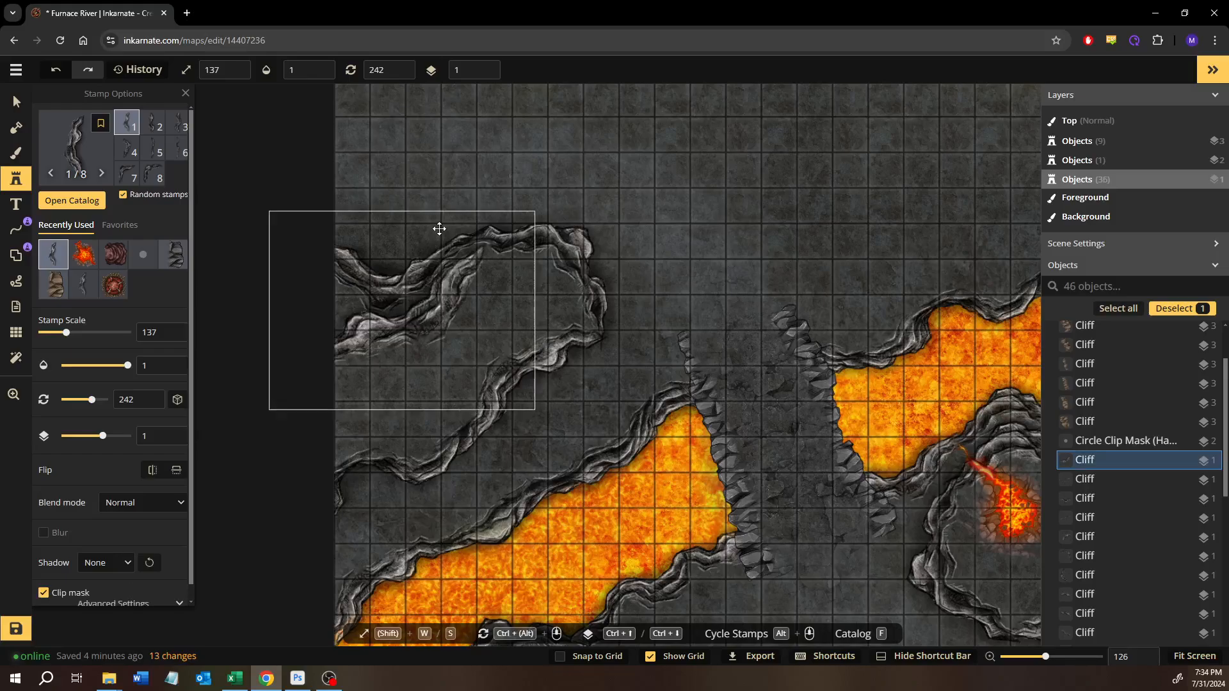
{"action": "left_click_drag", "start_coordinate": [518, 182], "coordinate": [525, 188]}
{"action": "left_click_drag", "start_coordinate": [444, 305], "coordinate": [430, 295]}
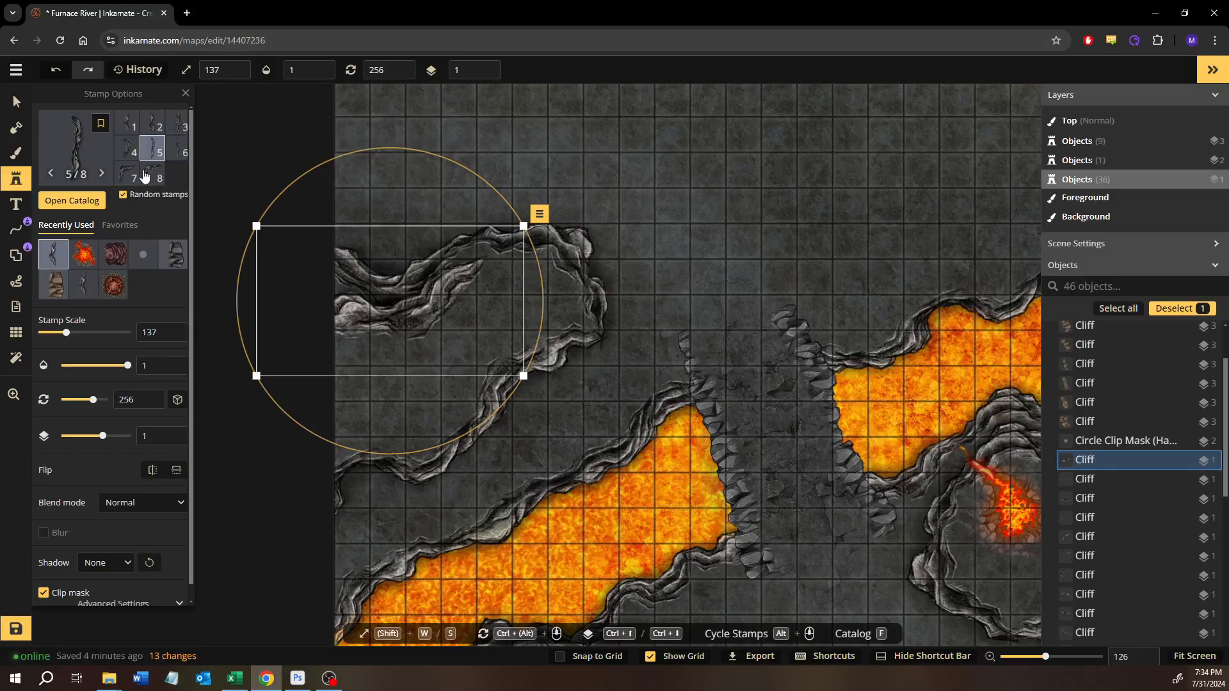
{"action": "left_click", "coordinate": [155, 175]}
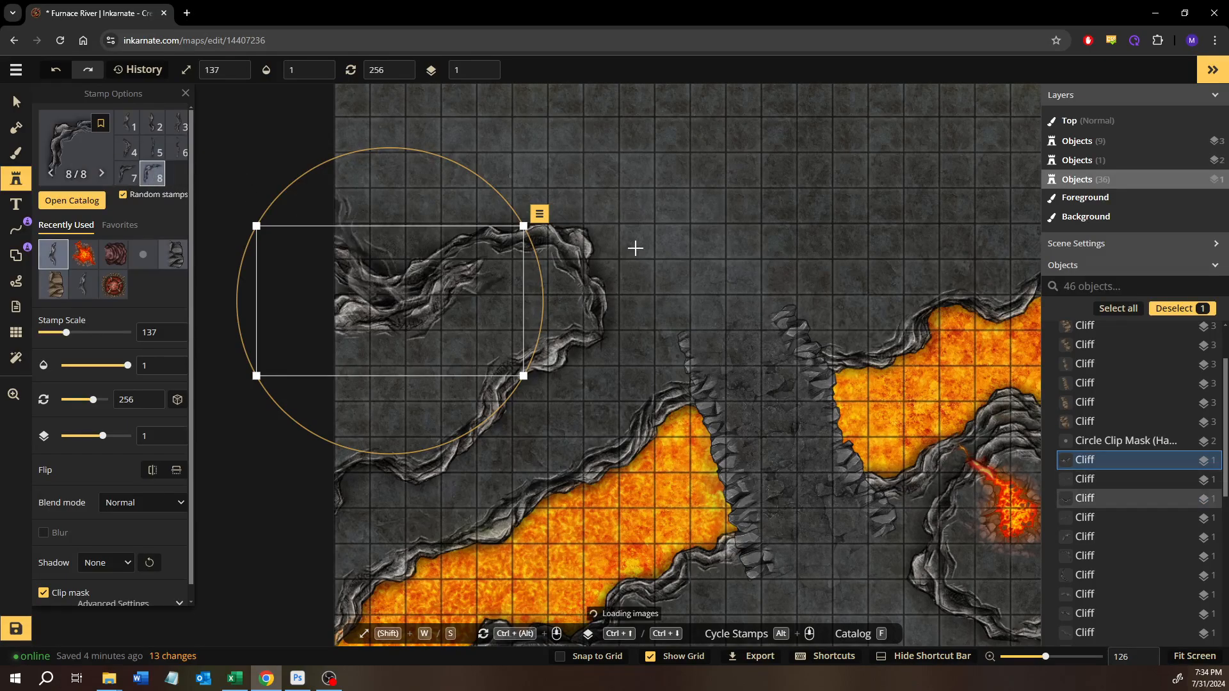
{"action": "left_click", "coordinate": [729, 264]}
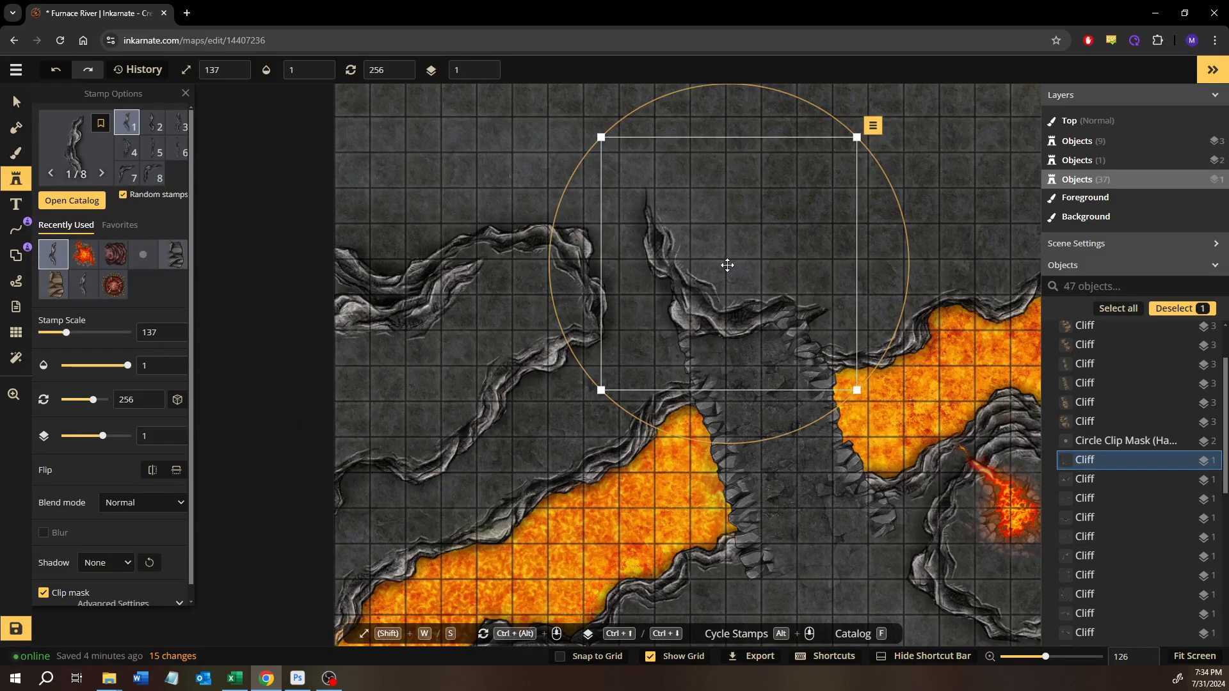
{"action": "key", "text": "Delete"}
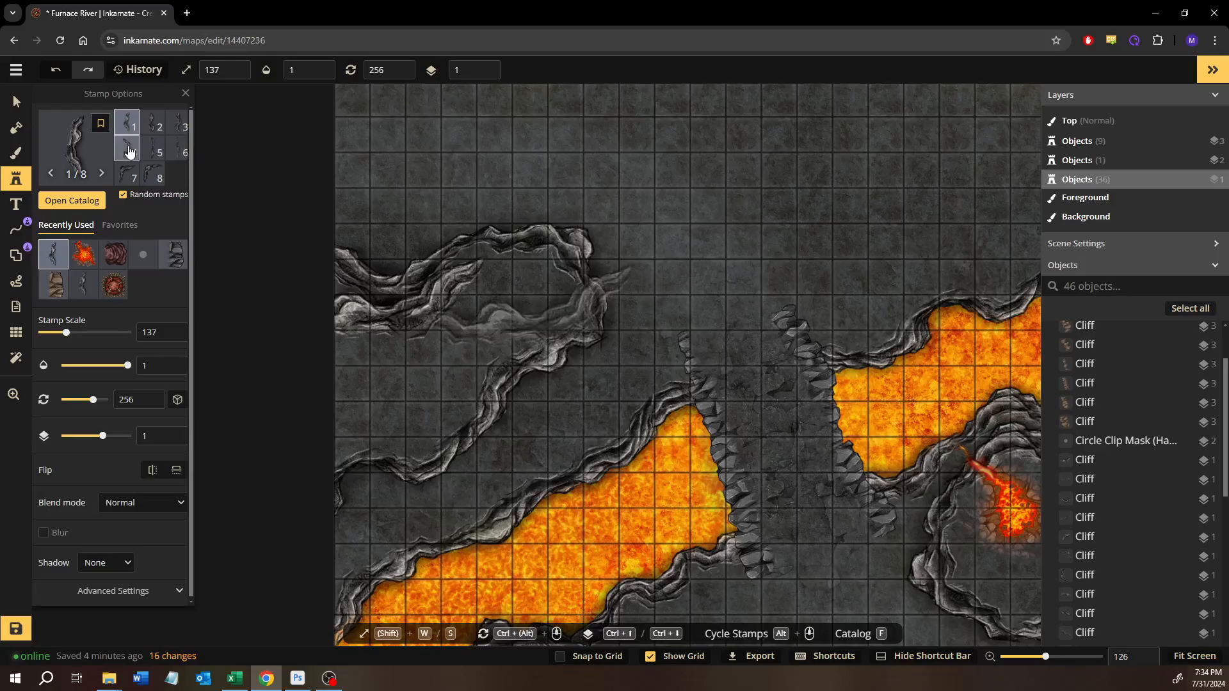
- Add a cliff rotated to 27 as the eastern side of the inner ledge, joined to the upper inner cliff
{"action": "left_click", "coordinate": [485, 300]}
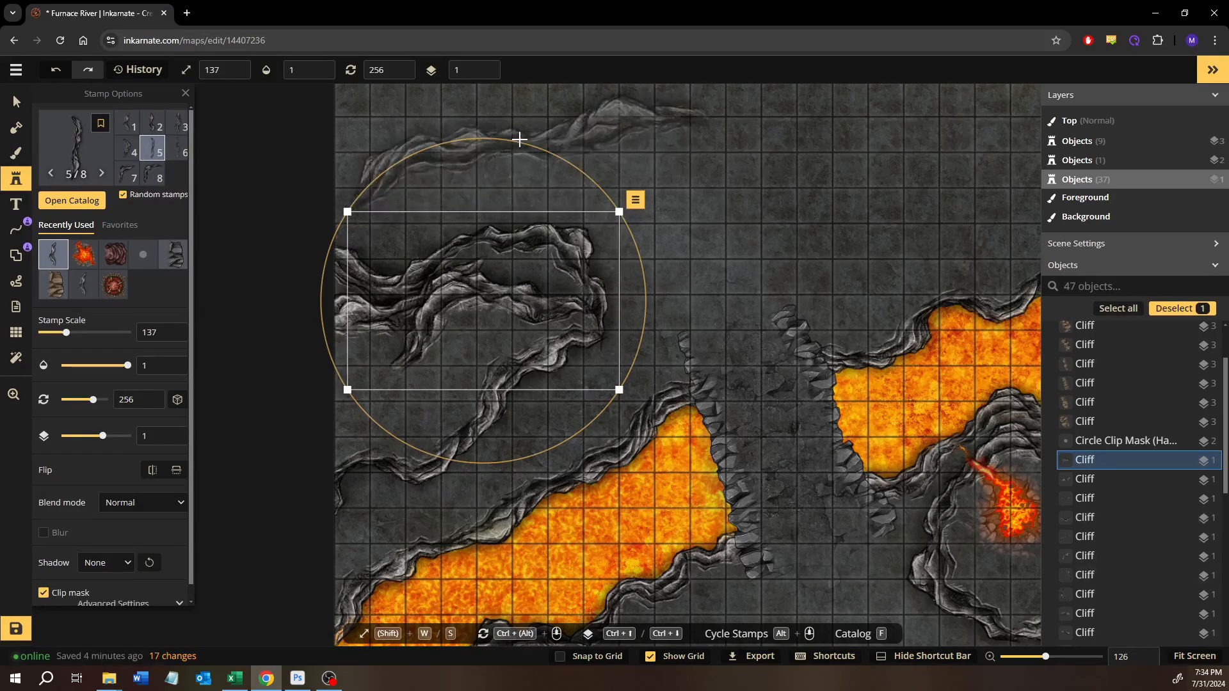
{"action": "left_click_drag", "start_coordinate": [518, 146], "coordinate": [556, 386]}
{"action": "left_click_drag", "start_coordinate": [501, 285], "coordinate": [492, 353]}
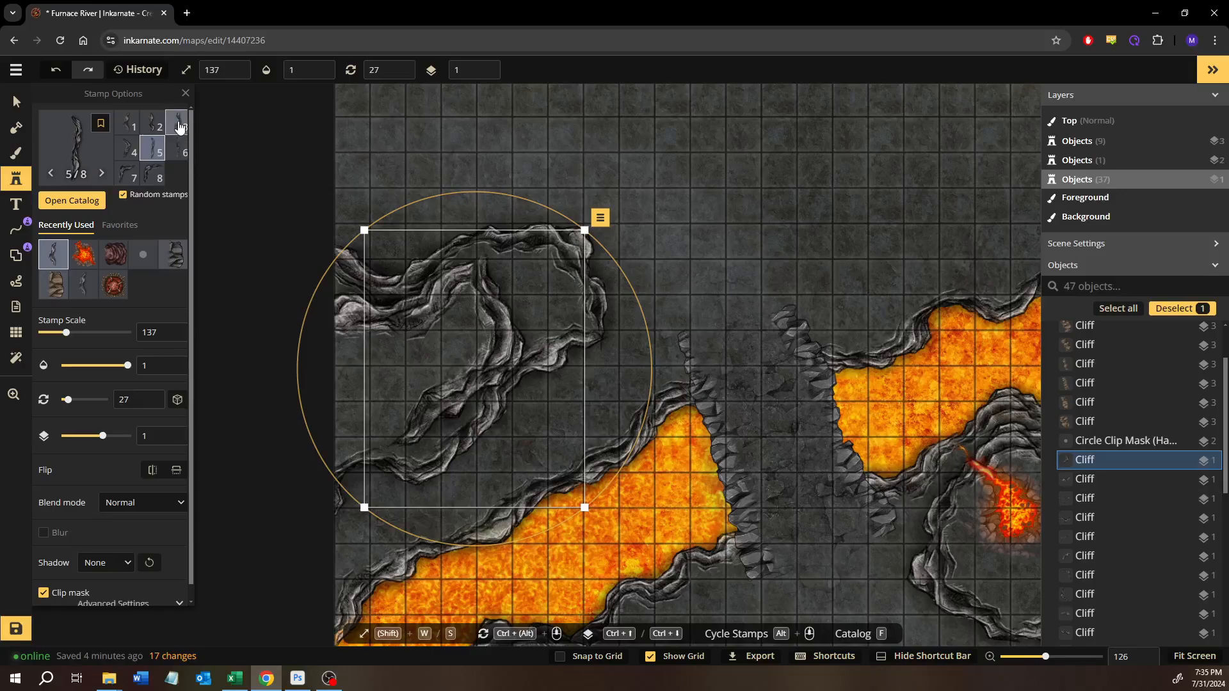
- Place a cliff rotated to 93 at the western map edge to close the inner ledge's southern side
{"action": "left_click", "coordinate": [713, 274]}
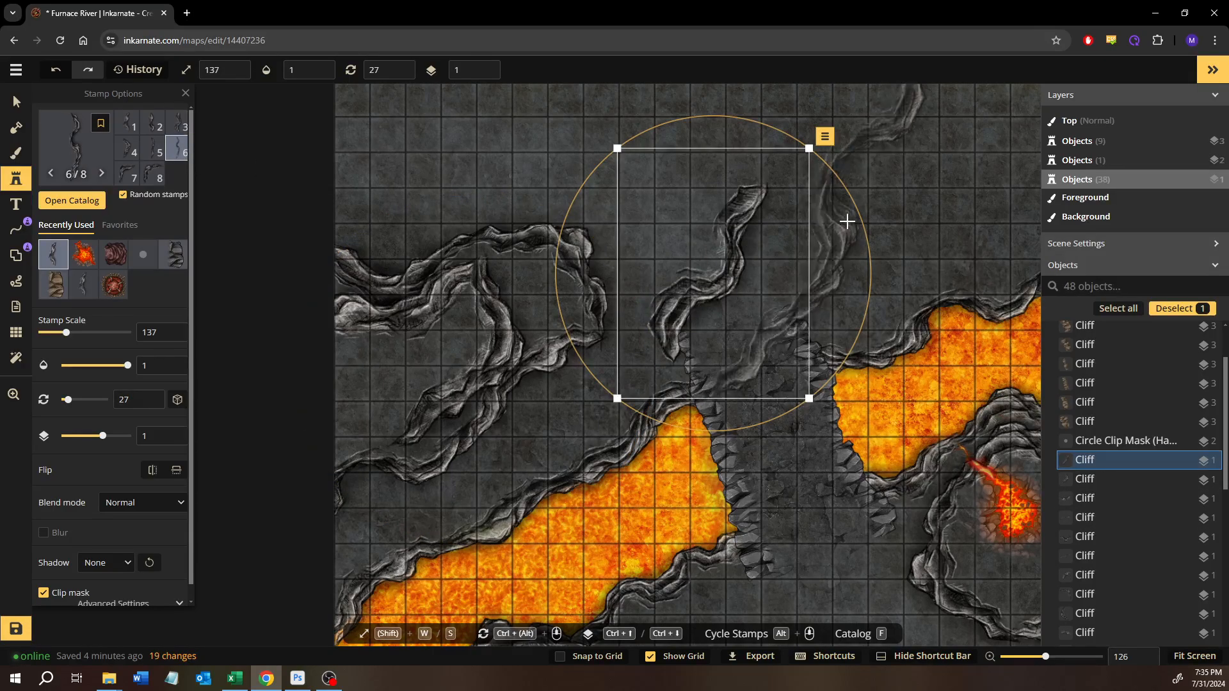
{"action": "scroll", "coordinate": [804, 360], "scroll_direction": "down", "scroll_amount": 12}
{"action": "scroll", "coordinate": [804, 360], "scroll_direction": "down", "scroll_amount": 1}
{"action": "left_click_drag", "start_coordinate": [751, 267], "coordinate": [350, 416]}
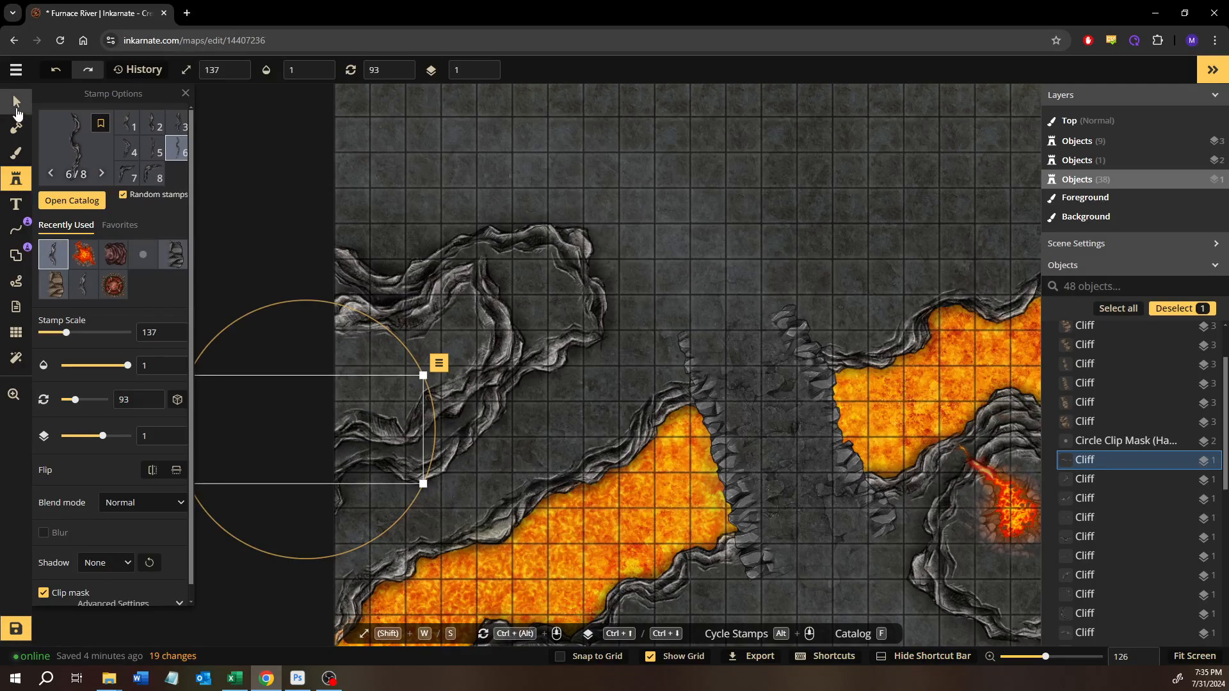
- Save the map with the northwestern cliffs added
{"action": "left_click", "coordinate": [17, 108]}
{"action": "scroll", "coordinate": [800, 247], "scroll_direction": "down", "scroll_amount": 4}
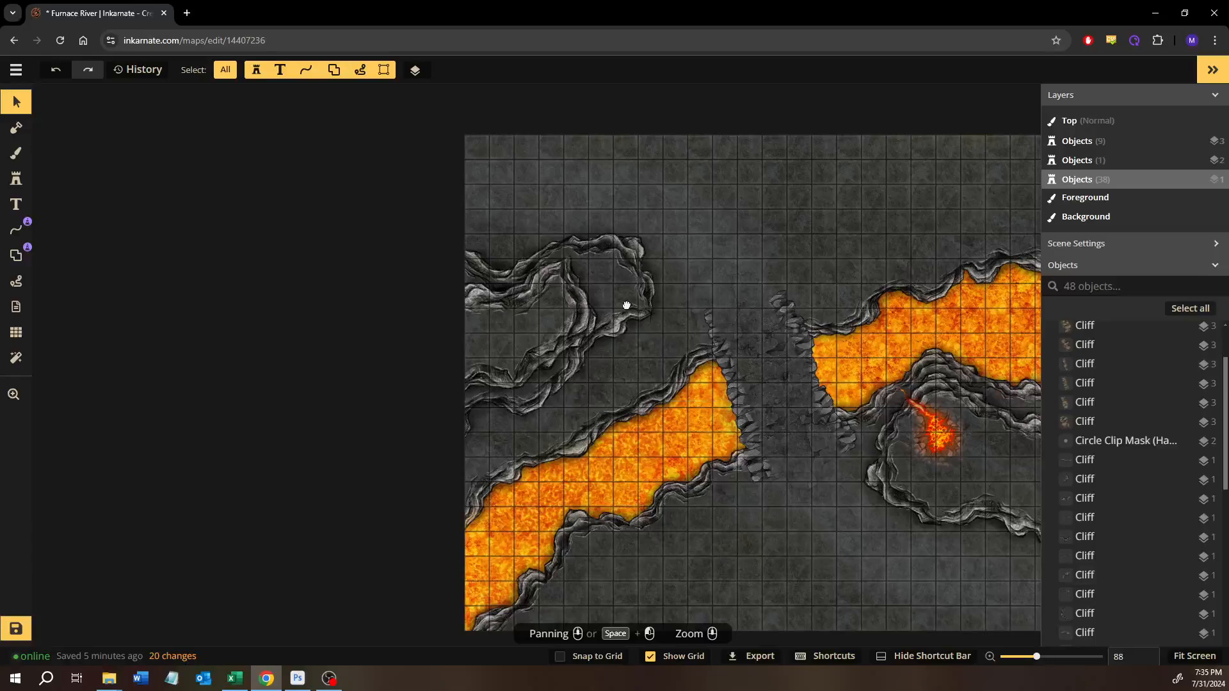
{"action": "left_click_drag", "start_coordinate": [632, 306], "coordinate": [377, 284]}
{"action": "left_click_drag", "start_coordinate": [839, 452], "coordinate": [840, 434]}
{"action": "scroll", "coordinate": [649, 404], "scroll_direction": "down", "scroll_amount": 1}
{"action": "scroll", "coordinate": [649, 402], "scroll_direction": "down", "scroll_amount": 2}
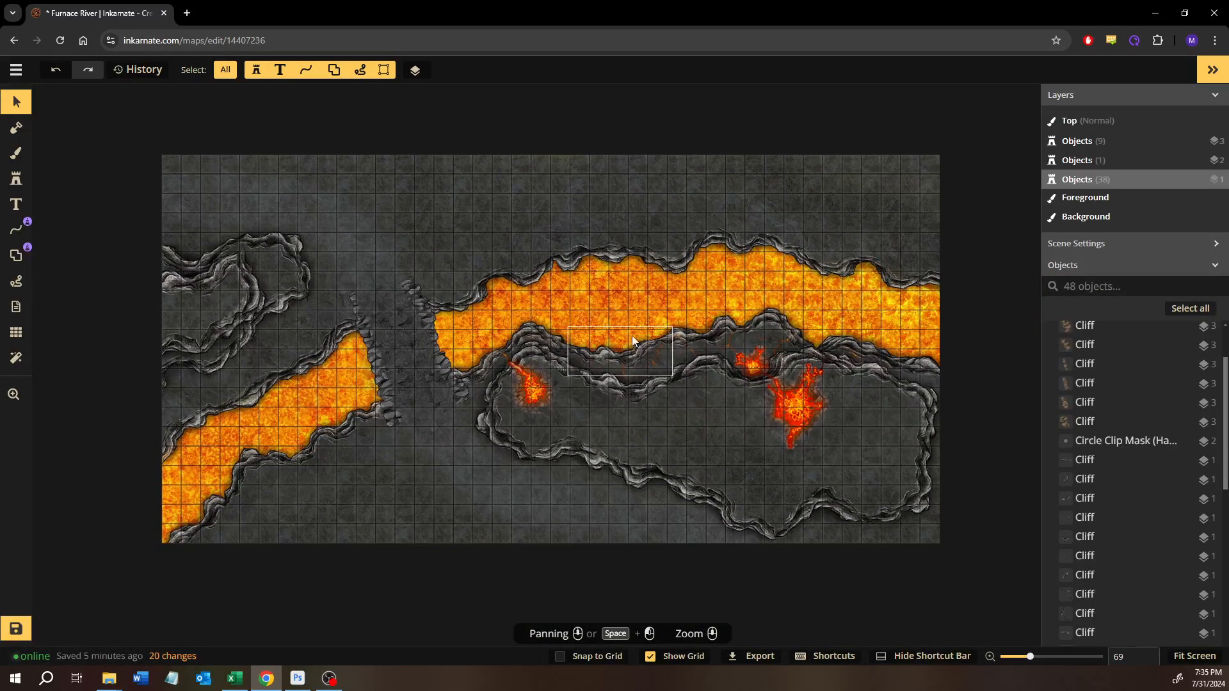
{"action": "left_click", "coordinate": [15, 630]}
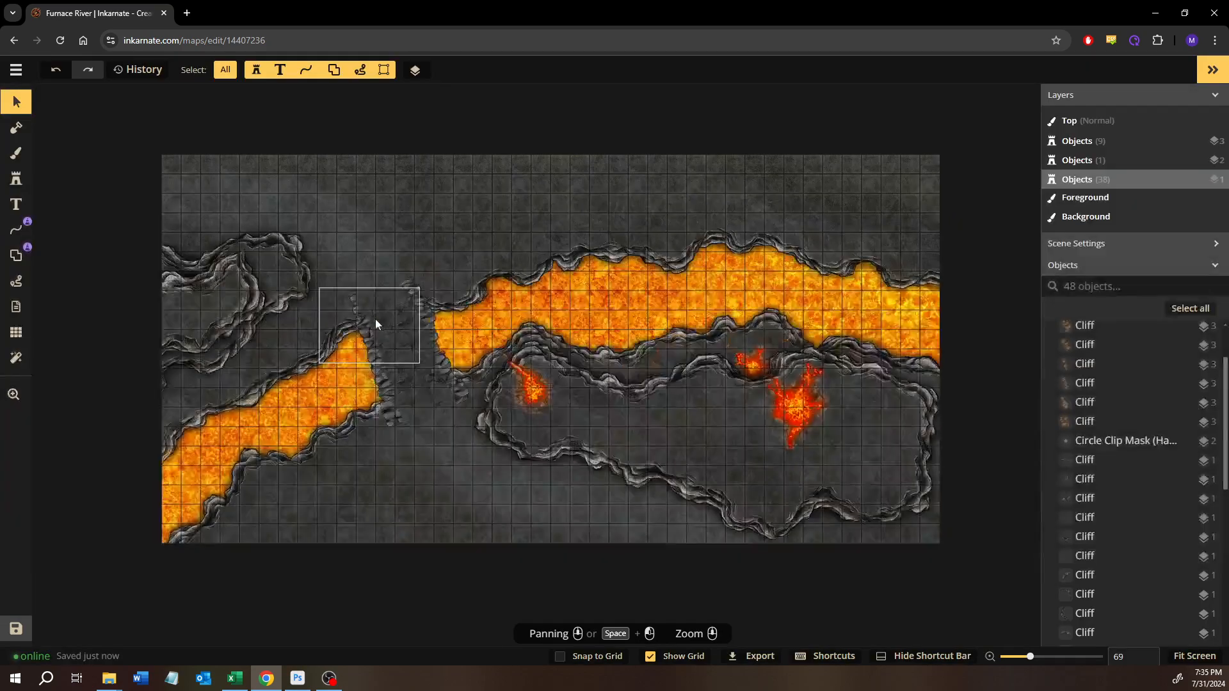
- Find the Hell pack in the Fantasy Battlemaps 2.0 stamp catalog and choose the Lava Pools stamp
{"action": "left_click", "coordinate": [16, 179]}
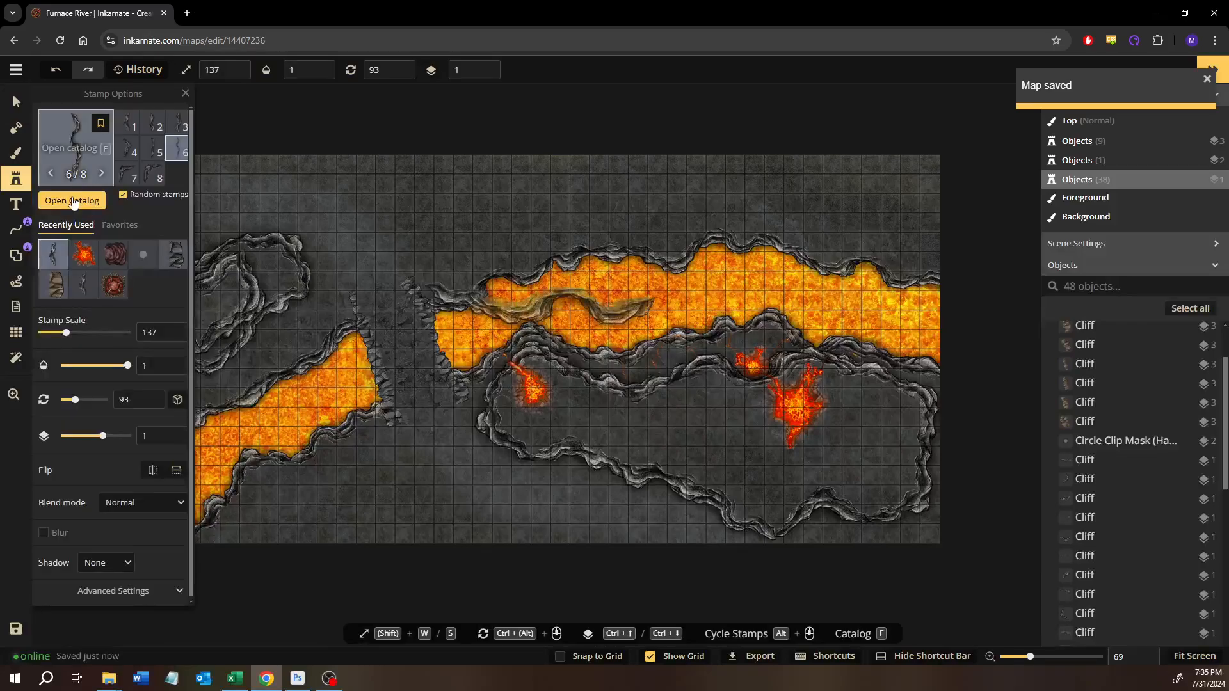
{"action": "key", "text": "f"}
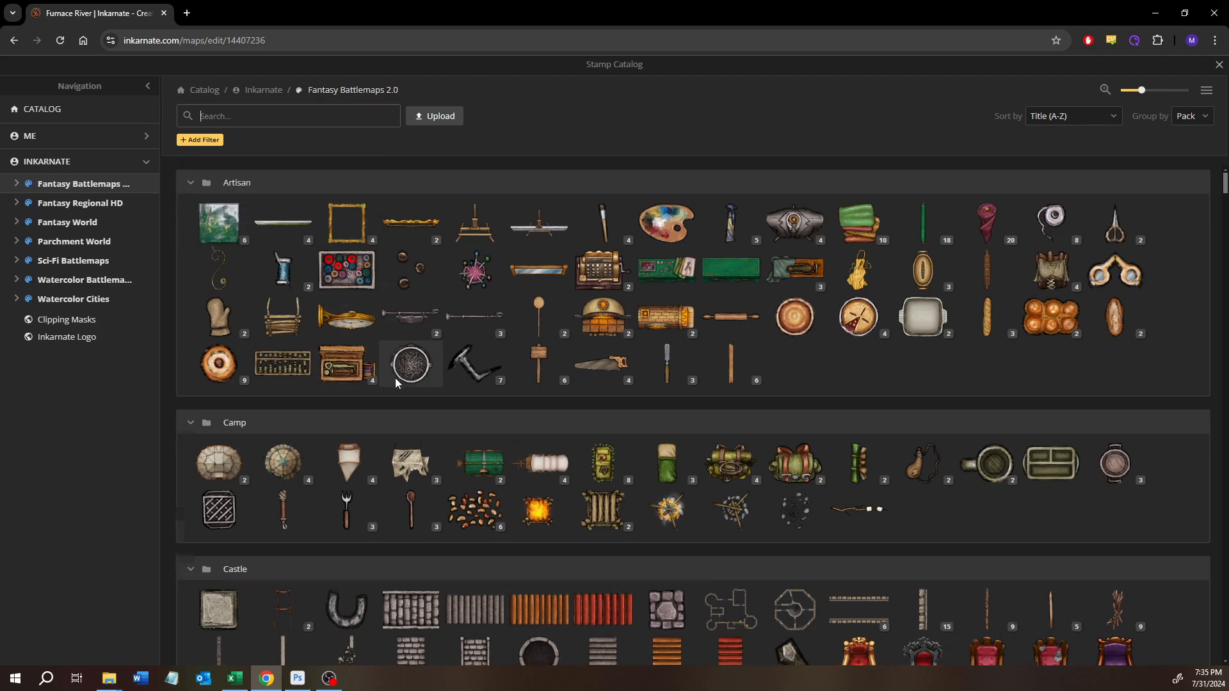
{"action": "scroll", "coordinate": [394, 378], "scroll_direction": "down", "scroll_amount": 2}
{"action": "scroll", "coordinate": [395, 383], "scroll_direction": "down", "scroll_amount": 15}
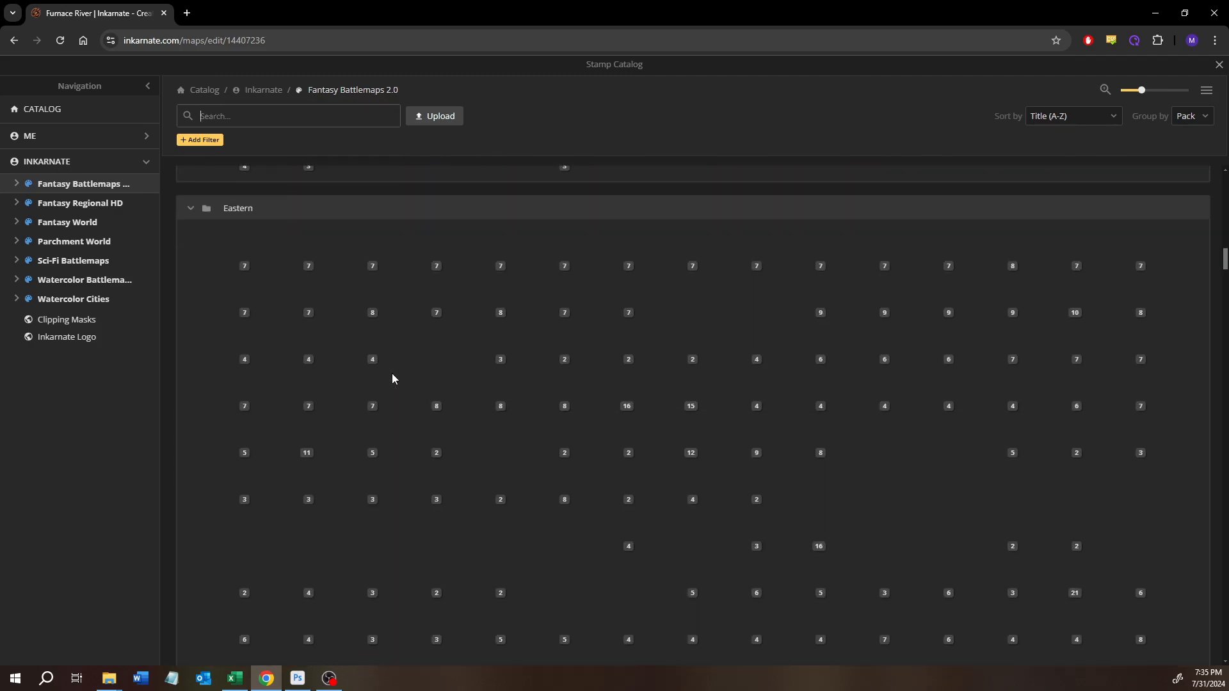
{"action": "scroll", "coordinate": [392, 378], "scroll_direction": "down", "scroll_amount": 15}
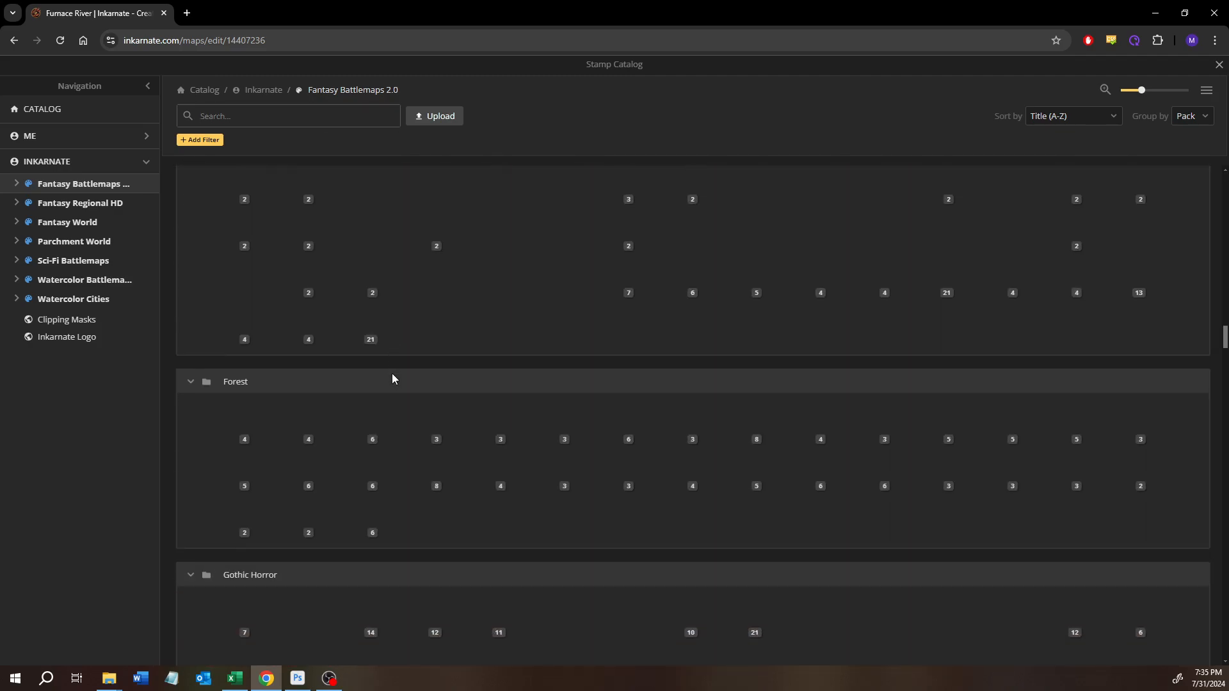
{"action": "scroll", "coordinate": [392, 377], "scroll_direction": "down", "scroll_amount": 15}
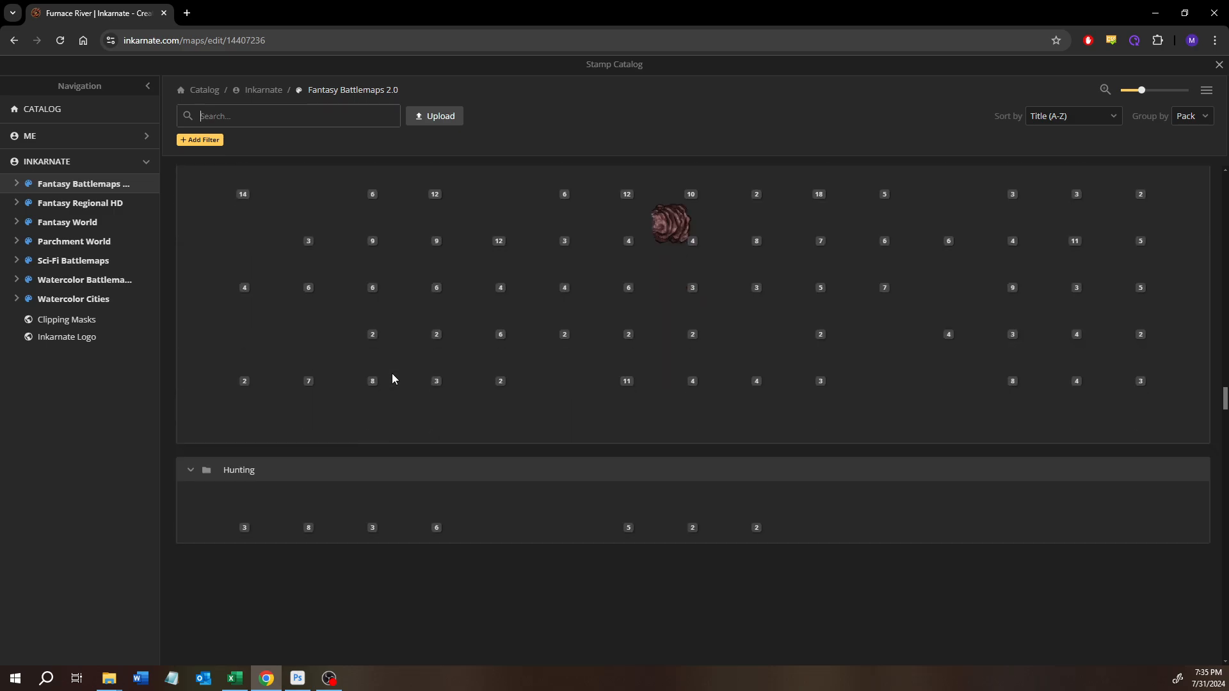
{"action": "scroll", "coordinate": [392, 377], "scroll_direction": "up", "scroll_amount": 2}
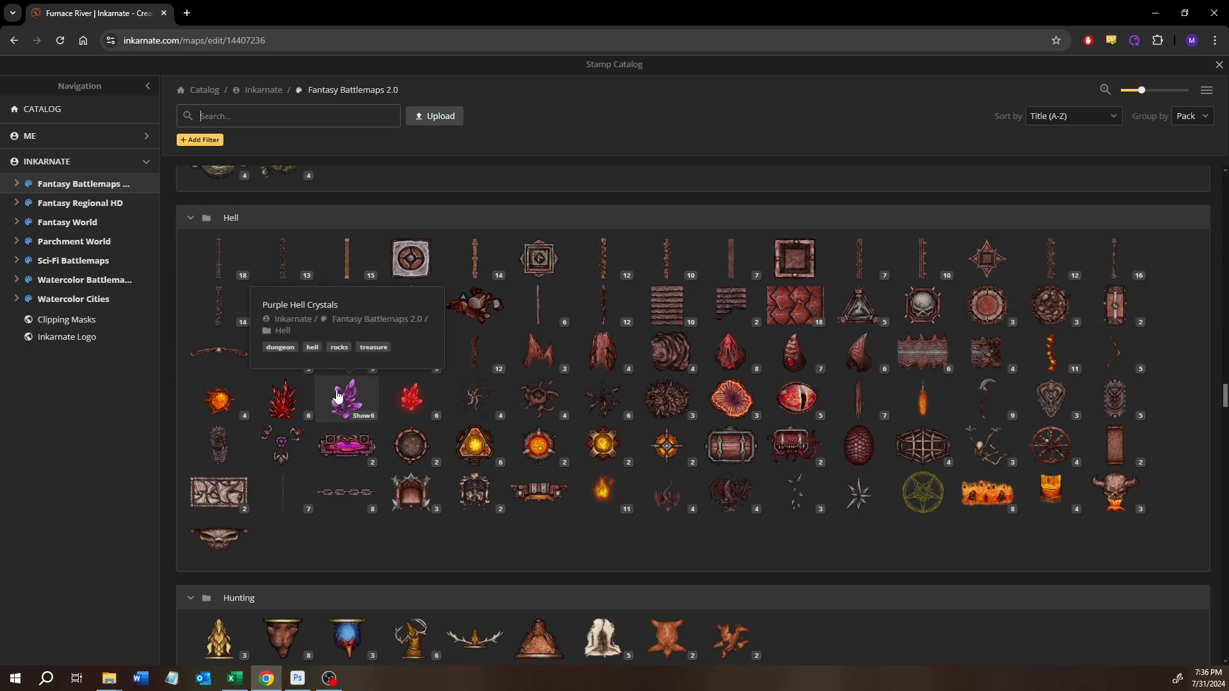
{"action": "left_click", "coordinate": [225, 404]}
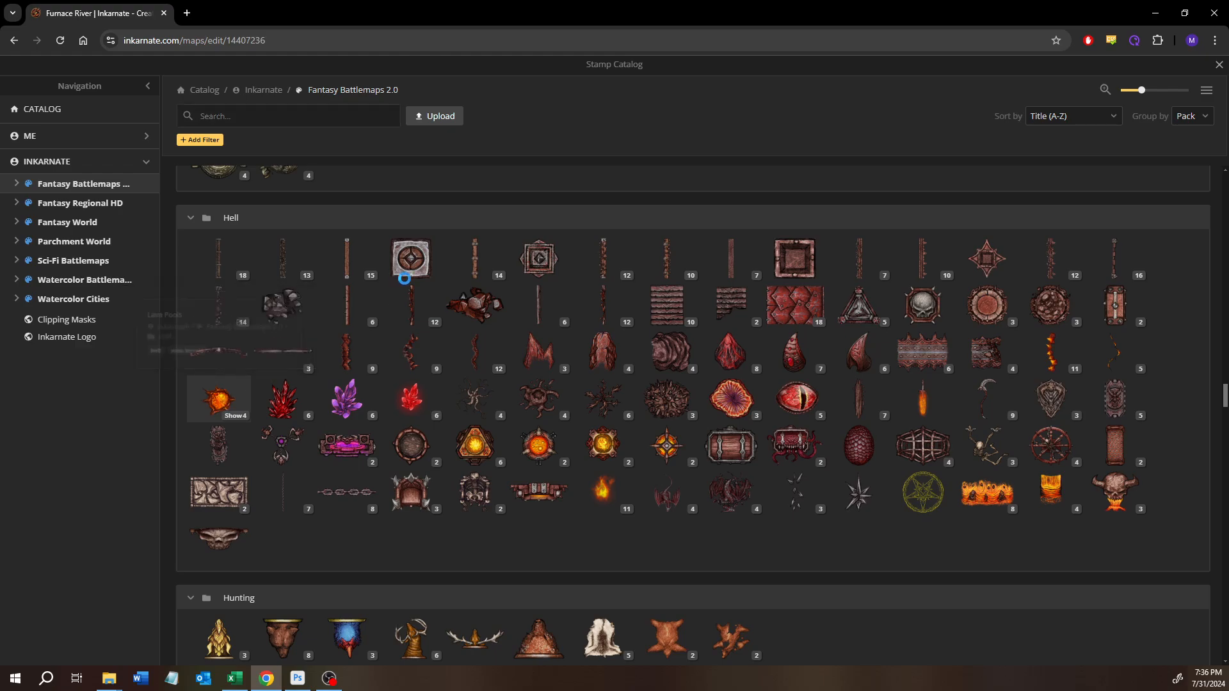
- Place lava pool variants 1 and 2 at scale 137 on the southern plateau, west and southwest of the large lava splash
{"action": "scroll", "coordinate": [589, 415], "scroll_direction": "up", "scroll_amount": 6}
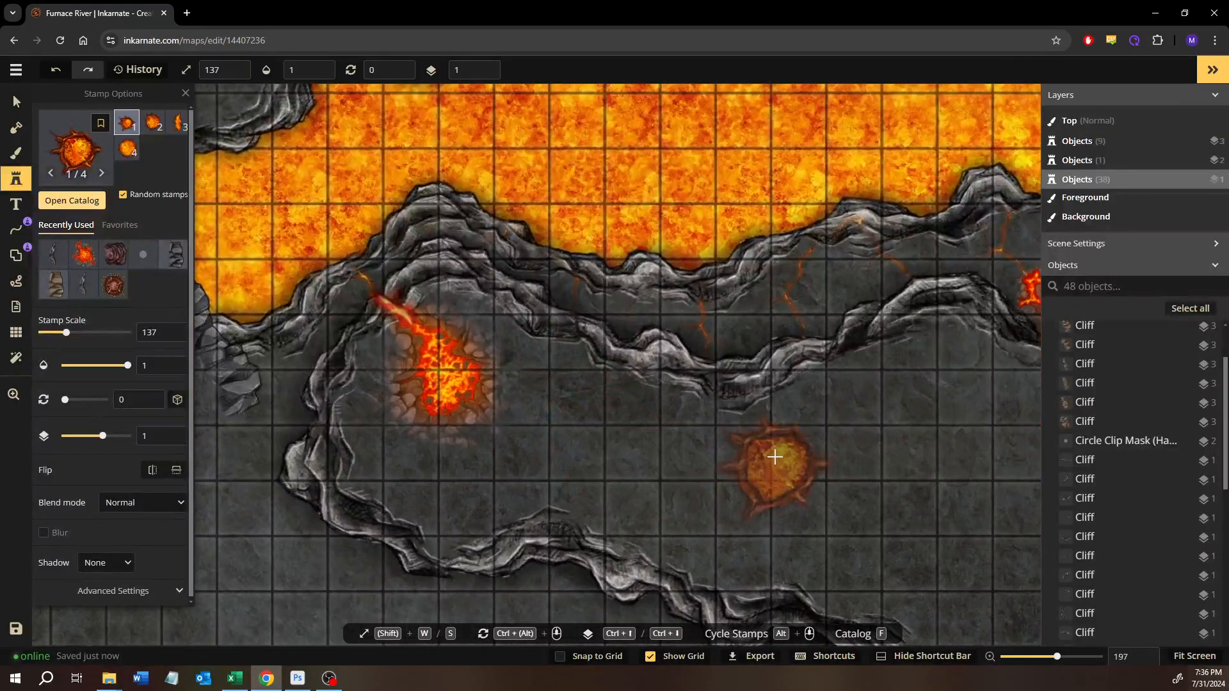
{"action": "left_click_drag", "start_coordinate": [777, 459], "coordinate": [443, 370]}
{"action": "scroll", "coordinate": [549, 433], "scroll_direction": "up", "scroll_amount": 5}
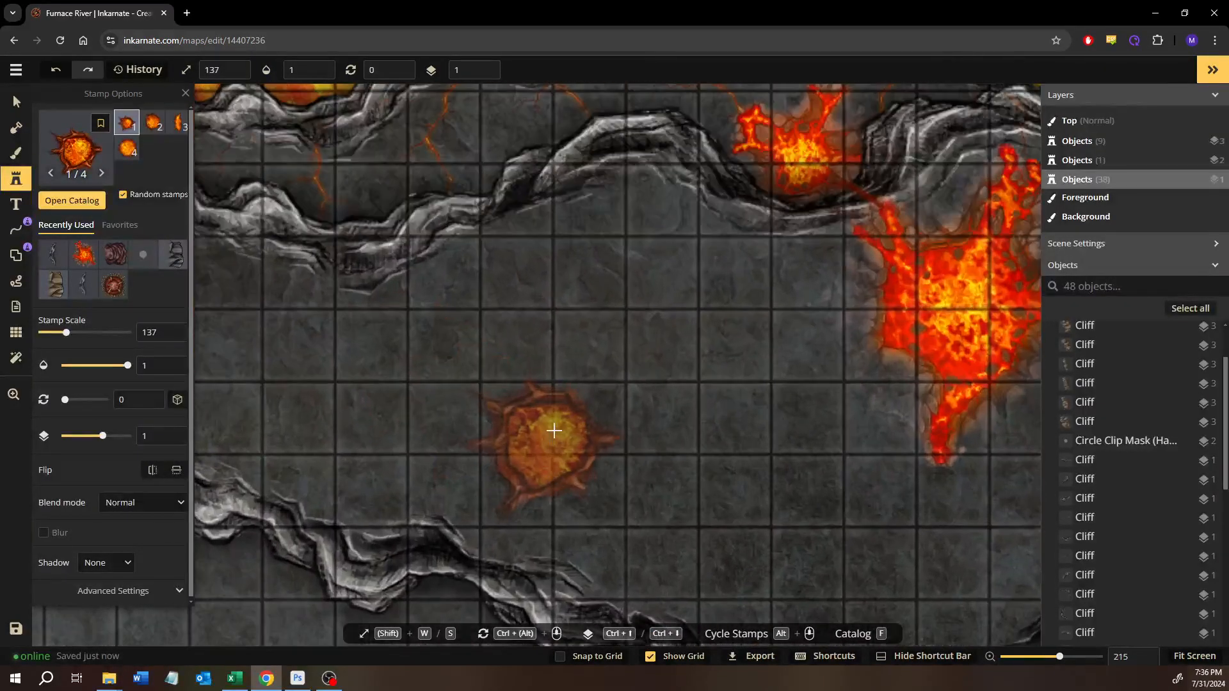
{"action": "left_click", "coordinate": [558, 358]}
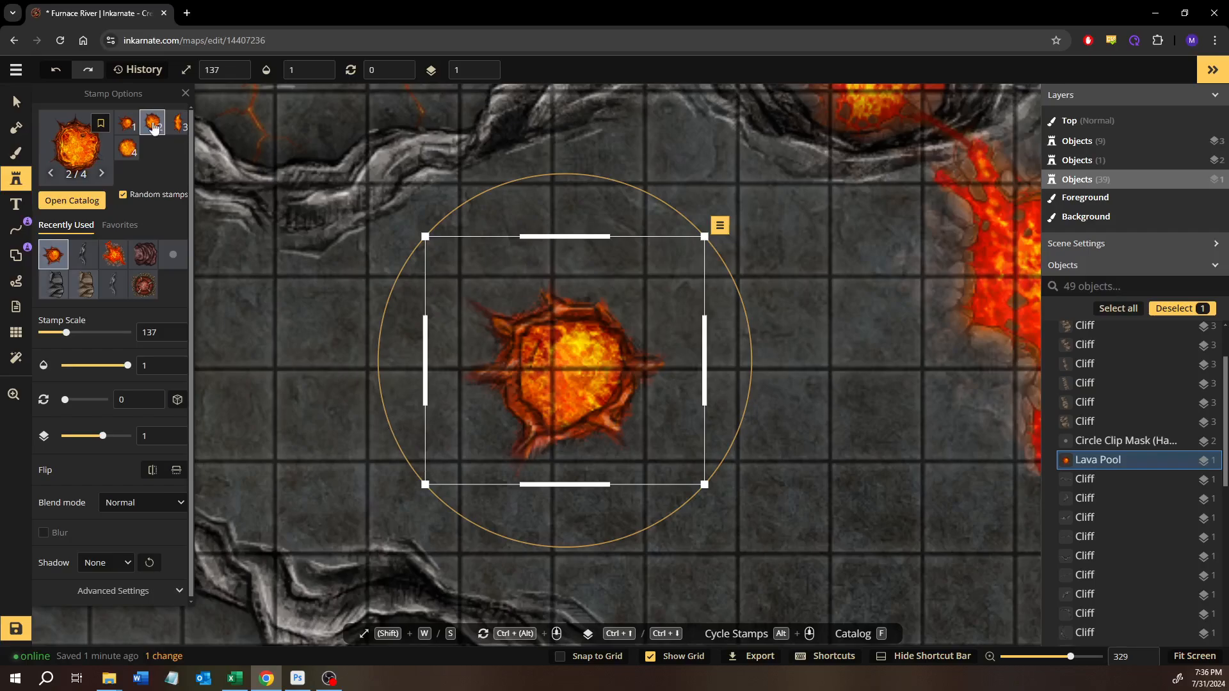
{"action": "scroll", "coordinate": [813, 397], "scroll_direction": "down", "scroll_amount": 3}
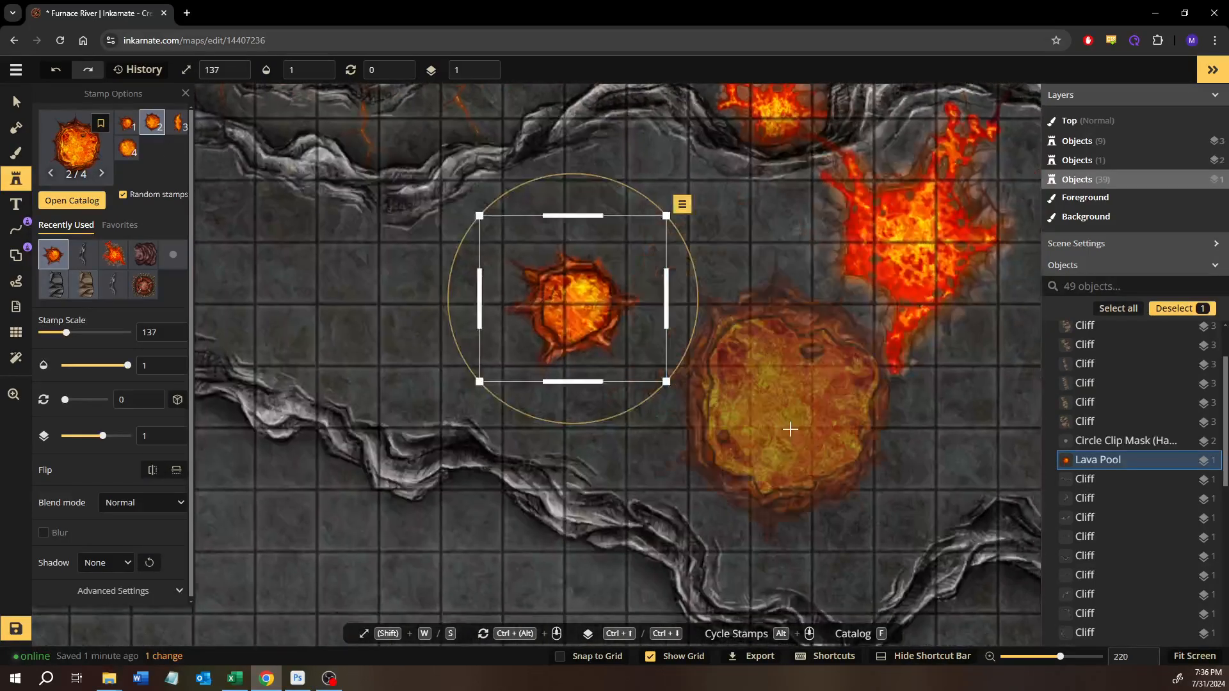
{"action": "left_click", "coordinate": [790, 429]}
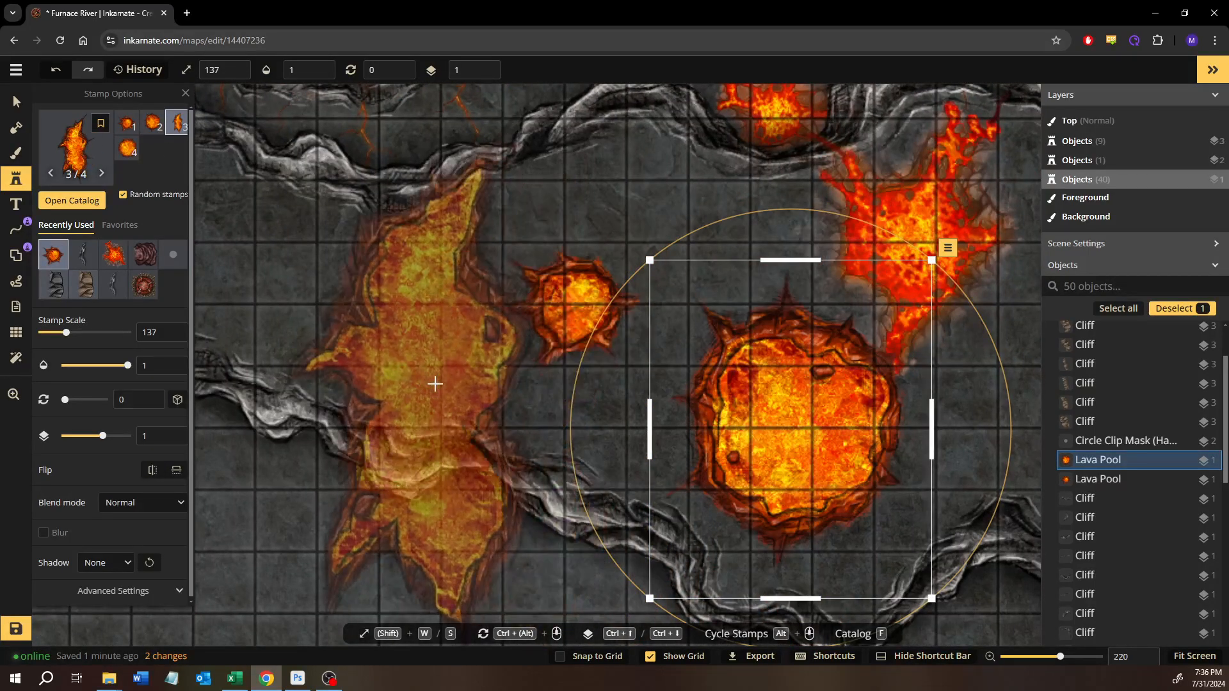
- Try the elongated lava pool variant 3 at scale 137 across the cliffs between the river and the southern plateau
{"action": "scroll", "coordinate": [619, 349], "scroll_direction": "down", "scroll_amount": 1}
{"action": "left_click_drag", "start_coordinate": [717, 317], "coordinate": [623, 376]}
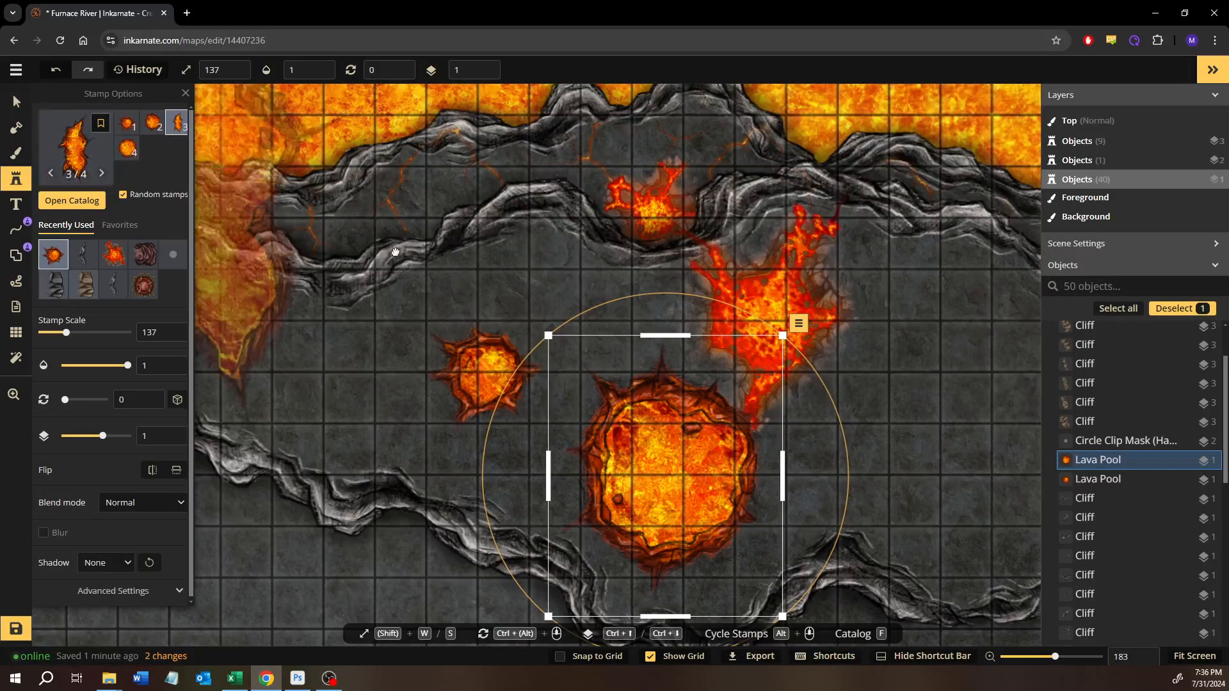
{"action": "left_click_drag", "start_coordinate": [378, 227], "coordinate": [563, 410]}
{"action": "left_click", "coordinate": [559, 330]}
{"action": "left_click_drag", "start_coordinate": [546, 342], "coordinate": [437, 277]}
{"action": "scroll", "coordinate": [437, 277], "scroll_direction": "up", "scroll_amount": 1}
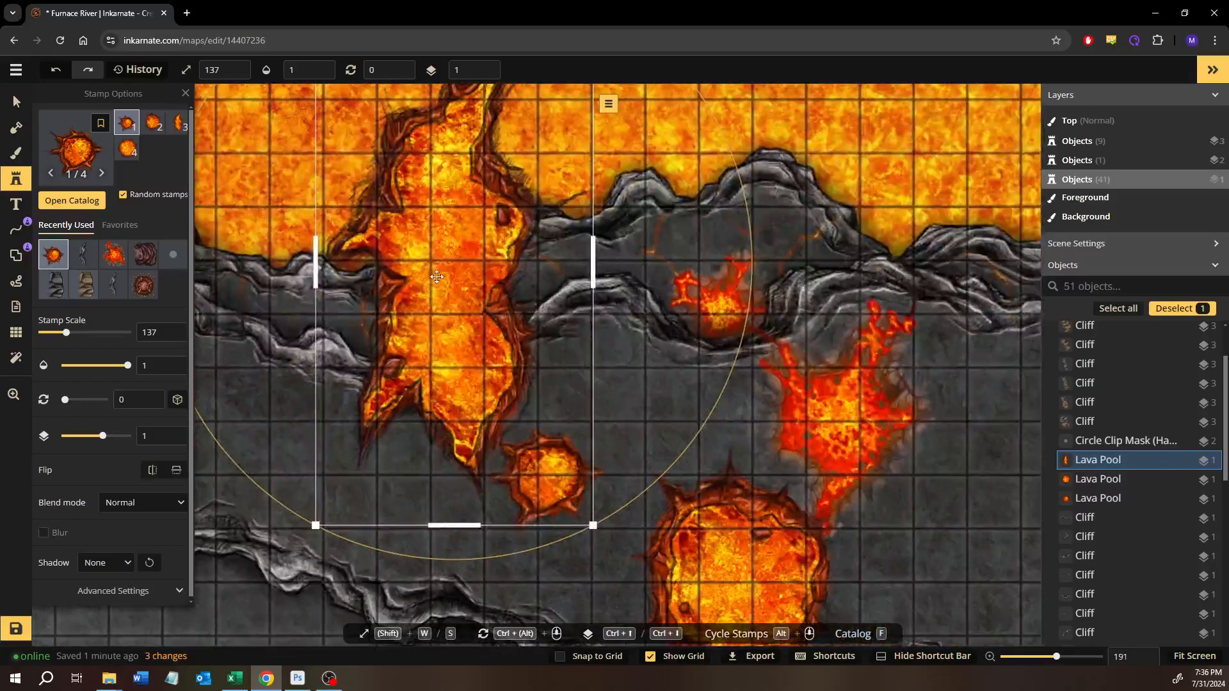
- Delete the three trial lava pools from the map
{"action": "key", "text": "Delete"}
{"action": "left_click", "coordinate": [16, 101]}
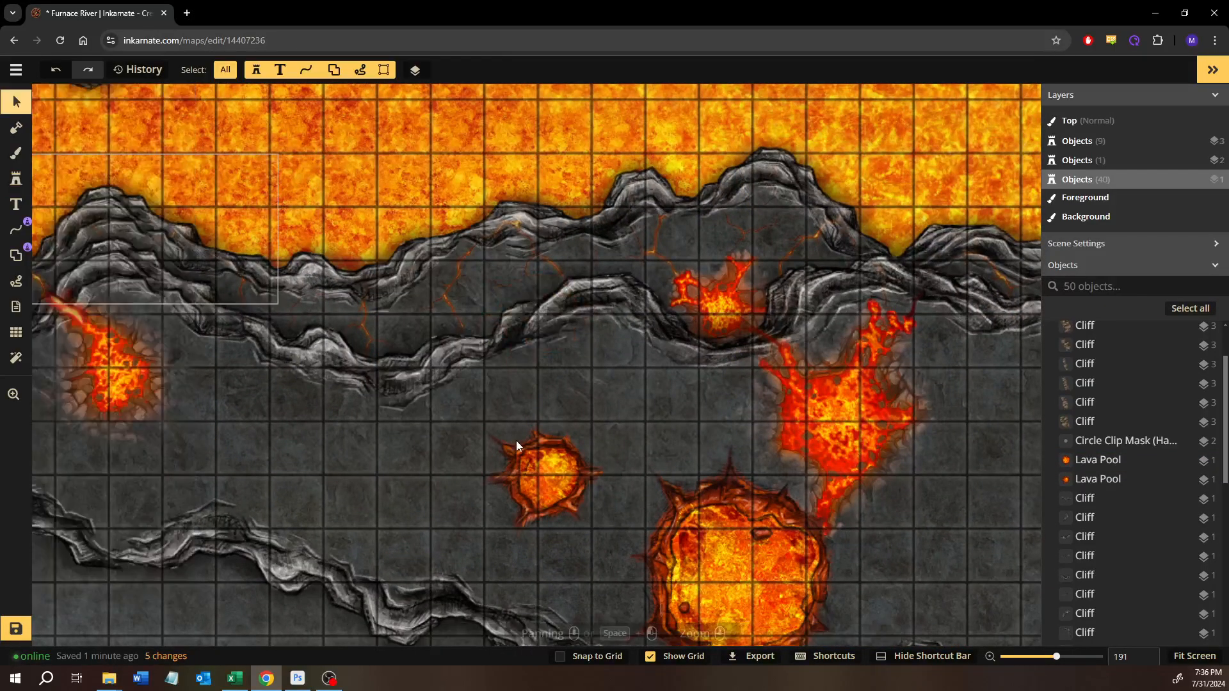
{"action": "left_click", "coordinate": [531, 475]}
{"action": "key", "text": "Delete"}
{"action": "left_click", "coordinate": [698, 548]}
{"action": "key", "text": "Delete"}
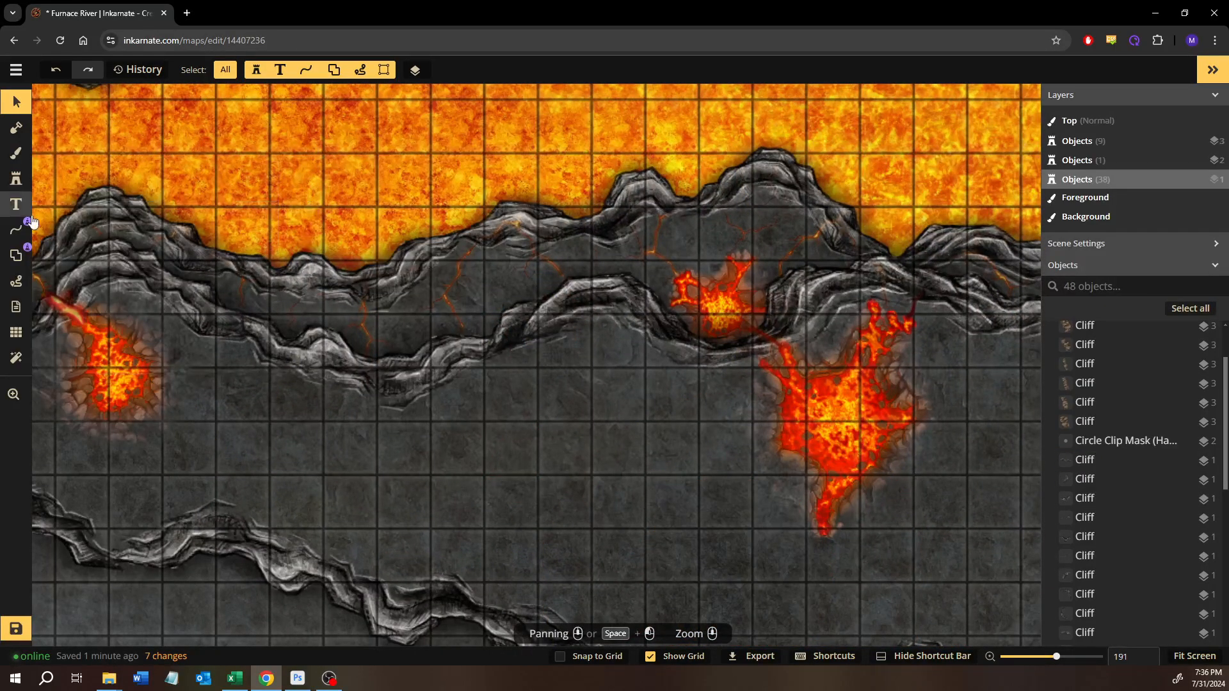
- Choose the Dragon Egg stamp from the catalog's Hell pack and set its stamp scale to 30
{"action": "left_click", "coordinate": [16, 180]}
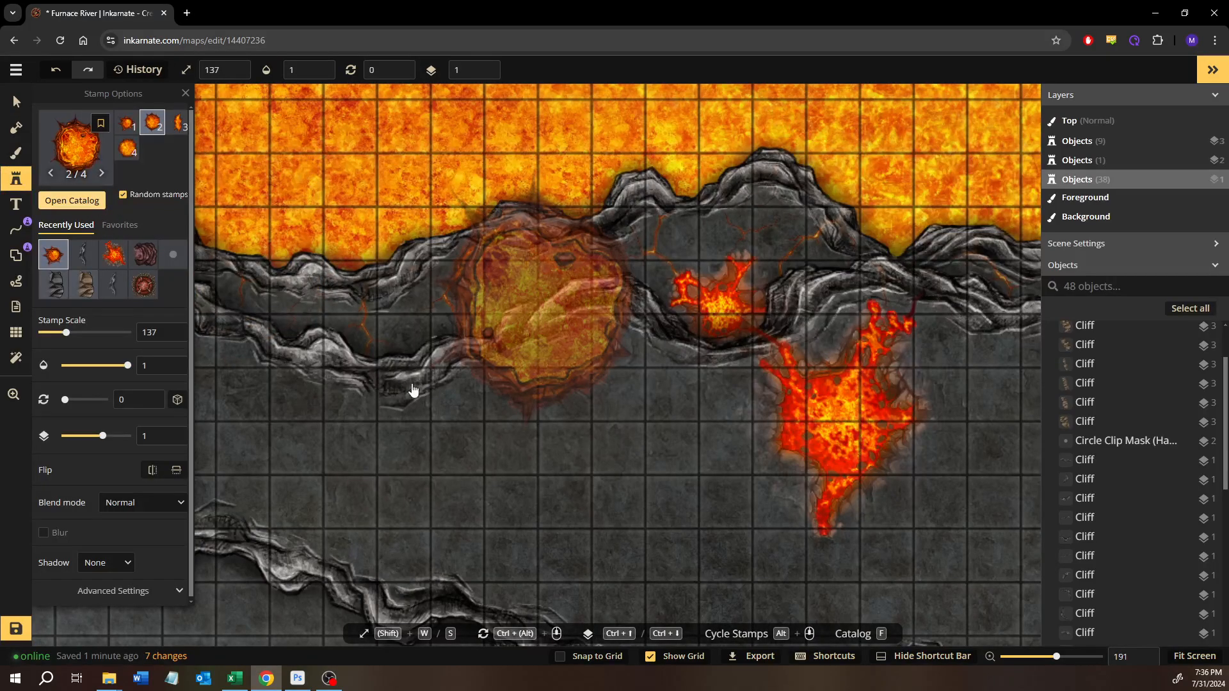
{"action": "key", "text": "f"}
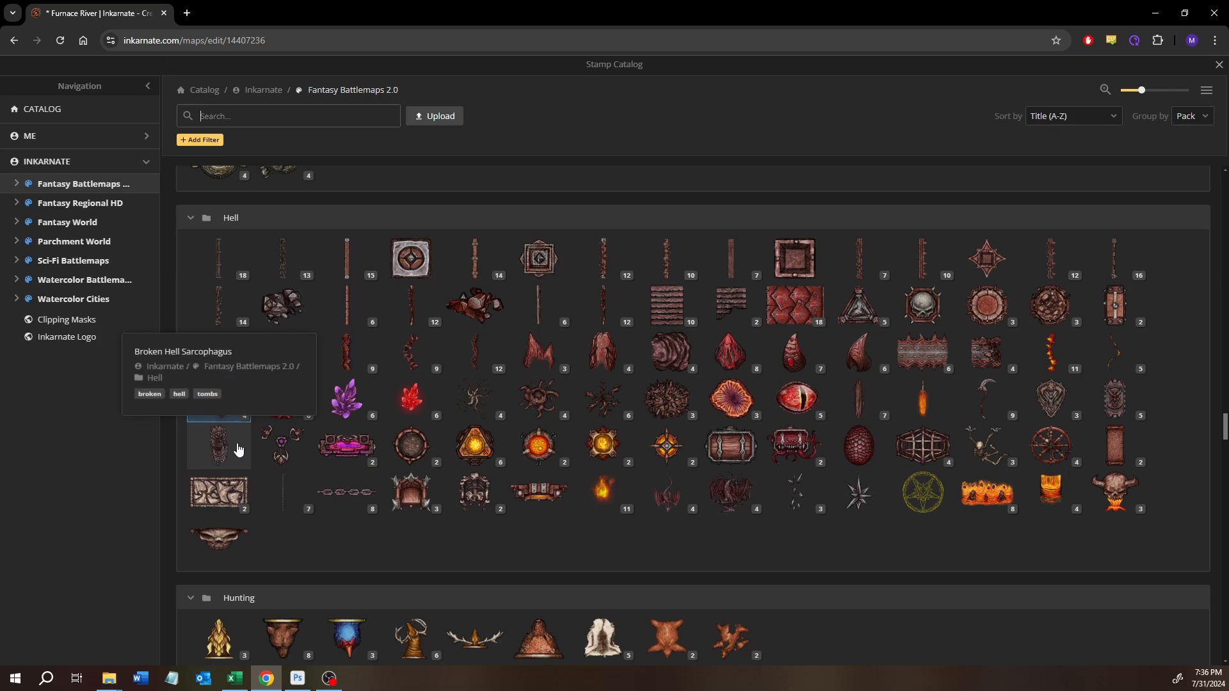
{"action": "left_click", "coordinate": [1070, 420]}
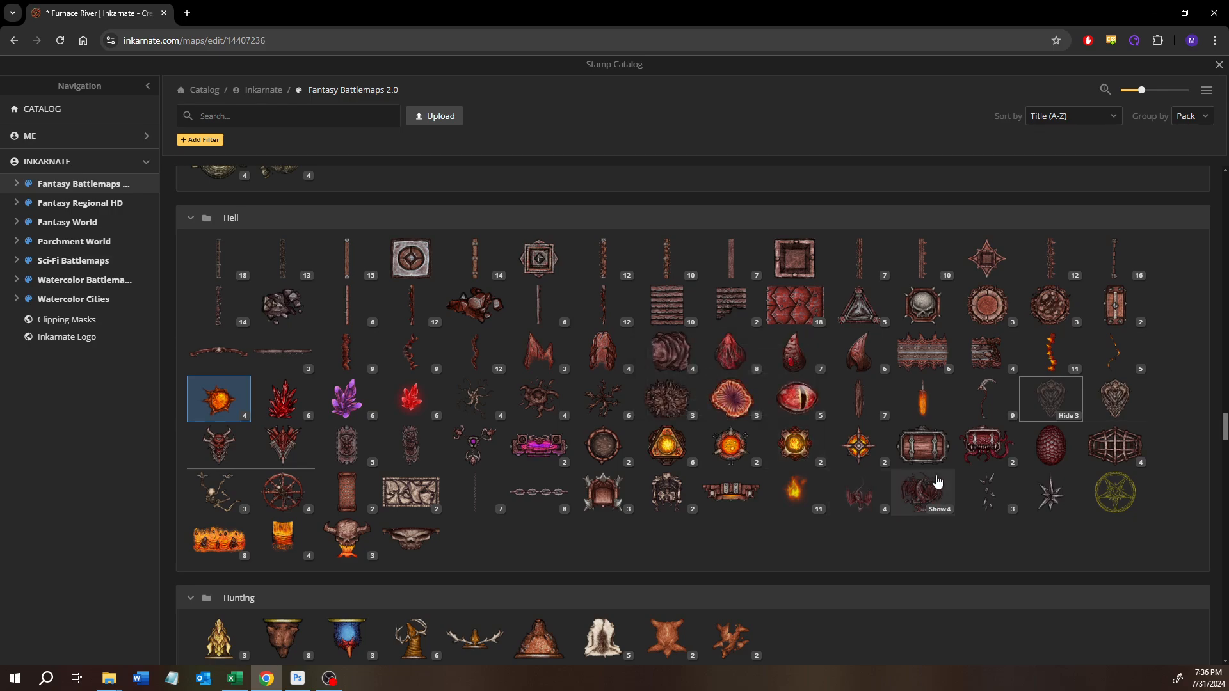
{"action": "left_click", "coordinate": [1051, 446]}
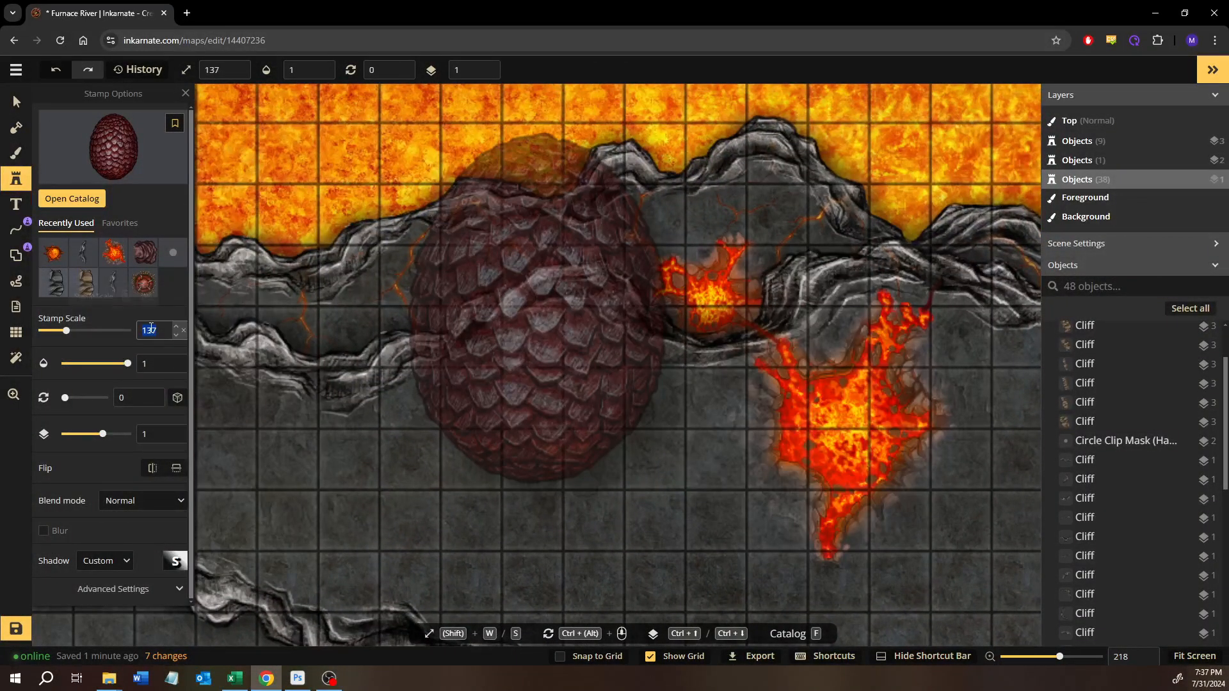
{"action": "type", "text": "30"}
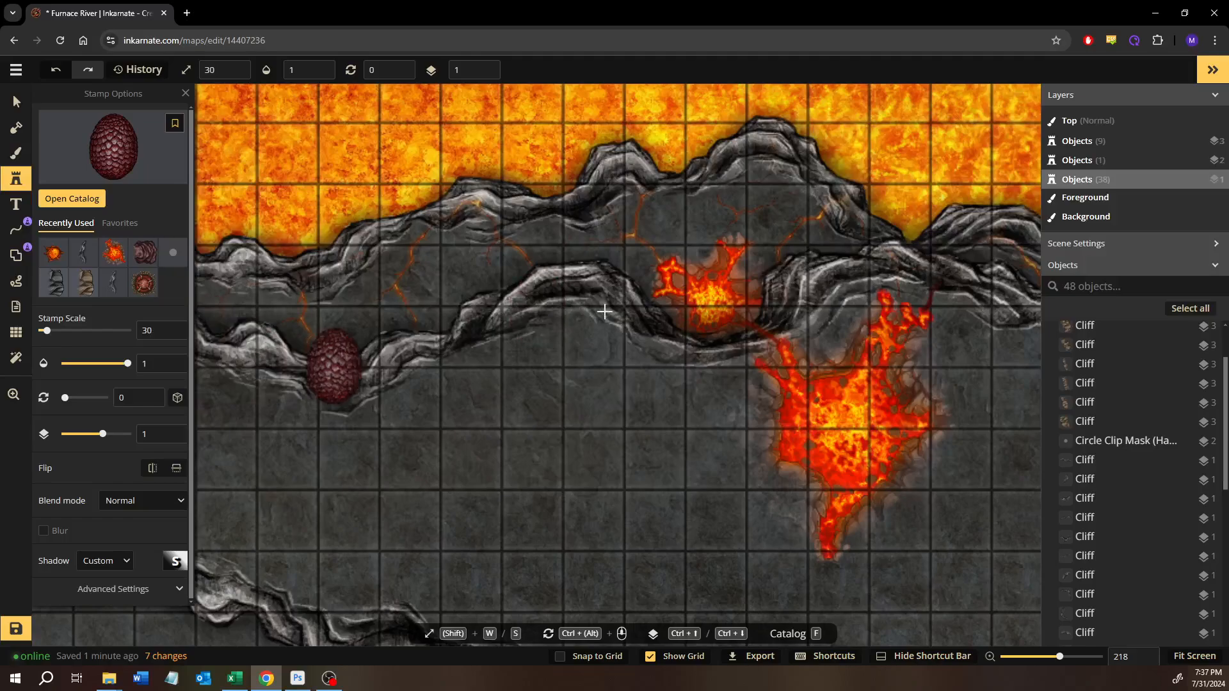
- Look over the southern plateau, its lava splashes and surrounding cliffs for a spot to place stamps
{"action": "scroll", "coordinate": [653, 310], "scroll_direction": "up", "scroll_amount": 1}
{"action": "scroll", "coordinate": [653, 311], "scroll_direction": "up", "scroll_amount": 2}
{"action": "left_click_drag", "start_coordinate": [656, 361], "coordinate": [489, 318]}
{"action": "scroll", "coordinate": [488, 318], "scroll_direction": "down", "scroll_amount": 3}
{"action": "scroll", "coordinate": [592, 334], "scroll_direction": "down", "scroll_amount": 1}
{"action": "left_click_drag", "start_coordinate": [681, 378], "coordinate": [480, 320]}
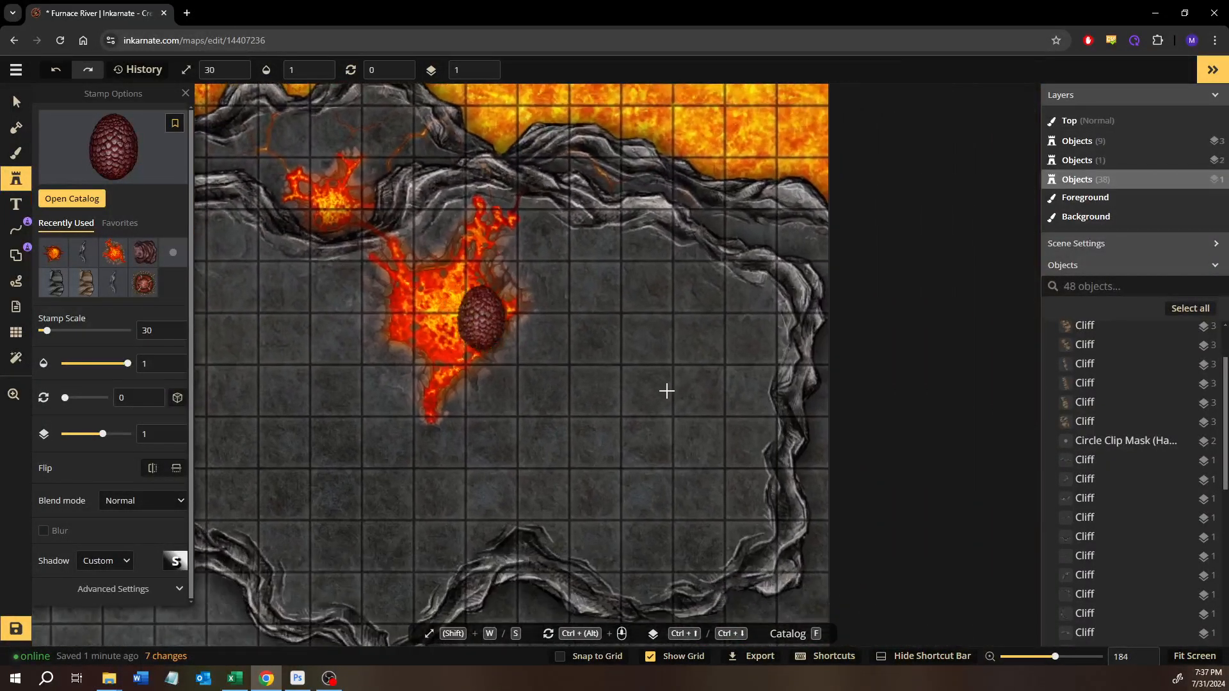
{"action": "scroll", "coordinate": [667, 390], "scroll_direction": "down", "scroll_amount": 1}
{"action": "left_click", "coordinate": [16, 101]}
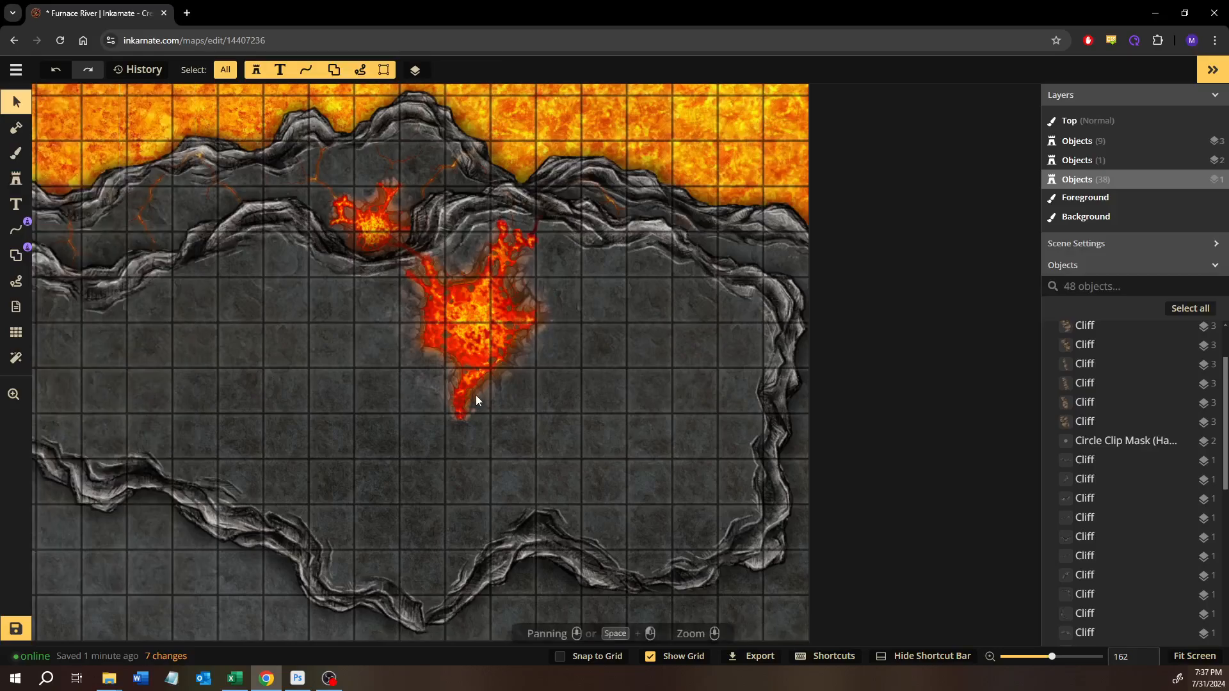
{"action": "scroll", "coordinate": [290, 411], "scroll_direction": "down", "scroll_amount": 2}
{"action": "left_click_drag", "start_coordinate": [274, 382], "coordinate": [637, 399]}
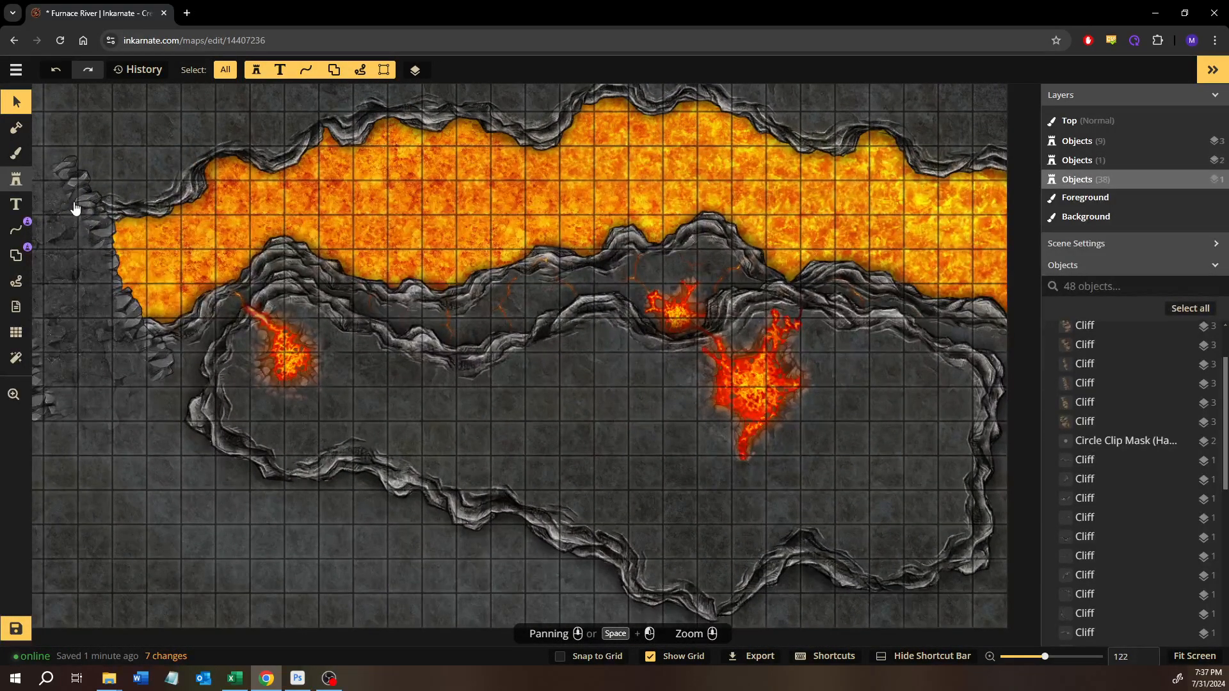
- Select the Dragon Egg stamp again and place one at scale 30 in the middle of the southern plateau
{"action": "left_click", "coordinate": [16, 179]}
{"action": "key", "text": "f"}
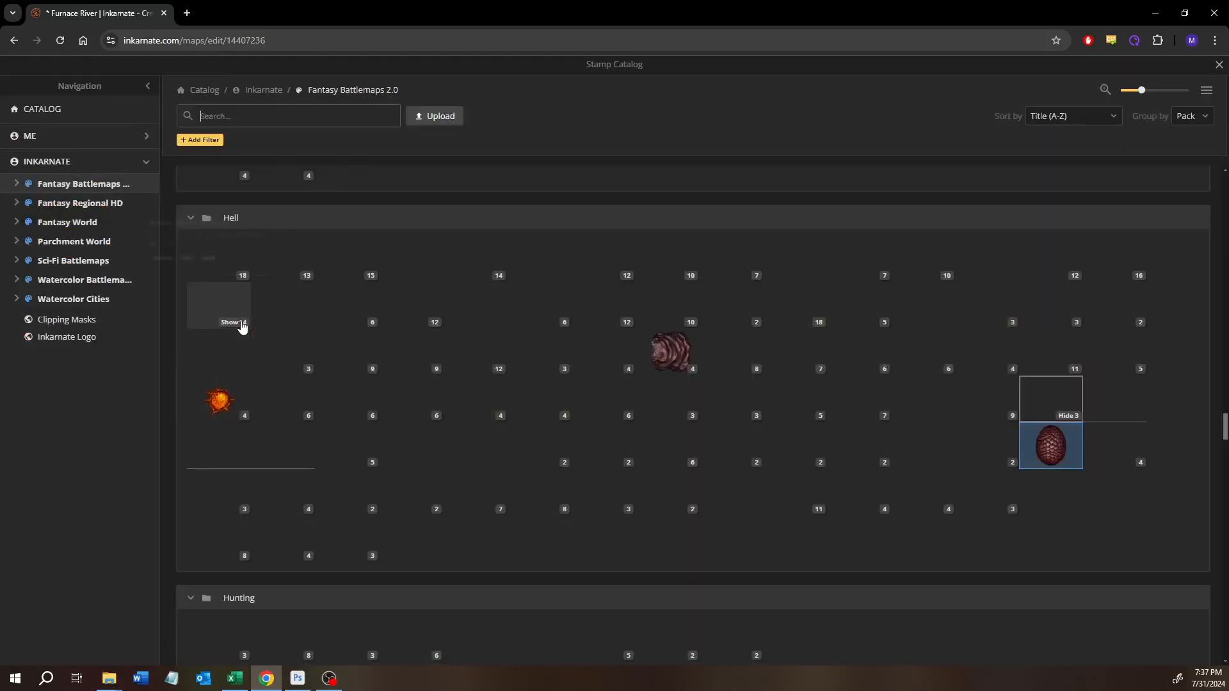
{"action": "left_click", "coordinate": [1051, 451]}
{"action": "left_click", "coordinate": [527, 429]}
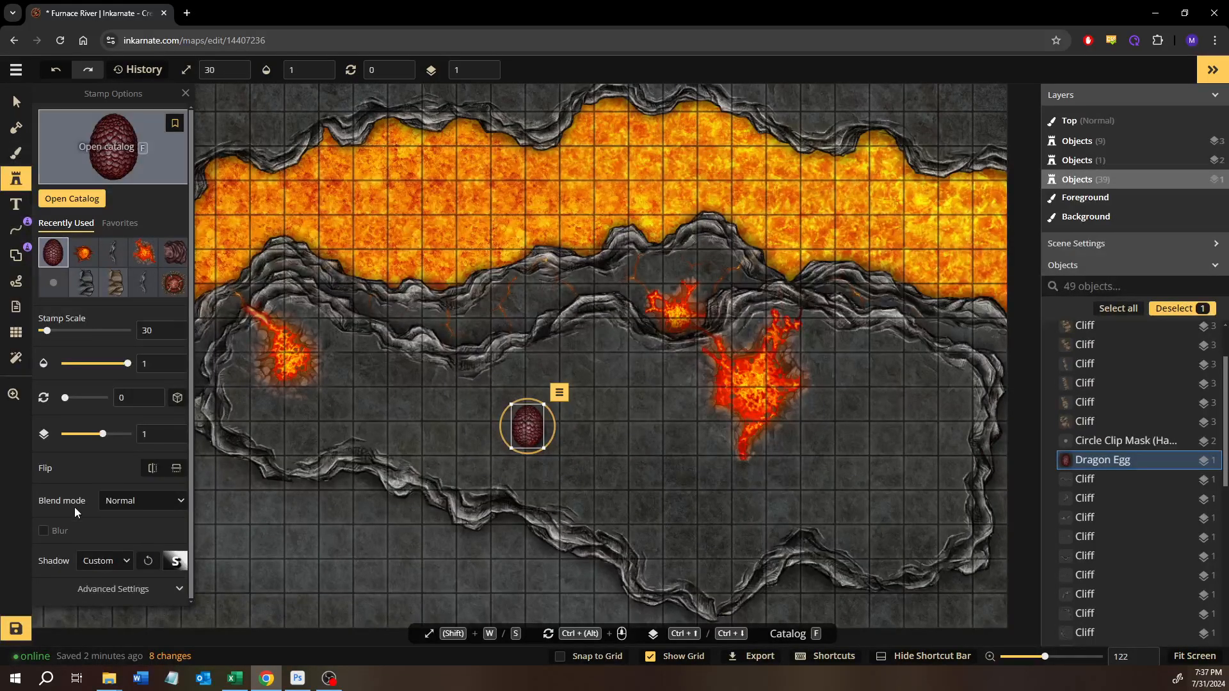
- Try a hue of 92 on the dragon egg and remove the egg from the plateau
{"action": "scroll", "coordinate": [112, 525], "scroll_direction": "down", "scroll_amount": 3}
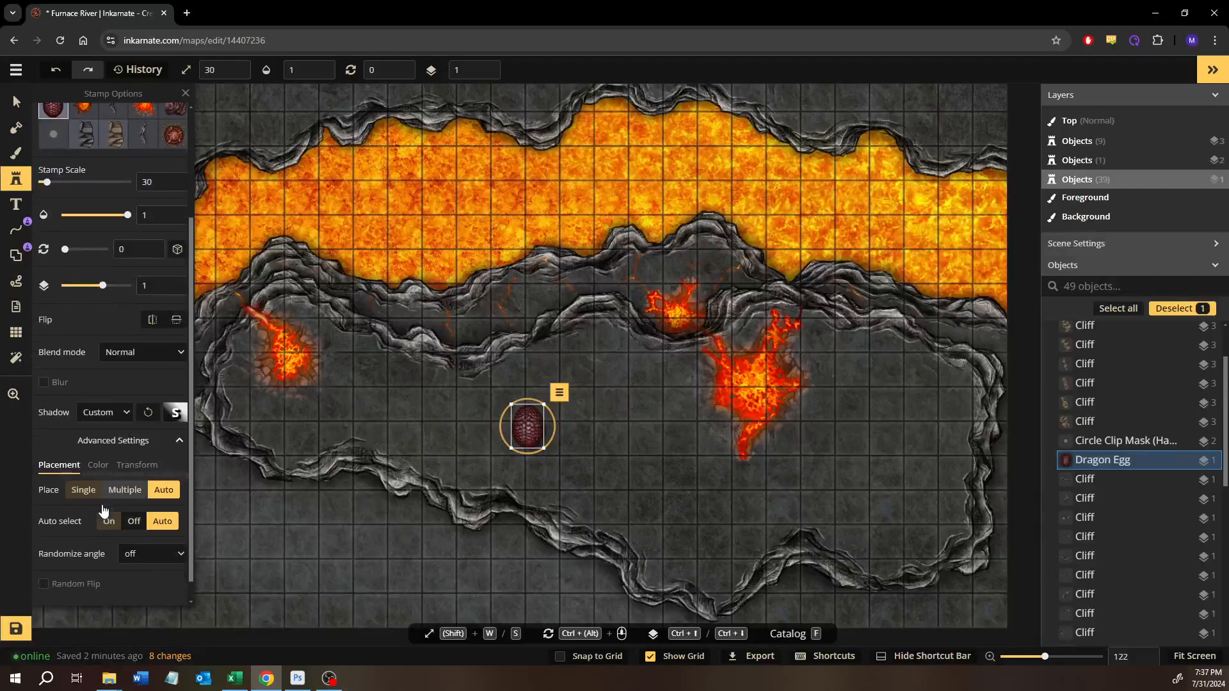
{"action": "left_click", "coordinate": [97, 441]}
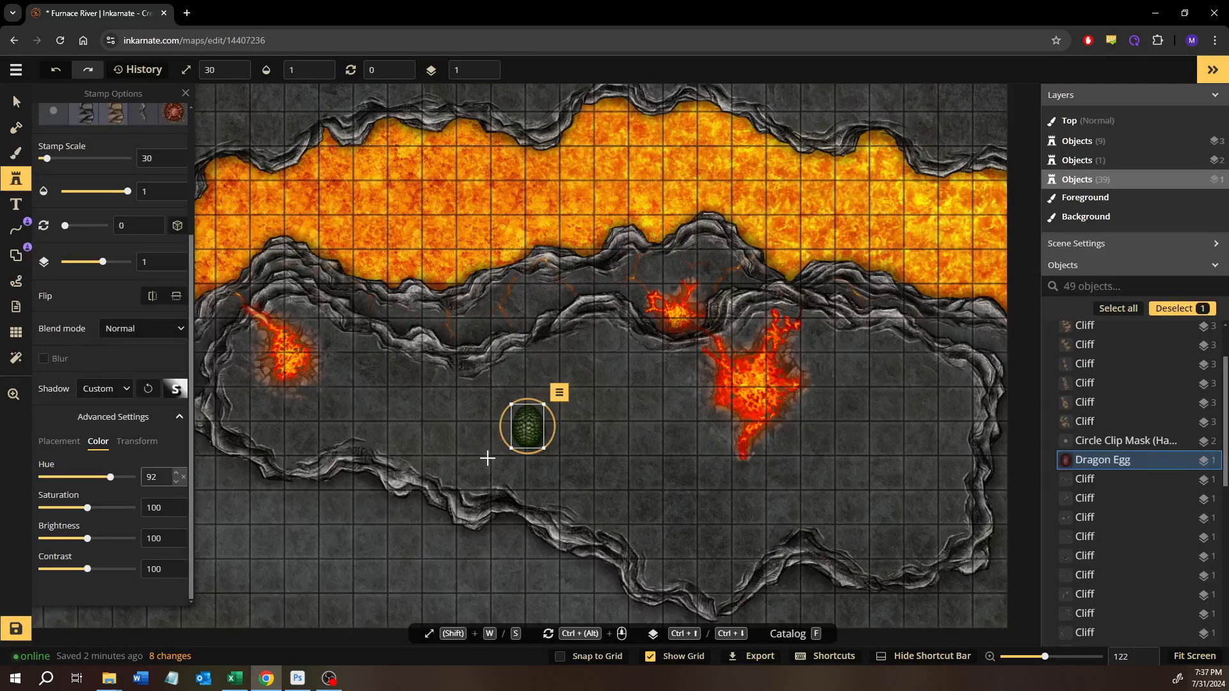
{"action": "scroll", "coordinate": [487, 458], "scroll_direction": "up", "scroll_amount": 10}
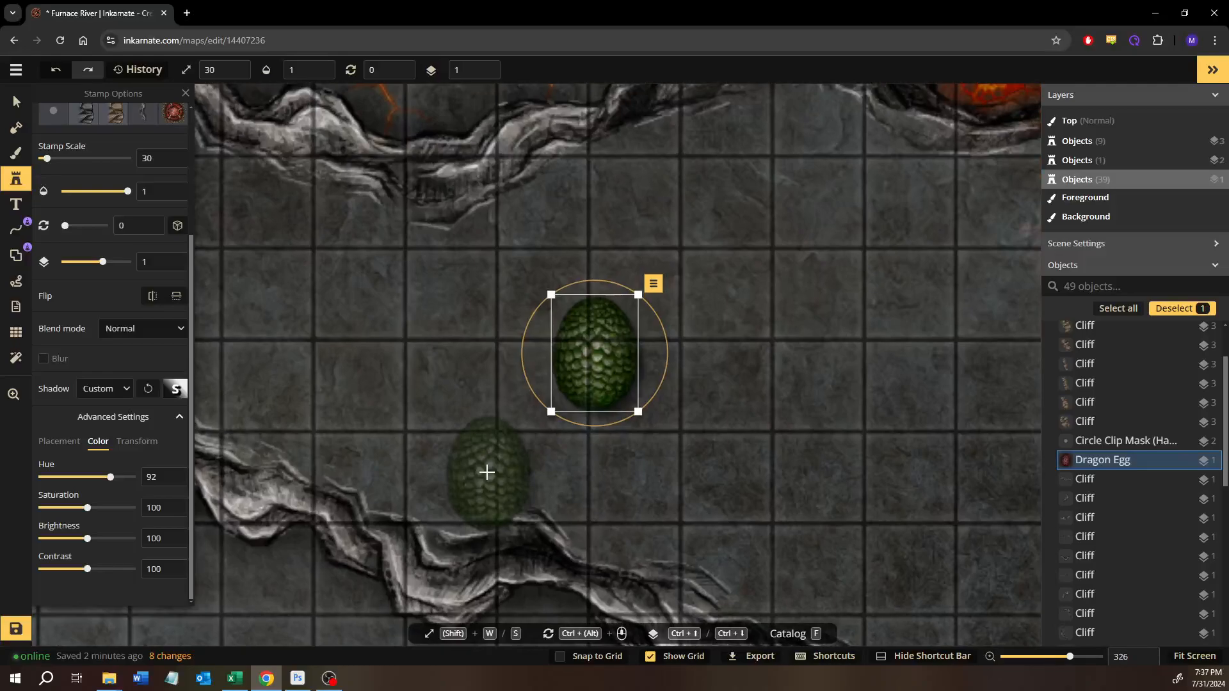
{"action": "key", "text": "Delete"}
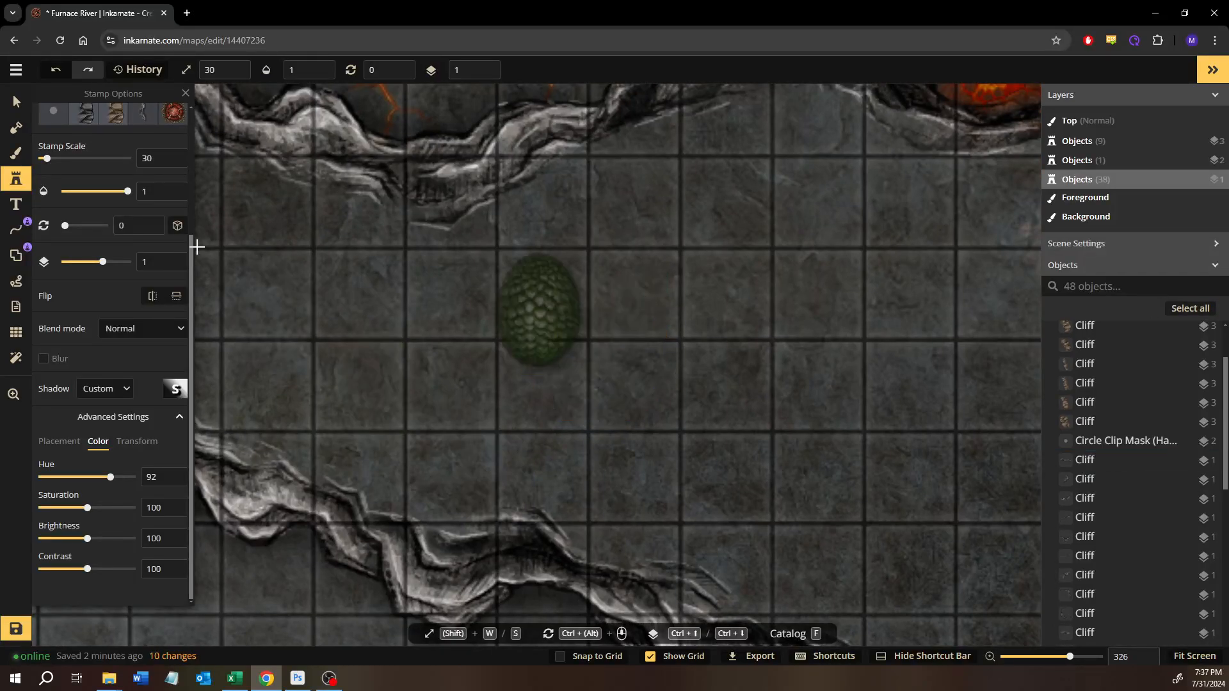
- Browse the stamp catalog's Fantasy Battlemaps 2.0 packs, from Hell down to Terrain and Trains, for further stamps to add
{"action": "scroll", "coordinate": [50, 166], "scroll_direction": "up", "scroll_amount": 3}
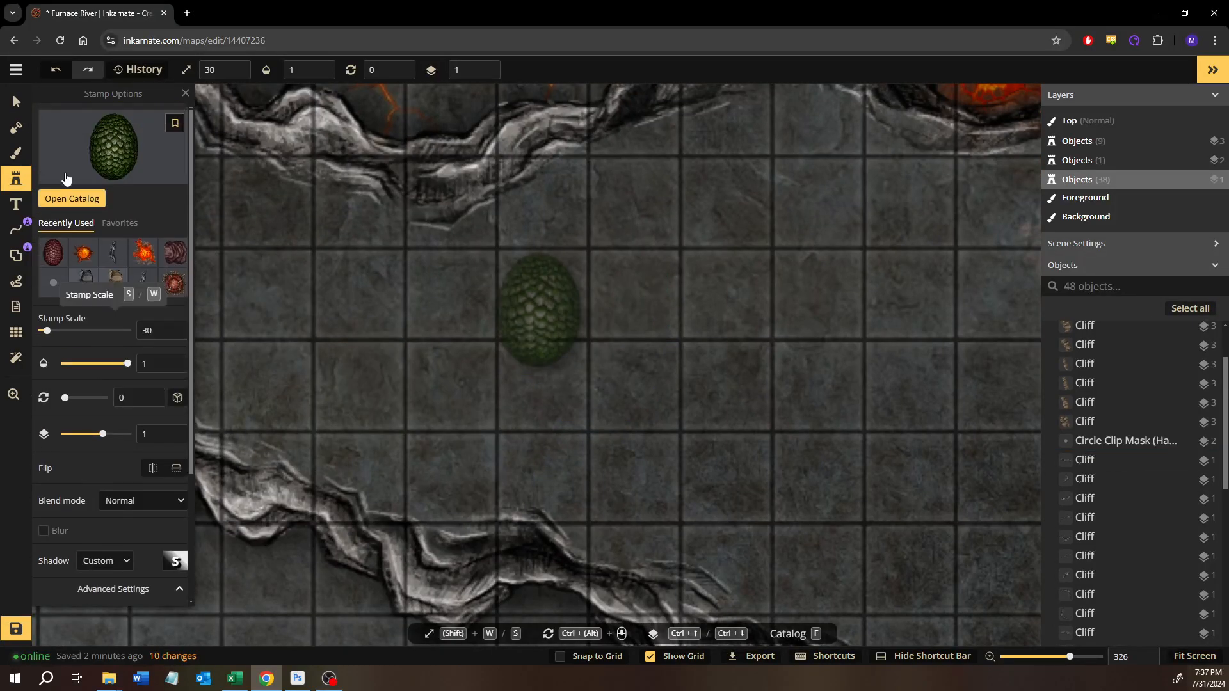
{"action": "left_click", "coordinate": [84, 134]}
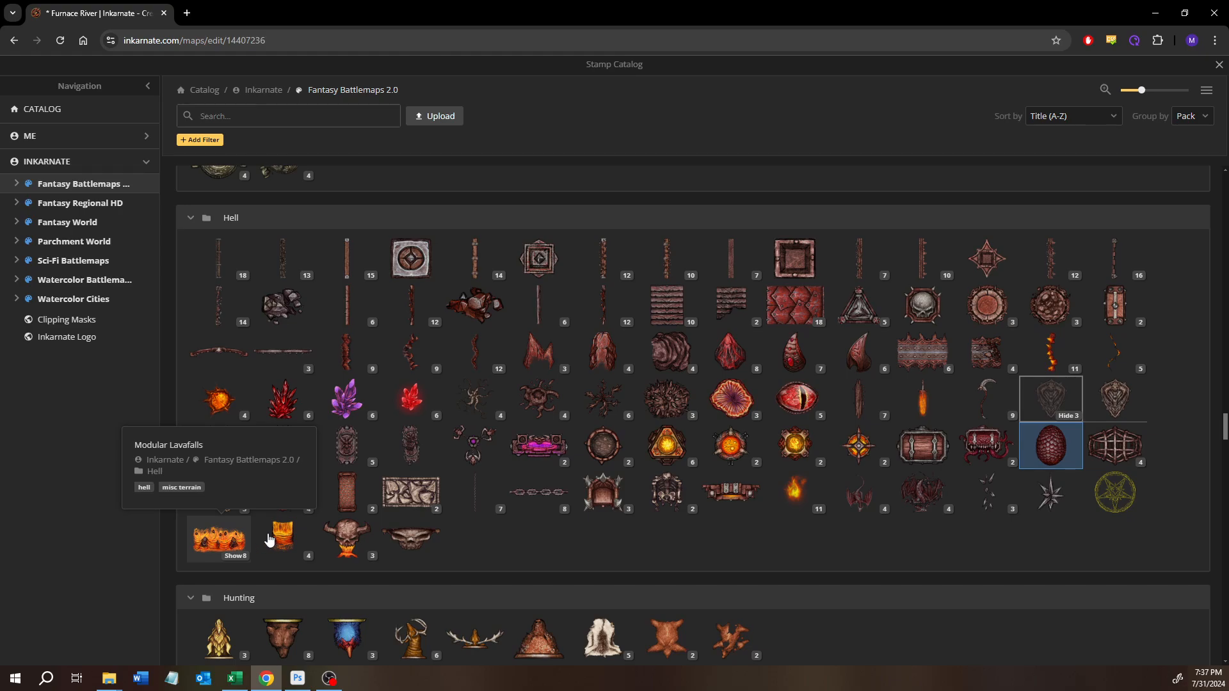
{"action": "scroll", "coordinate": [480, 378], "scroll_direction": "down", "scroll_amount": 4}
{"action": "scroll", "coordinate": [492, 345], "scroll_direction": "down", "scroll_amount": 18}
{"action": "scroll", "coordinate": [491, 383], "scroll_direction": "down", "scroll_amount": 8}
{"action": "scroll", "coordinate": [490, 382], "scroll_direction": "down", "scroll_amount": 7}
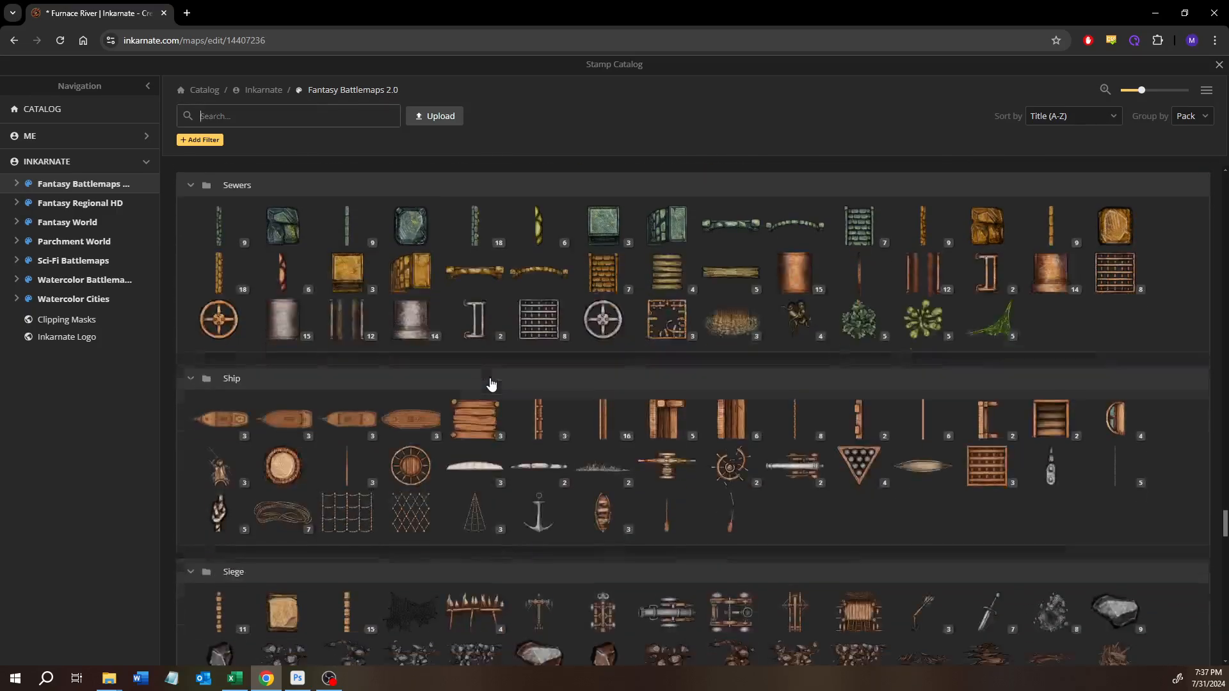
{"action": "scroll", "coordinate": [491, 383], "scroll_direction": "down", "scroll_amount": 8}
{"action": "scroll", "coordinate": [490, 382], "scroll_direction": "down", "scroll_amount": 8}
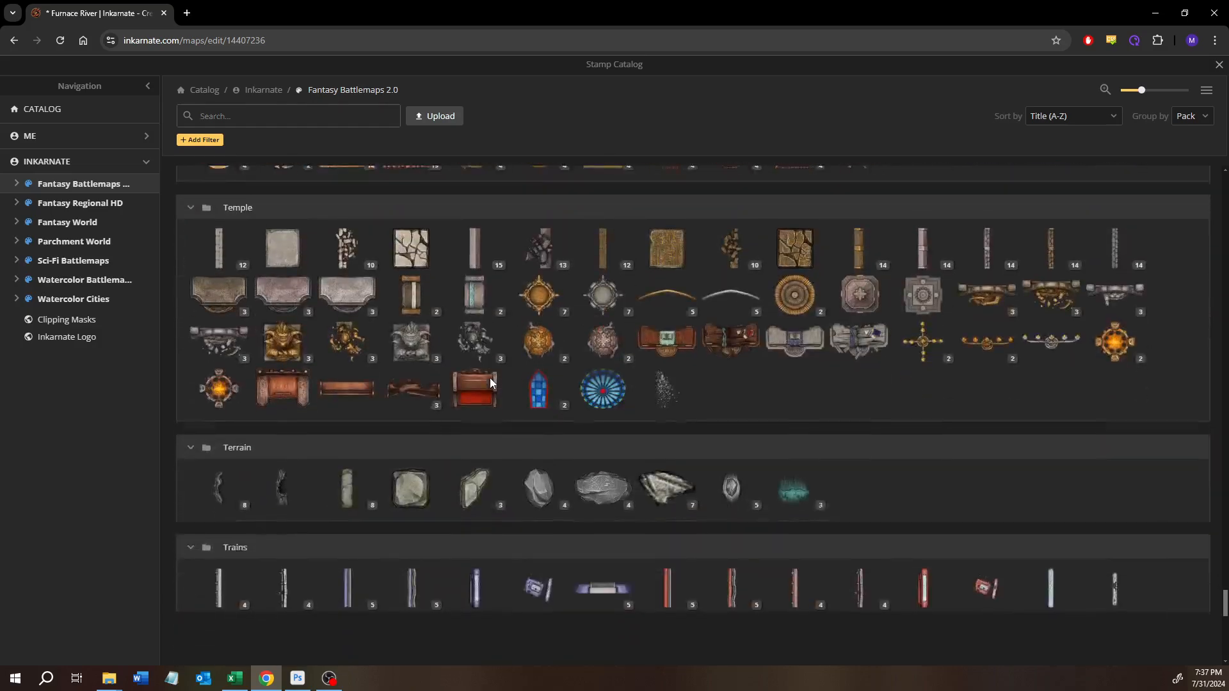
{"action": "scroll", "coordinate": [490, 383], "scroll_direction": "down", "scroll_amount": 2}
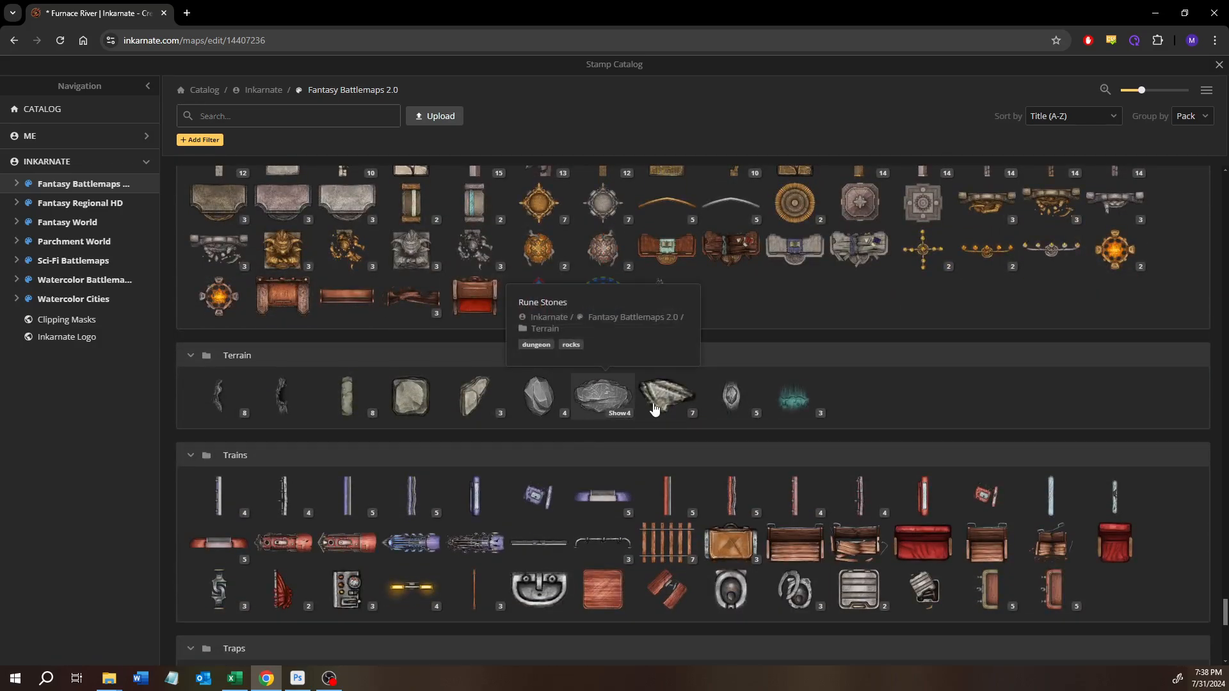
{"action": "left_click", "coordinate": [1219, 65]}
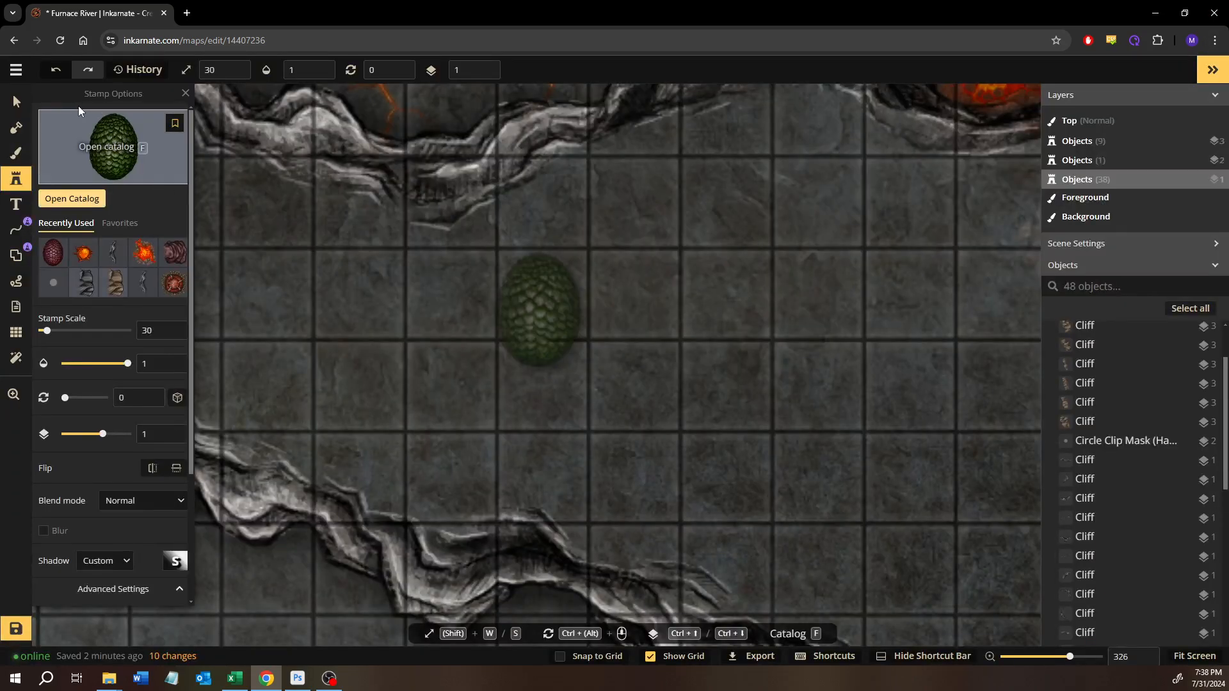
- Add a small irregular island about one and a half grid squares wide to the mask in the middle of the lava river
{"action": "left_click", "coordinate": [15, 100]}
{"action": "scroll", "coordinate": [707, 224], "scroll_direction": "down", "scroll_amount": 5}
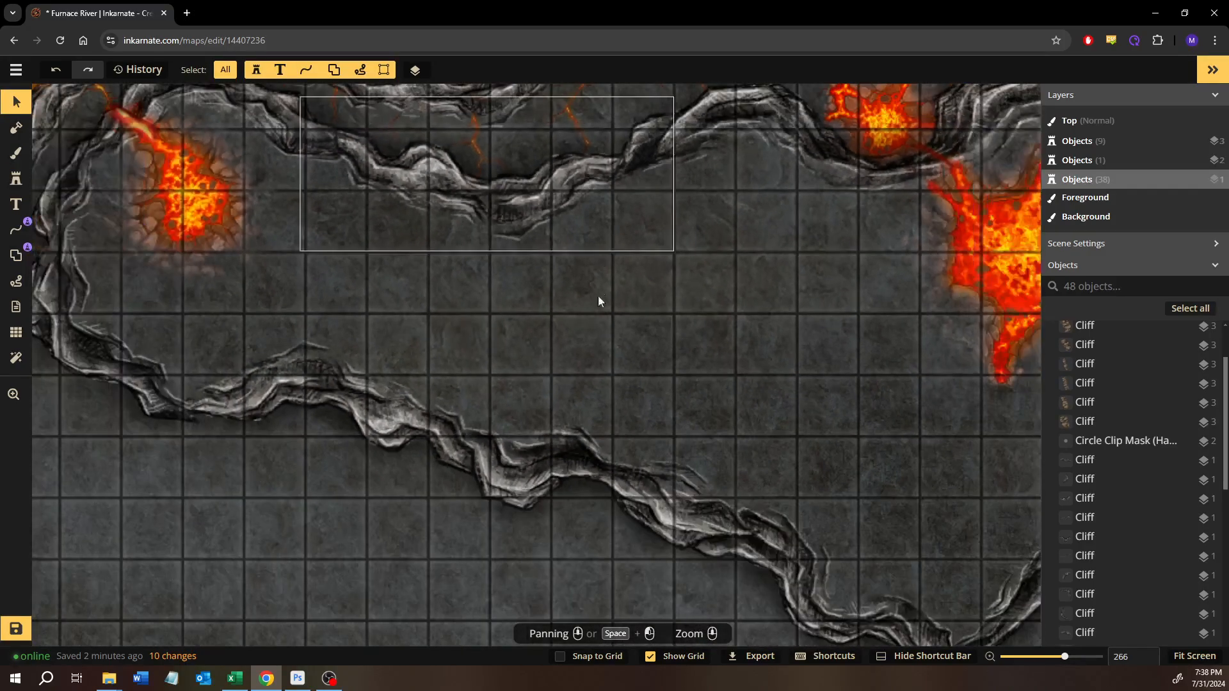
{"action": "scroll", "coordinate": [674, 484], "scroll_direction": "up", "scroll_amount": 3}
{"action": "left_click_drag", "start_coordinate": [448, 194], "coordinate": [408, 367]}
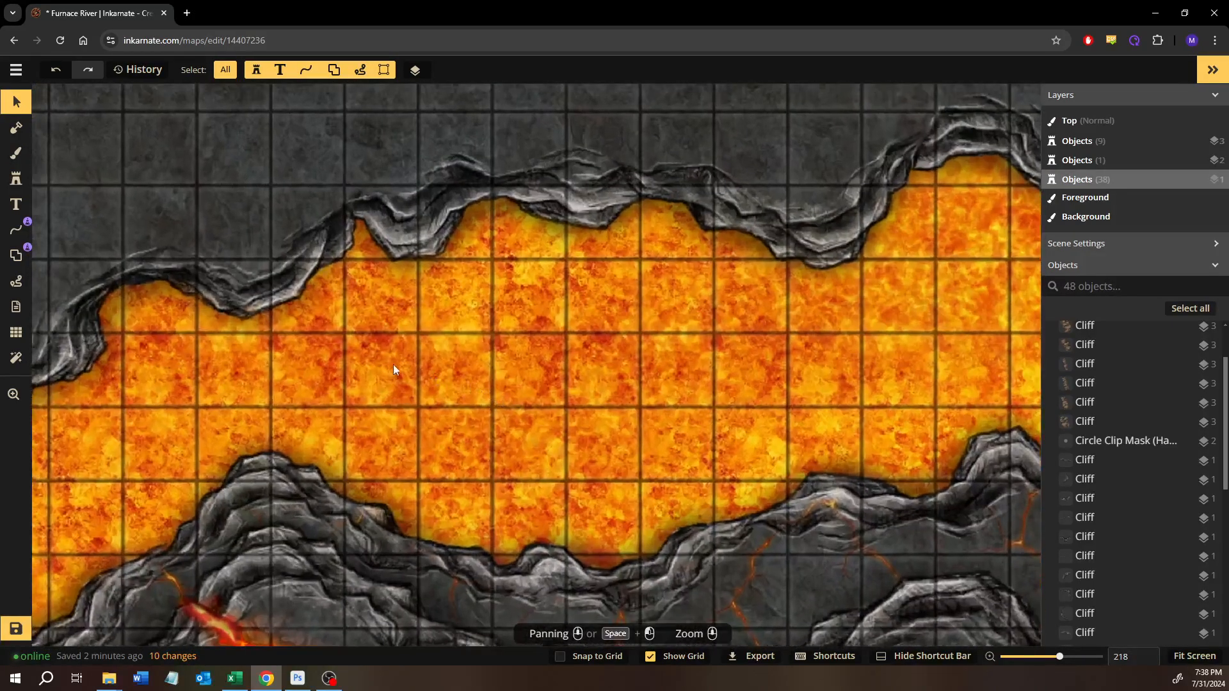
{"action": "scroll", "coordinate": [68, 182], "scroll_direction": "up", "scroll_amount": 2}
{"action": "left_click", "coordinate": [28, 140]}
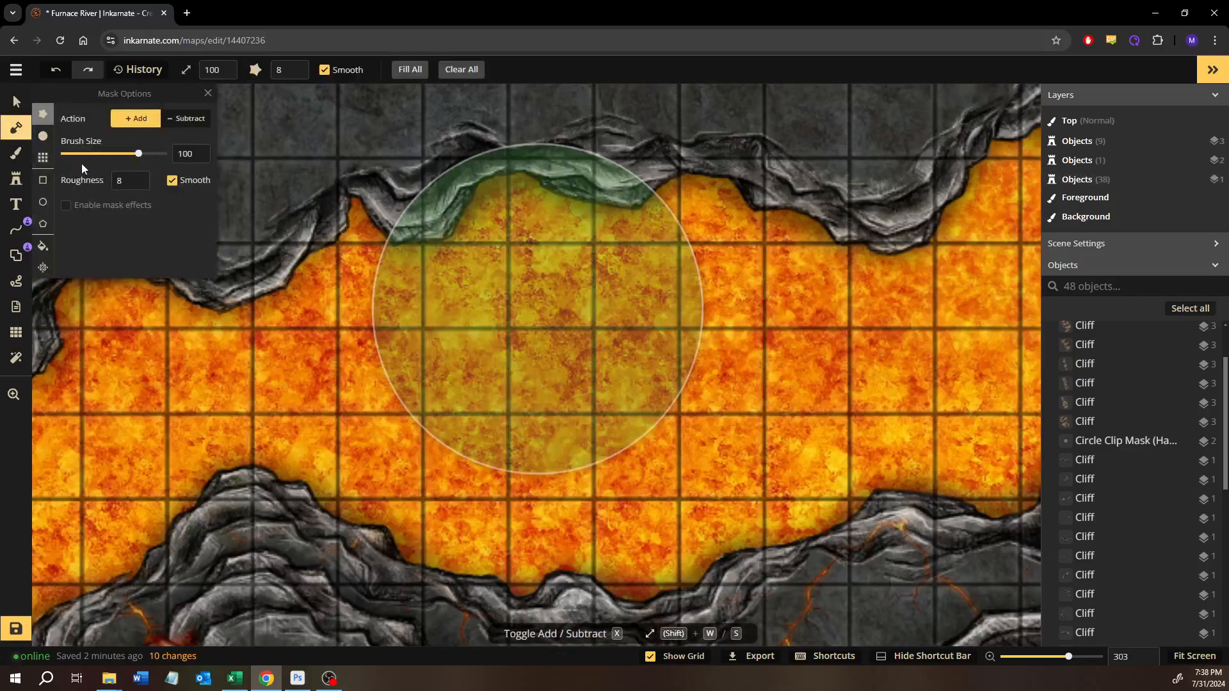
{"action": "left_click", "coordinate": [41, 138]}
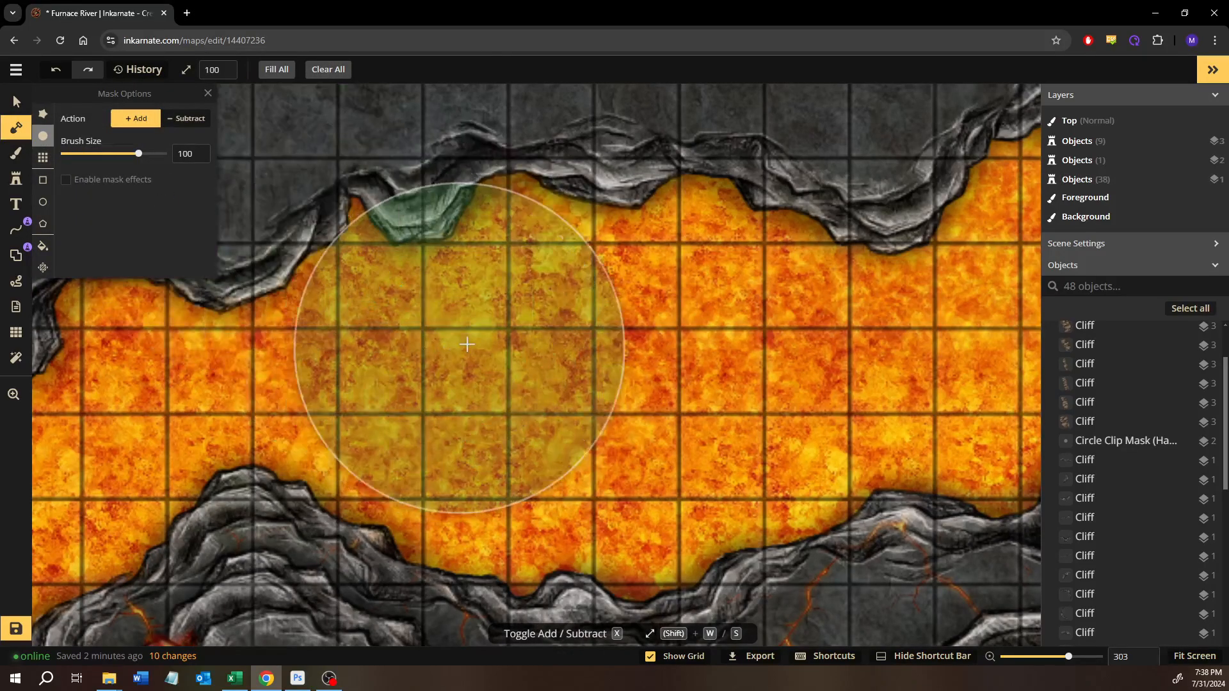
{"action": "key", "text": "s"}
{"action": "key", "text": "s"}
{"action": "key", "text": "s"}
{"action": "key", "text": "s"}
{"action": "key", "text": "s"}
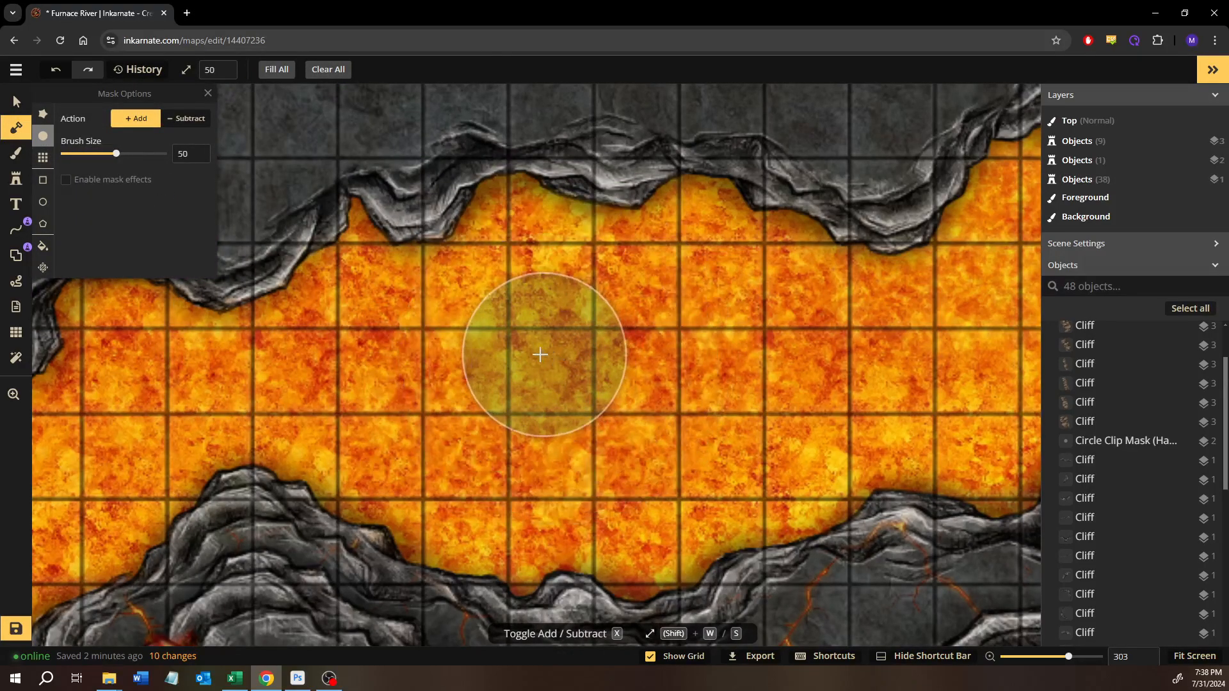
{"action": "key", "text": "s"}
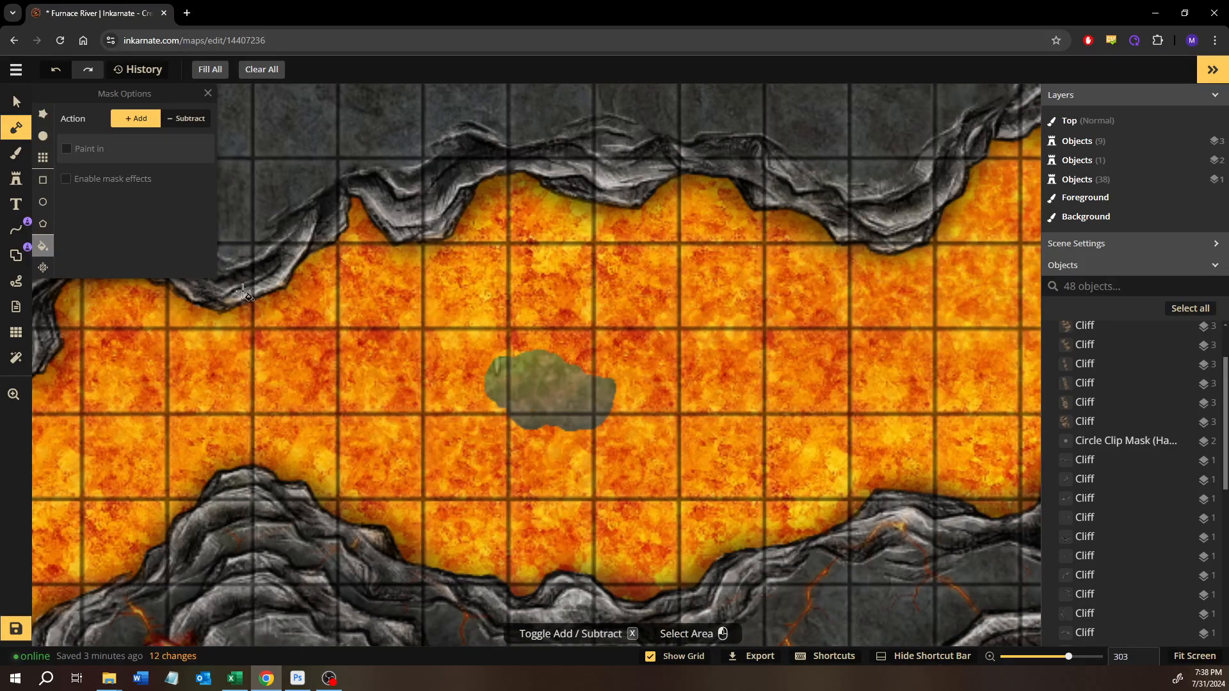
{"action": "left_click", "coordinate": [16, 179]}
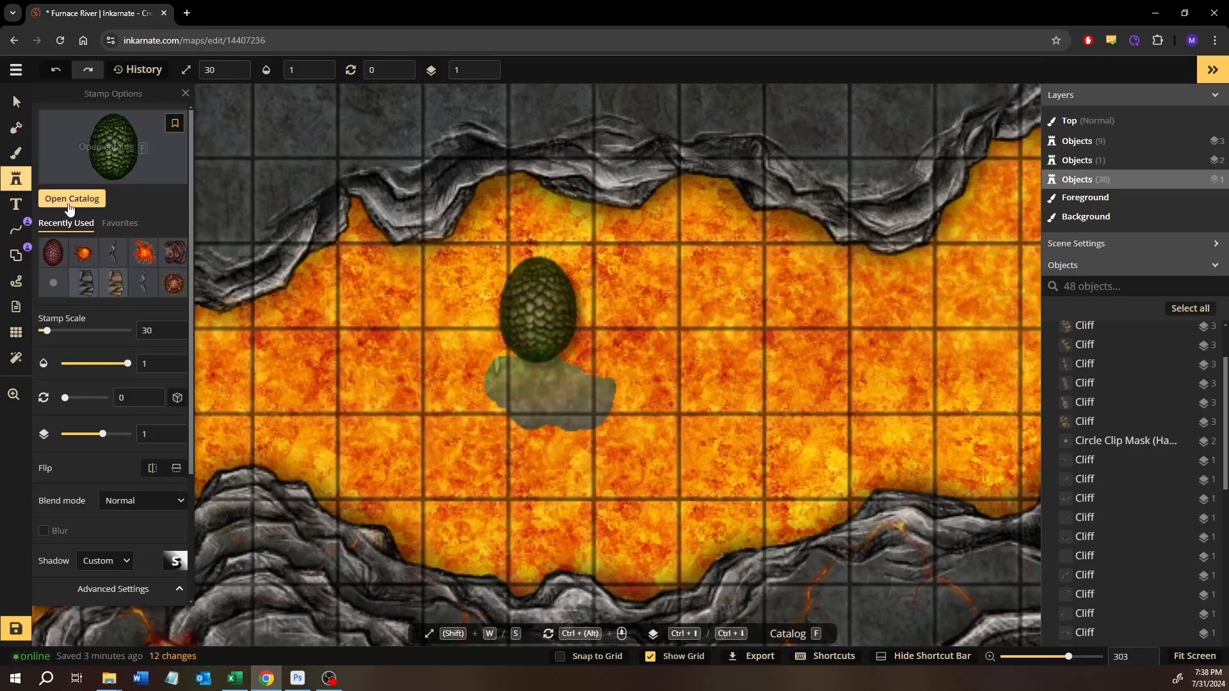
{"action": "left_click", "coordinate": [79, 146]}
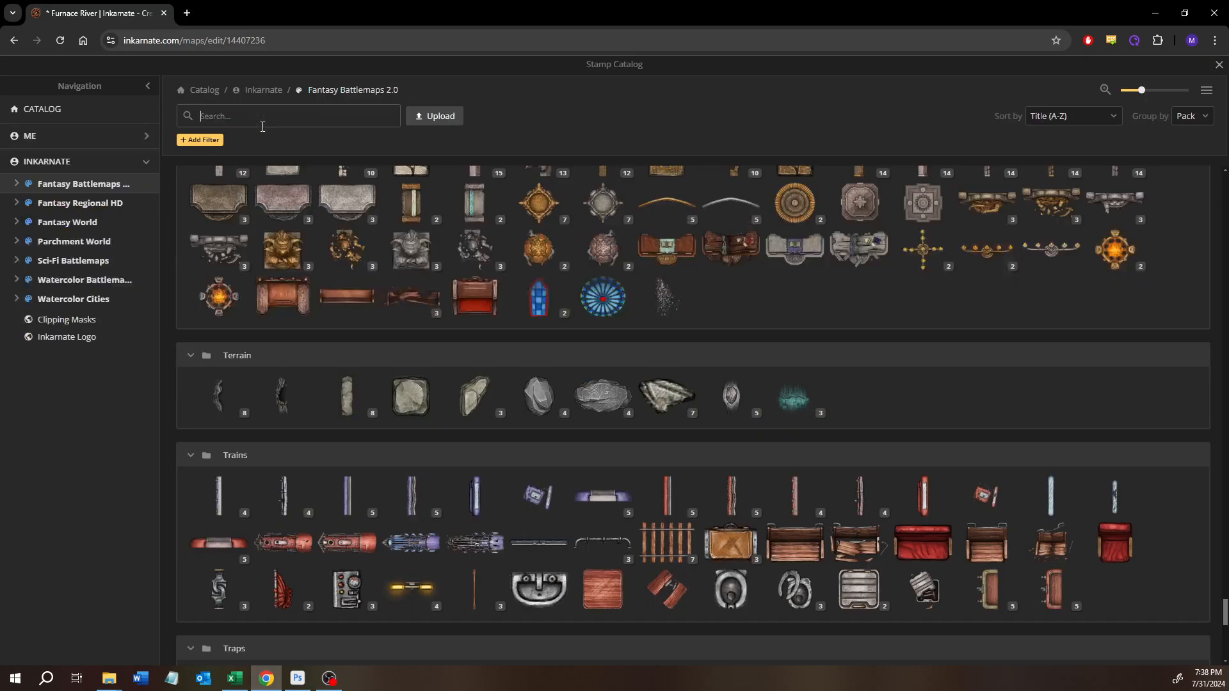
{"action": "left_click", "coordinate": [1221, 67]}
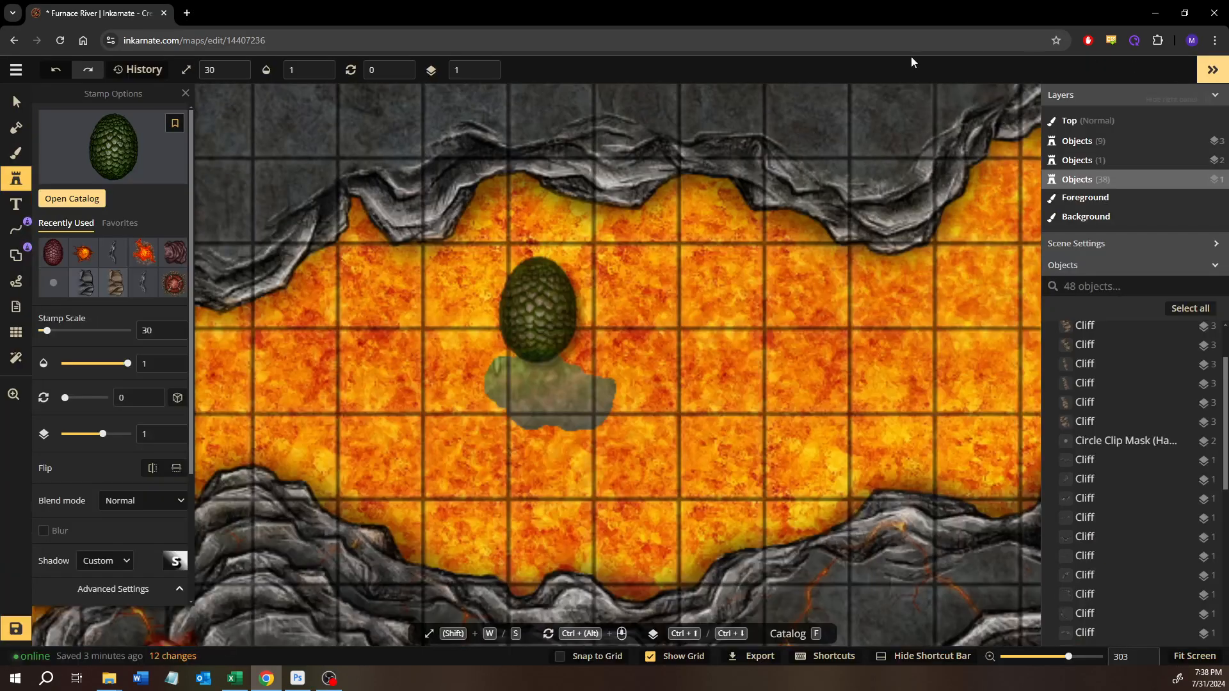
- Choose the near-black stone texture from the texture catalog's Dungeons pack for the brush and set its texture scale to 30
{"action": "left_click", "coordinate": [17, 153]}
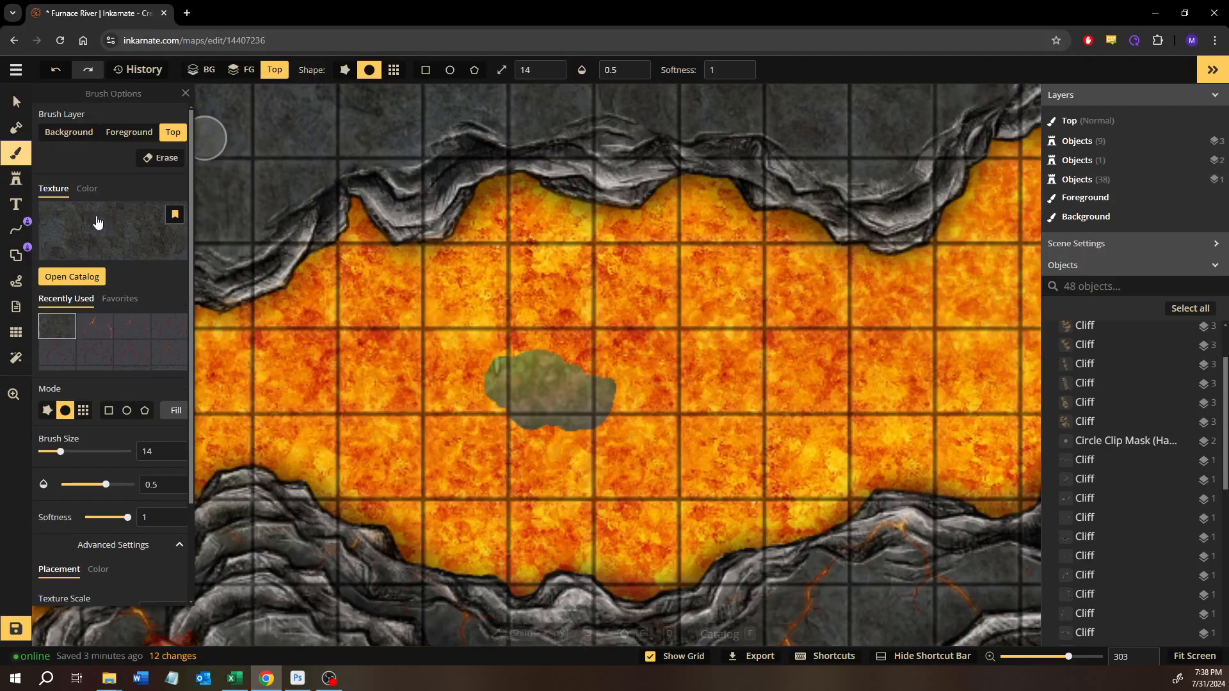
{"action": "left_click", "coordinate": [72, 189]}
{"action": "left_click", "coordinate": [62, 189]}
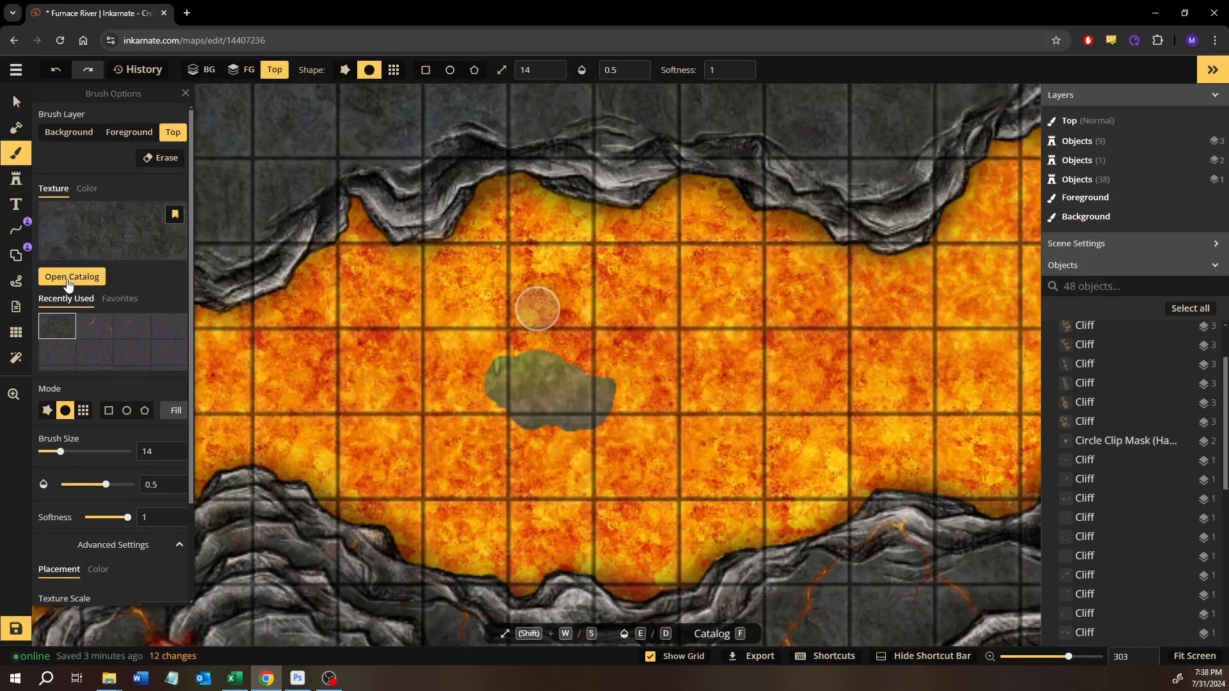
{"action": "left_click", "coordinate": [103, 278]}
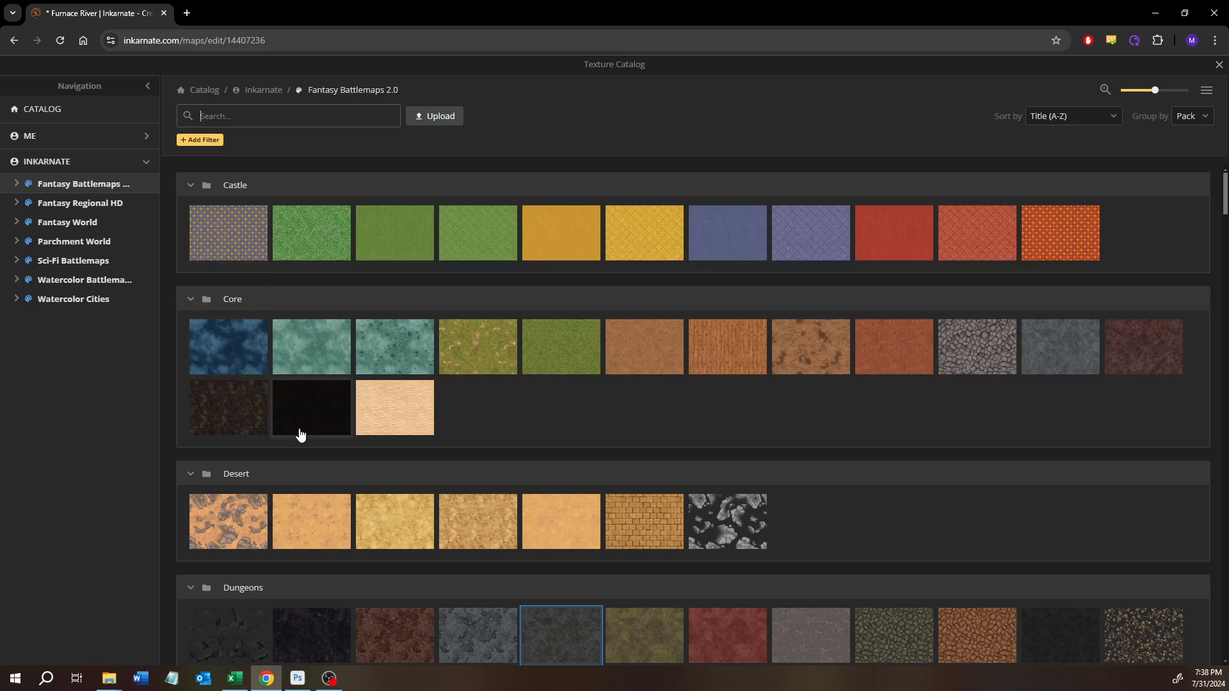
{"action": "mouse_move", "coordinate": [300, 436]}
{"action": "scroll", "coordinate": [300, 436], "scroll_direction": "down", "scroll_amount": 3}
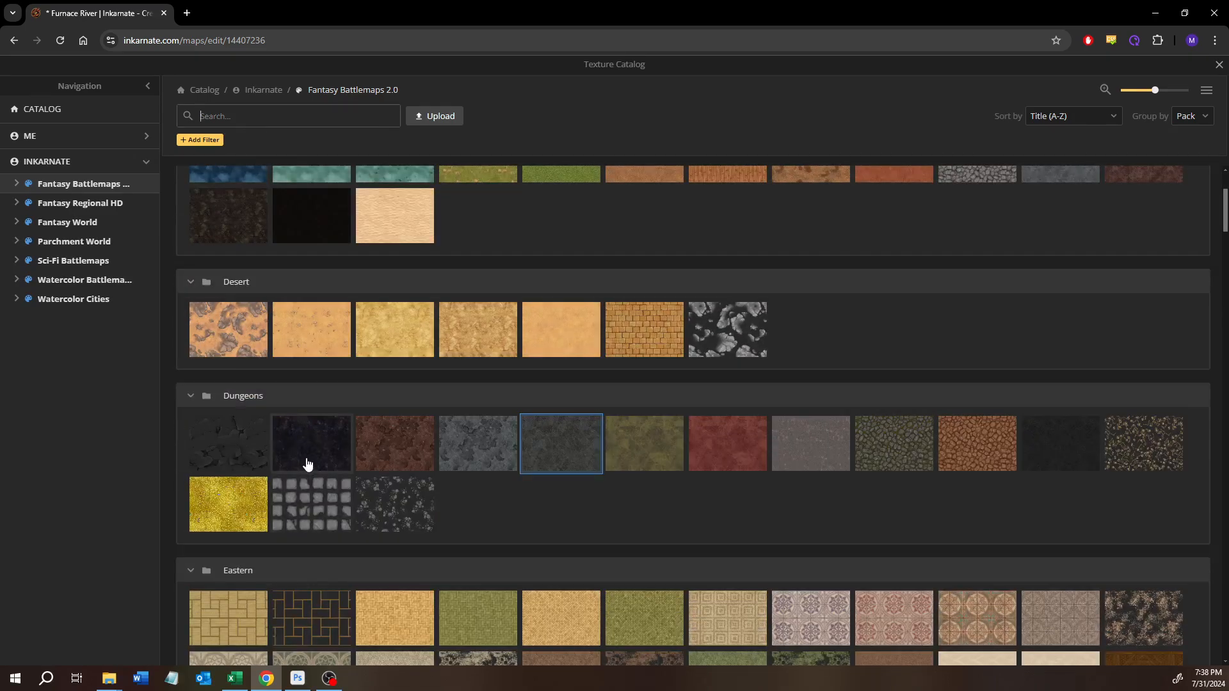
{"action": "mouse_move", "coordinate": [307, 463]}
{"action": "mouse_move", "coordinate": [1065, 474]}
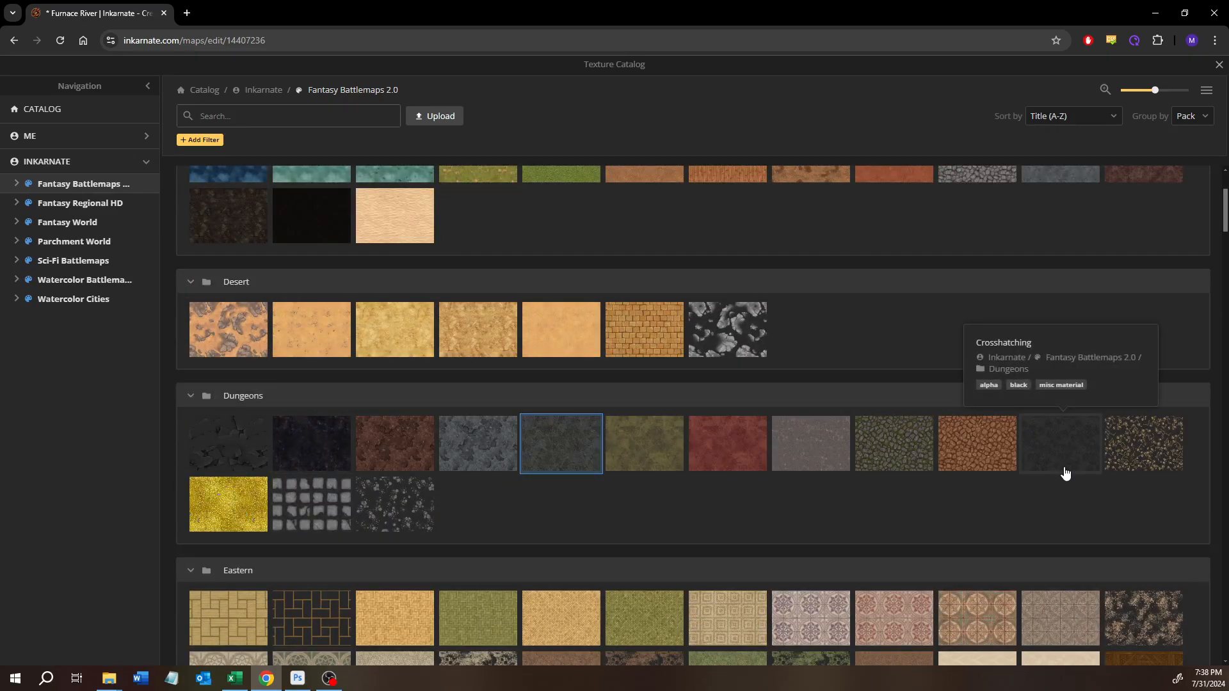
{"action": "left_click", "coordinate": [313, 435]}
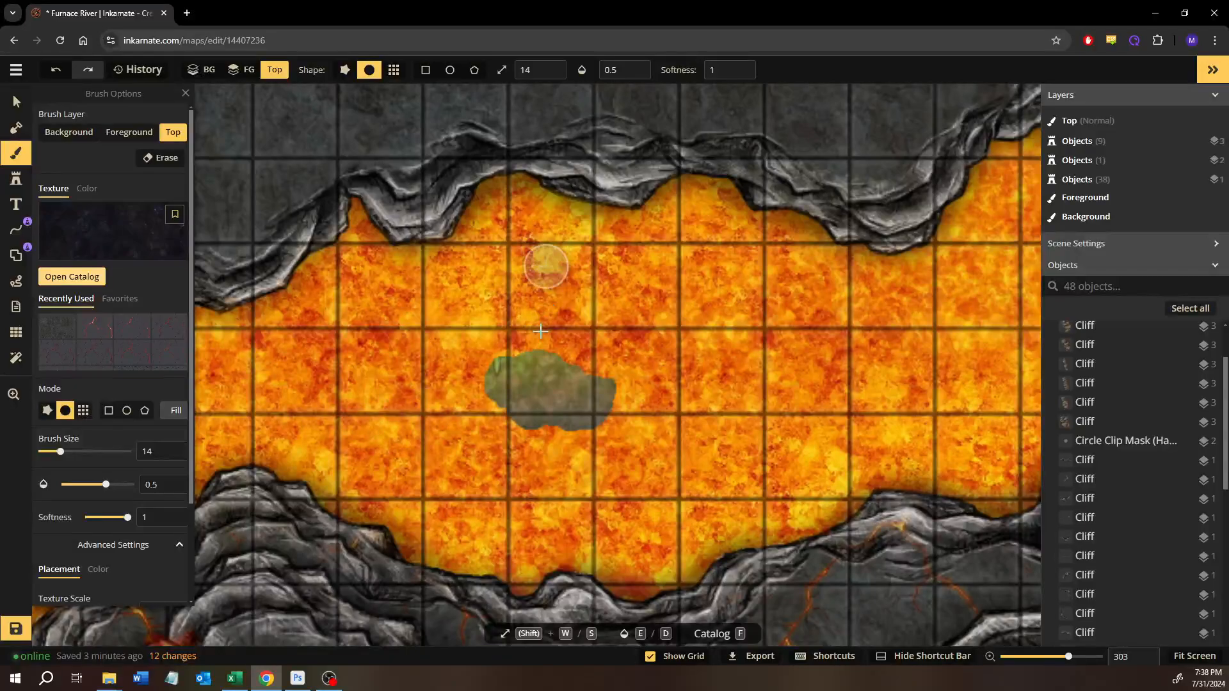
{"action": "scroll", "coordinate": [541, 331], "scroll_direction": "up", "scroll_amount": 2}
{"action": "scroll", "coordinate": [128, 543], "scroll_direction": "down", "scroll_amount": 2}
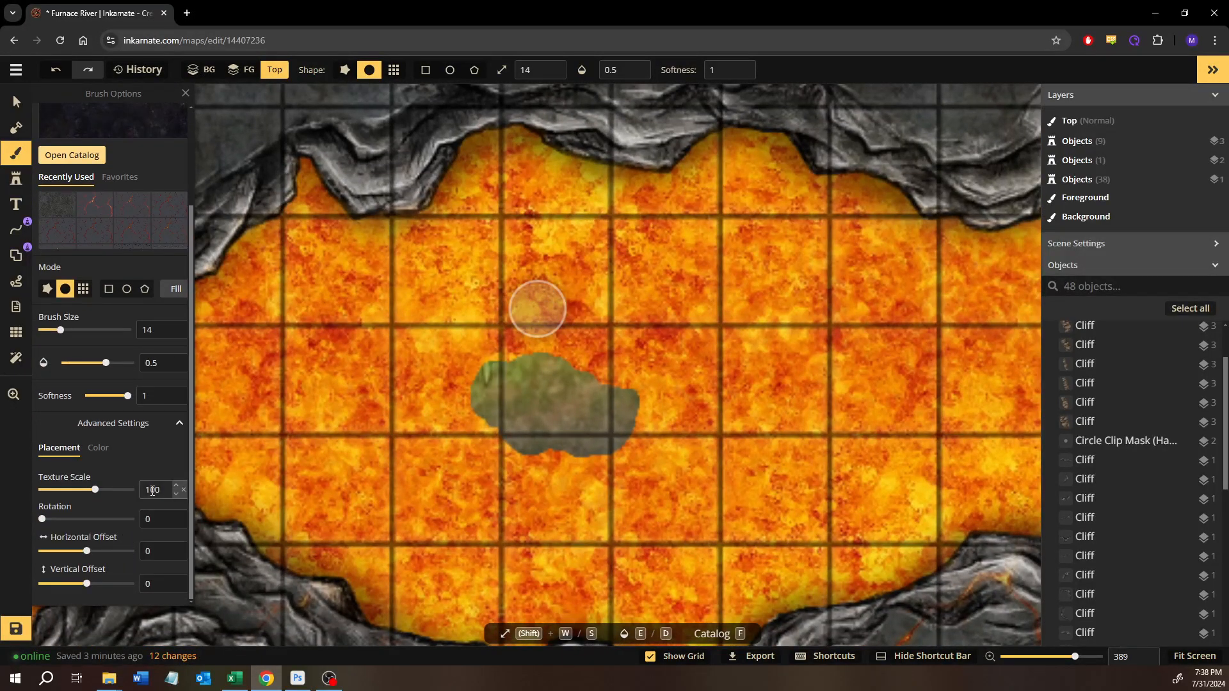
{"action": "type", "text": "30"}
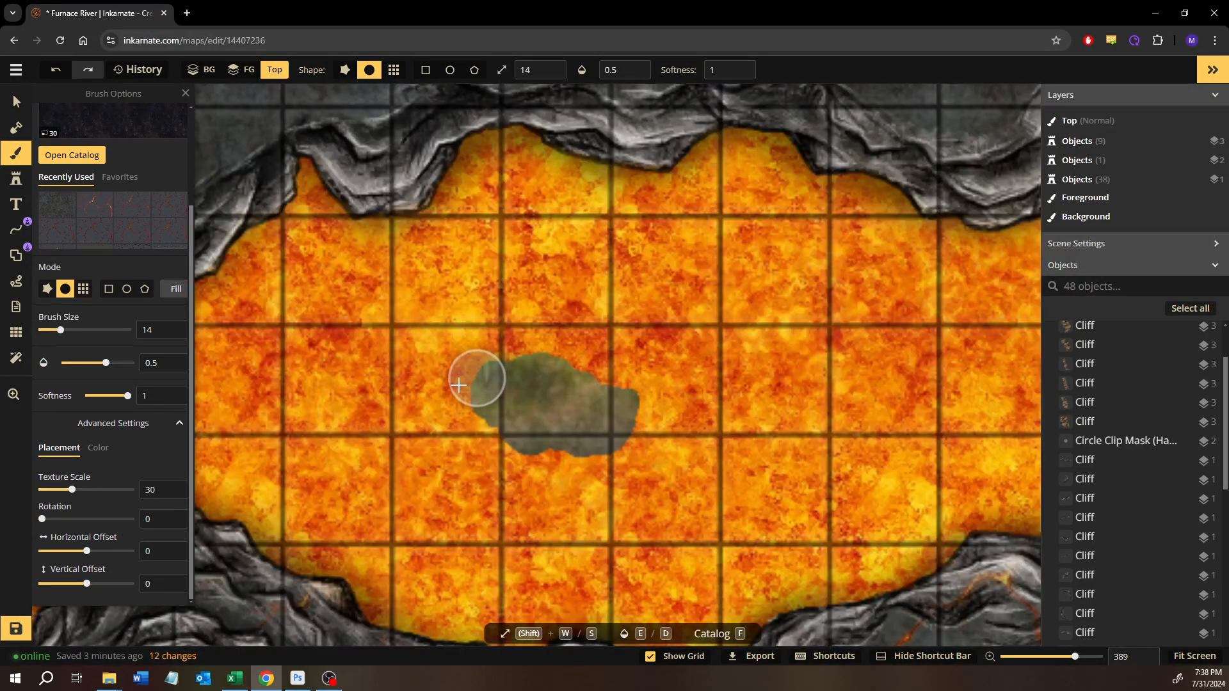
- Try painting the dark texture over the lava island on the Top layer and undo the strokes
{"action": "left_click", "coordinate": [459, 384]}
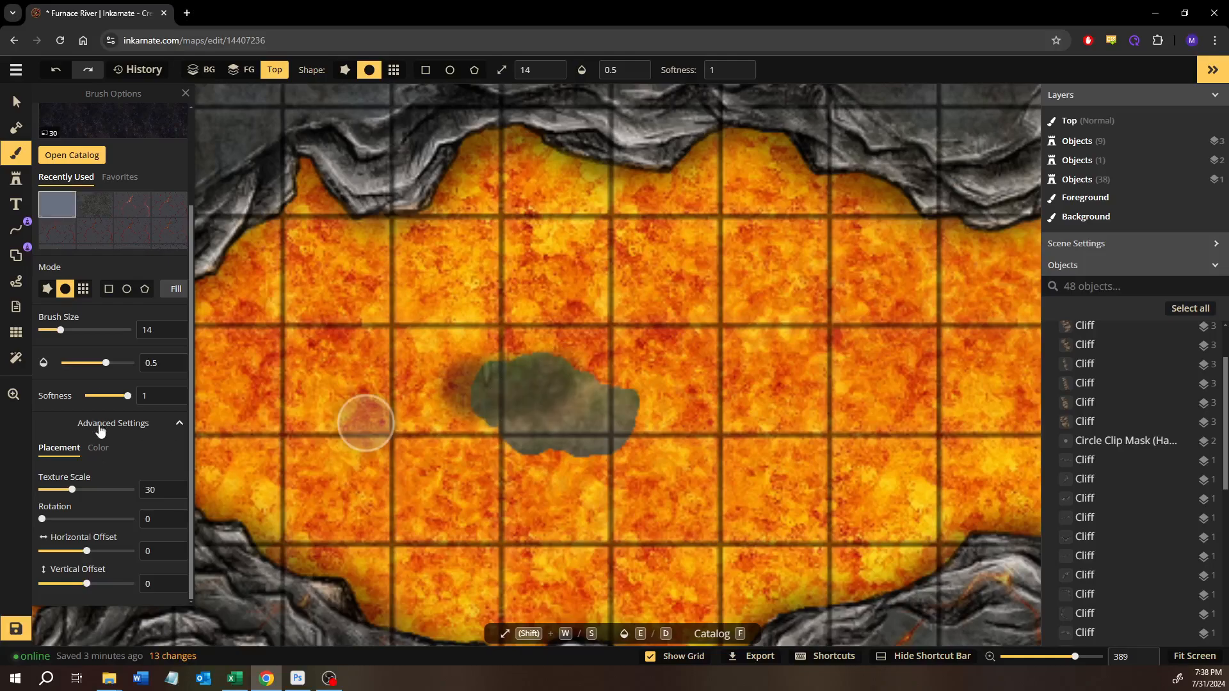
{"action": "mouse_move", "coordinate": [564, 383]}
{"action": "left_mouse_down"}
{"action": "mouse_move", "coordinate": [486, 384]}
{"action": "mouse_move", "coordinate": [529, 389]}
{"action": "left_mouse_up"}
{"action": "key", "text": "ctrl+z"}
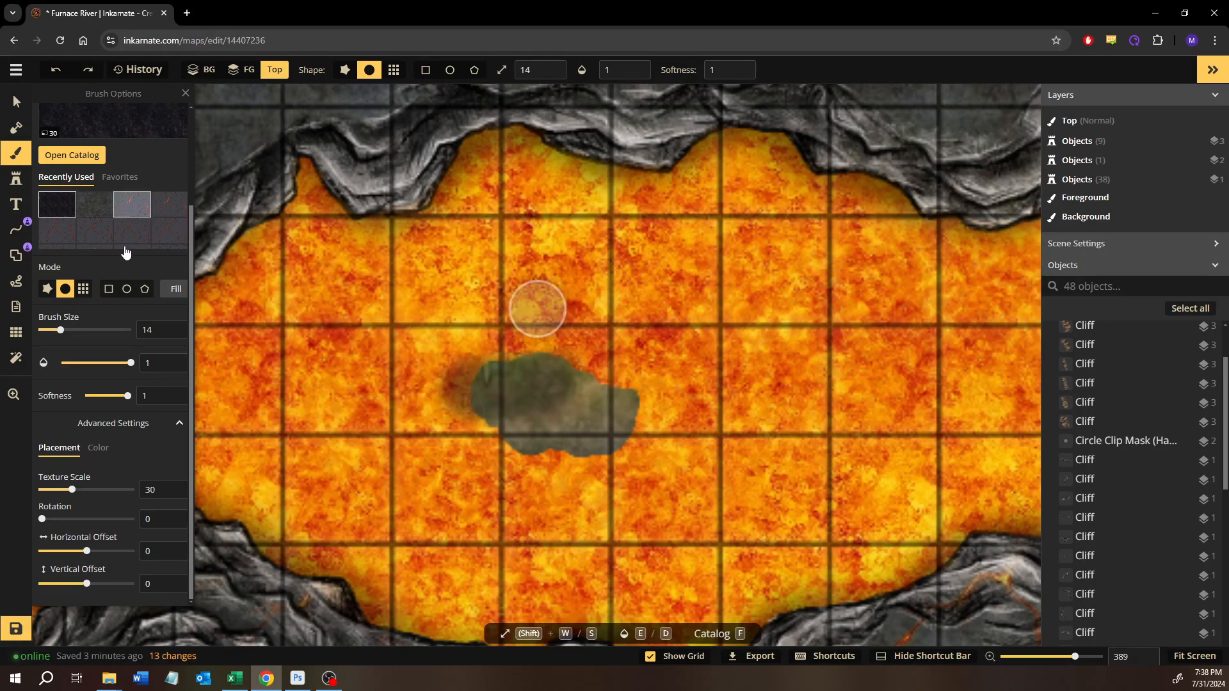
{"action": "key", "text": "ctrl+z"}
- Paint the whole lava island with the dark texture on the Foreground layer at opacity 1
{"action": "scroll", "coordinate": [125, 253], "scroll_direction": "up", "scroll_amount": 3}
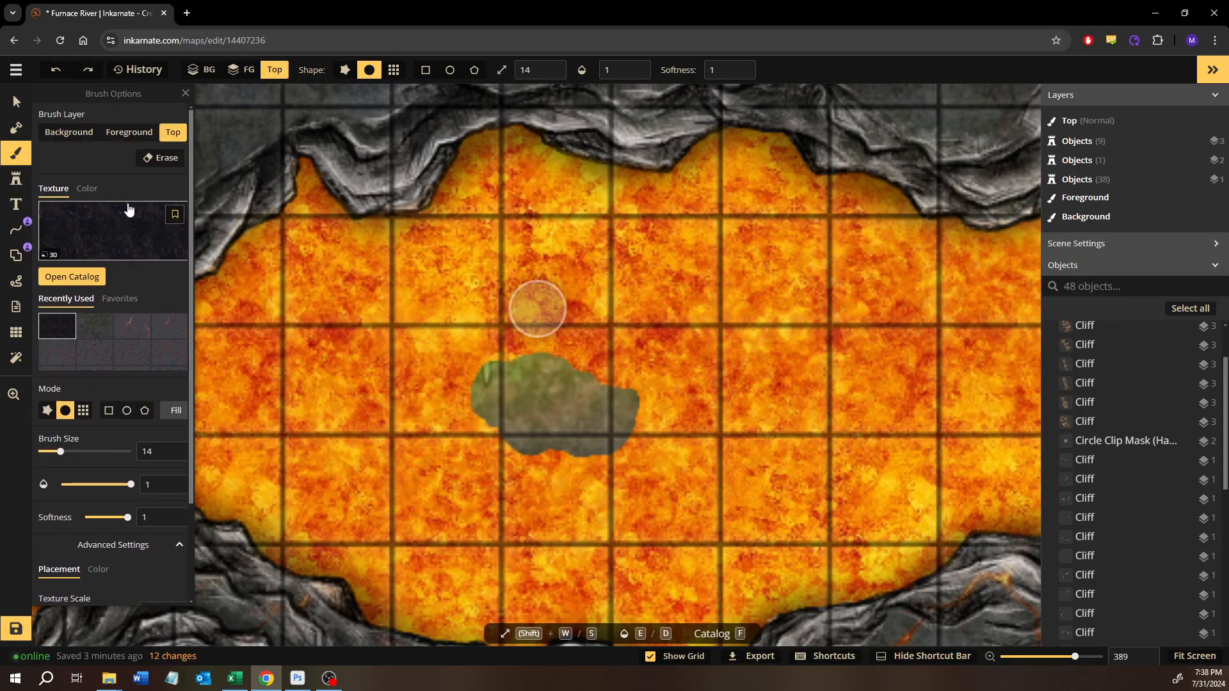
{"action": "left_click", "coordinate": [129, 132]}
{"action": "mouse_move", "coordinate": [402, 318]}
{"action": "left_mouse_down"}
{"action": "mouse_move", "coordinate": [586, 392]}
{"action": "mouse_move", "coordinate": [591, 376]}
{"action": "mouse_move", "coordinate": [458, 357]}
{"action": "mouse_move", "coordinate": [490, 420]}
{"action": "left_mouse_up"}
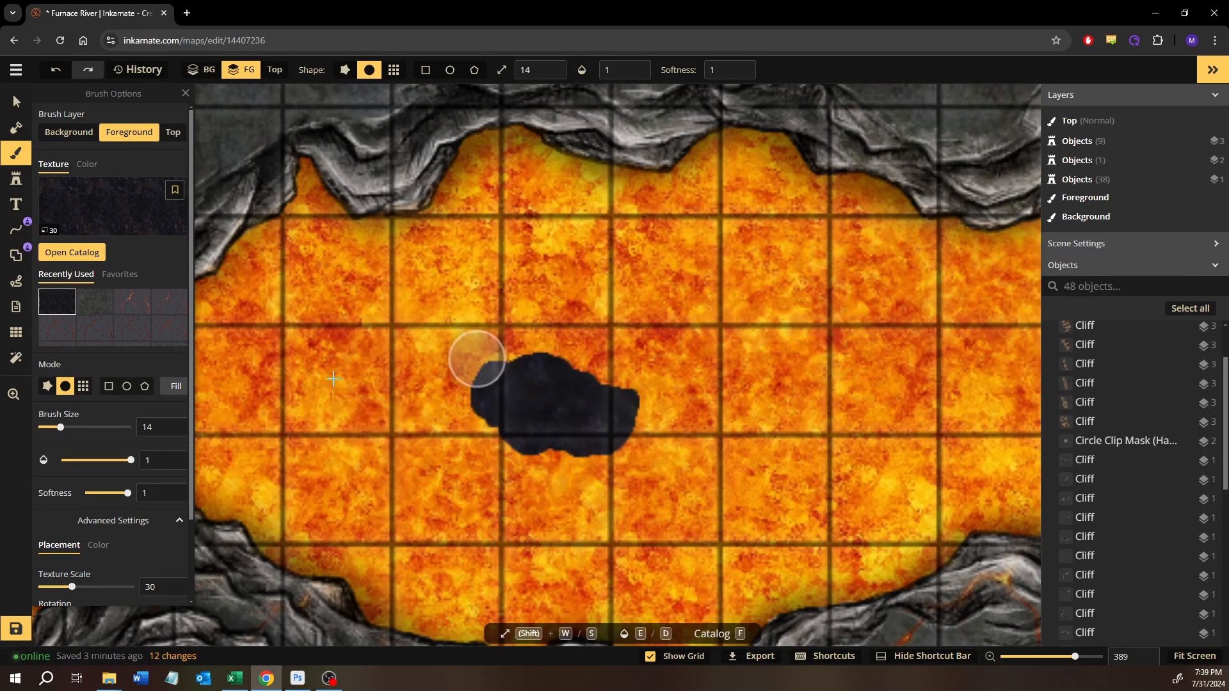
- Darken the ground along the lava river's northern cliffs, east of the rock bridge, with brush size 54 and opacity 0.28
{"action": "scroll", "coordinate": [292, 381], "scroll_direction": "down", "scroll_amount": 1}
{"action": "scroll", "coordinate": [293, 381], "scroll_direction": "down", "scroll_amount": 5}
{"action": "left_click_drag", "start_coordinate": [315, 357], "coordinate": [596, 357]}
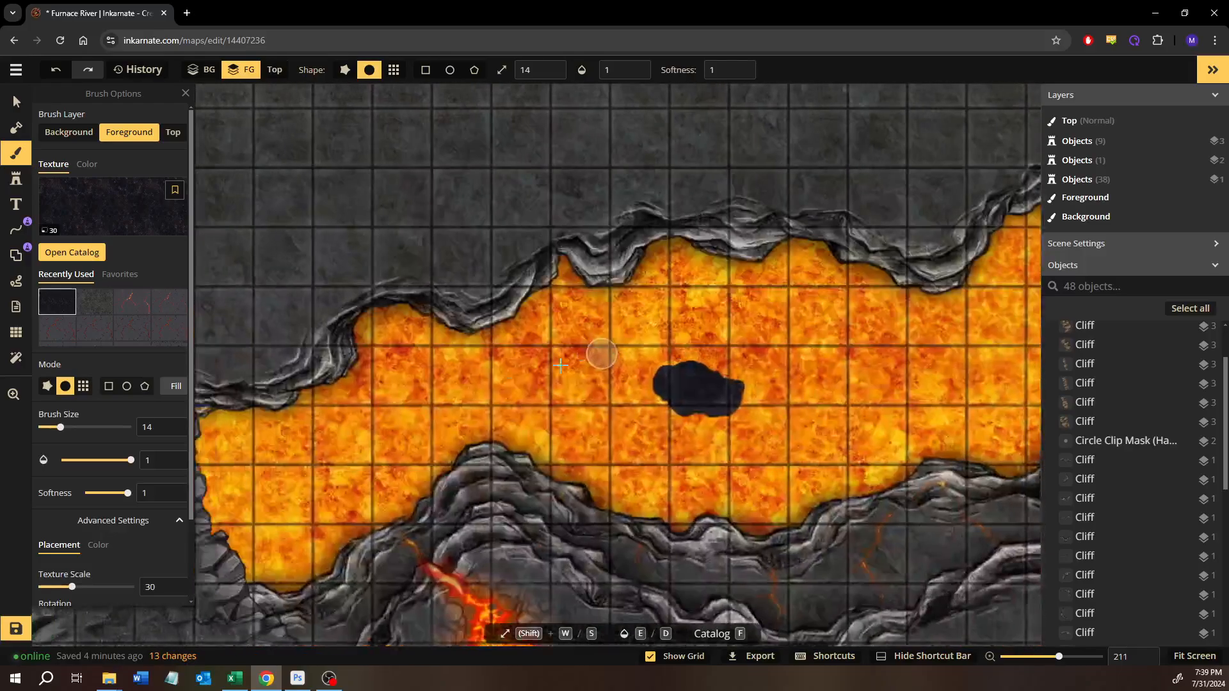
{"action": "scroll", "coordinate": [506, 380], "scroll_direction": "down", "scroll_amount": 2}
{"action": "left_click_drag", "start_coordinate": [450, 387], "coordinate": [582, 345]}
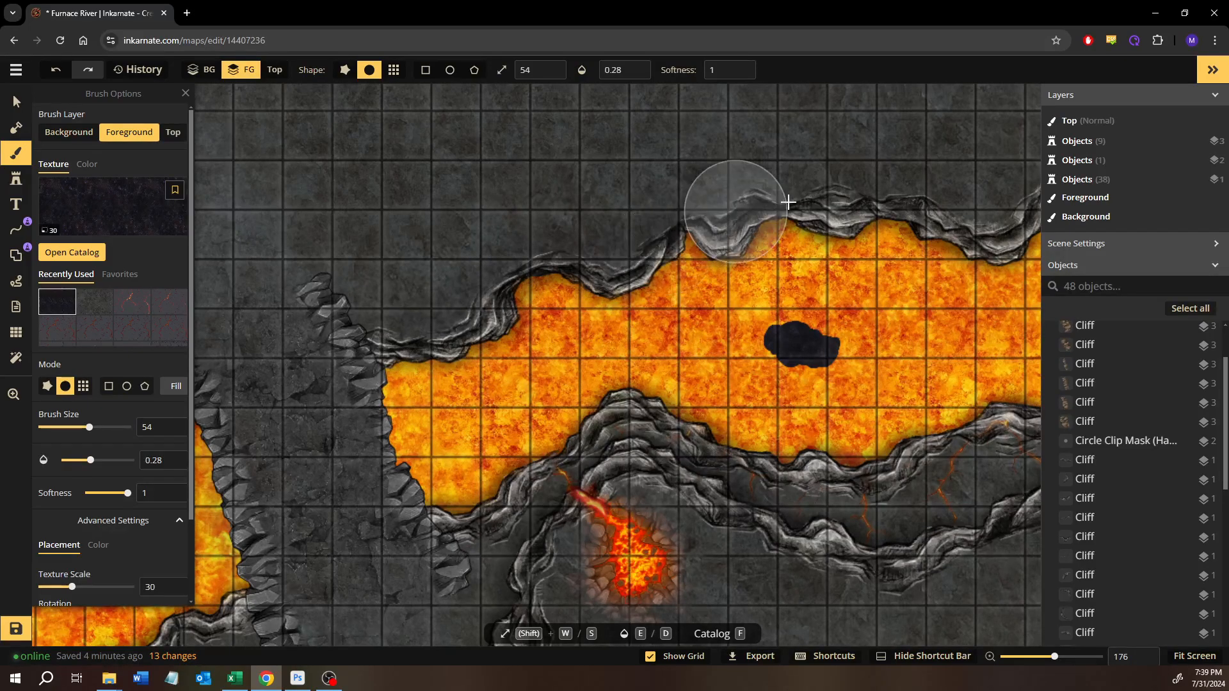
{"action": "left_click_drag", "start_coordinate": [1006, 221], "coordinate": [1005, 225]}
{"action": "mouse_move", "coordinate": [947, 266]}
{"action": "left_mouse_down"}
{"action": "mouse_move", "coordinate": [604, 417]}
{"action": "mouse_move", "coordinate": [536, 413]}
{"action": "left_mouse_up"}
{"action": "mouse_move", "coordinate": [628, 333]}
{"action": "left_mouse_down"}
{"action": "mouse_move", "coordinate": [702, 289]}
{"action": "mouse_move", "coordinate": [766, 326]}
{"action": "mouse_move", "coordinate": [892, 332]}
{"action": "mouse_move", "coordinate": [969, 391]}
{"action": "mouse_move", "coordinate": [1013, 403]}
{"action": "left_mouse_up"}
{"action": "mouse_move", "coordinate": [930, 399]}
{"action": "left_mouse_down"}
{"action": "mouse_move", "coordinate": [807, 399]}
{"action": "mouse_move", "coordinate": [563, 359]}
{"action": "left_mouse_up"}
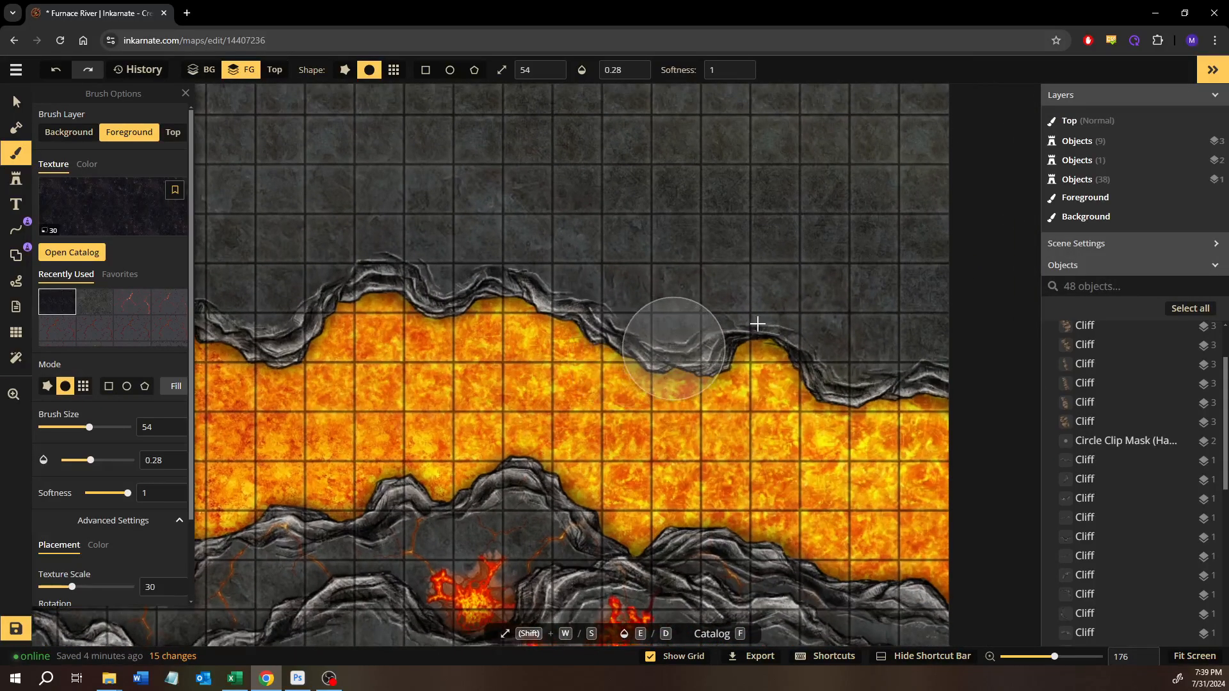
{"action": "left_click_drag", "start_coordinate": [982, 381], "coordinate": [986, 385]}
- Darken the ground along the lava river's southern cliffs, from the map's eastern side back toward the rock bridge
{"action": "left_click_drag", "start_coordinate": [815, 491], "coordinate": [804, 258]}
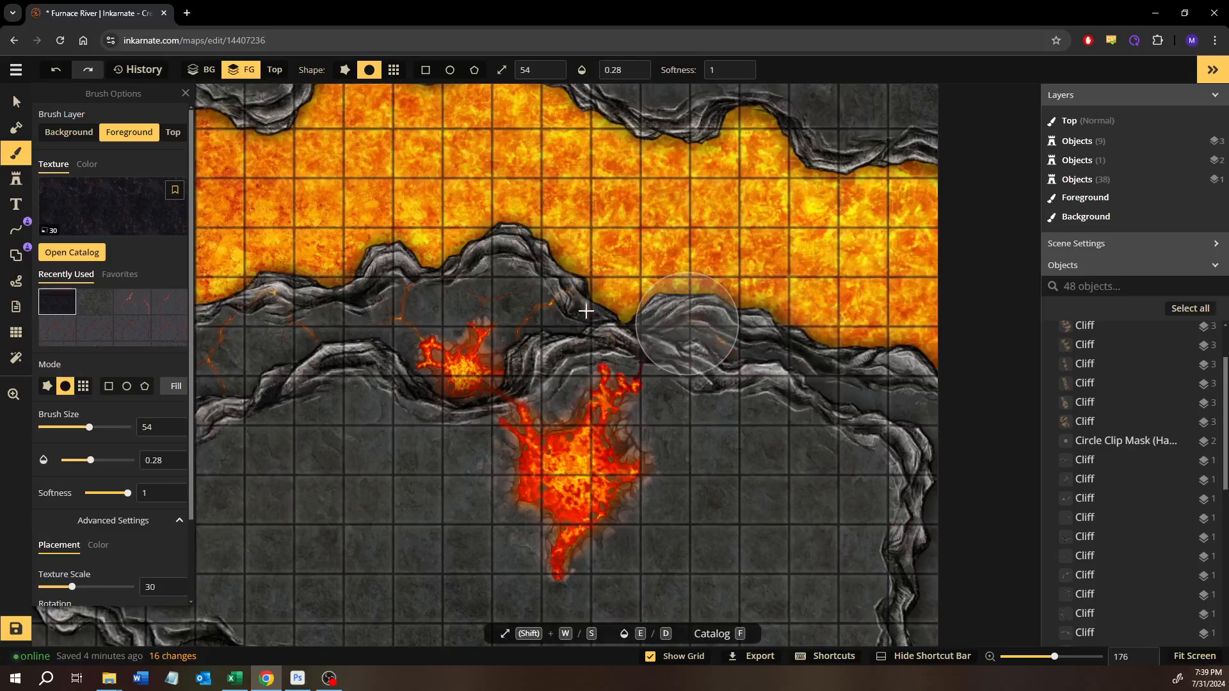
{"action": "mouse_move", "coordinate": [368, 295]}
{"action": "left_mouse_down"}
{"action": "mouse_move", "coordinate": [296, 318]}
{"action": "mouse_move", "coordinate": [251, 304]}
{"action": "left_mouse_up"}
{"action": "mouse_move", "coordinate": [400, 323]}
{"action": "left_mouse_down"}
{"action": "mouse_move", "coordinate": [576, 316]}
{"action": "mouse_move", "coordinate": [904, 342]}
{"action": "left_mouse_up"}
{"action": "mouse_move", "coordinate": [682, 375]}
{"action": "left_mouse_down"}
{"action": "mouse_move", "coordinate": [425, 321]}
{"action": "mouse_move", "coordinate": [310, 367]}
{"action": "left_mouse_up"}
{"action": "mouse_move", "coordinate": [393, 360]}
{"action": "left_mouse_down"}
{"action": "mouse_move", "coordinate": [695, 329]}
{"action": "mouse_move", "coordinate": [538, 399]}
{"action": "left_mouse_up"}
- Darken the ground along both banks of the lava river's section west of the rock bridge with the same soft brush
{"action": "left_click_drag", "start_coordinate": [322, 487], "coordinate": [710, 386]}
{"action": "mouse_move", "coordinate": [702, 392]}
{"action": "left_mouse_down"}
{"action": "mouse_move", "coordinate": [645, 403]}
{"action": "mouse_move", "coordinate": [606, 451]}
{"action": "mouse_move", "coordinate": [497, 480]}
{"action": "mouse_move", "coordinate": [467, 523]}
{"action": "mouse_move", "coordinate": [406, 533]}
{"action": "mouse_move", "coordinate": [363, 520]}
{"action": "mouse_move", "coordinate": [308, 594]}
{"action": "mouse_move", "coordinate": [182, 679]}
{"action": "left_mouse_up"}
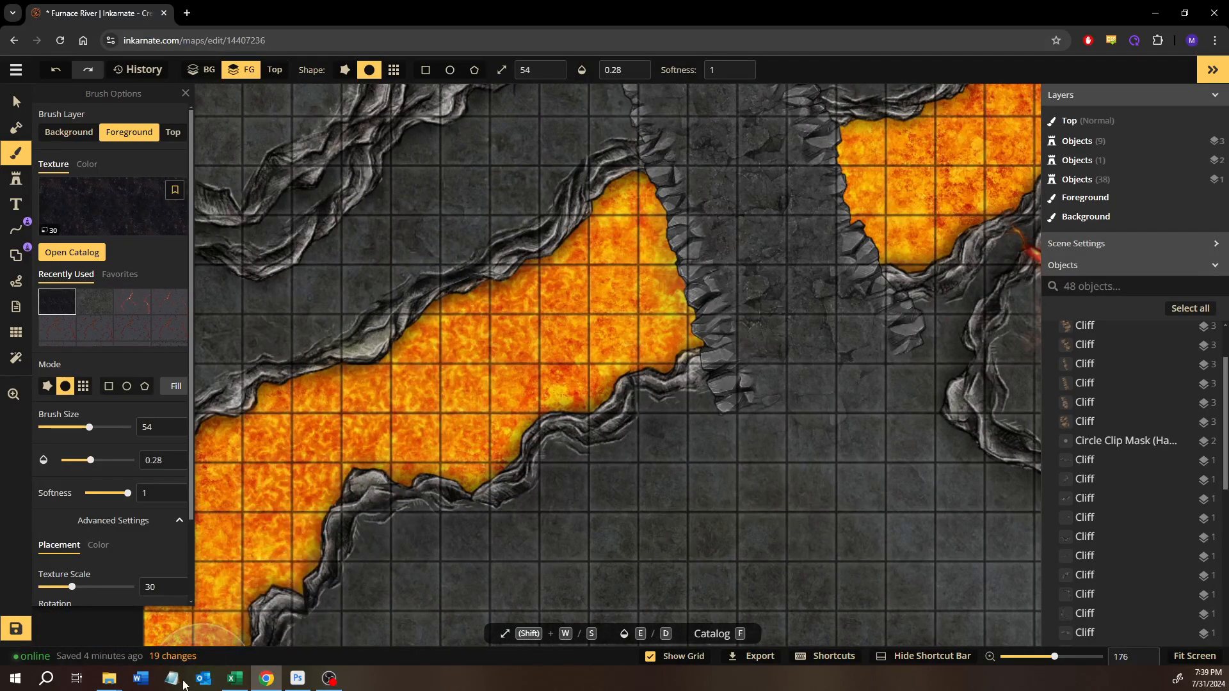
{"action": "mouse_move", "coordinate": [572, 346]}
{"action": "left_mouse_down"}
{"action": "mouse_move", "coordinate": [606, 379]}
{"action": "mouse_move", "coordinate": [713, 426]}
{"action": "left_mouse_up"}
{"action": "mouse_move", "coordinate": [741, 252]}
{"action": "left_mouse_down"}
{"action": "mouse_move", "coordinate": [644, 323]}
{"action": "mouse_move", "coordinate": [551, 339]}
{"action": "mouse_move", "coordinate": [402, 455]}
{"action": "mouse_move", "coordinate": [308, 505]}
{"action": "mouse_move", "coordinate": [279, 560]}
{"action": "left_mouse_up"}
- Darken the lava along the rock bridge's western edge in black on the Background layer, with brush size 14 and opacity 0.28
{"action": "scroll", "coordinate": [851, 282], "scroll_direction": "up", "scroll_amount": 5}
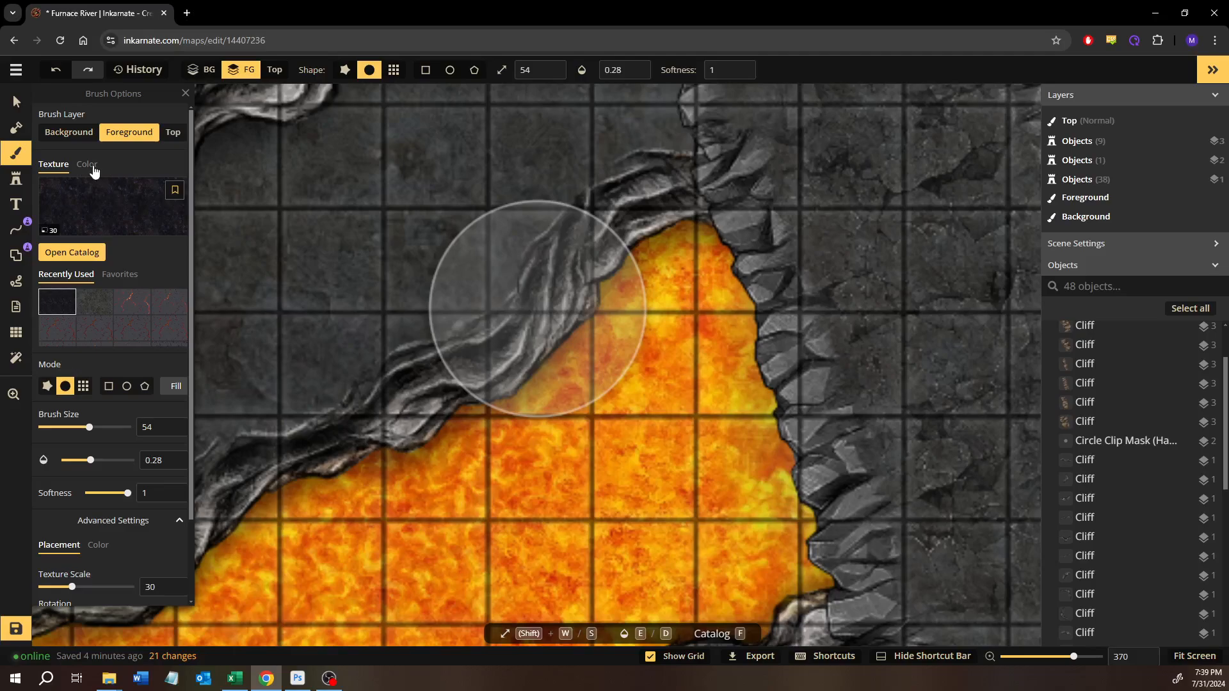
{"action": "left_click", "coordinate": [87, 164]}
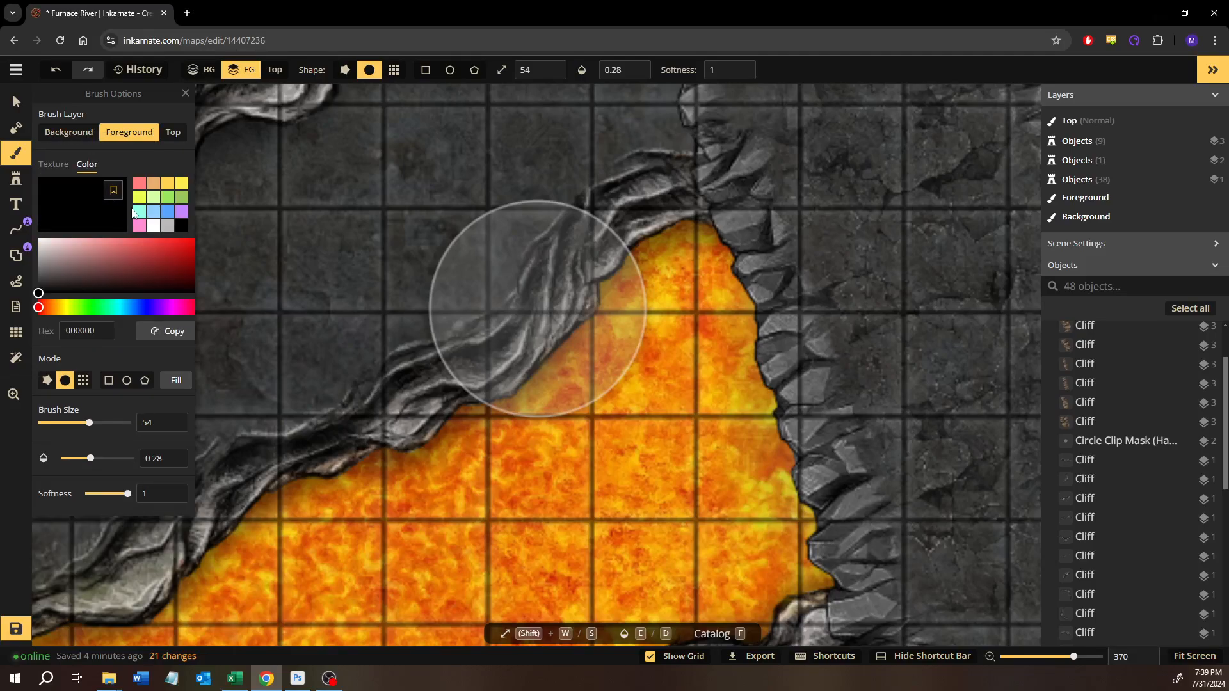
{"action": "key", "text": "s"}
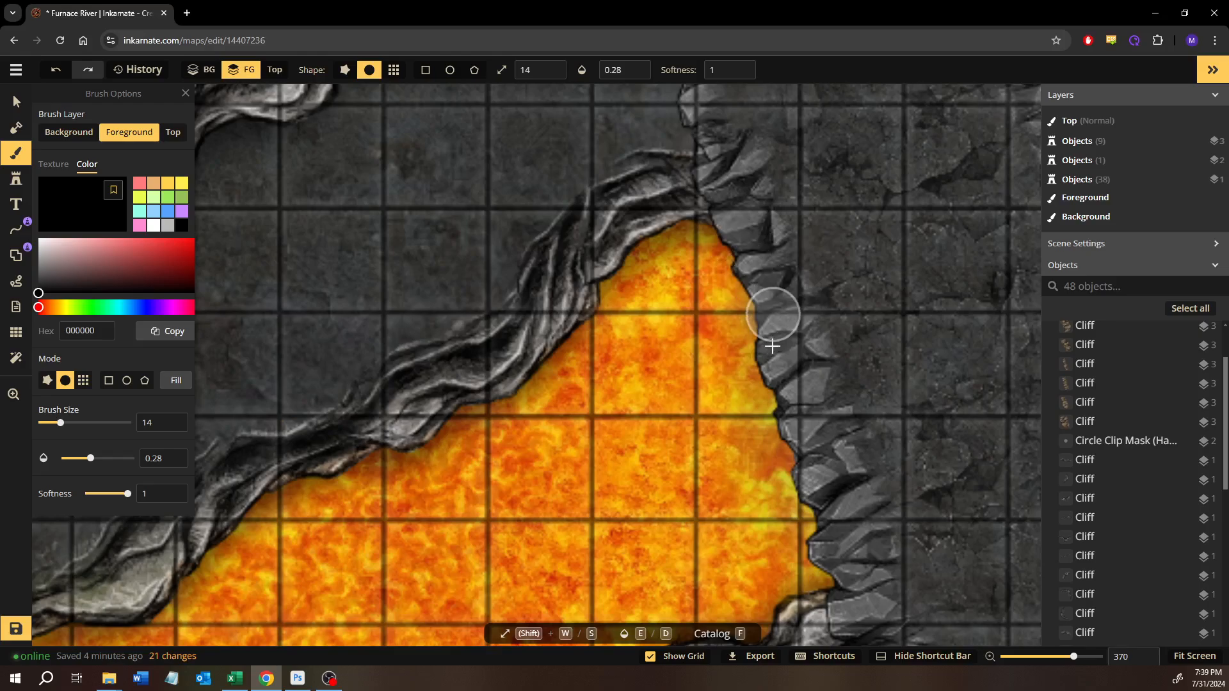
{"action": "left_click_drag", "start_coordinate": [785, 437], "coordinate": [826, 568]}
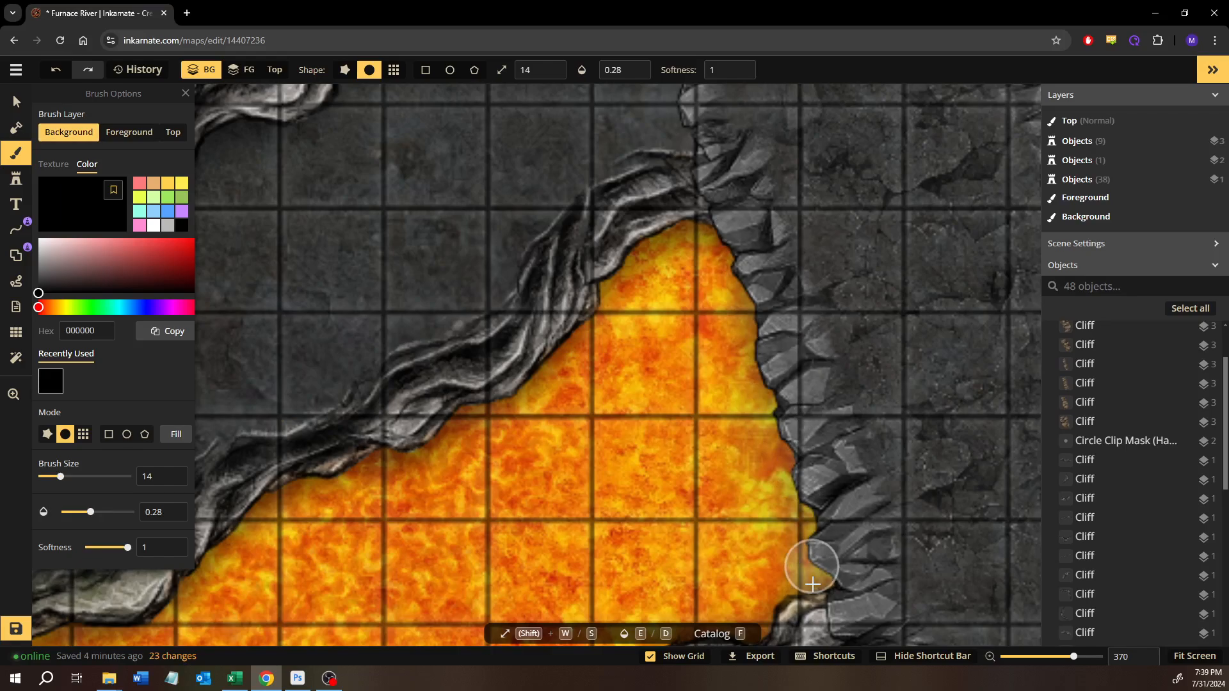
{"action": "mouse_move", "coordinate": [815, 586]}
{"action": "left_mouse_down"}
{"action": "mouse_move", "coordinate": [757, 315]}
{"action": "mouse_move", "coordinate": [699, 226]}
{"action": "left_mouse_up"}
- Darken the lava along the rock bridge's eastern edge and at the southern end of its western edge with the same black brush
{"action": "left_click_drag", "start_coordinate": [926, 329], "coordinate": [571, 409]}
{"action": "left_click_drag", "start_coordinate": [781, 347], "coordinate": [645, 381]}
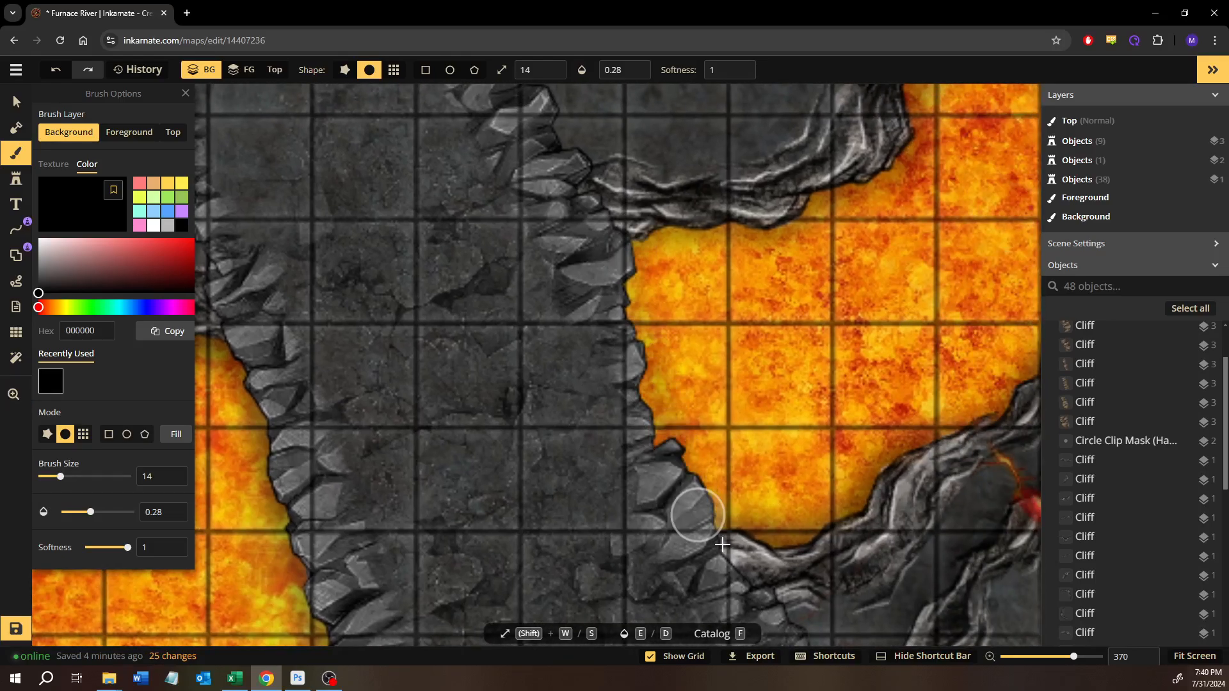
{"action": "mouse_move", "coordinate": [632, 226]}
{"action": "left_mouse_down"}
{"action": "mouse_move", "coordinate": [642, 326]}
{"action": "mouse_move", "coordinate": [677, 436]}
{"action": "mouse_move", "coordinate": [738, 551]}
{"action": "left_mouse_up"}
{"action": "key", "text": "space"}
{"action": "left_click_drag", "start_coordinate": [619, 479], "coordinate": [881, 358]}
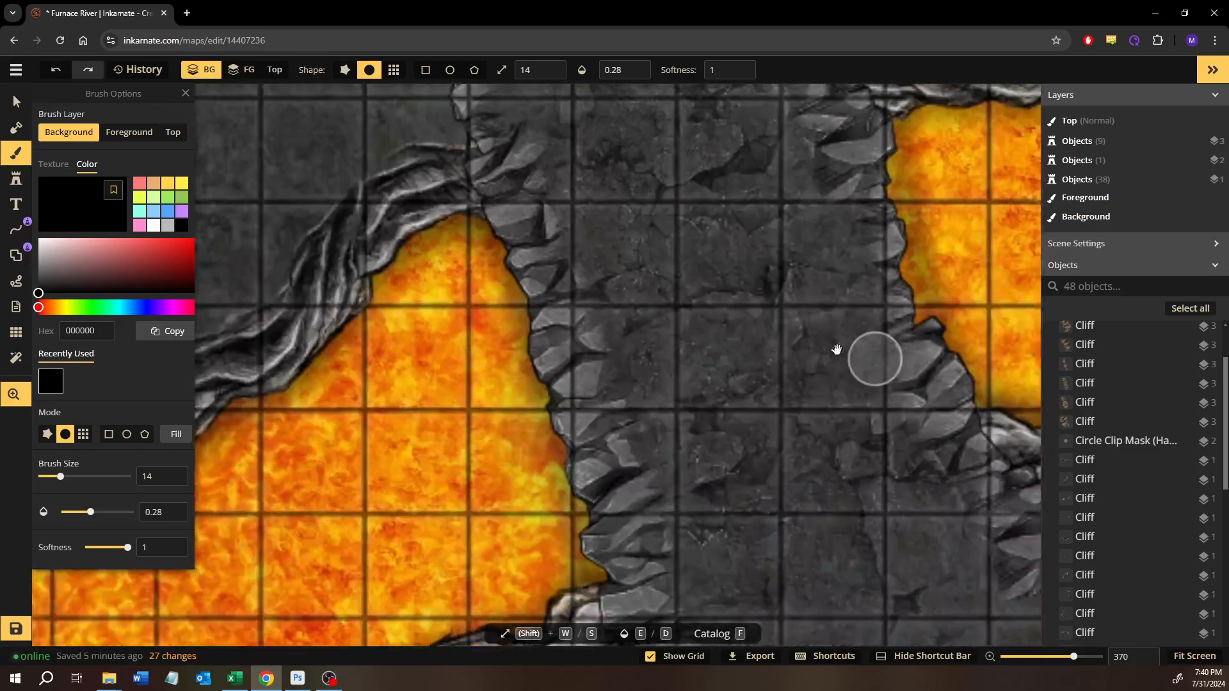
{"action": "left_click_drag", "start_coordinate": [577, 510], "coordinate": [615, 604]}
- Paint the cracked lava-vein texture at scale 100 over the dark island on the Foreground layer, with brush size 14 and opacity 0.28
{"action": "scroll", "coordinate": [732, 436], "scroll_direction": "down", "scroll_amount": 8}
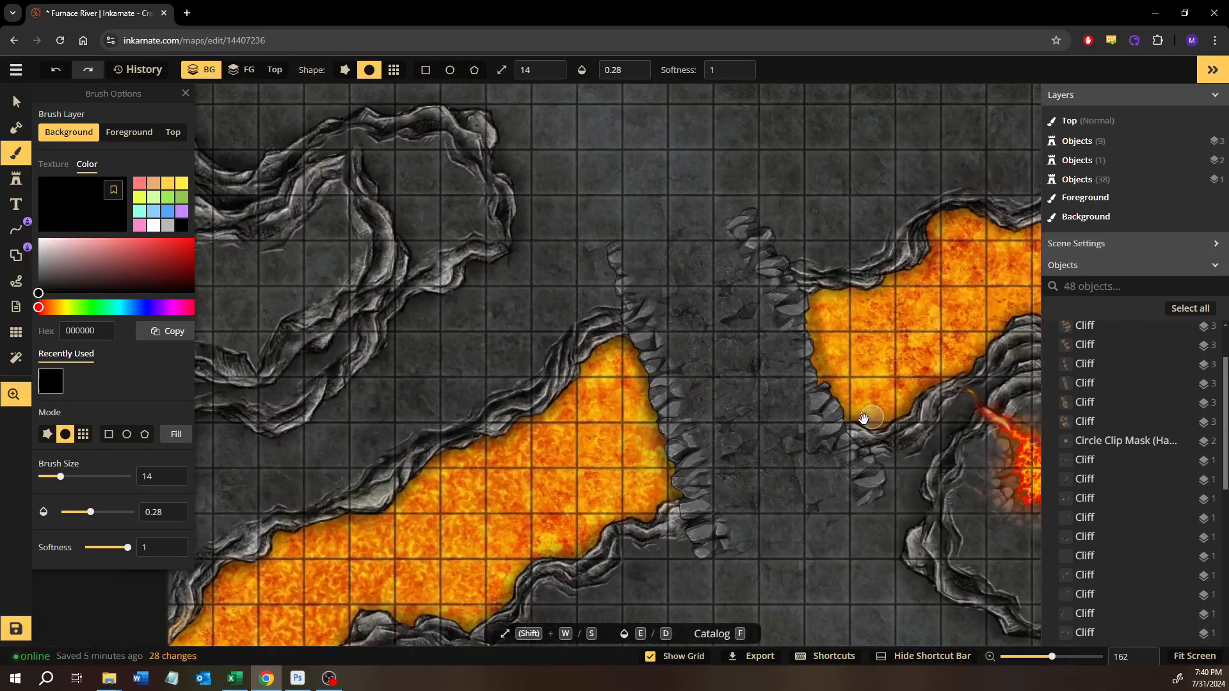
{"action": "mouse_move", "coordinate": [863, 419]}
{"action": "left_mouse_down"}
{"action": "mouse_move", "coordinate": [691, 448]}
{"action": "mouse_move", "coordinate": [679, 428]}
{"action": "mouse_move", "coordinate": [488, 433]}
{"action": "left_mouse_up"}
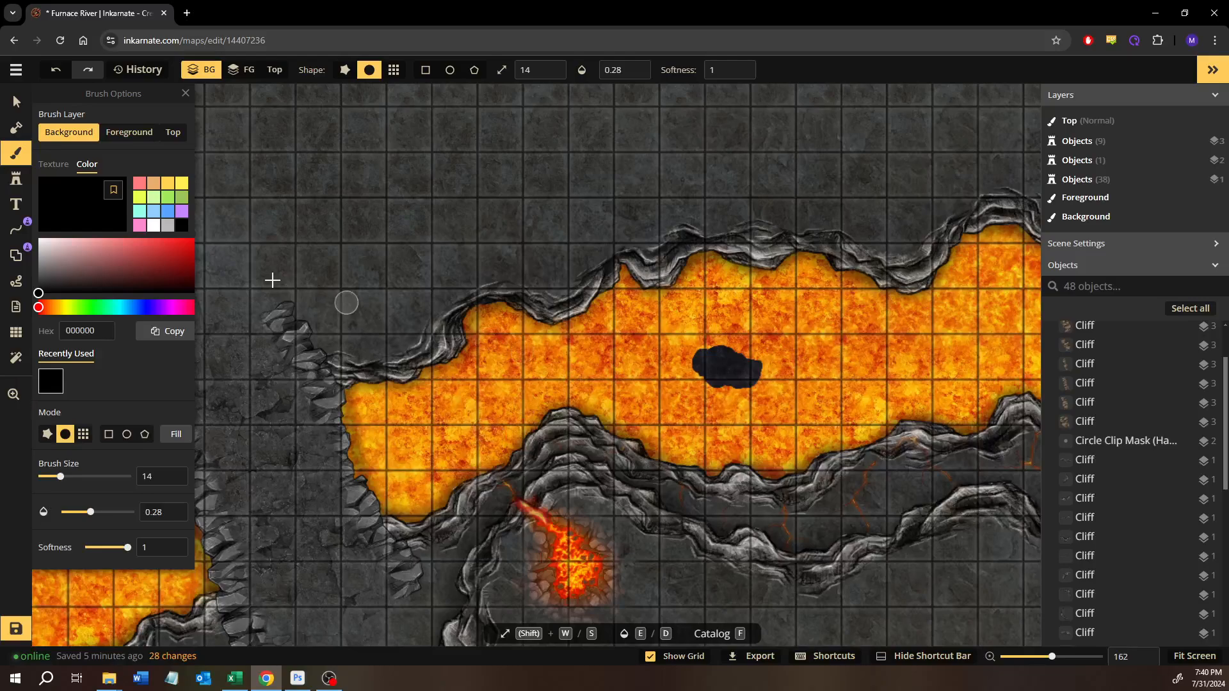
{"action": "left_click", "coordinate": [111, 133]}
{"action": "left_click", "coordinate": [56, 171]}
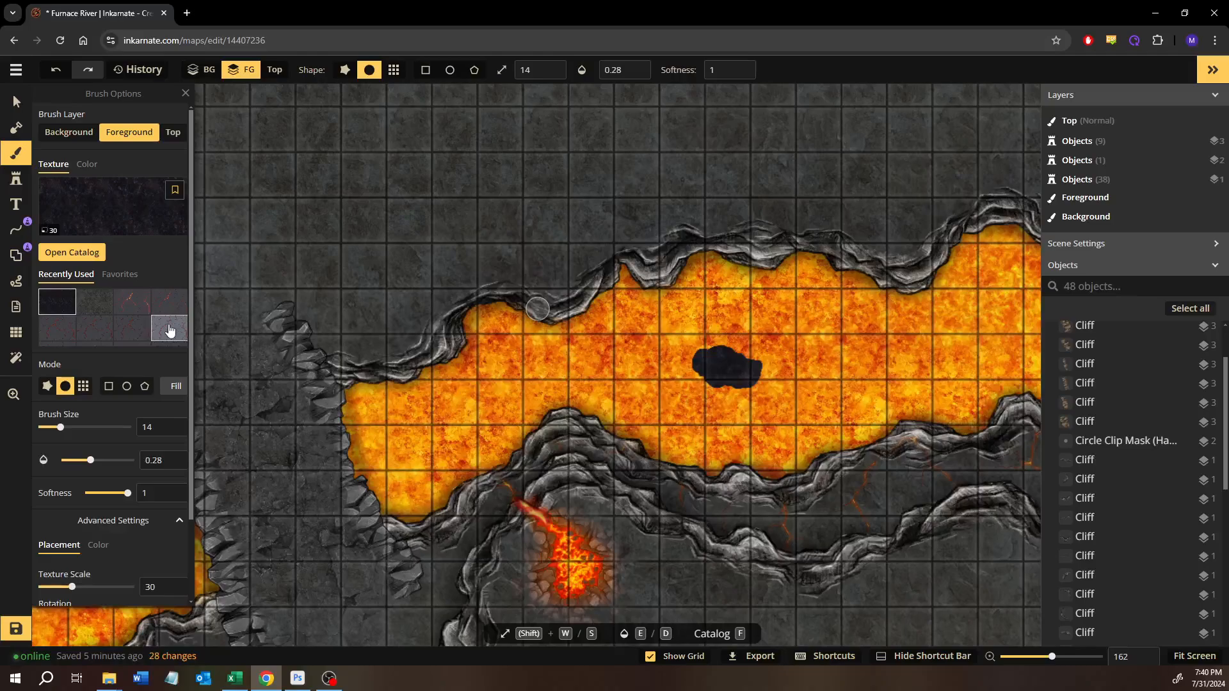
{"action": "left_click", "coordinate": [171, 320]}
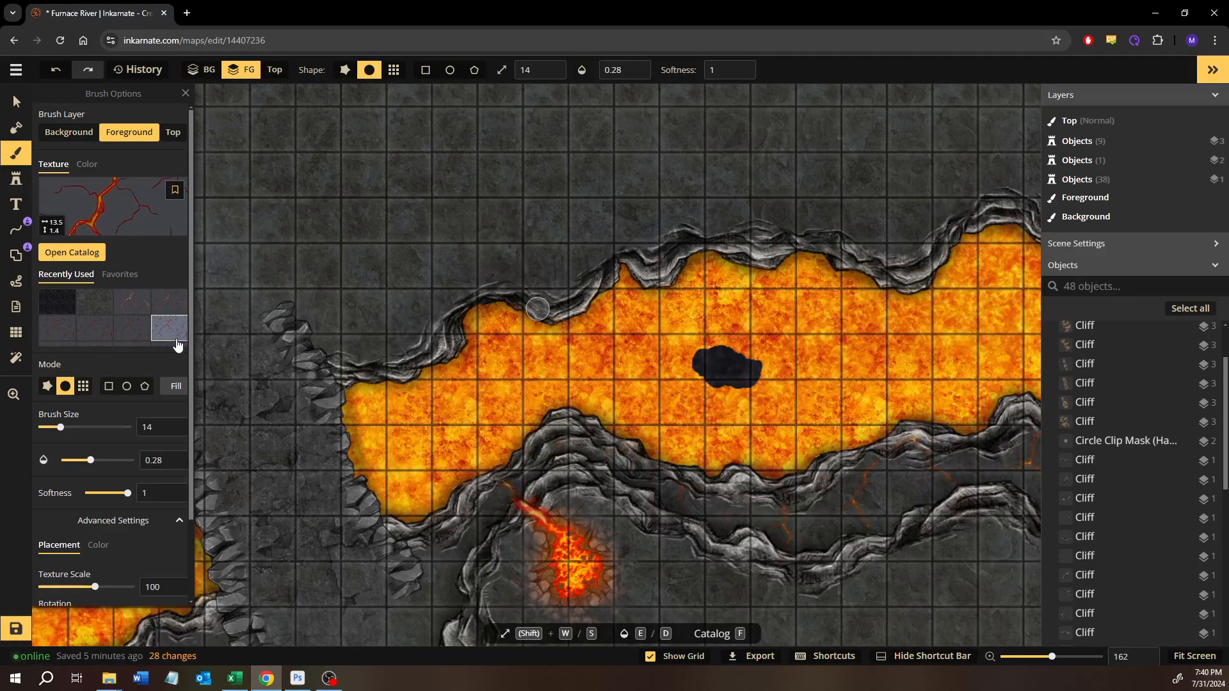
{"action": "scroll", "coordinate": [730, 359], "scroll_direction": "up", "scroll_amount": 6}
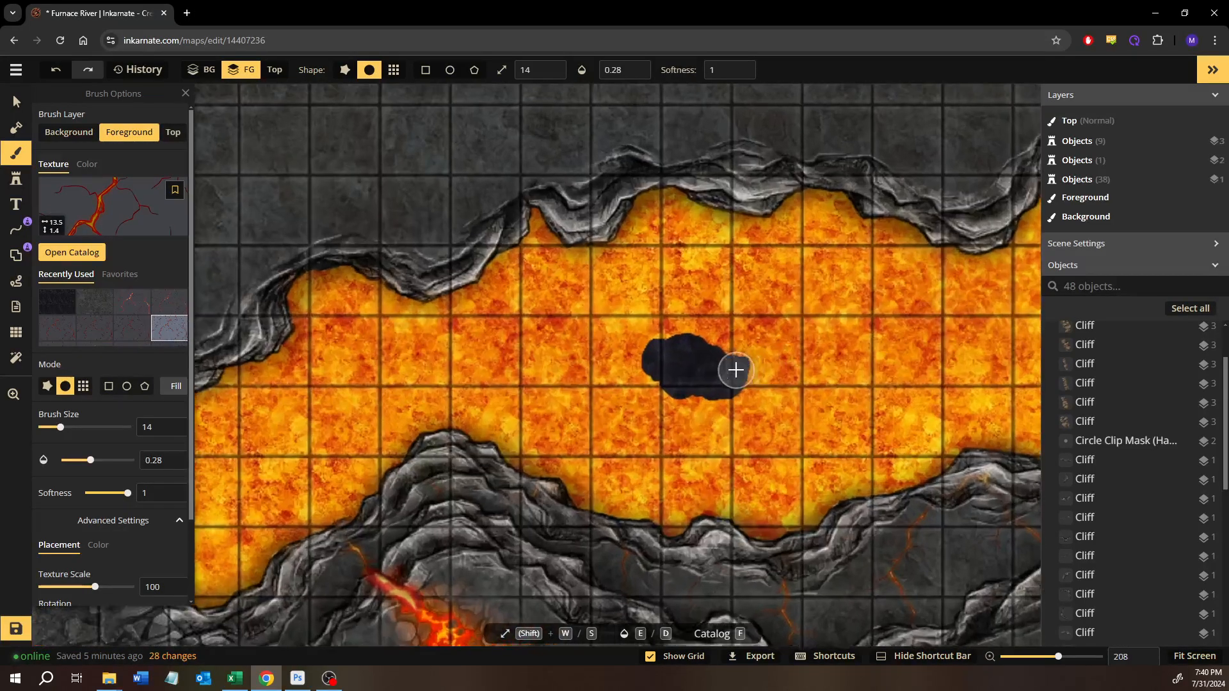
{"action": "scroll", "coordinate": [679, 380], "scroll_direction": "up", "scroll_amount": 5}
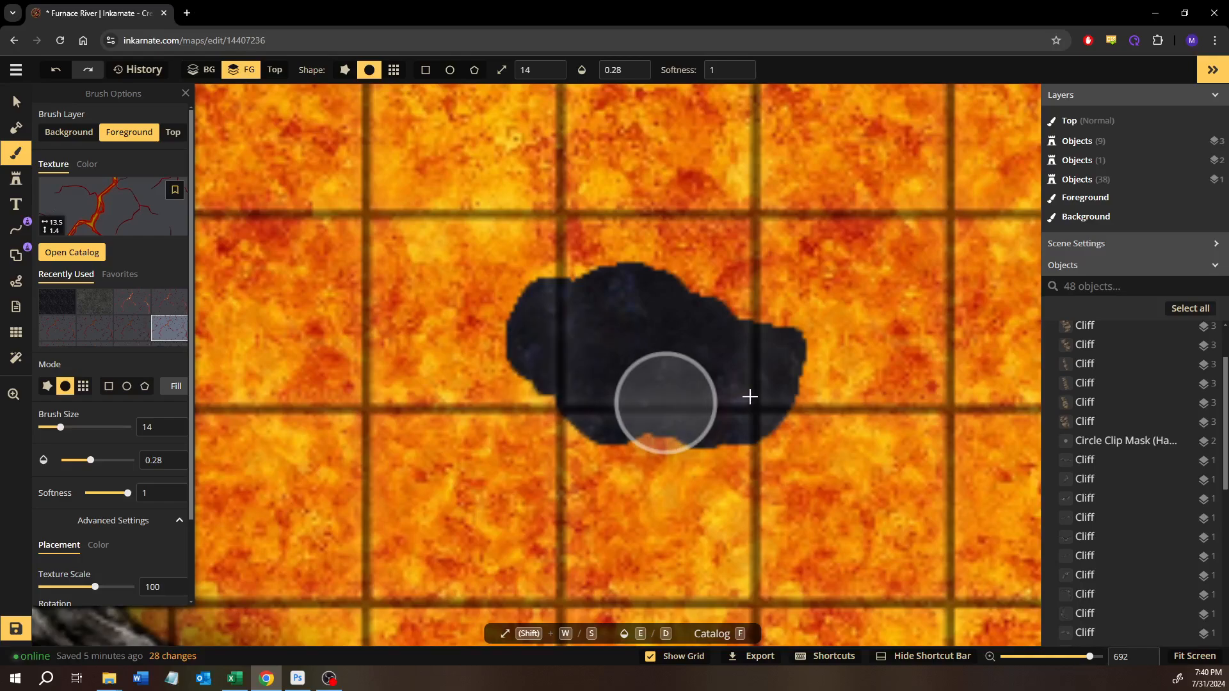
{"action": "mouse_move", "coordinate": [515, 345]}
{"action": "left_mouse_down"}
{"action": "mouse_move", "coordinate": [705, 371]}
{"action": "mouse_move", "coordinate": [623, 357]}
{"action": "mouse_move", "coordinate": [775, 364]}
{"action": "mouse_move", "coordinate": [471, 301]}
{"action": "mouse_move", "coordinate": [755, 366]}
{"action": "left_mouse_up"}
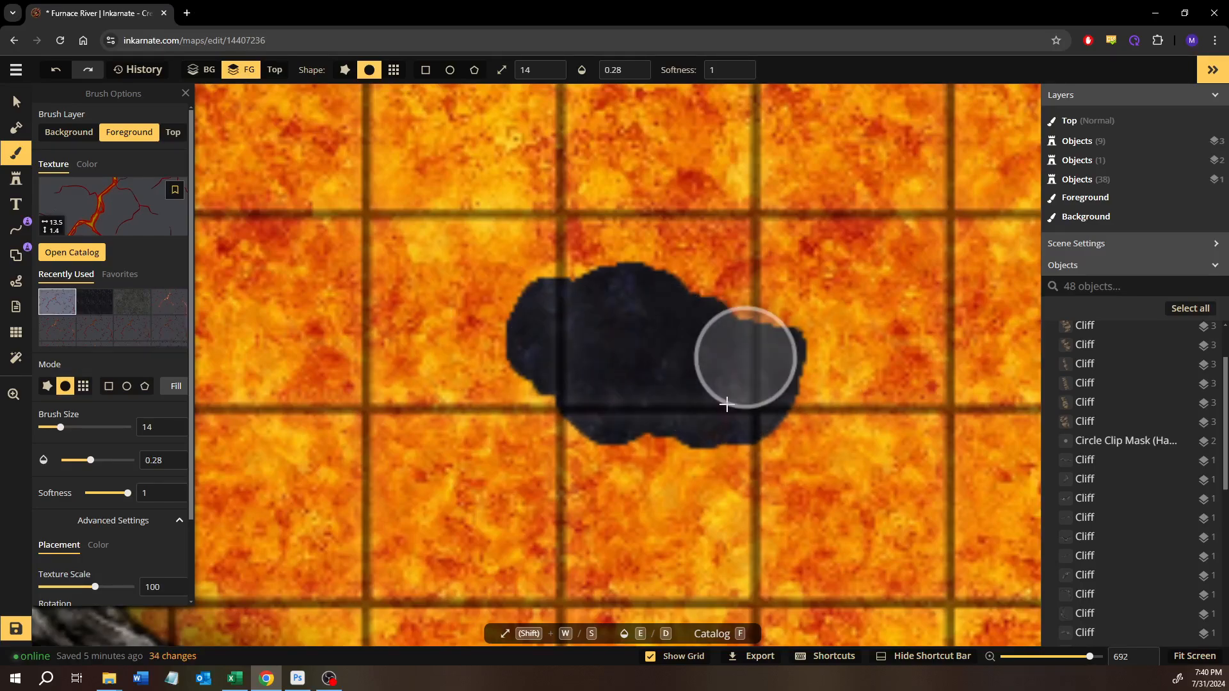
- Set the crack texture's scale to 30 and its horizontal offset to 59.4 while painting red cracks across the island
{"action": "scroll", "coordinate": [117, 540], "scroll_direction": "down", "scroll_amount": 2}
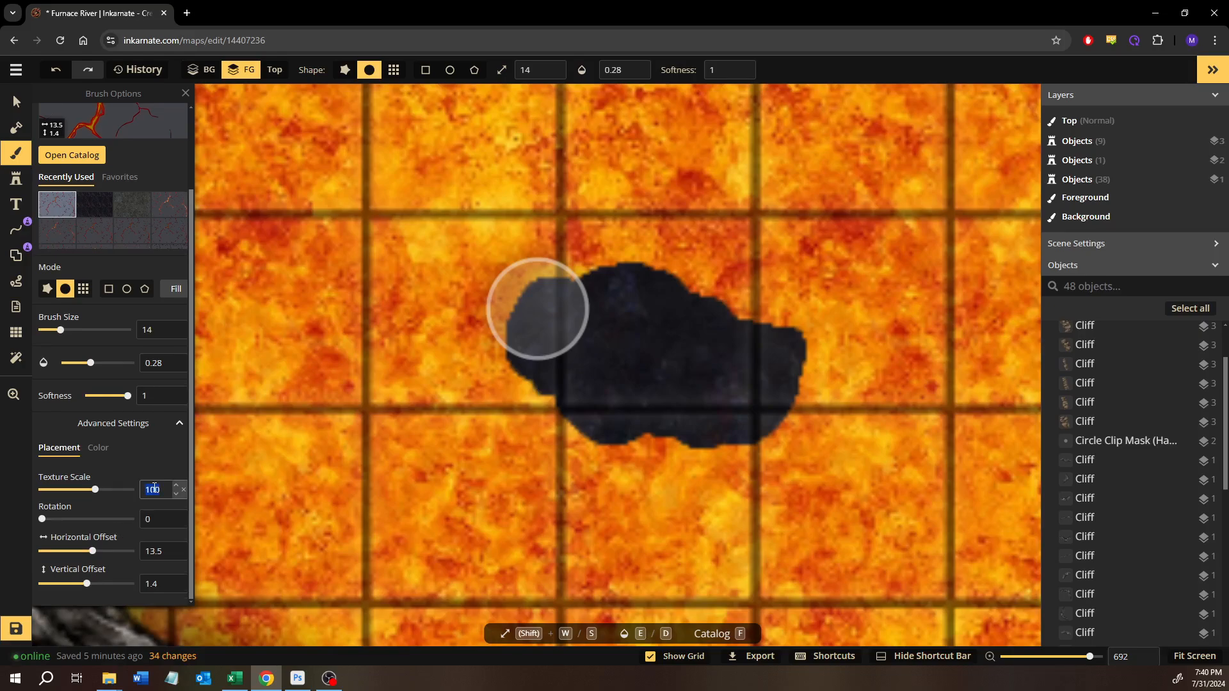
{"action": "type", "text": "30"}
{"action": "mouse_move", "coordinate": [544, 309]}
{"action": "left_mouse_down"}
{"action": "mouse_move", "coordinate": [561, 388]}
{"action": "mouse_move", "coordinate": [582, 429]}
{"action": "mouse_move", "coordinate": [671, 334]}
{"action": "mouse_move", "coordinate": [668, 288]}
{"action": "left_mouse_up"}
{"action": "mouse_move", "coordinate": [673, 291]}
{"action": "left_mouse_down"}
{"action": "mouse_move", "coordinate": [728, 473]}
{"action": "mouse_move", "coordinate": [718, 490]}
{"action": "left_mouse_up"}
{"action": "mouse_move", "coordinate": [736, 474]}
{"action": "left_mouse_down"}
{"action": "mouse_move", "coordinate": [728, 316]}
{"action": "mouse_move", "coordinate": [632, 278]}
{"action": "mouse_move", "coordinate": [641, 294]}
{"action": "left_mouse_up"}
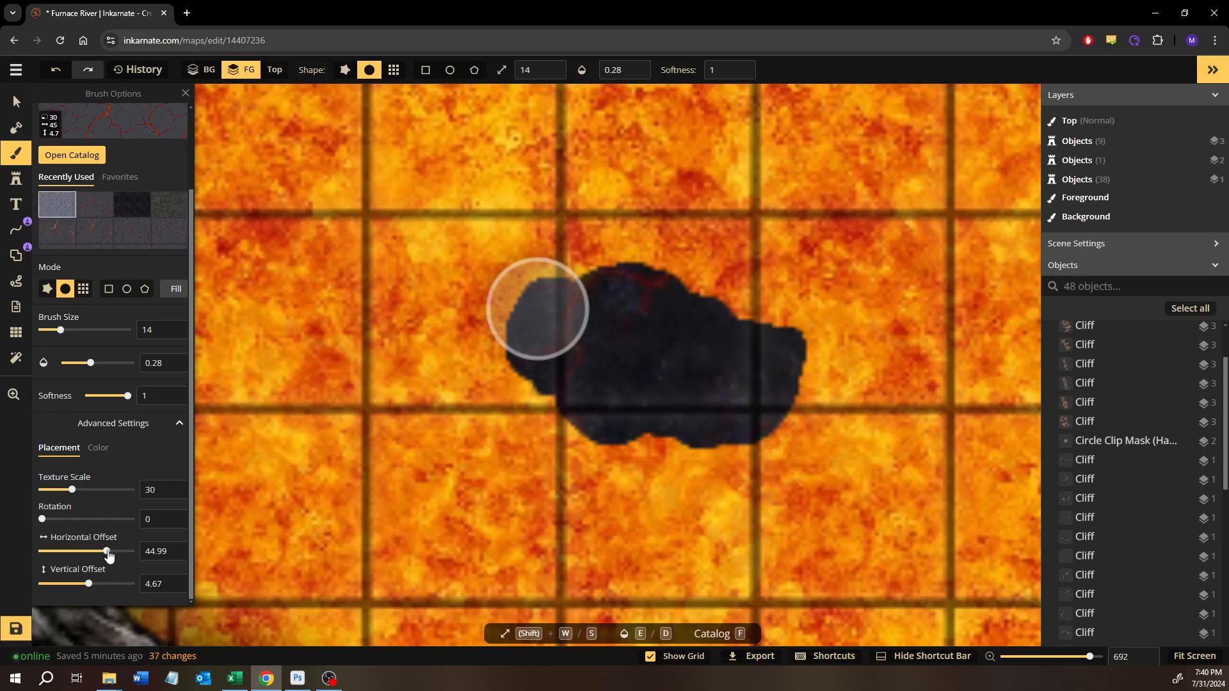
{"action": "left_click_drag", "start_coordinate": [107, 556], "coordinate": [115, 558]}
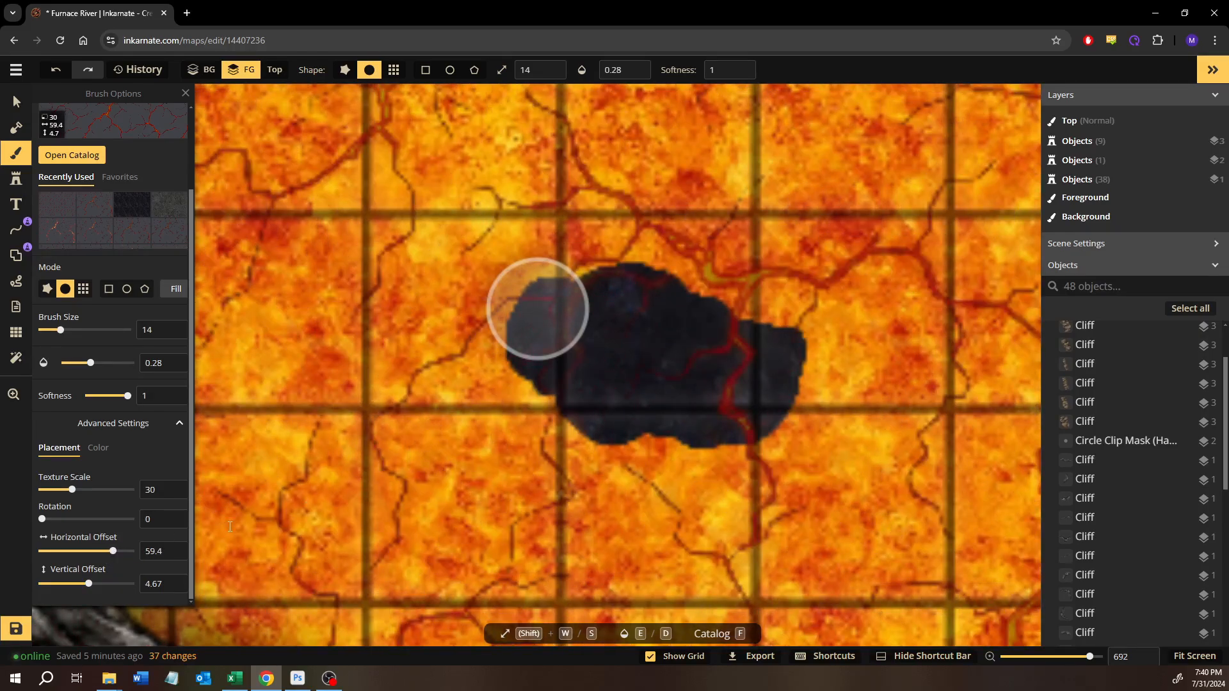
{"action": "left_click", "coordinate": [669, 389]}
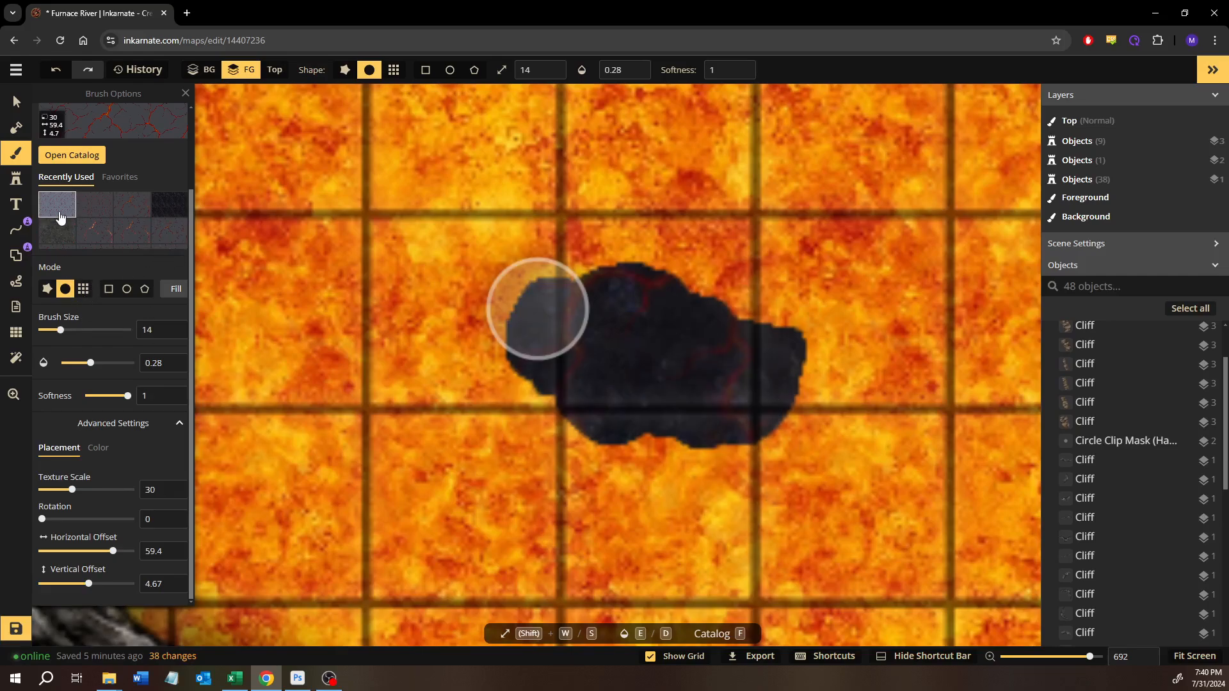
- Choose a bright yellow-orange lava texture from the Hell pack and lightly tint the island with it at opacity 0.08
{"action": "scroll", "coordinate": [82, 210], "scroll_direction": "down", "scroll_amount": 1}
{"action": "scroll", "coordinate": [89, 221], "scroll_direction": "up", "scroll_amount": 2}
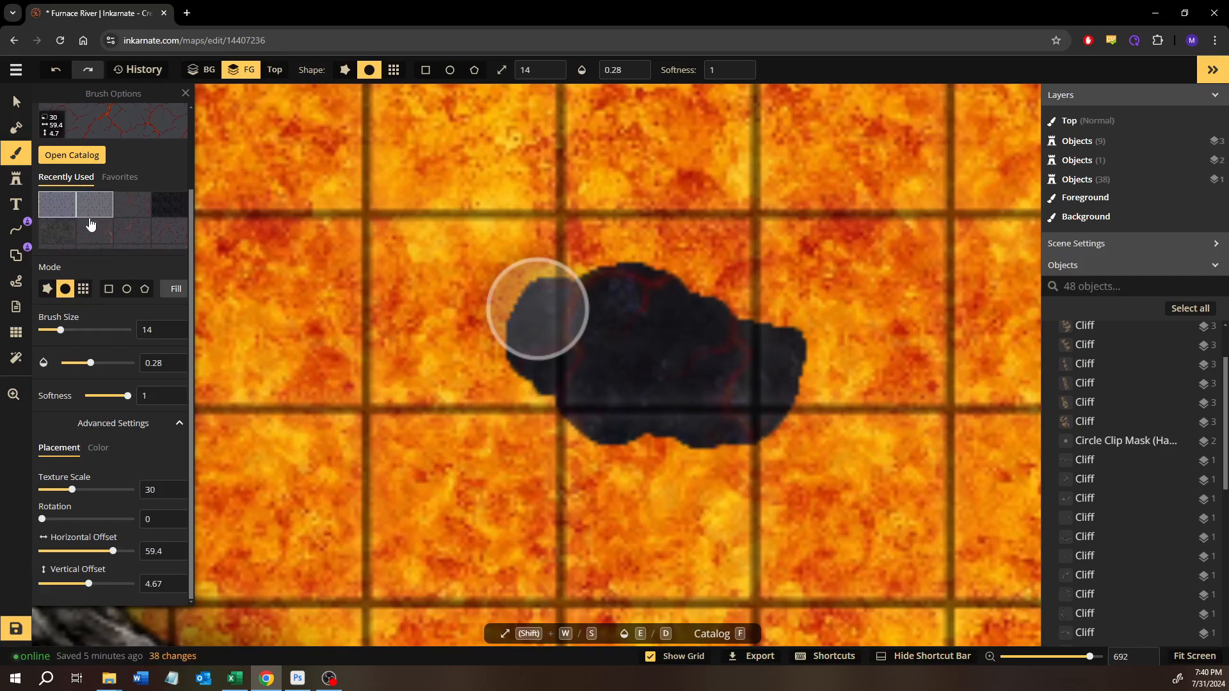
{"action": "scroll", "coordinate": [88, 221], "scroll_direction": "down", "scroll_amount": 2}
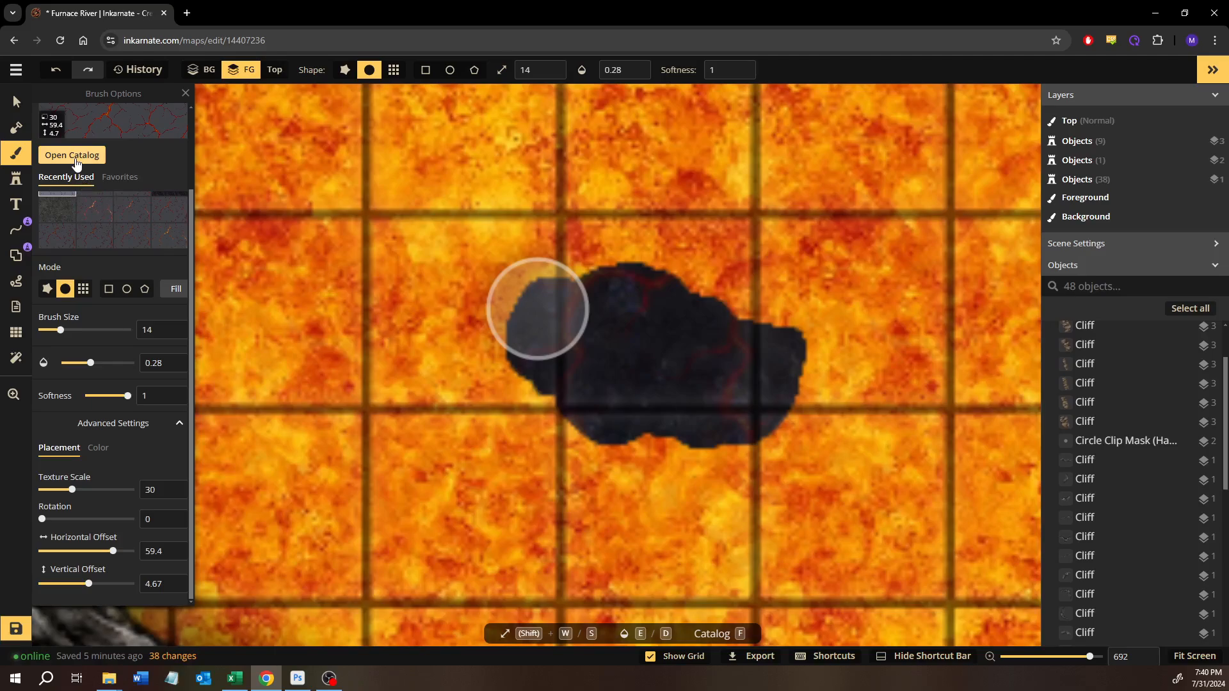
{"action": "key", "text": "f"}
{"action": "scroll", "coordinate": [419, 418], "scroll_direction": "down", "scroll_amount": 5}
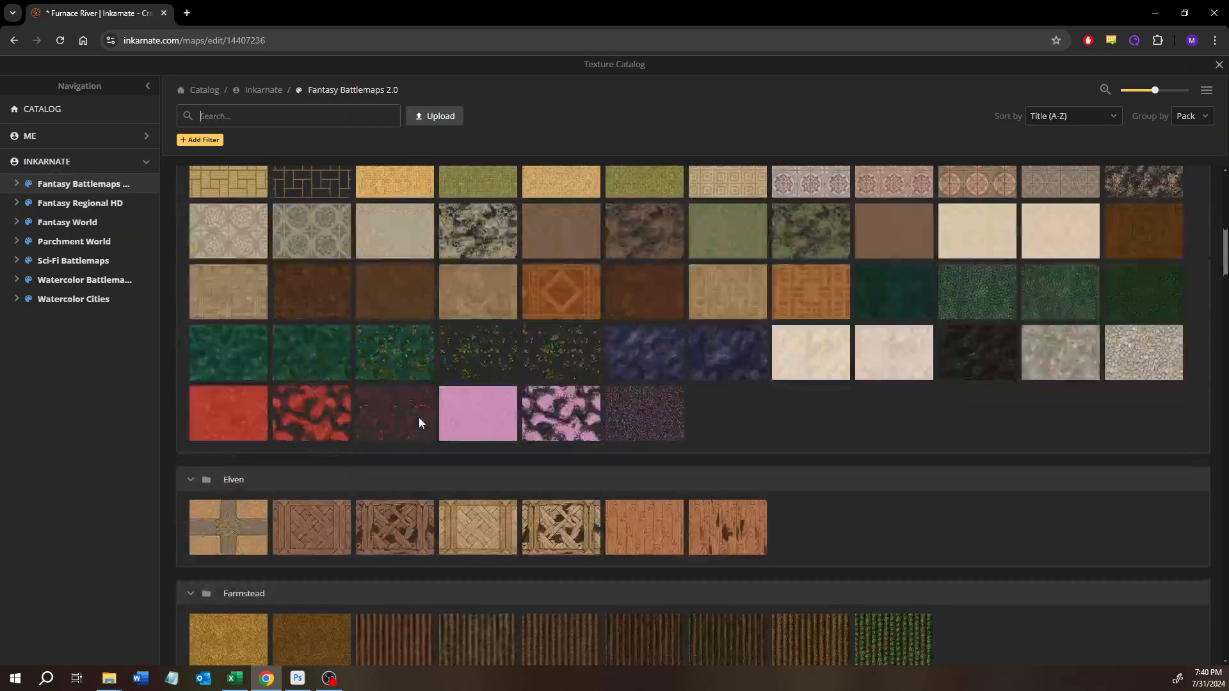
{"action": "scroll", "coordinate": [416, 412], "scroll_direction": "up", "scroll_amount": 5}
{"action": "scroll", "coordinate": [417, 413], "scroll_direction": "down", "scroll_amount": 4}
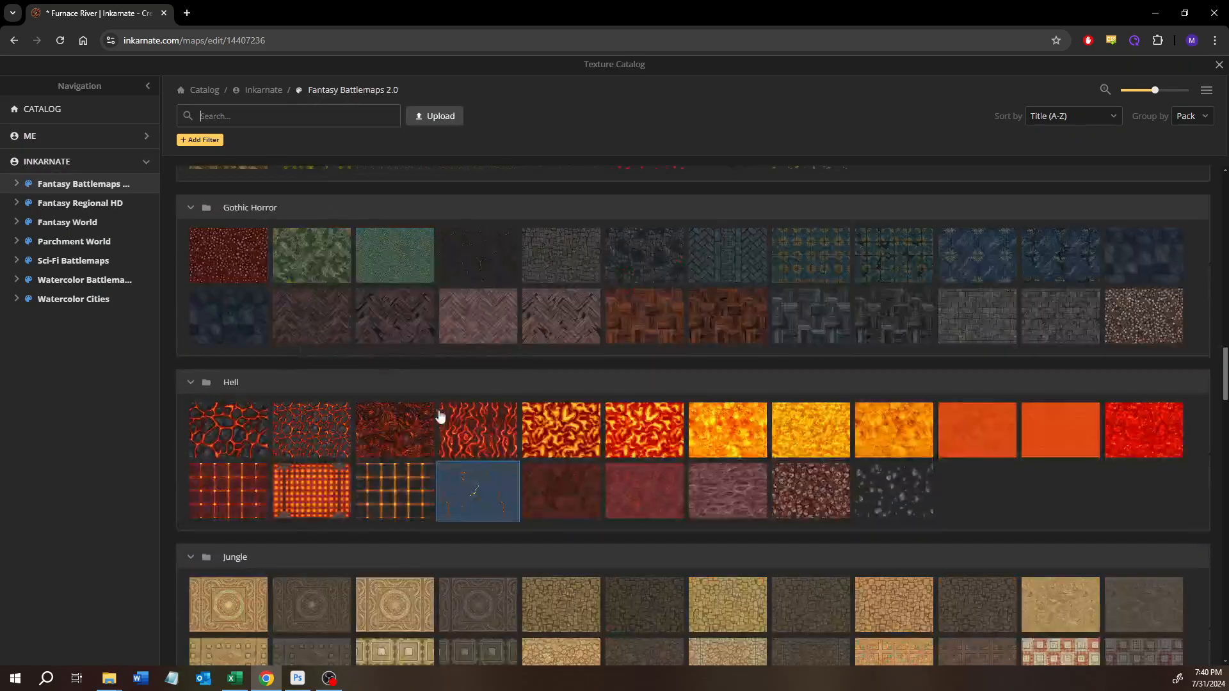
{"action": "left_click", "coordinate": [813, 428]}
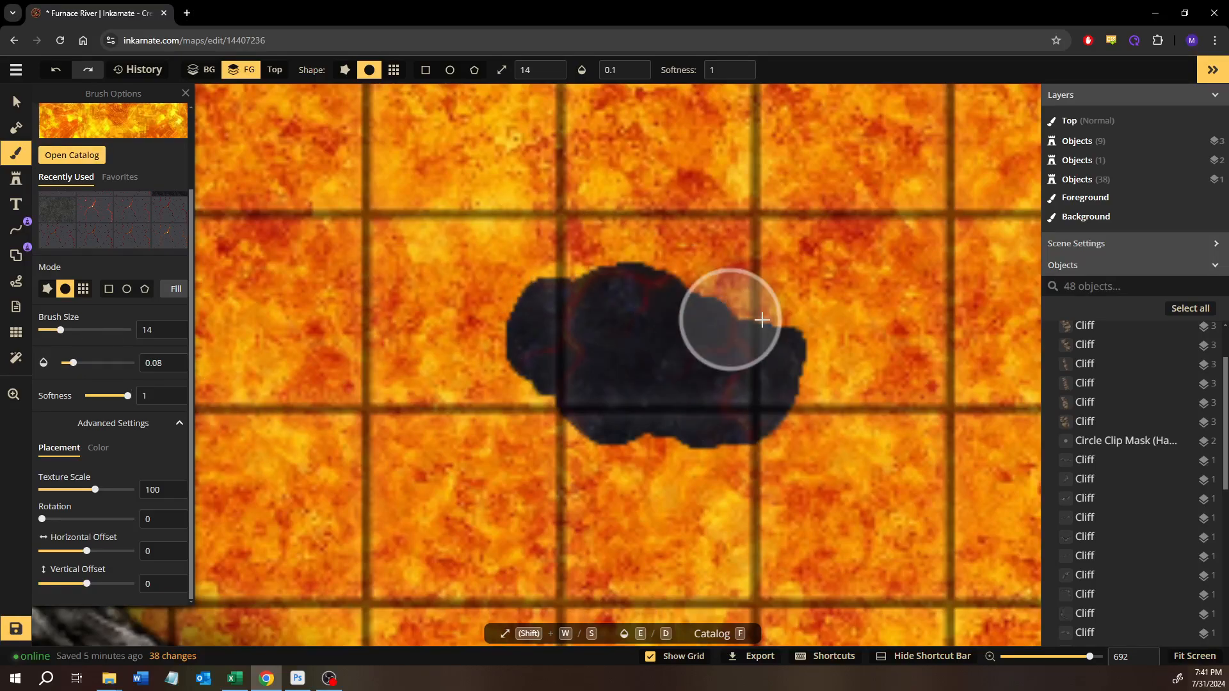
{"action": "mouse_move", "coordinate": [505, 291]}
{"action": "left_mouse_down"}
{"action": "mouse_move", "coordinate": [511, 330]}
{"action": "mouse_move", "coordinate": [620, 439]}
{"action": "mouse_move", "coordinate": [793, 356]}
{"action": "mouse_move", "coordinate": [722, 293]}
{"action": "mouse_move", "coordinate": [479, 298]}
{"action": "mouse_move", "coordinate": [719, 301]}
{"action": "mouse_move", "coordinate": [812, 358]}
{"action": "mouse_move", "coordinate": [587, 431]}
{"action": "mouse_move", "coordinate": [525, 307]}
{"action": "mouse_move", "coordinate": [567, 278]}
{"action": "mouse_move", "coordinate": [771, 396]}
{"action": "left_mouse_up"}
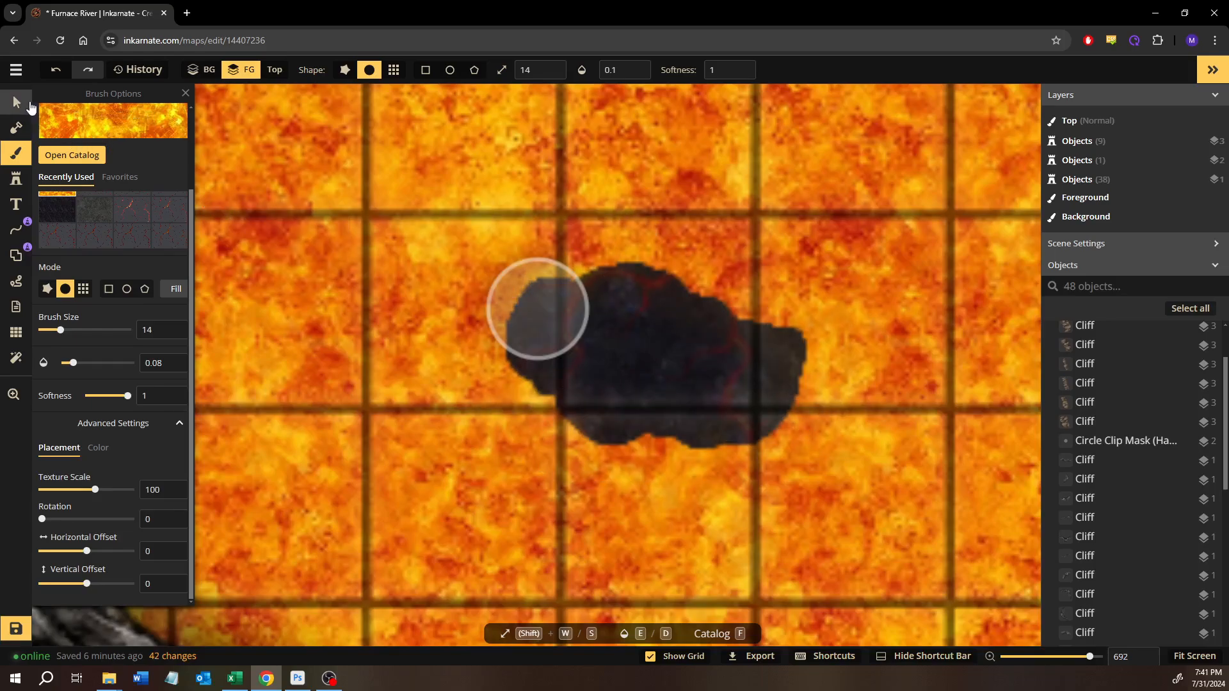
- Try to move the island's masked area eastward across the lava with mask effects off, and undo the applied move
{"action": "left_click", "coordinate": [28, 103]}
{"action": "scroll", "coordinate": [363, 259], "scroll_direction": "down", "scroll_amount": 5}
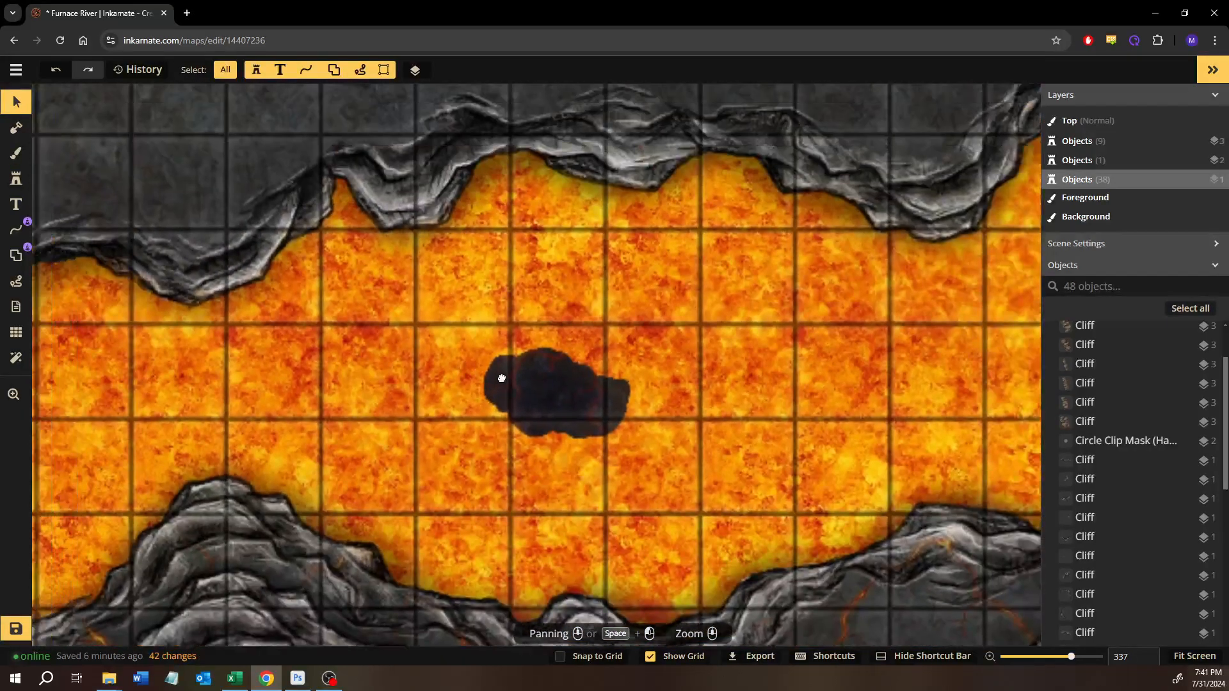
{"action": "left_click_drag", "start_coordinate": [469, 360], "coordinate": [497, 376]}
{"action": "left_click", "coordinate": [26, 130]}
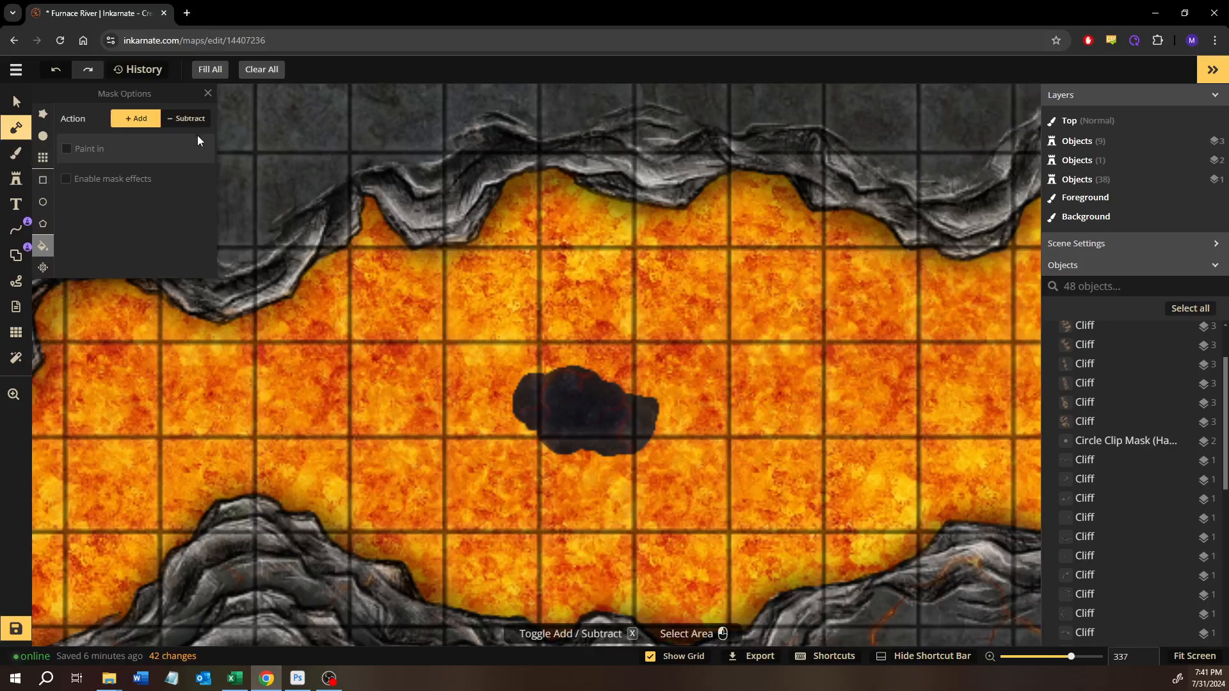
{"action": "left_click", "coordinate": [43, 268]}
{"action": "left_click", "coordinate": [568, 414]}
{"action": "left_click_drag", "start_coordinate": [565, 413], "coordinate": [776, 415]}
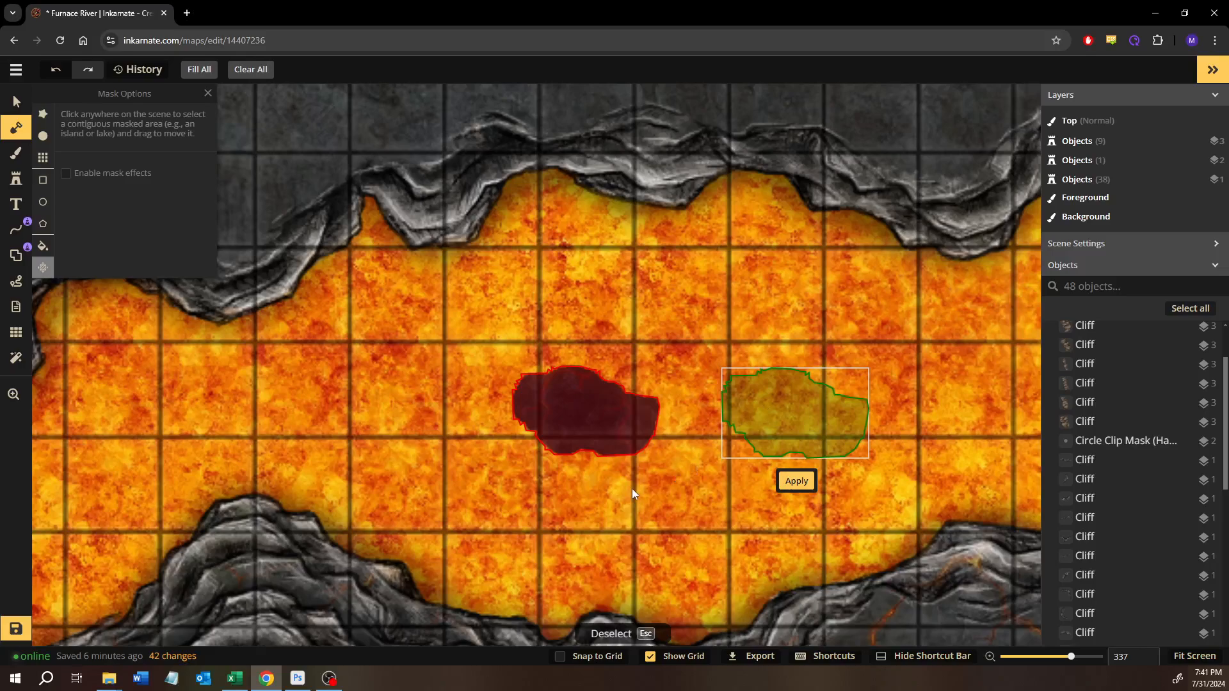
{"action": "key", "text": "Escape"}
{"action": "left_click", "coordinate": [595, 419]}
{"action": "left_click_drag", "start_coordinate": [576, 413], "coordinate": [751, 417]}
{"action": "left_click", "coordinate": [745, 477]}
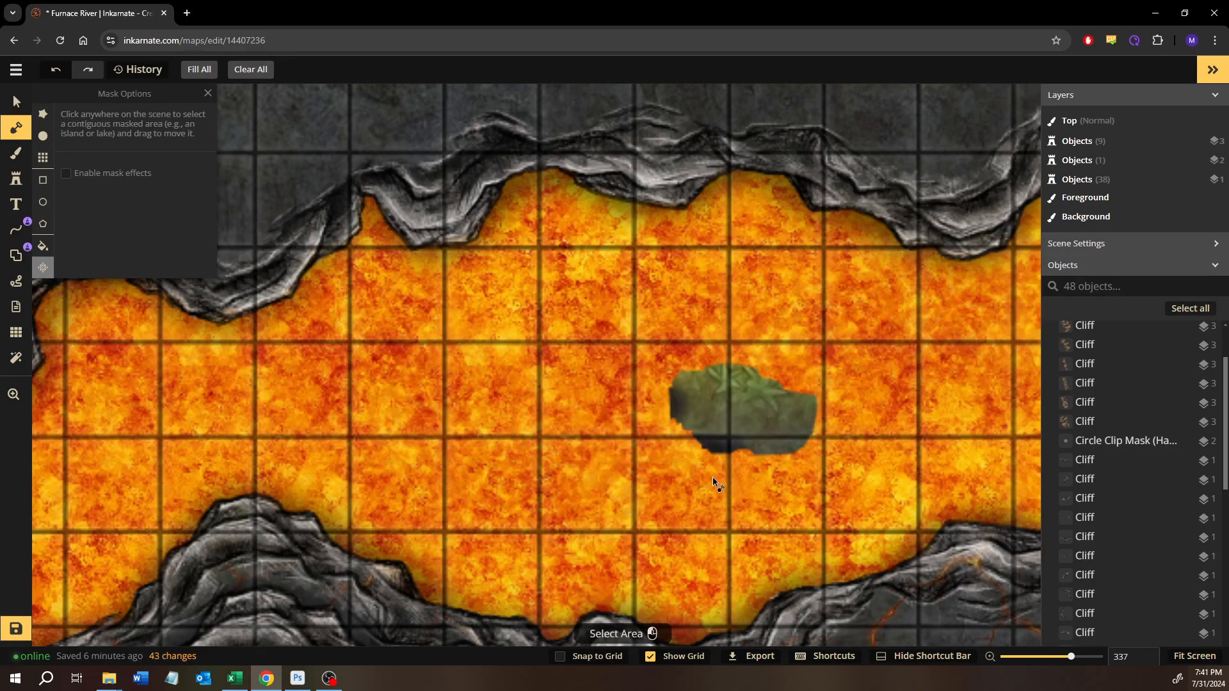
{"action": "key", "text": "ctrl+z"}
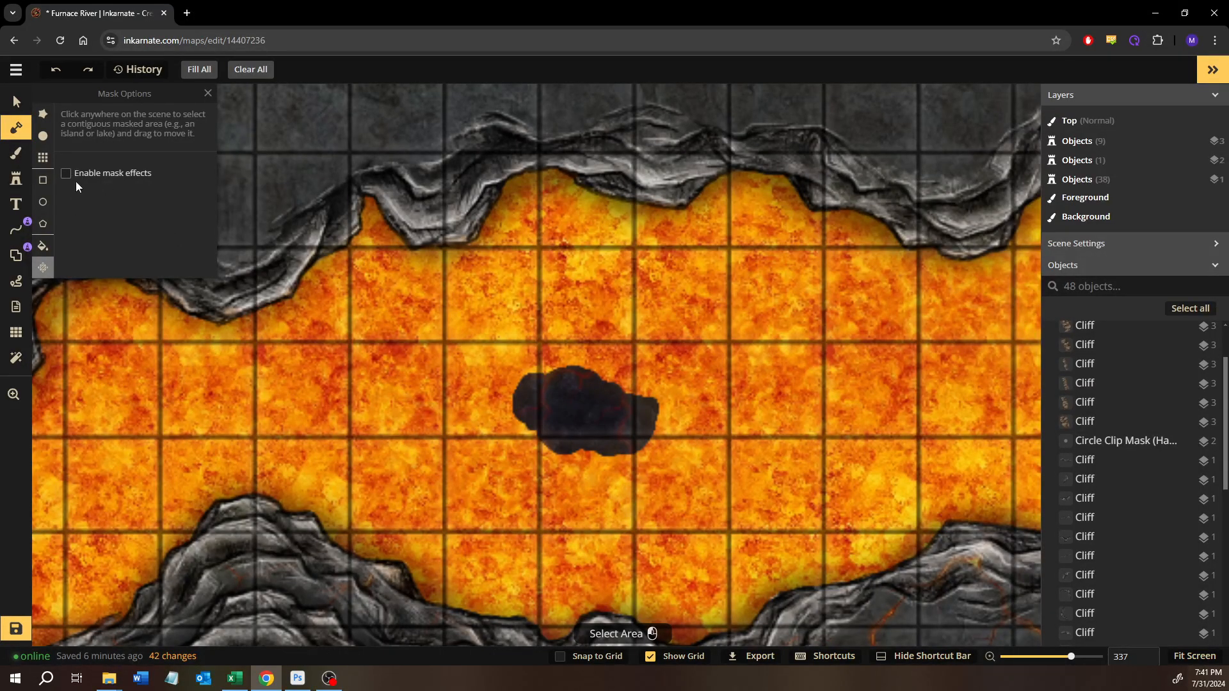
- Preview the mask effects, try moving the island's masked area farther southeast with them off, and undo the move
{"action": "left_click", "coordinate": [76, 182]}
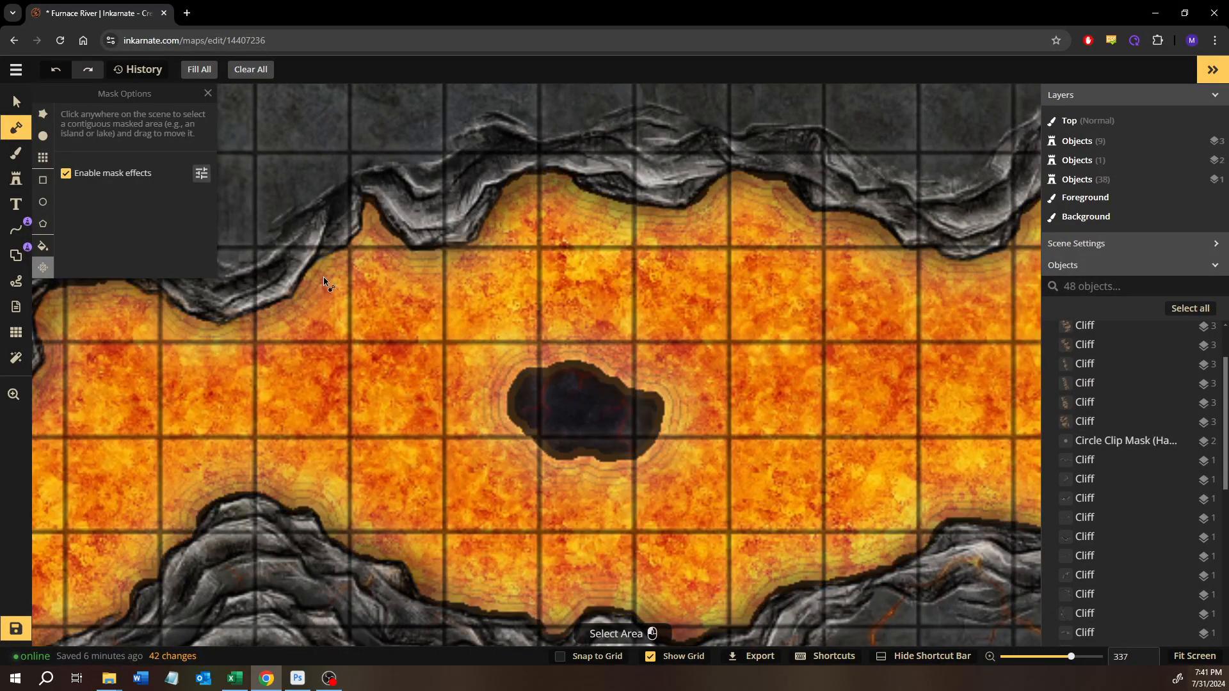
{"action": "left_click", "coordinate": [85, 183]}
{"action": "left_click", "coordinate": [584, 432]}
{"action": "left_click_drag", "start_coordinate": [576, 423], "coordinate": [811, 450]}
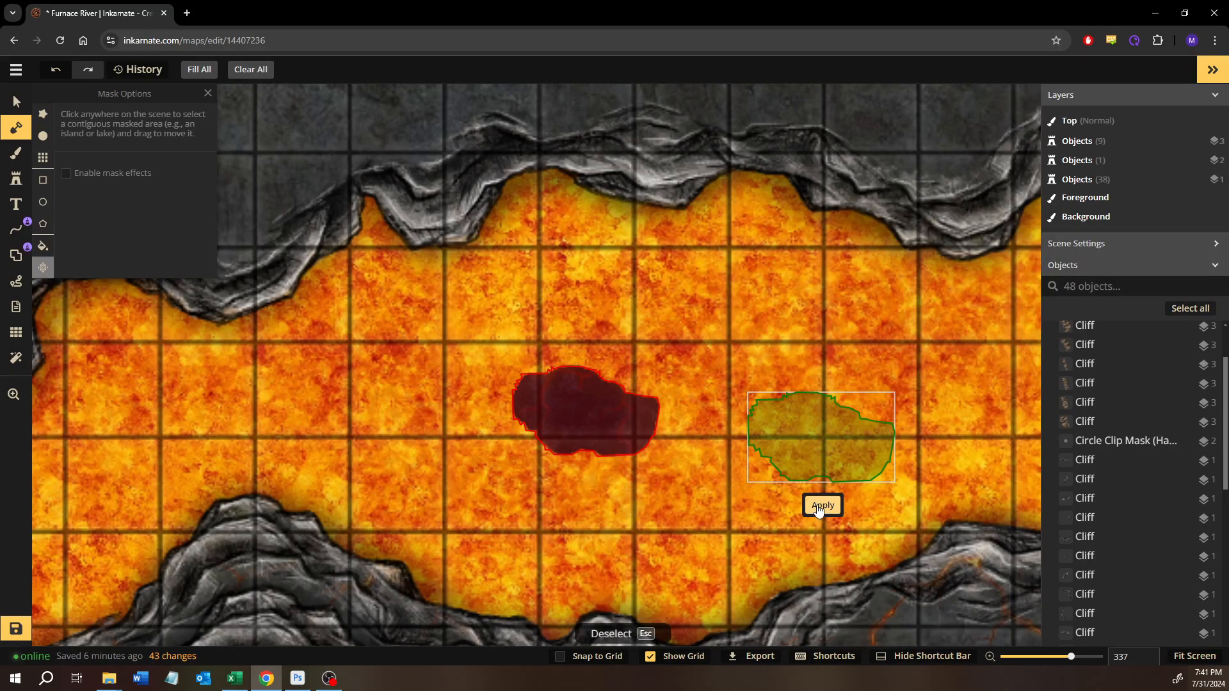
{"action": "left_click", "coordinate": [820, 506]}
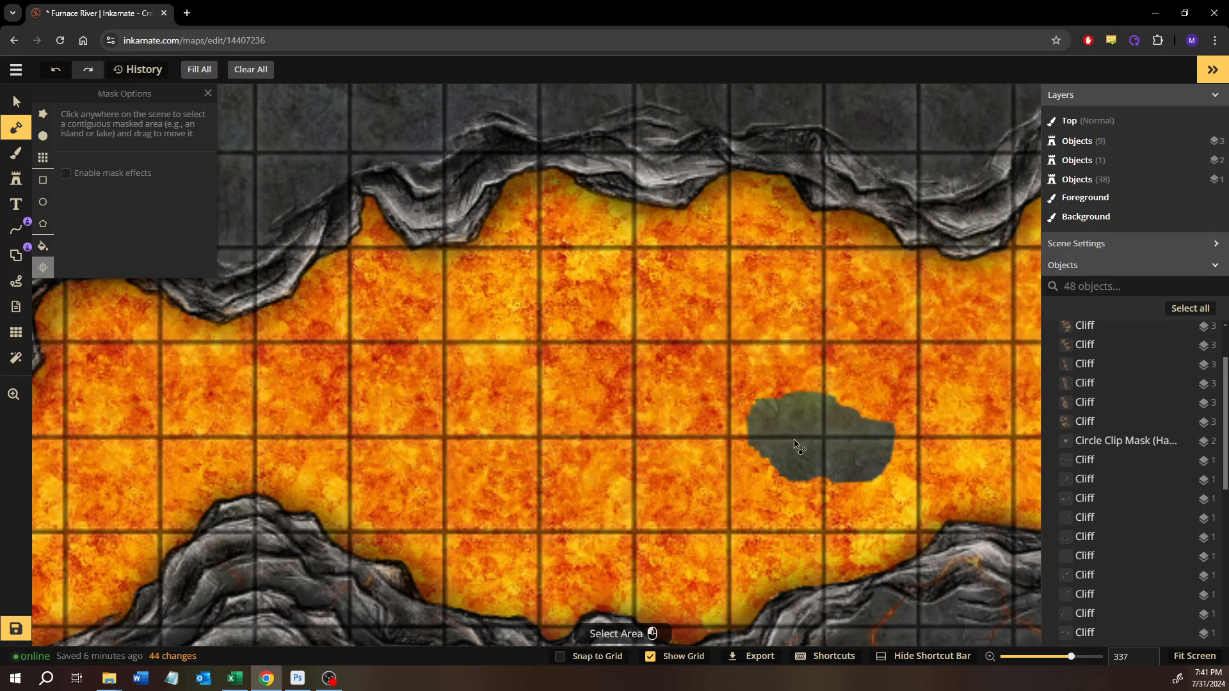
{"action": "key", "text": "ctrl+z"}
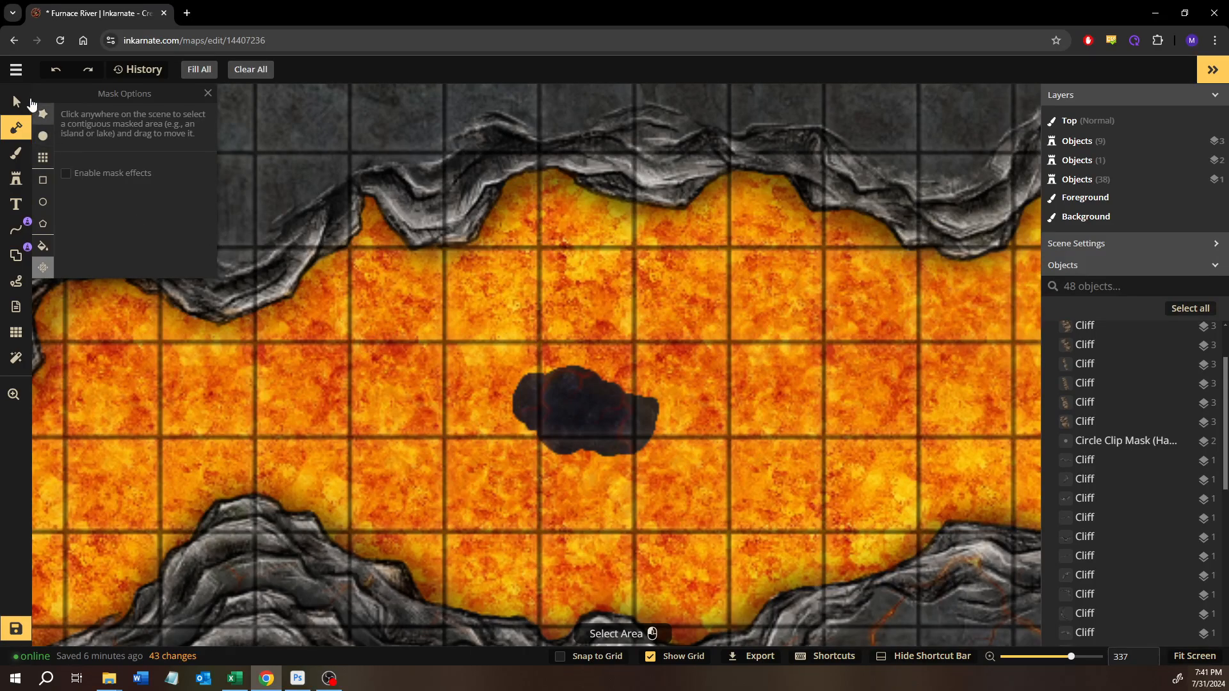
- Remove the dark island from the lava river using the round mask brush set to subtract at size 30
{"action": "left_click", "coordinate": [30, 102]}
{"action": "scroll", "coordinate": [733, 377], "scroll_direction": "down", "scroll_amount": 4}
{"action": "scroll", "coordinate": [729, 378], "scroll_direction": "down", "scroll_amount": 2}
{"action": "left_click_drag", "start_coordinate": [730, 378], "coordinate": [595, 405]}
{"action": "scroll", "coordinate": [595, 405], "scroll_direction": "up", "scroll_amount": 1}
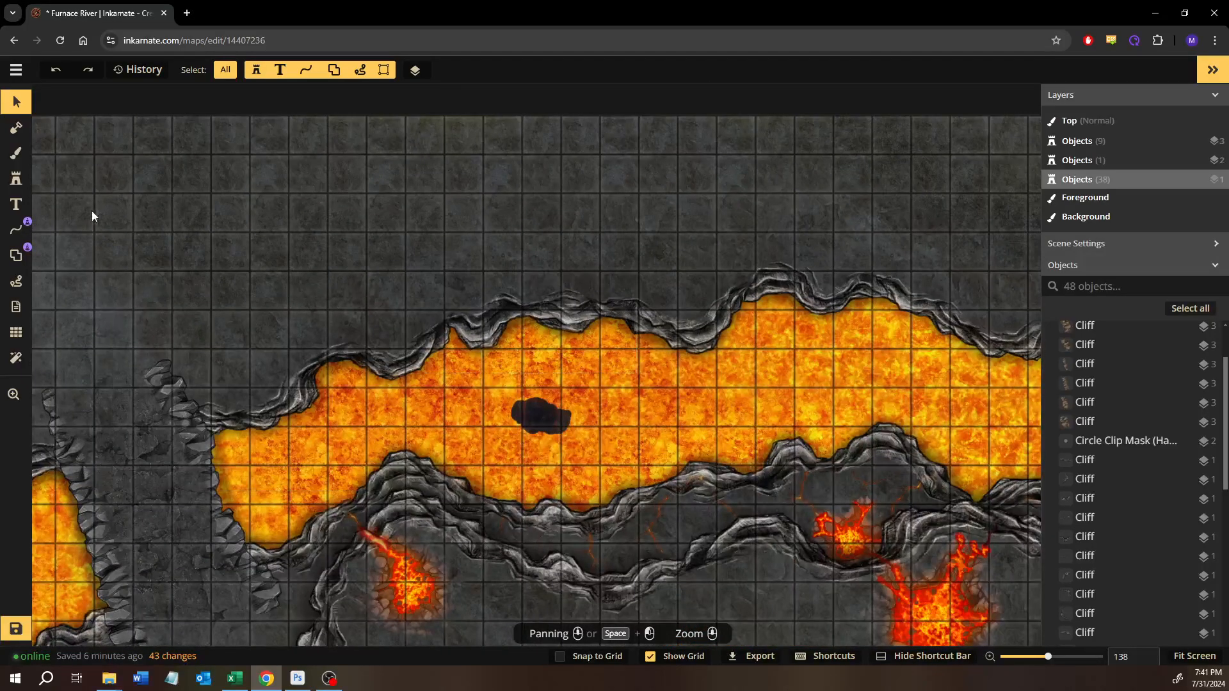
{"action": "left_click", "coordinate": [17, 156]}
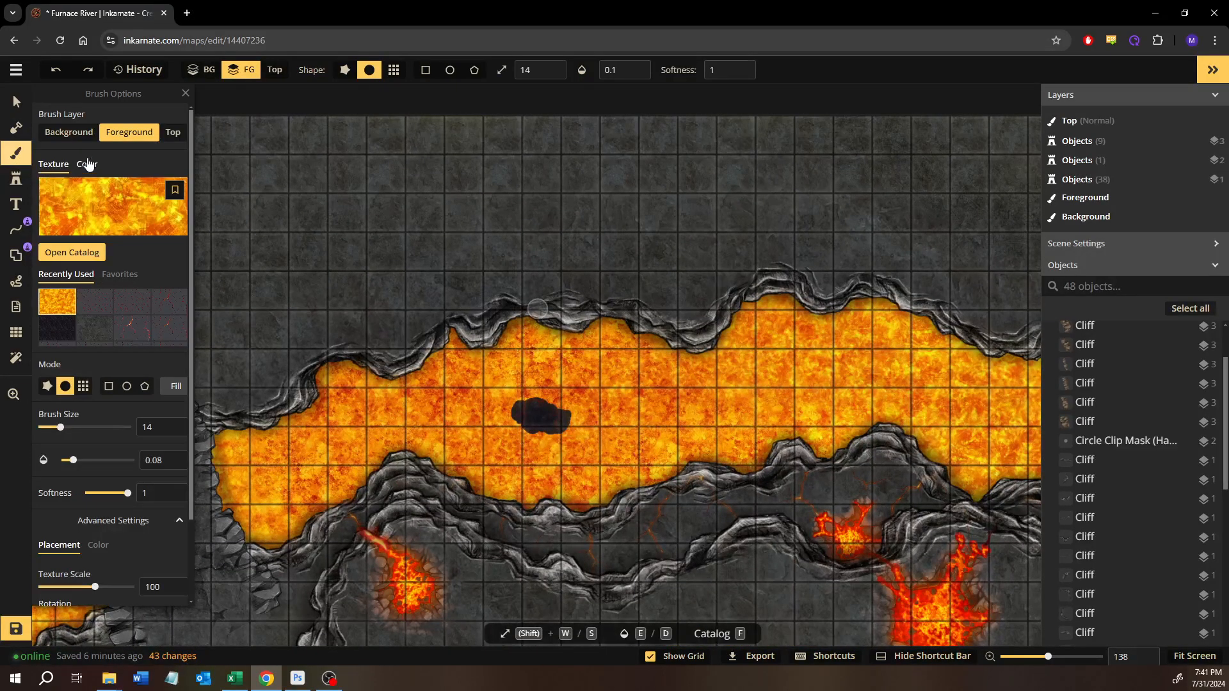
{"action": "left_click", "coordinate": [17, 128]}
{"action": "left_click", "coordinate": [48, 137]}
{"action": "left_click", "coordinate": [187, 118]}
{"action": "key", "text": "ctrl+z"}
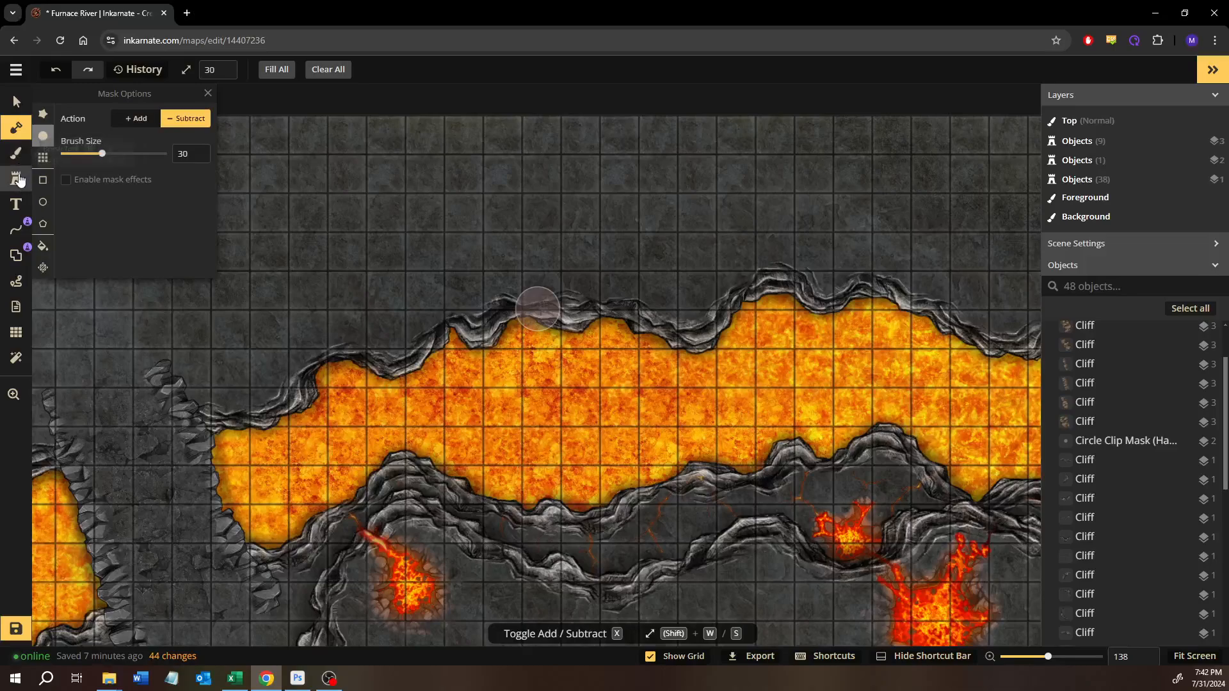
- Search the Fantasy Battlemaps 2.0 stamps for "rock" and choose the Big Rock stamp from the Terrain pack
{"action": "left_click", "coordinate": [17, 179]}
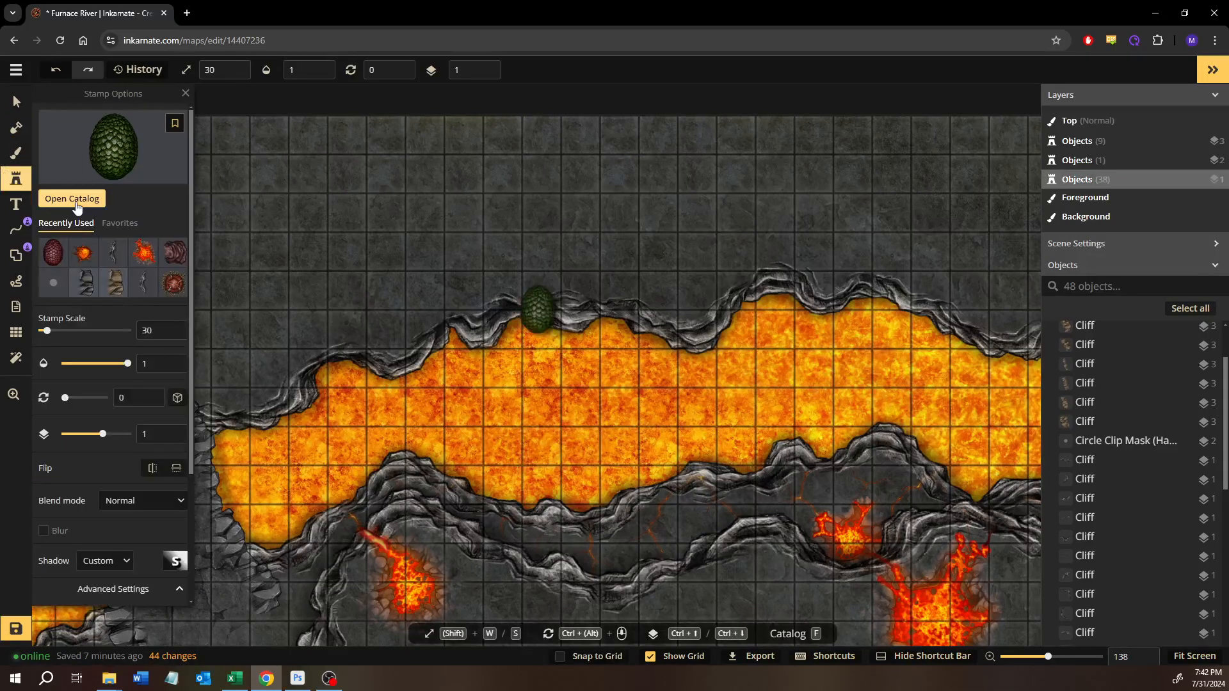
{"action": "left_click", "coordinate": [72, 199]}
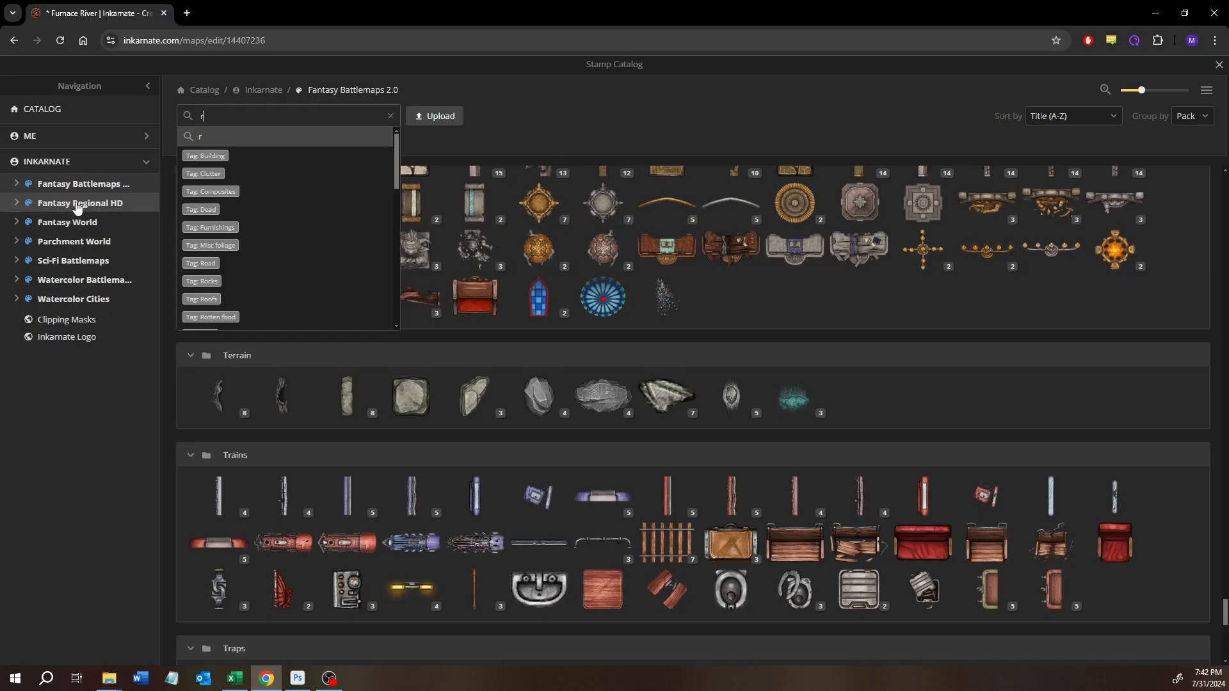
{"action": "left_click", "coordinate": [77, 184]}
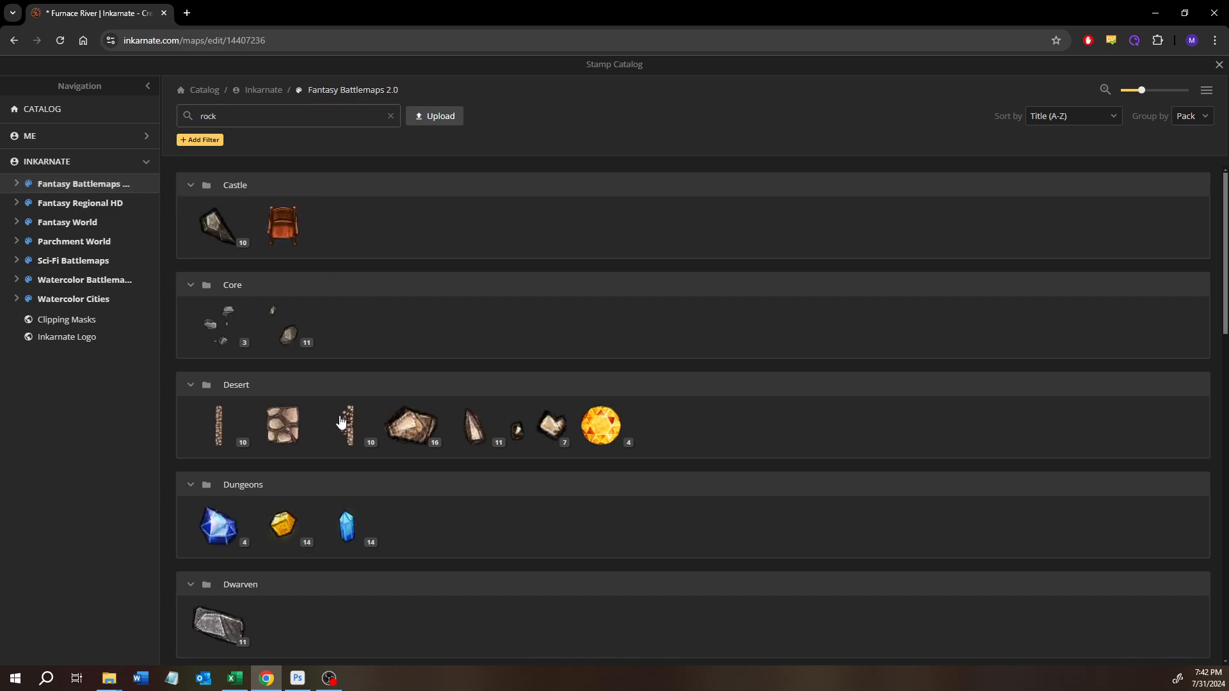
{"action": "scroll", "coordinate": [393, 394], "scroll_direction": "down", "scroll_amount": 4}
{"action": "scroll", "coordinate": [393, 394], "scroll_direction": "down", "scroll_amount": 12}
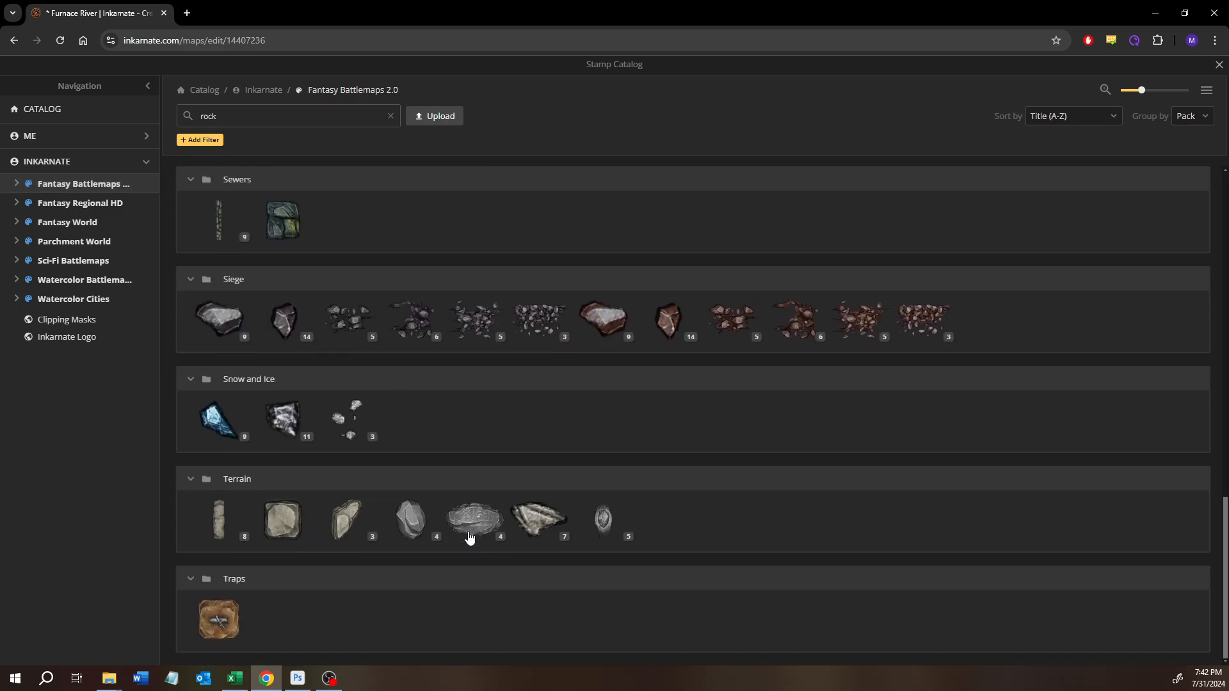
{"action": "left_click", "coordinate": [349, 520]}
- Place a large Big Rock at scale 30 and two small ones at scale 11 in the lava, all rotated to 50
{"action": "scroll", "coordinate": [548, 400], "scroll_direction": "up", "scroll_amount": 3}
{"action": "left_click", "coordinate": [536, 438]}
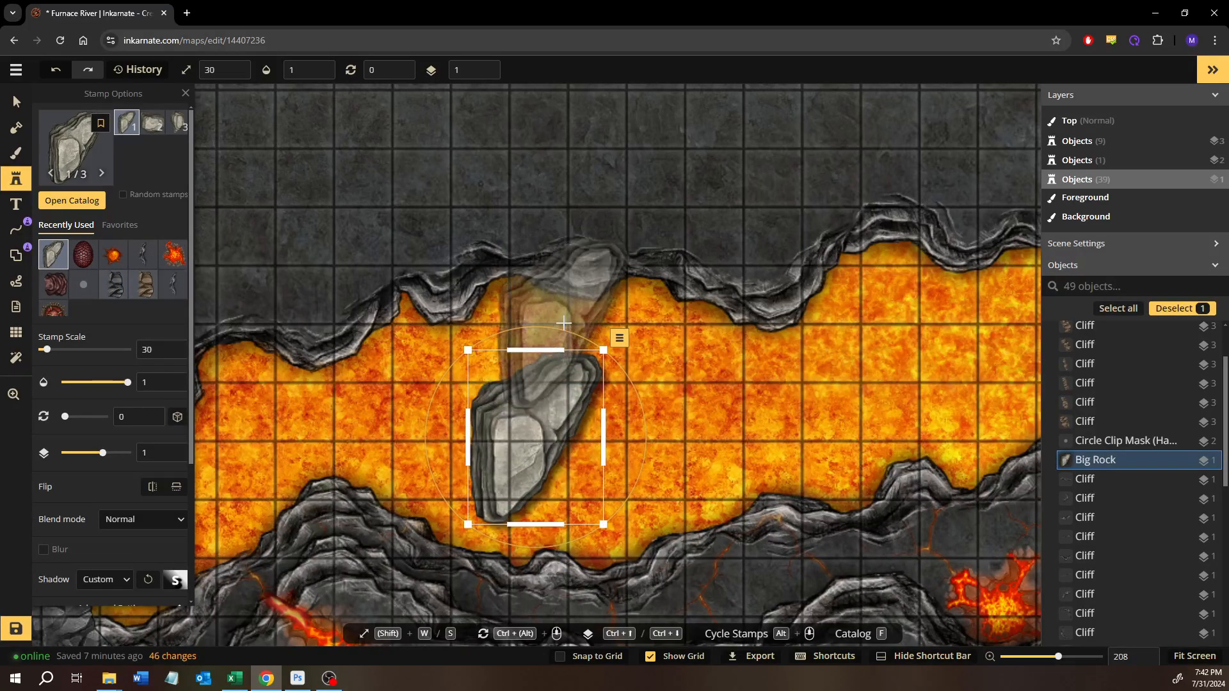
{"action": "left_click_drag", "start_coordinate": [563, 331], "coordinate": [702, 378]}
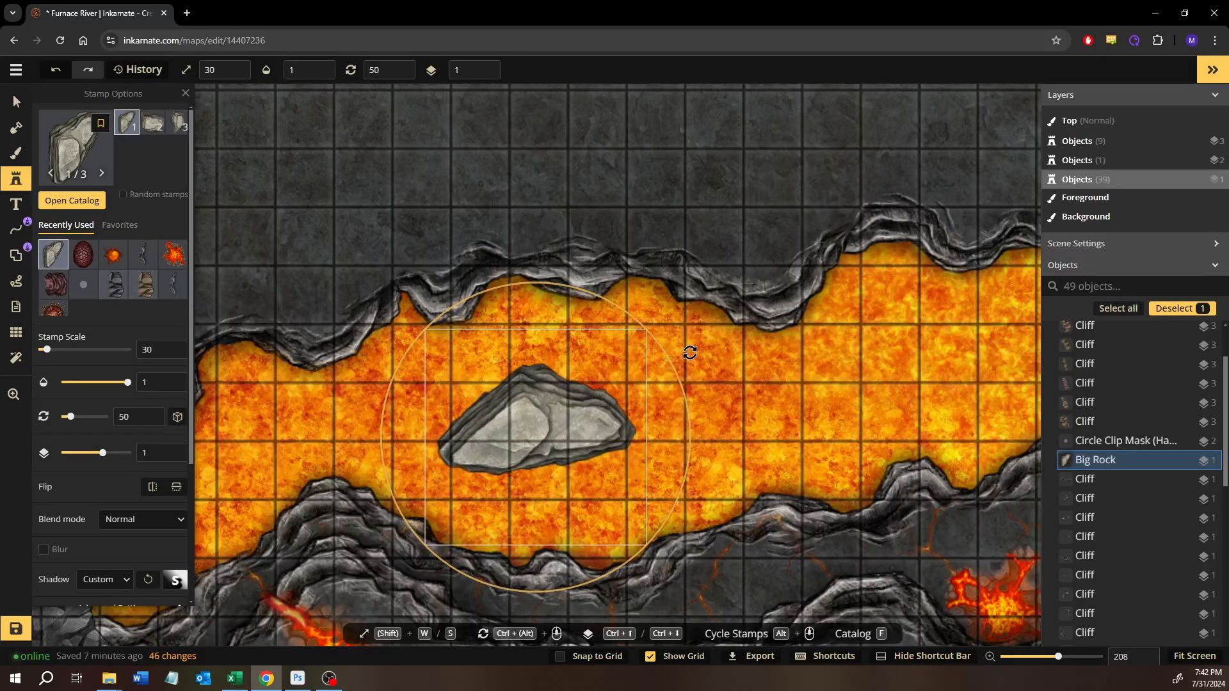
{"action": "left_click", "coordinate": [638, 323]}
{"action": "left_click_drag", "start_coordinate": [543, 418], "coordinate": [598, 363]}
{"action": "left_click", "coordinate": [777, 424]}
- Delete the large grey rock from the middle of the lava river
{"action": "left_click", "coordinate": [16, 101]}
{"action": "left_click", "coordinate": [508, 397]}
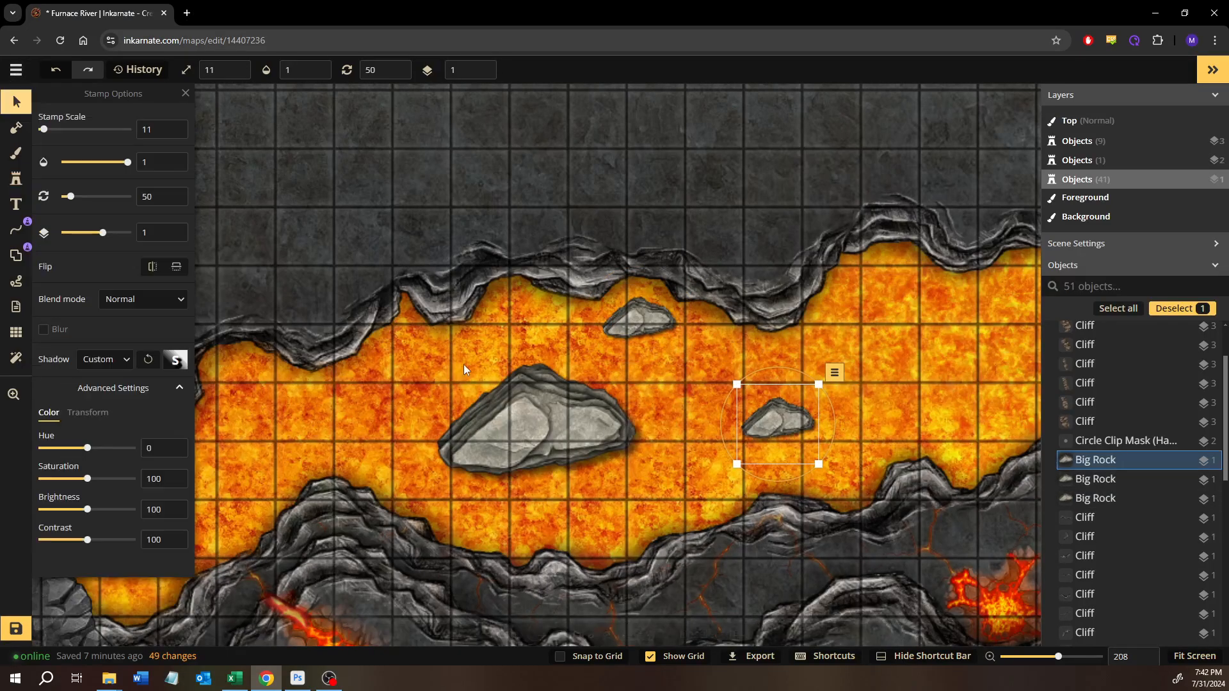
{"action": "key", "text": "Delete"}
- Rotate the northern small rock to 252, move it southward into the lava, and set shadow None, brightness 48 and contrast 137
{"action": "left_click", "coordinate": [659, 324]}
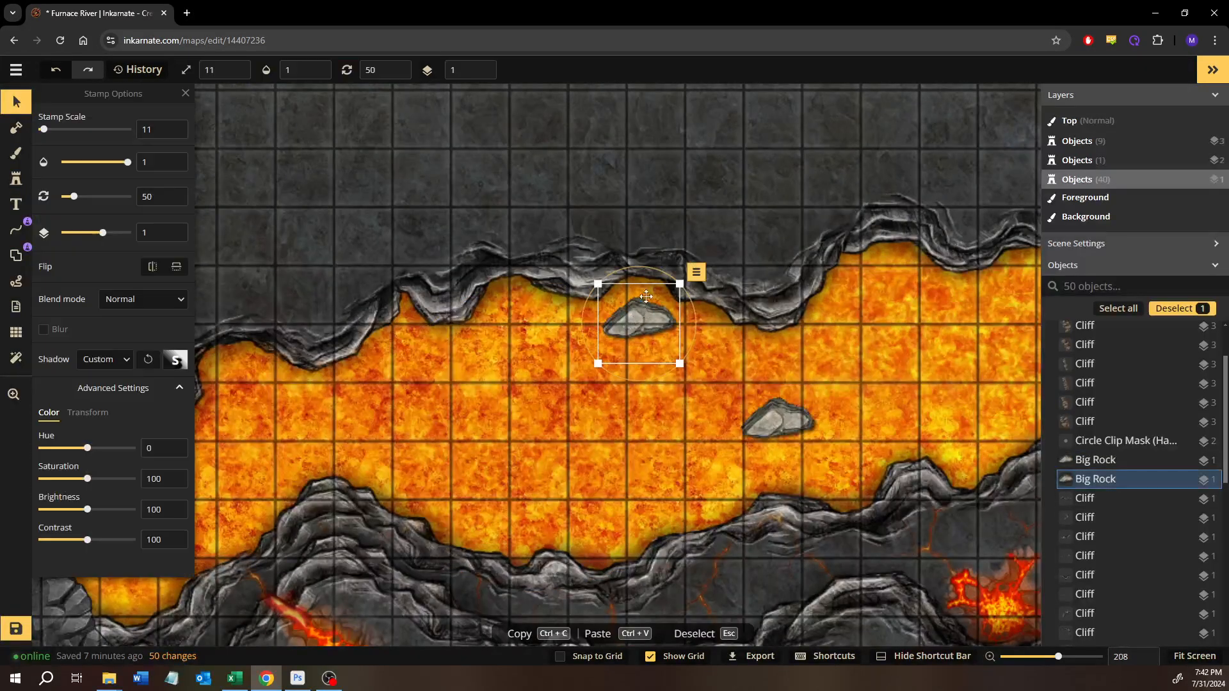
{"action": "left_click_drag", "start_coordinate": [697, 287], "coordinate": [610, 374]}
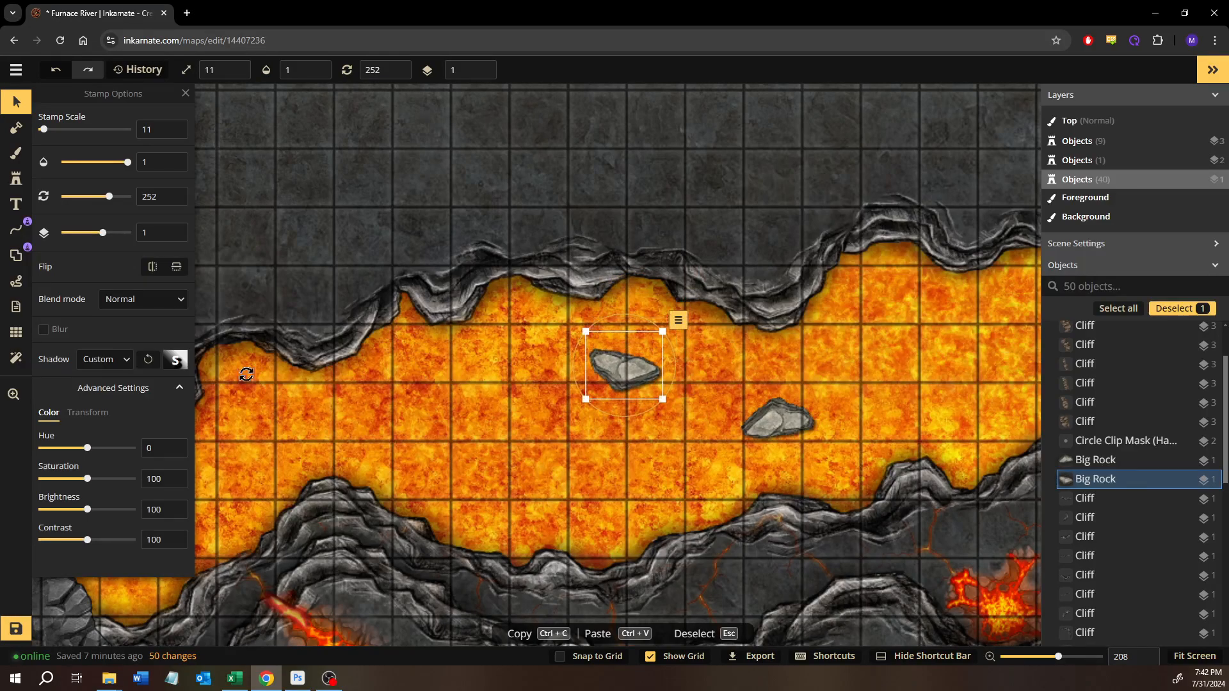
{"action": "left_click", "coordinate": [113, 365]}
{"action": "left_click", "coordinate": [112, 398]}
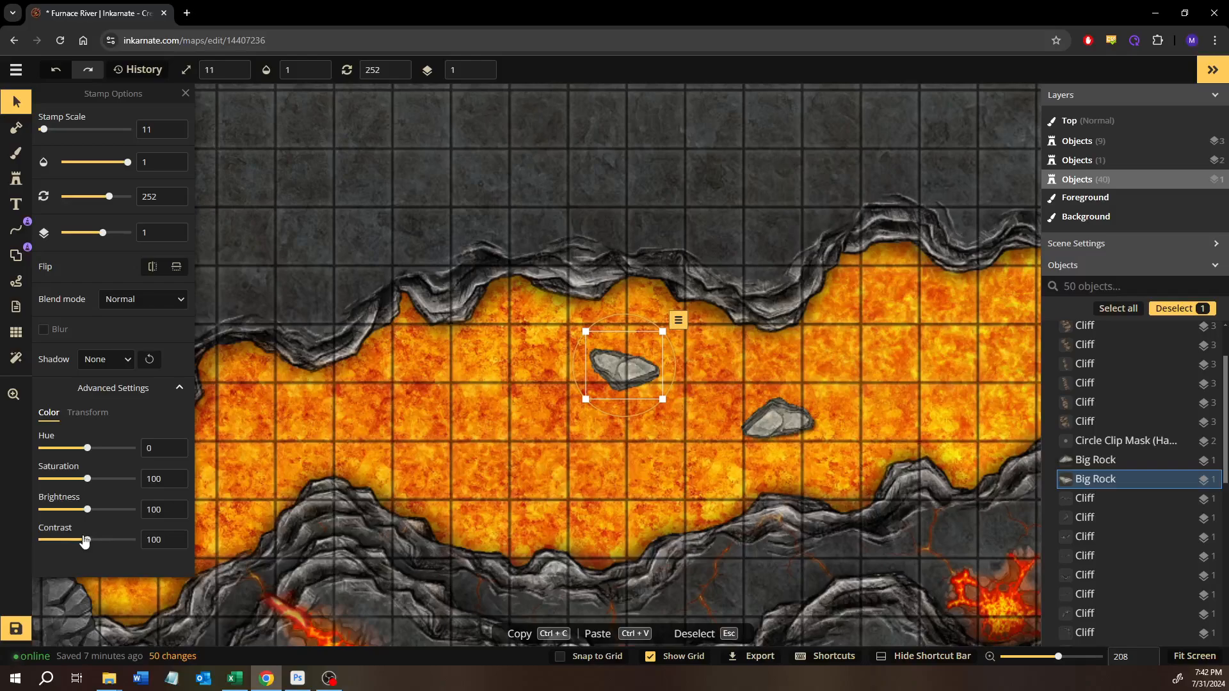
{"action": "left_click_drag", "start_coordinate": [84, 544], "coordinate": [70, 513]}
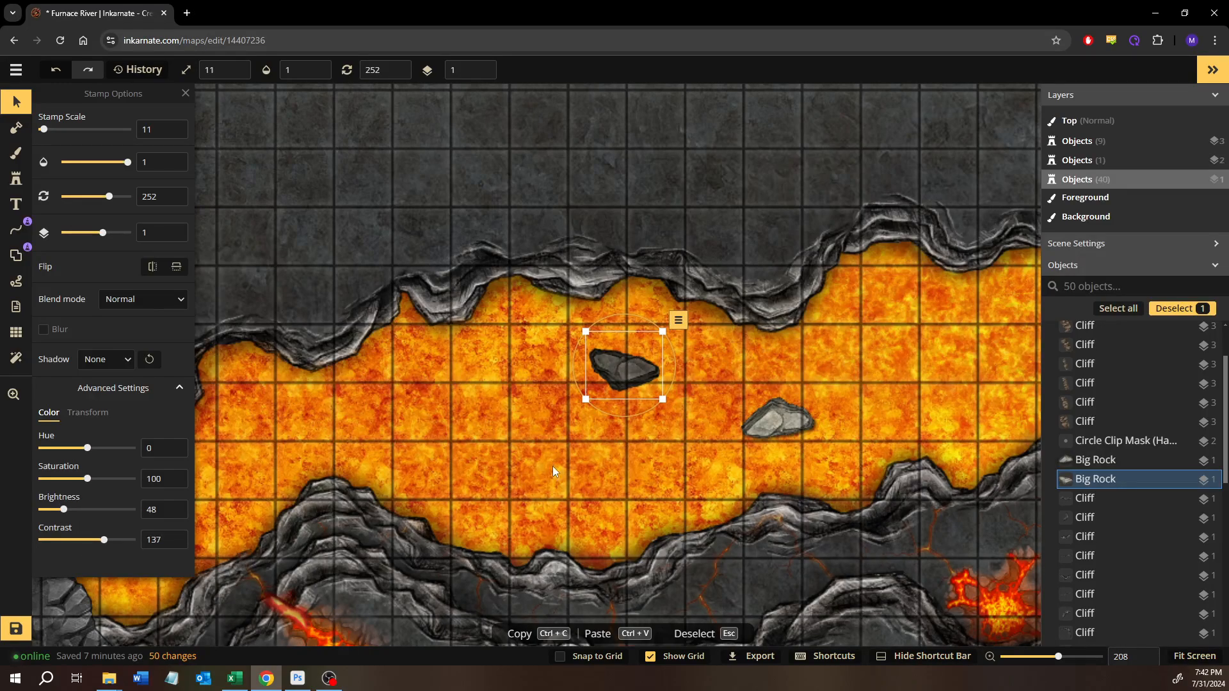
- Delete the remaining light grey rock from the lava
{"action": "left_click", "coordinate": [606, 472]}
{"action": "left_click", "coordinate": [773, 412]}
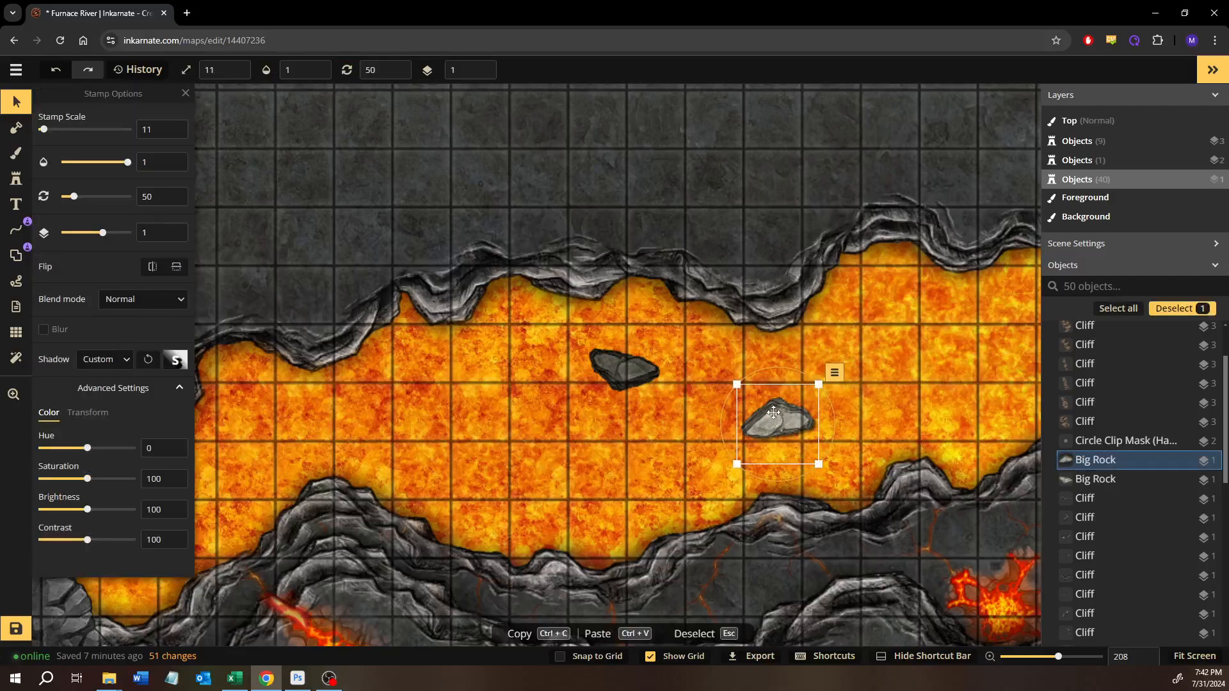
{"action": "key", "text": "Delete"}
- Place the second Big Rock variant with the dark rock's settings farther east in the lava and set its shadow to None
{"action": "left_click", "coordinate": [640, 371]}
{"action": "left_click", "coordinate": [16, 179]}
{"action": "left_click", "coordinate": [165, 124]}
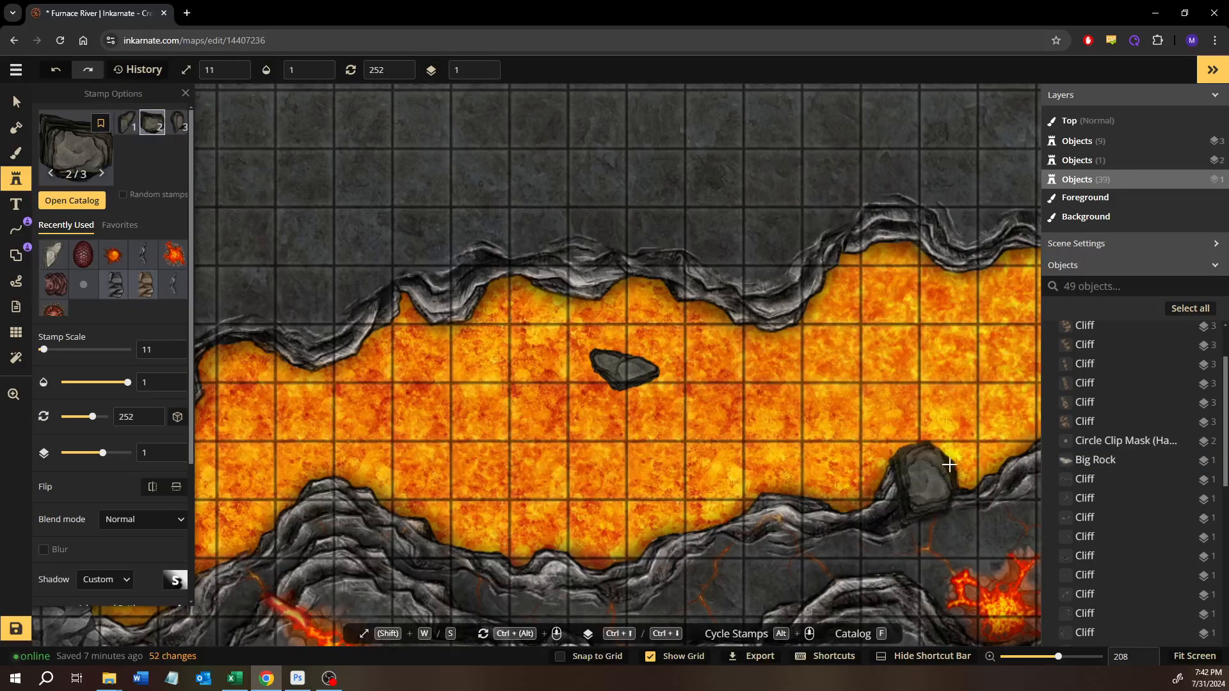
{"action": "left_click_drag", "start_coordinate": [939, 359], "coordinate": [678, 391]}
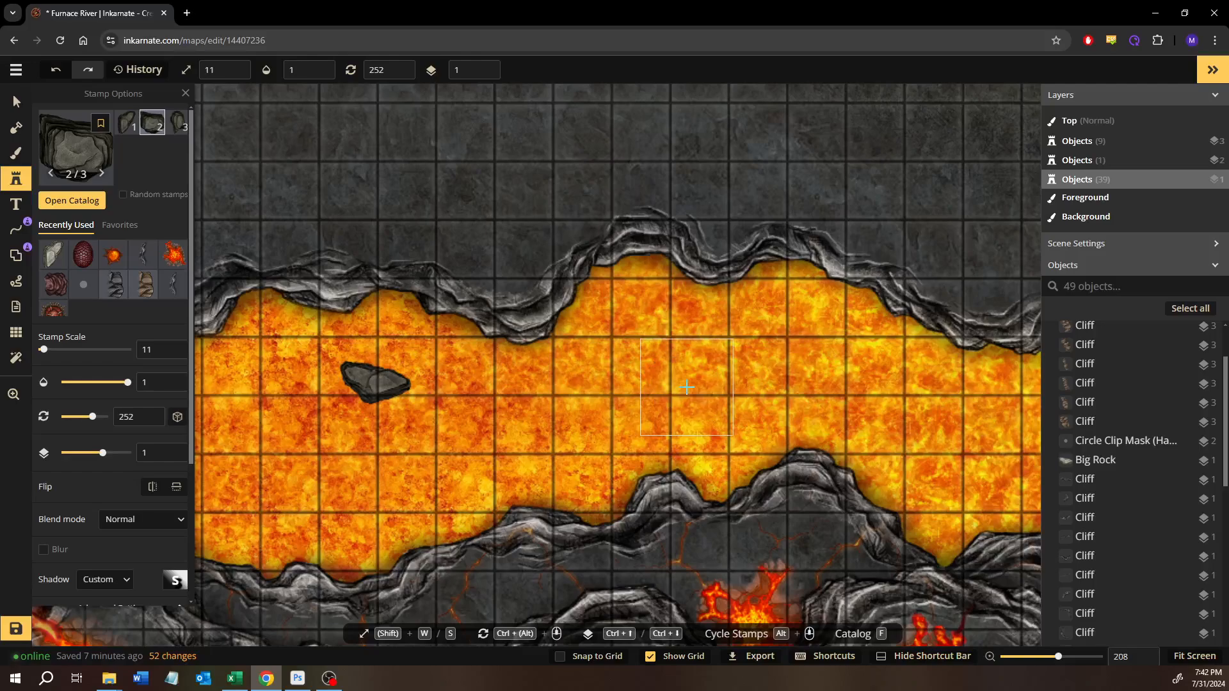
{"action": "left_click", "coordinate": [679, 391]}
{"action": "left_click", "coordinate": [104, 580]}
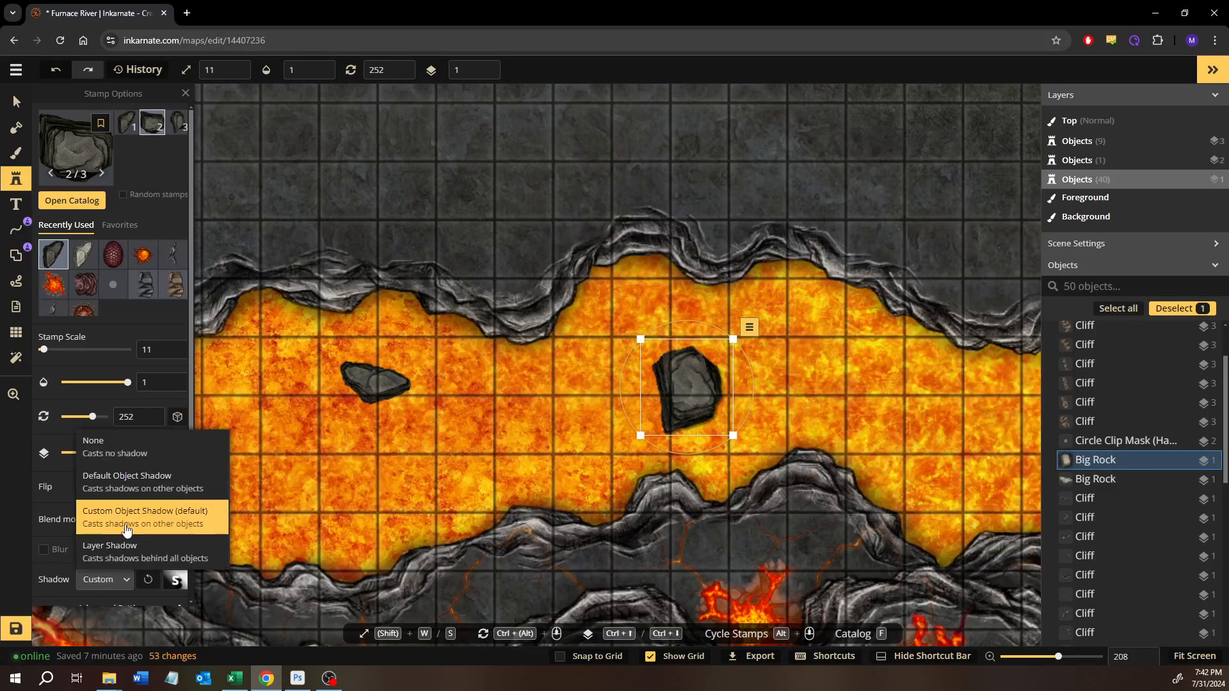
{"action": "left_click", "coordinate": [111, 459]}
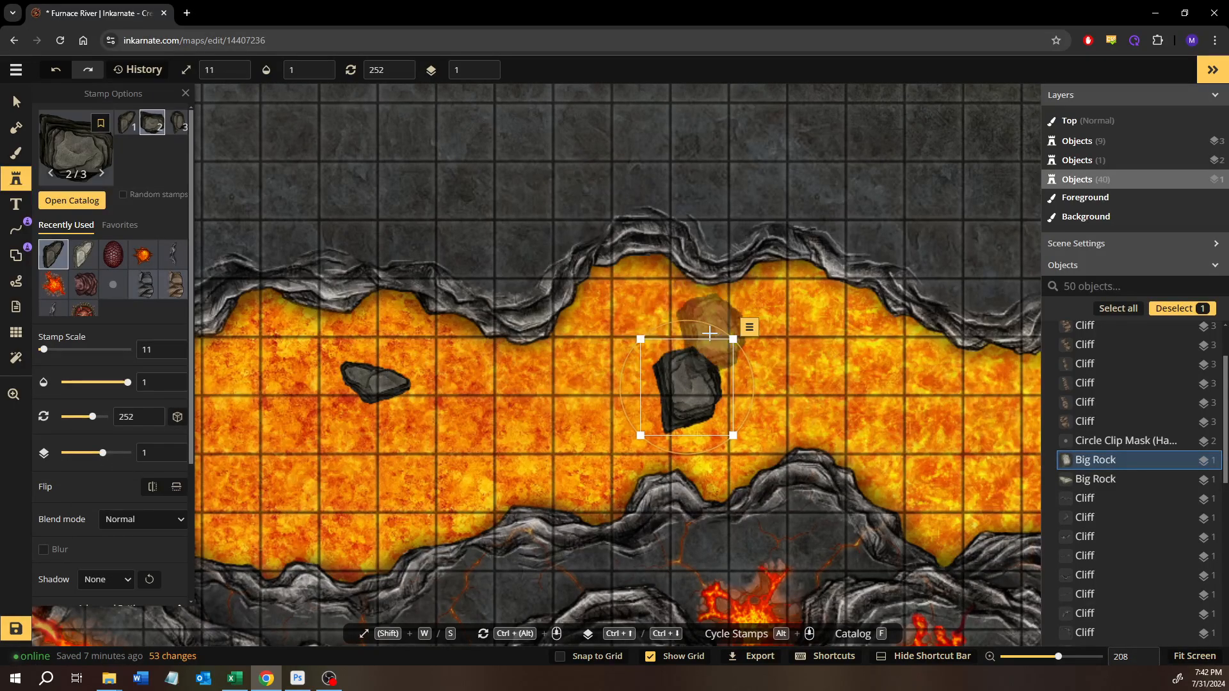
- Shrink the new rock to scale 4 near the northern cliff, and place the third variant at scale 4, rotation 284, near the southern cliff
{"action": "scroll", "coordinate": [760, 334], "scroll_direction": "down", "scroll_amount": 4}
{"action": "key", "text": "s"}
{"action": "key", "text": "s"}
{"action": "key", "text": "s"}
{"action": "key", "text": "s"}
{"action": "key", "text": "s"}
{"action": "key", "text": "s"}
{"action": "key", "text": "s"}
{"action": "left_click_drag", "start_coordinate": [663, 356], "coordinate": [621, 276]}
{"action": "scroll", "coordinate": [487, 257], "scroll_direction": "down", "scroll_amount": 1}
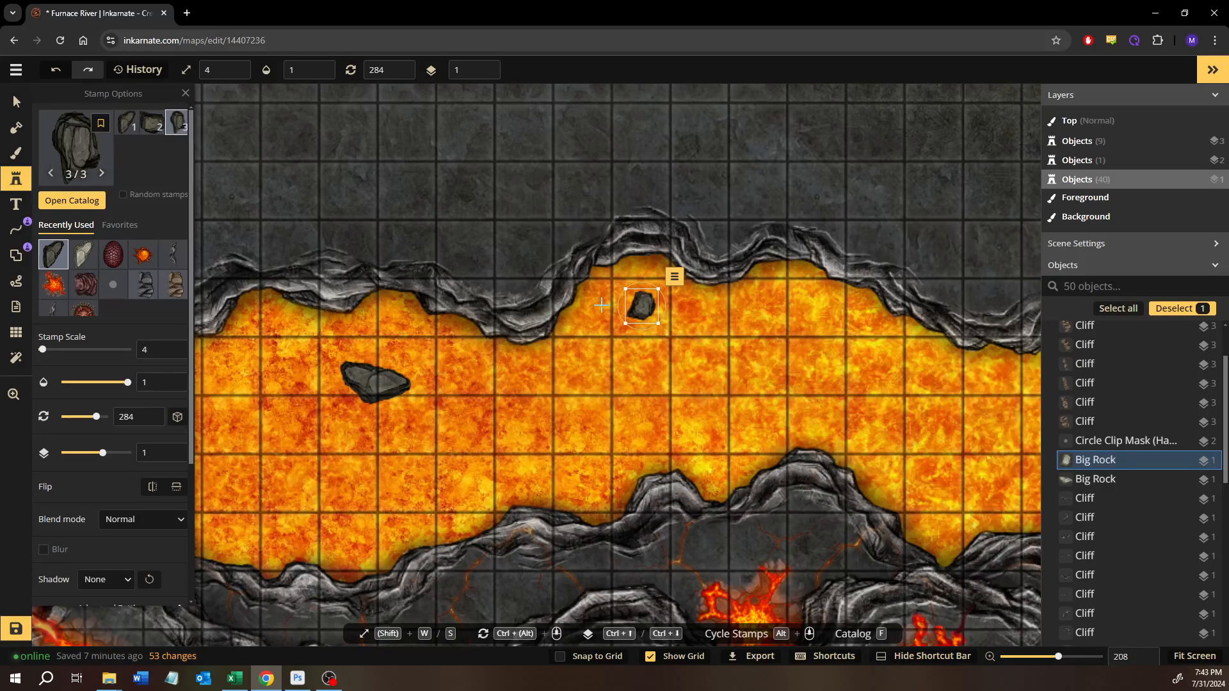
{"action": "left_click", "coordinate": [712, 453]}
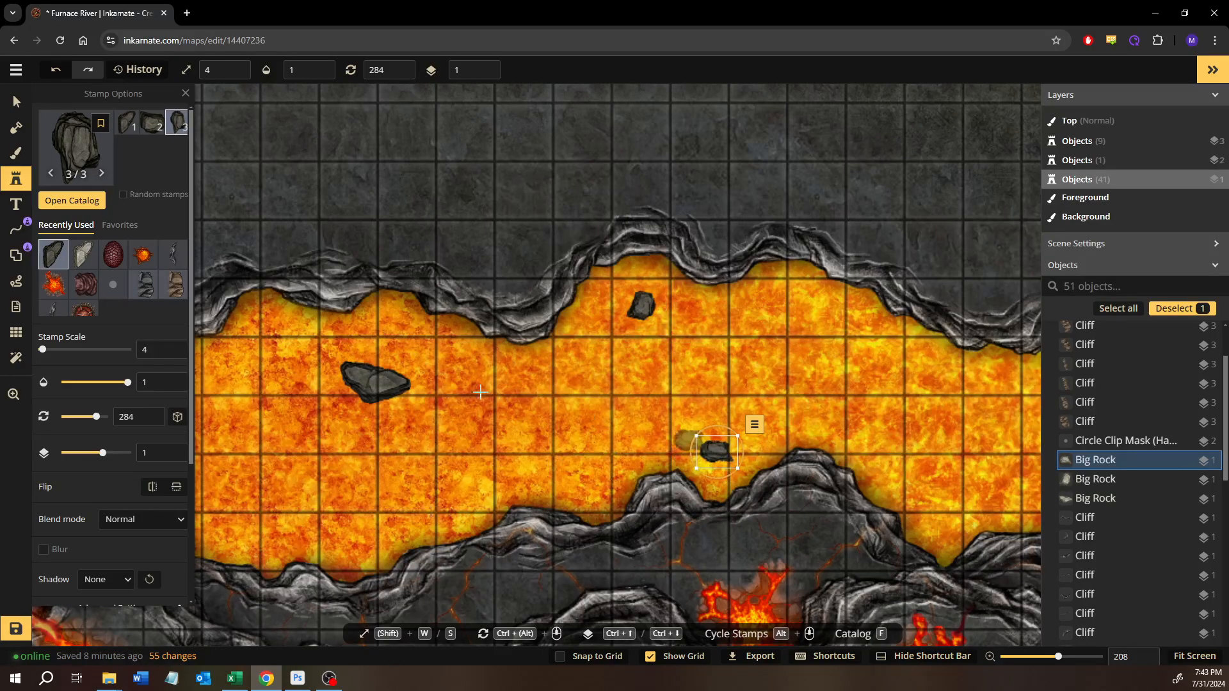
- Place another Big Rock using the largest dark rock's variant and settings where the lava meets the rock bridge's eastern edge
{"action": "left_click", "coordinate": [17, 102]}
{"action": "left_click", "coordinate": [371, 387]}
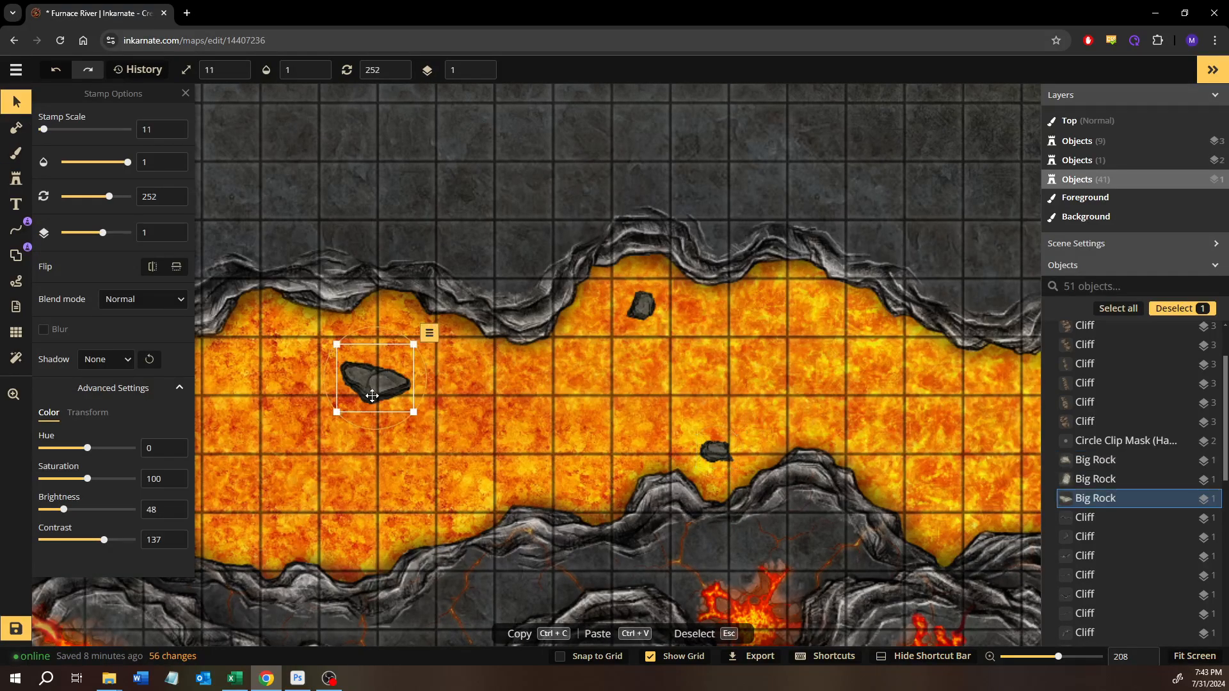
{"action": "left_click", "coordinate": [325, 489]}
{"action": "left_click_drag", "start_coordinate": [473, 462], "coordinate": [824, 391]}
{"action": "left_click", "coordinate": [713, 332]}
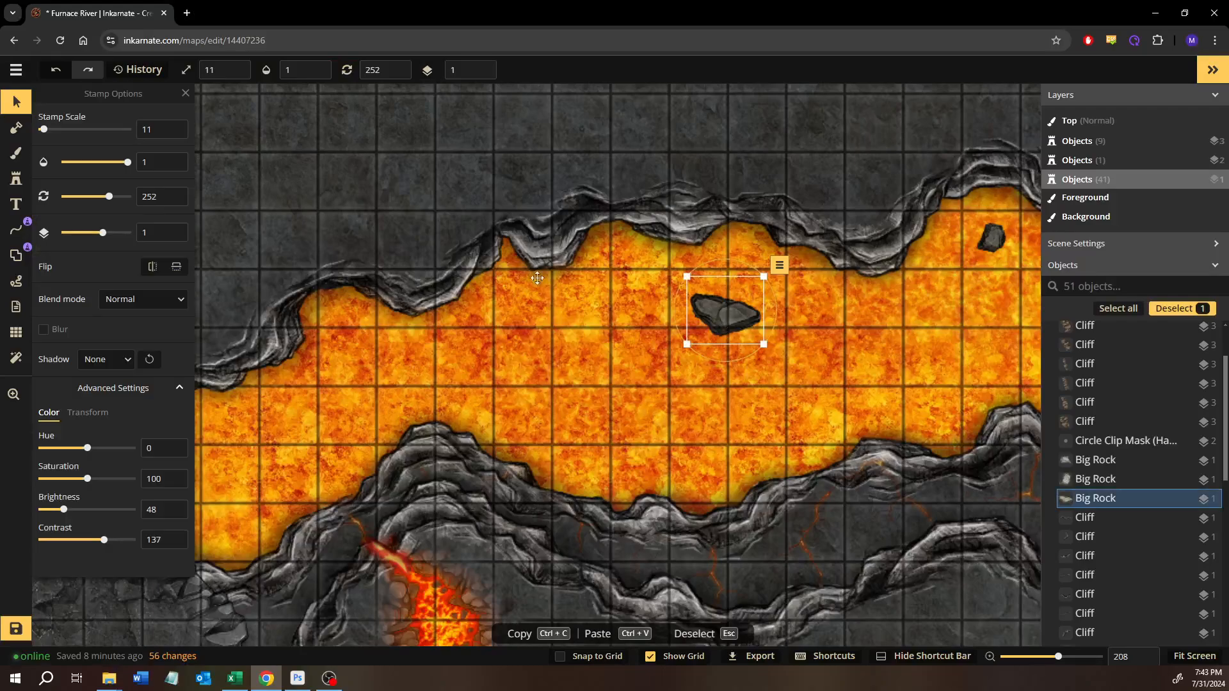
{"action": "left_click", "coordinate": [17, 179]}
{"action": "left_click_drag", "start_coordinate": [269, 407], "coordinate": [398, 376]}
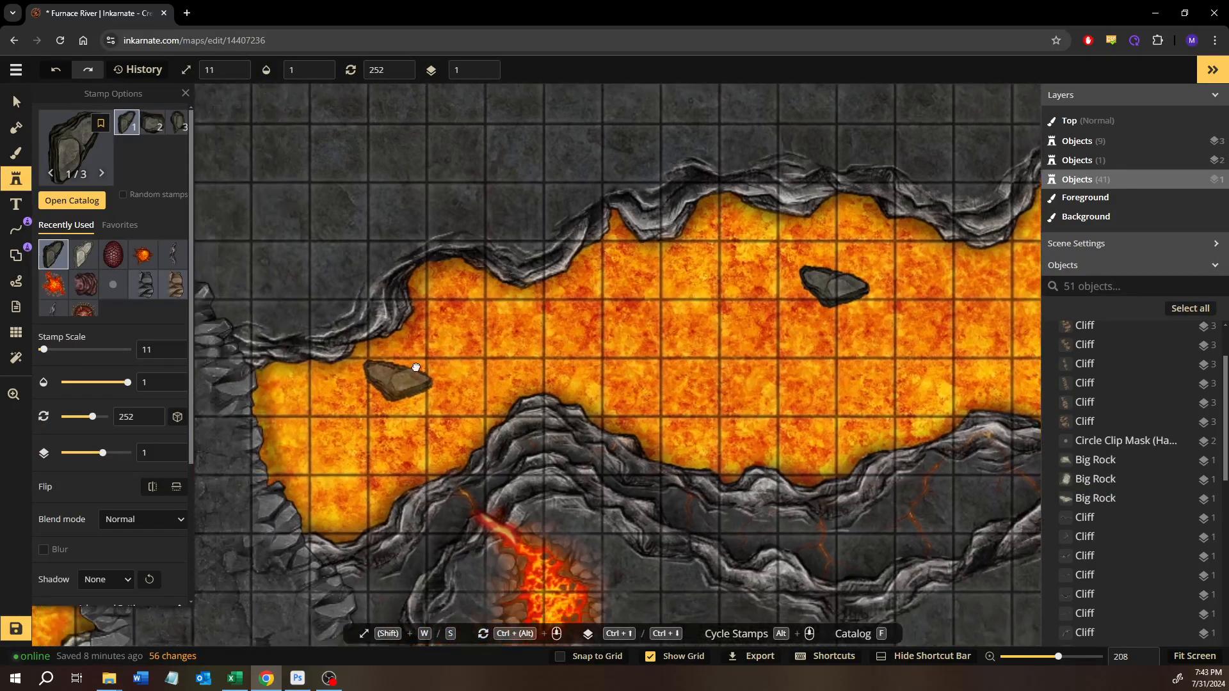
{"action": "left_click", "coordinate": [313, 494]}
{"action": "left_click_drag", "start_coordinate": [327, 497], "coordinate": [327, 487]}
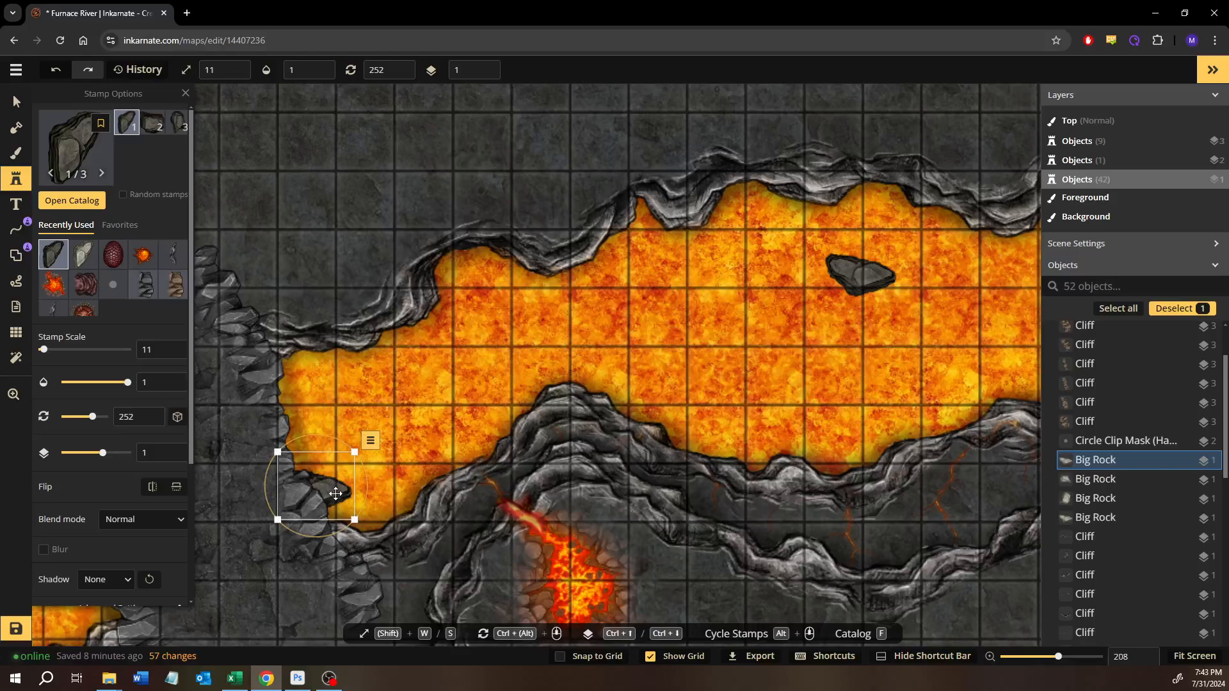
- Set the rock at the bridge edge to scale 8 and rotation 349
{"action": "key", "text": "s"}
{"action": "left_click_drag", "start_coordinate": [338, 447], "coordinate": [336, 499]}
{"action": "key", "text": "s"}
{"action": "key", "text": "s"}
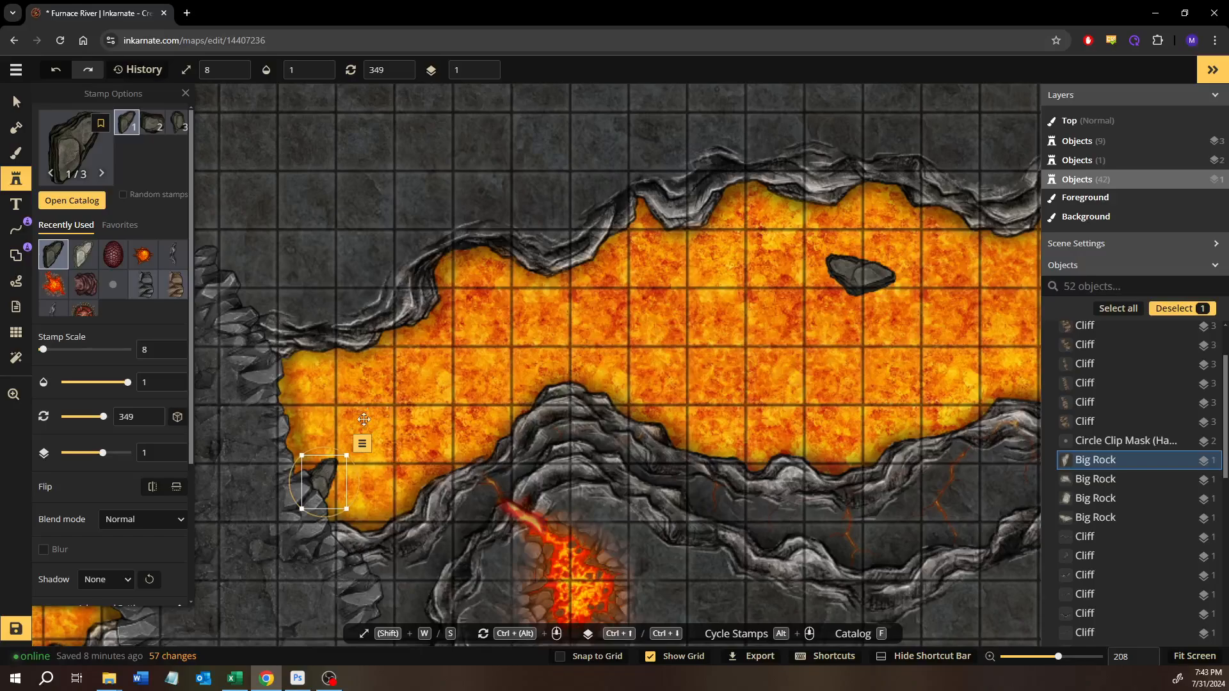
- Place the second Big Rock variant in the lava west of the bridge and reduce it to scale 6
{"action": "left_click_drag", "start_coordinate": [397, 391], "coordinate": [665, 337]}
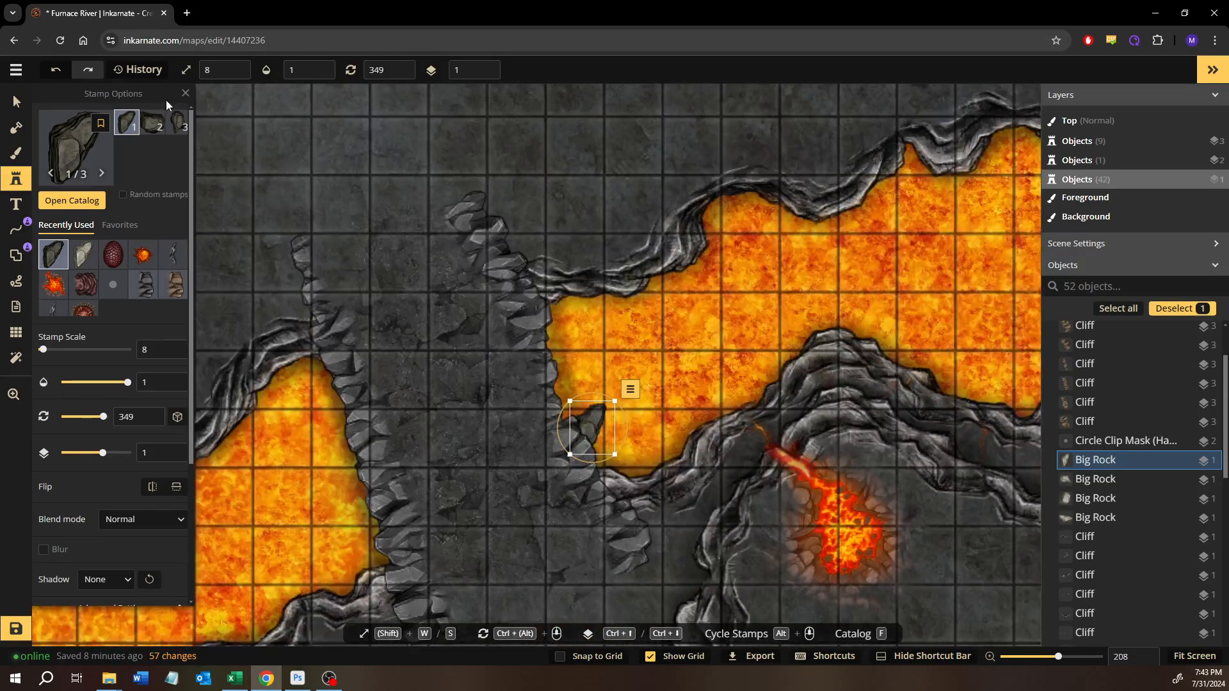
{"action": "left_click", "coordinate": [160, 138]}
{"action": "left_click_drag", "start_coordinate": [324, 432], "coordinate": [568, 267]}
{"action": "left_click_drag", "start_coordinate": [384, 348], "coordinate": [552, 254]}
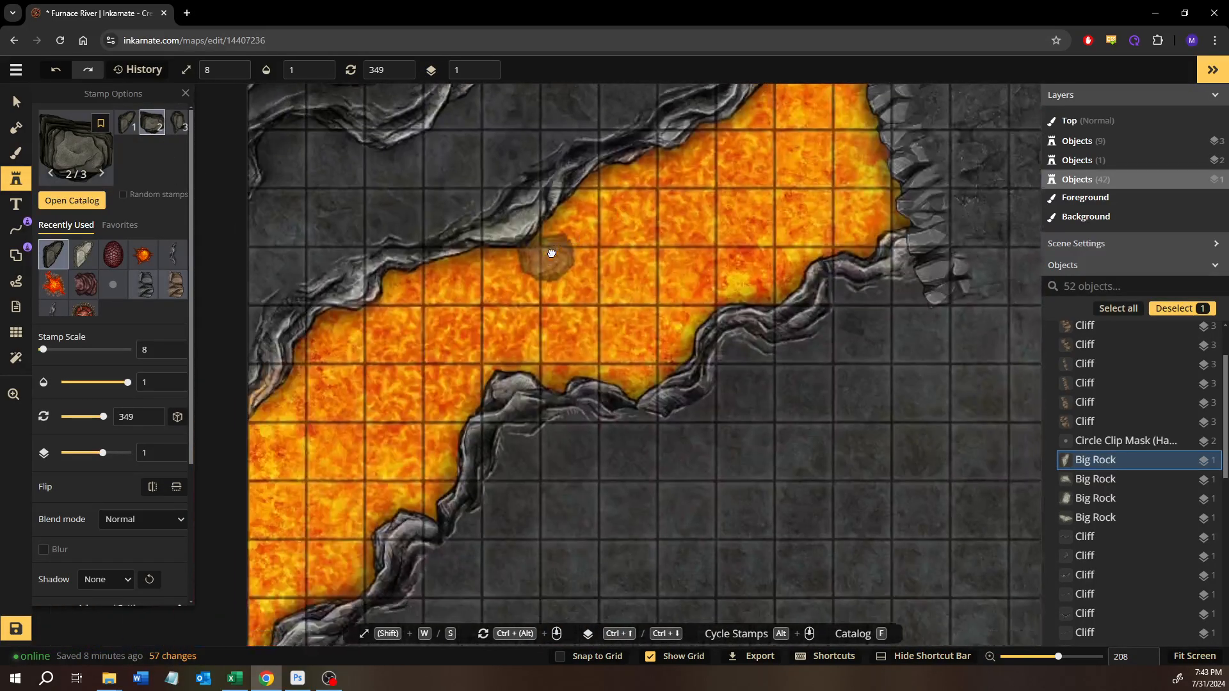
{"action": "left_click", "coordinate": [370, 344]}
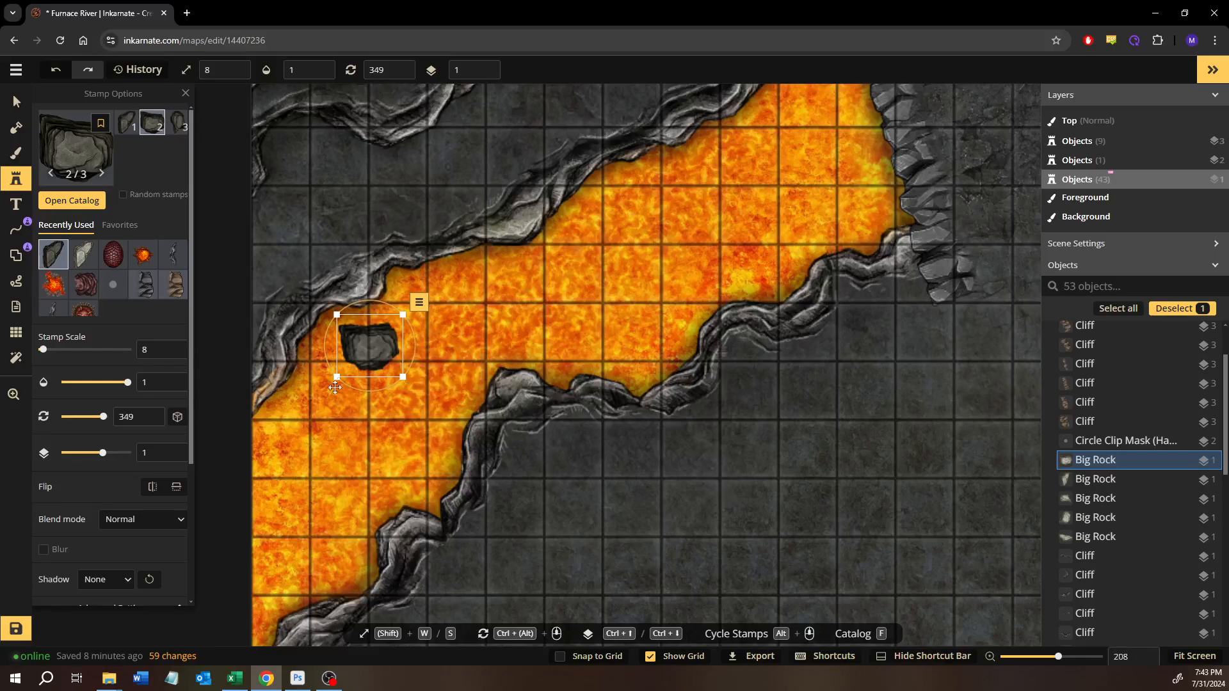
{"action": "left_click_drag", "start_coordinate": [337, 377], "coordinate": [345, 369]}
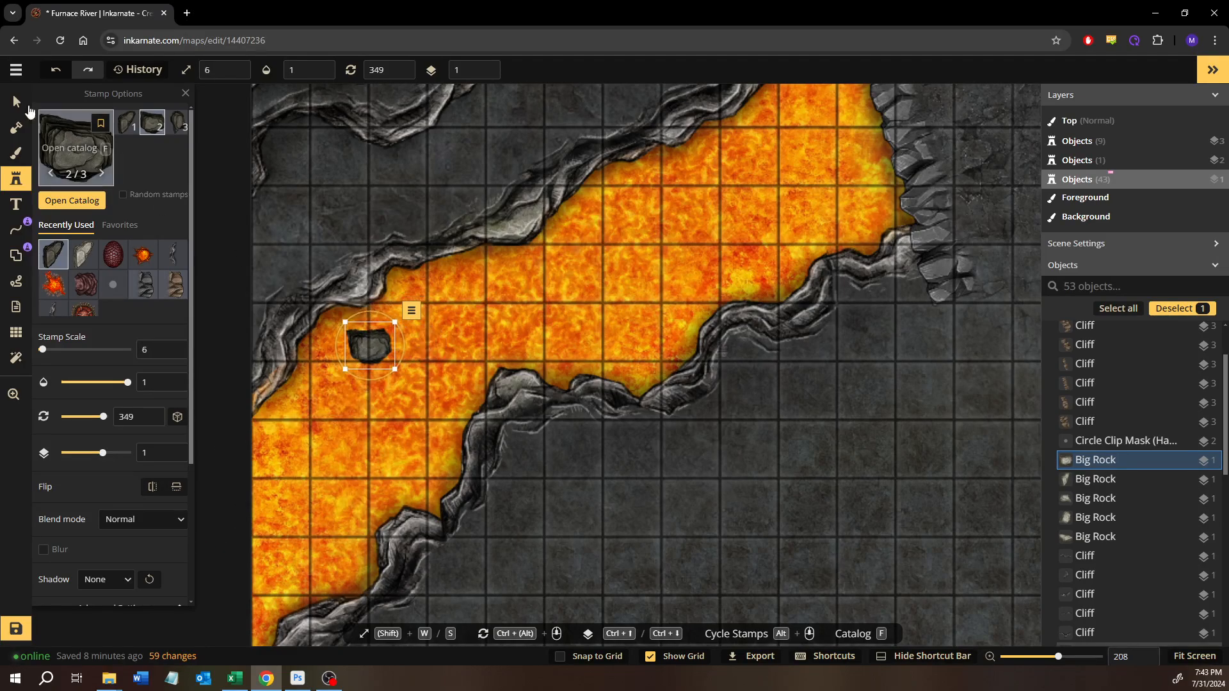
- Try an opacity of 0.86 on the largest dark rock east of the bridge and restore it to 1
{"action": "left_click", "coordinate": [18, 103]}
{"action": "left_click", "coordinate": [577, 241]}
{"action": "scroll", "coordinate": [590, 295], "scroll_direction": "down", "scroll_amount": 5}
{"action": "left_click_drag", "start_coordinate": [837, 269], "coordinate": [524, 447]}
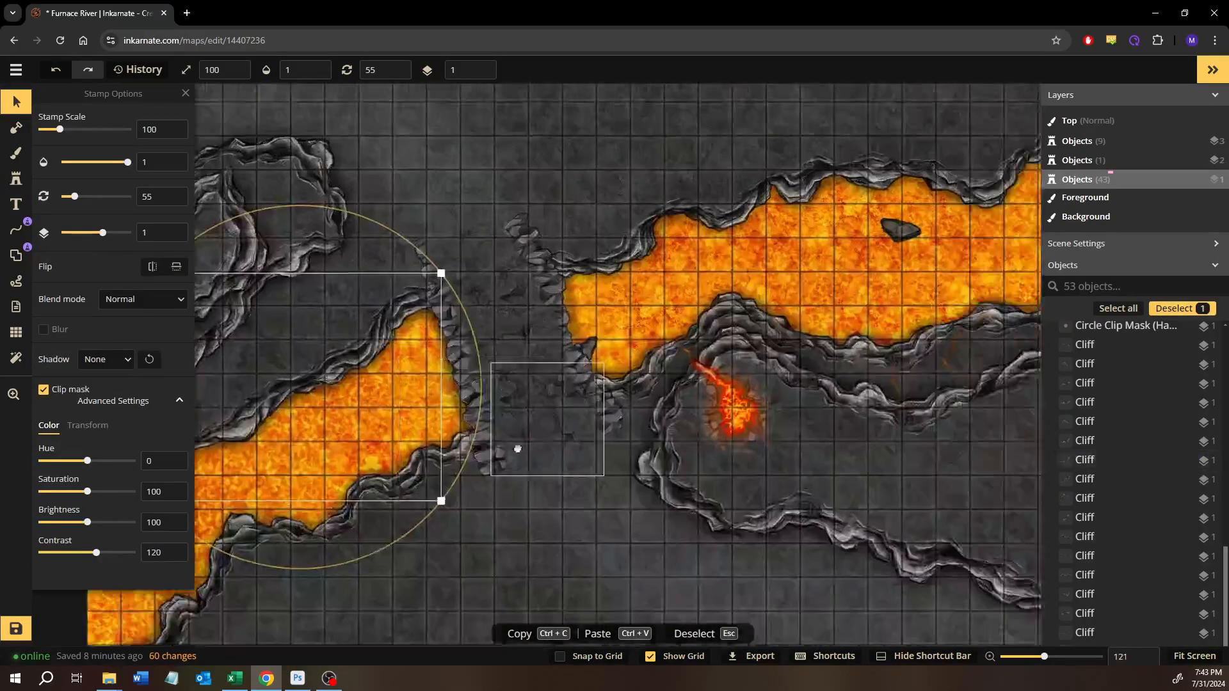
{"action": "left_click_drag", "start_coordinate": [746, 303], "coordinate": [531, 351]}
{"action": "scroll", "coordinate": [544, 291], "scroll_direction": "up", "scroll_amount": 3}
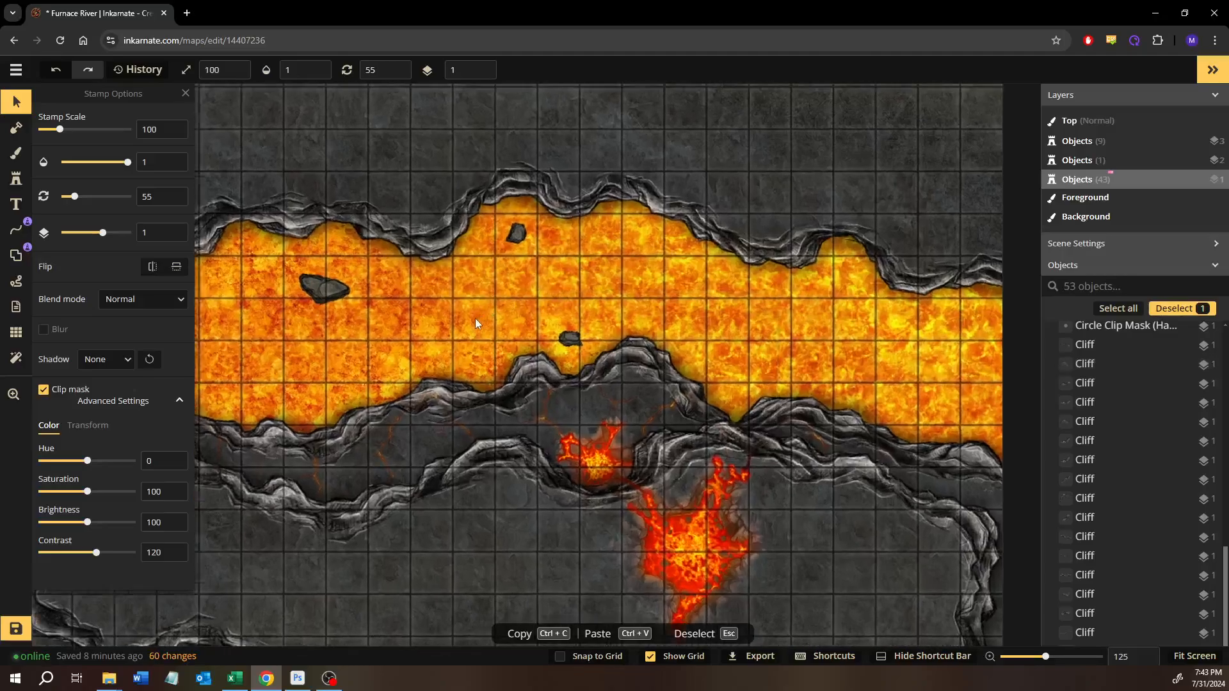
{"action": "scroll", "coordinate": [453, 335], "scroll_direction": "up", "scroll_amount": 4}
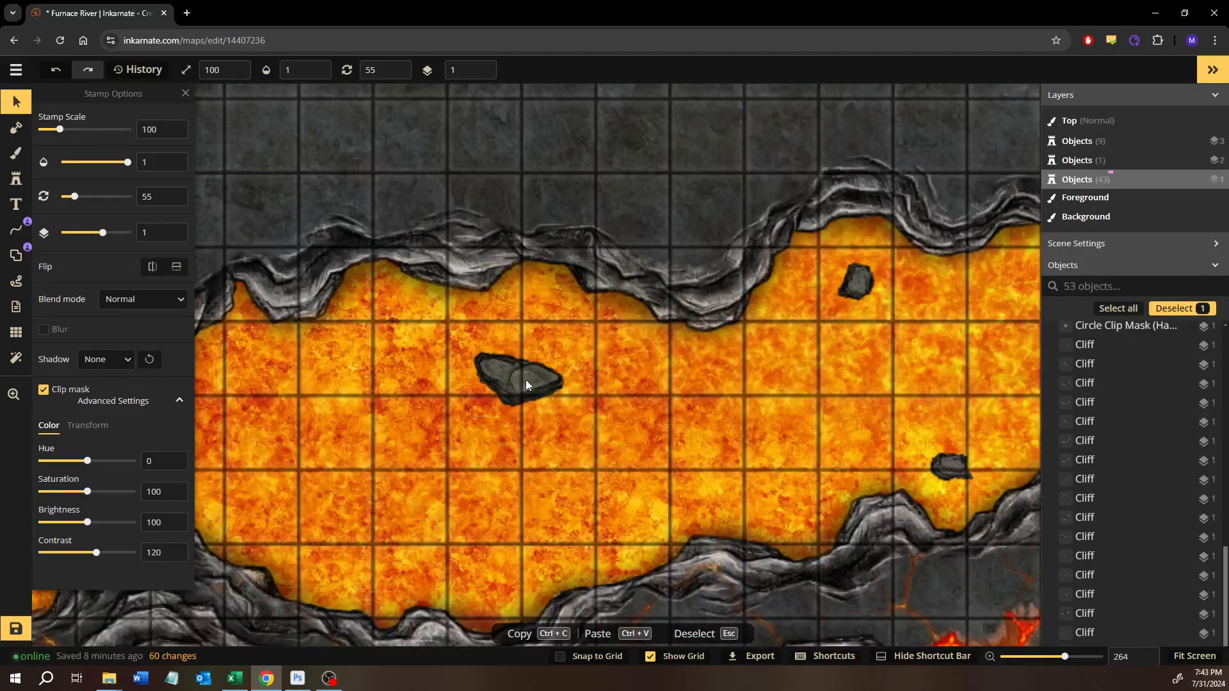
{"action": "left_click", "coordinate": [526, 384]}
{"action": "left_click", "coordinate": [114, 164]}
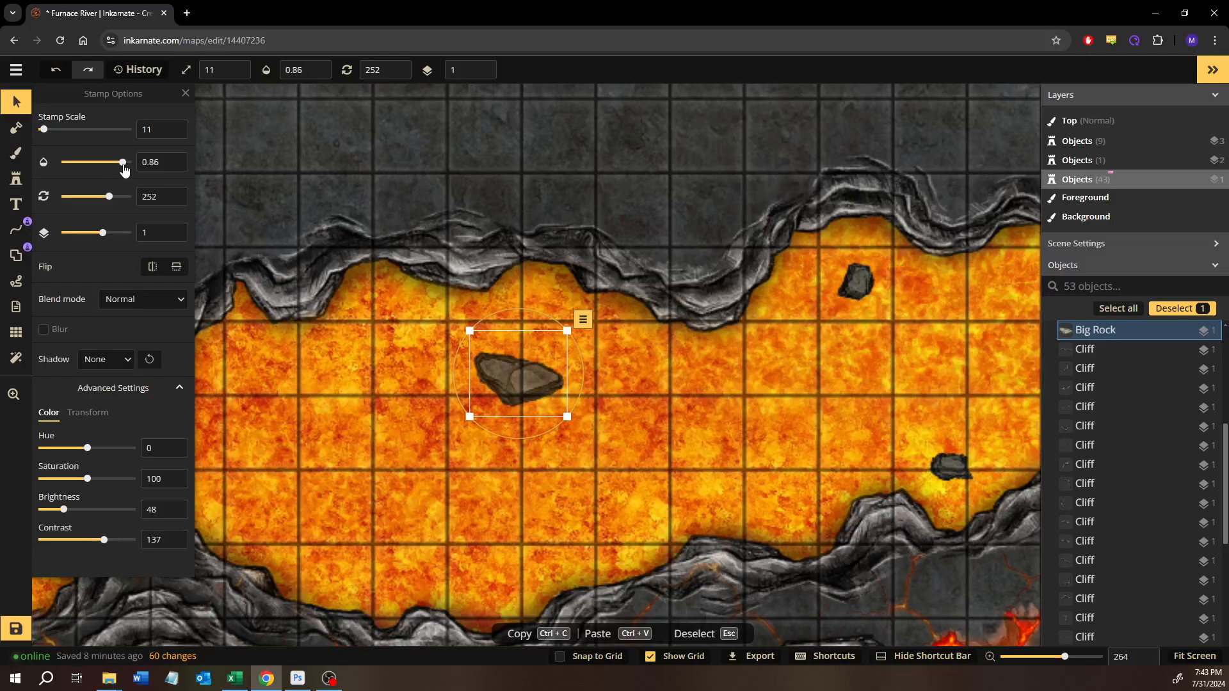
{"action": "left_click", "coordinate": [130, 165]}
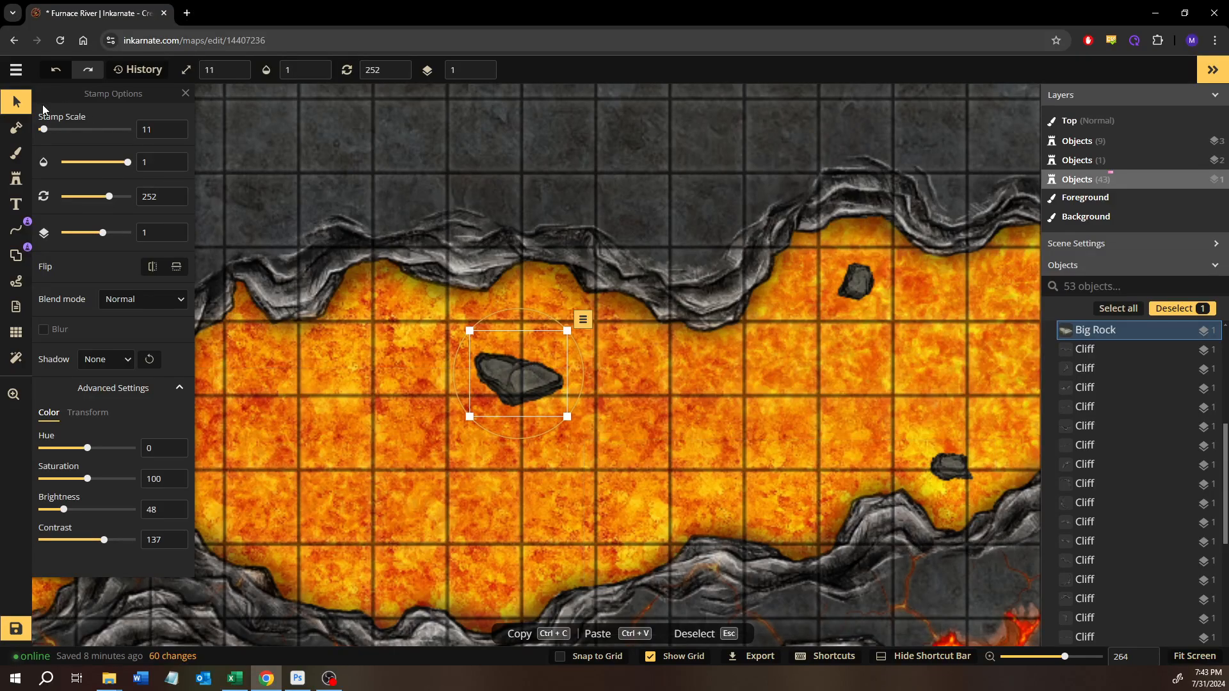
{"action": "left_click", "coordinate": [666, 415]}
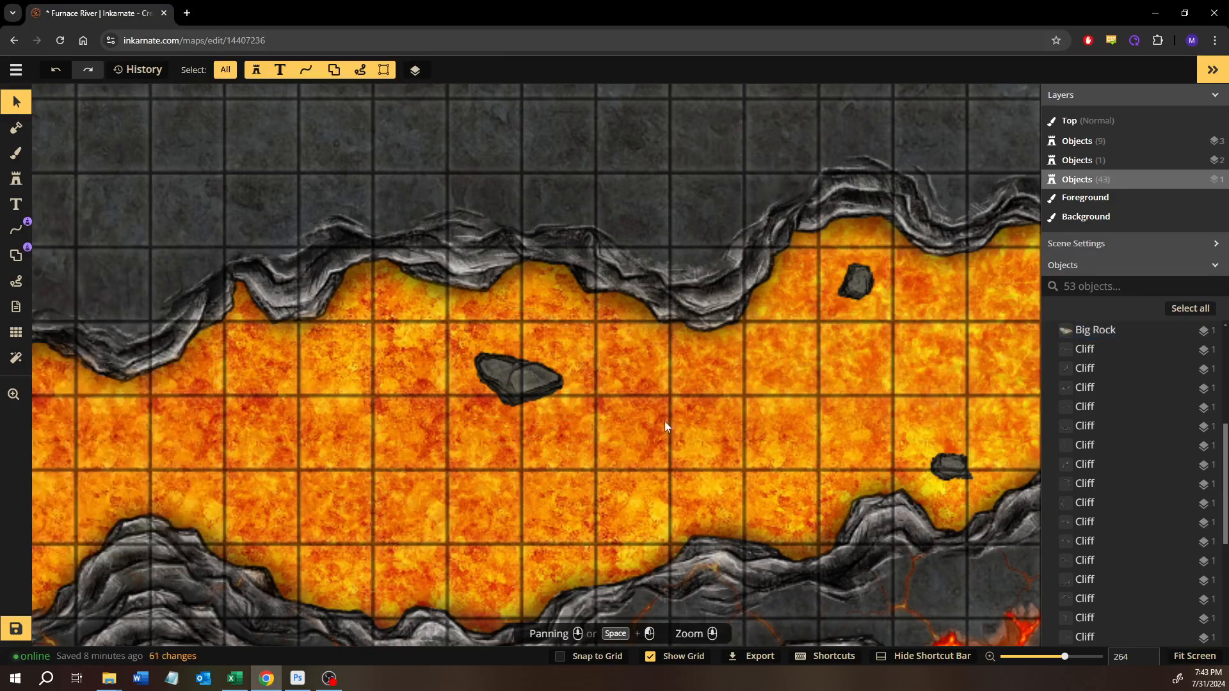
- Flatten the largest dark rock in the lava east of the bridge to the background
{"action": "scroll", "coordinate": [656, 444], "scroll_direction": "up", "scroll_amount": 2}
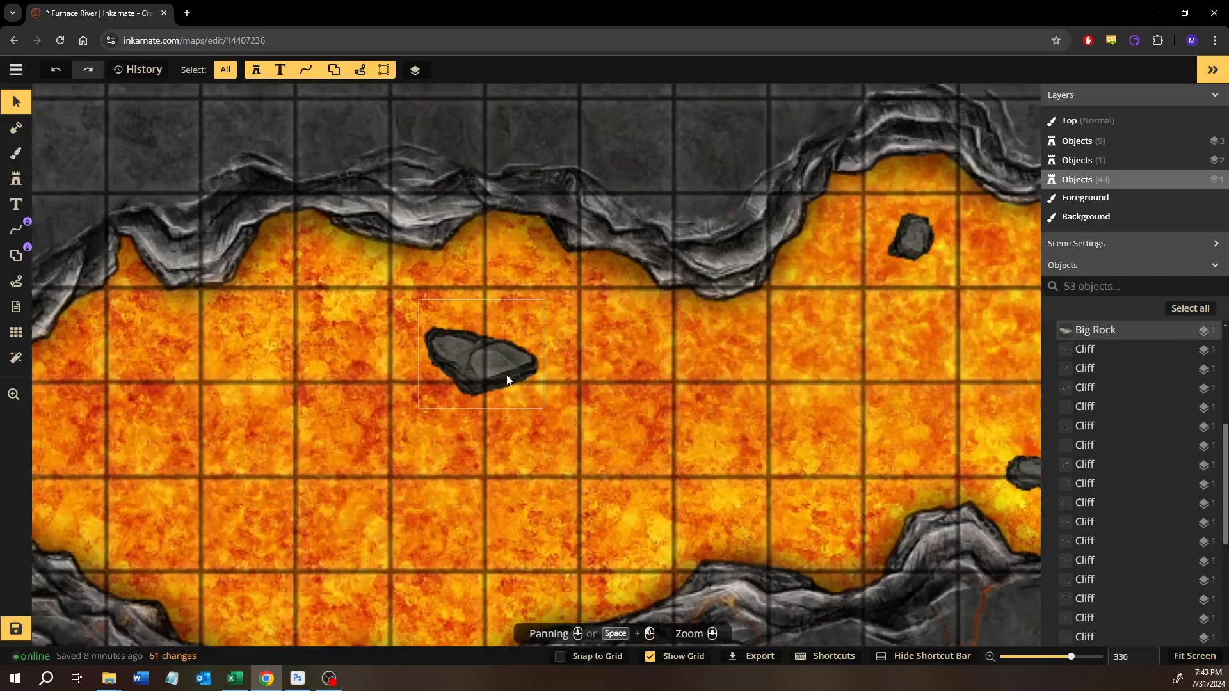
{"action": "right_click", "coordinate": [494, 368]}
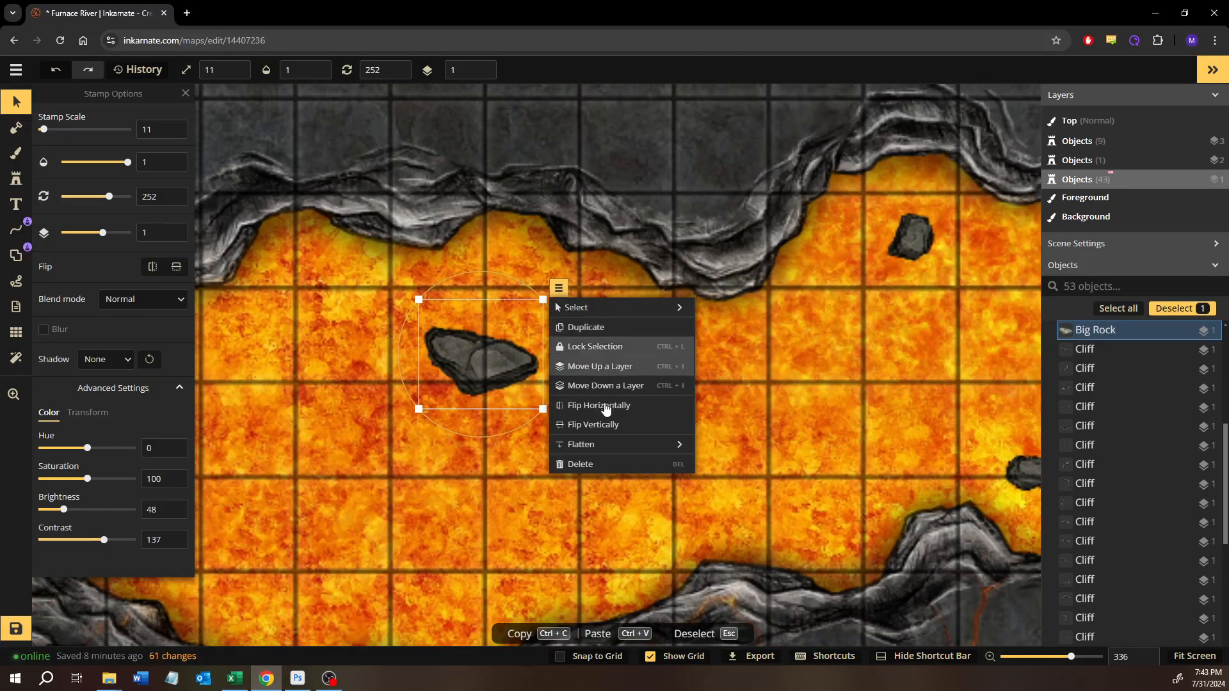
{"action": "mouse_move", "coordinate": [596, 447]}
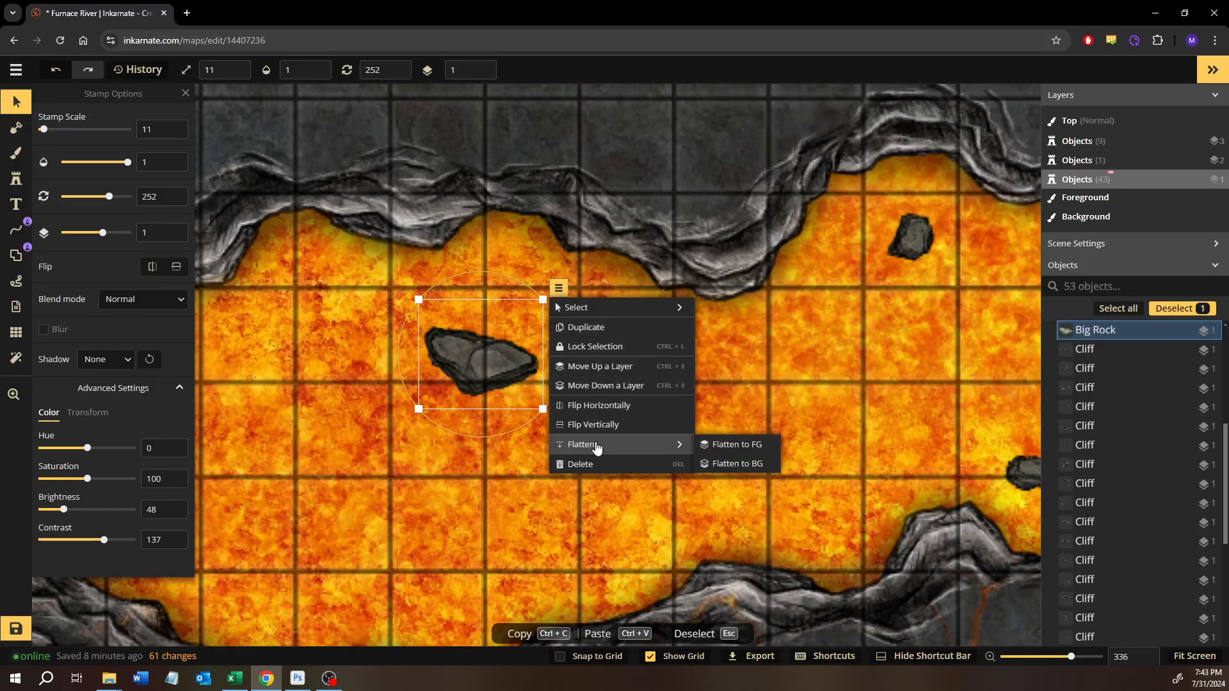
{"action": "left_click", "coordinate": [733, 463]}
- Try blending the flattened rock's edges into the lava by brushing lava texture on the background at size 14 and opacity 0.45
{"action": "left_click", "coordinate": [16, 152]}
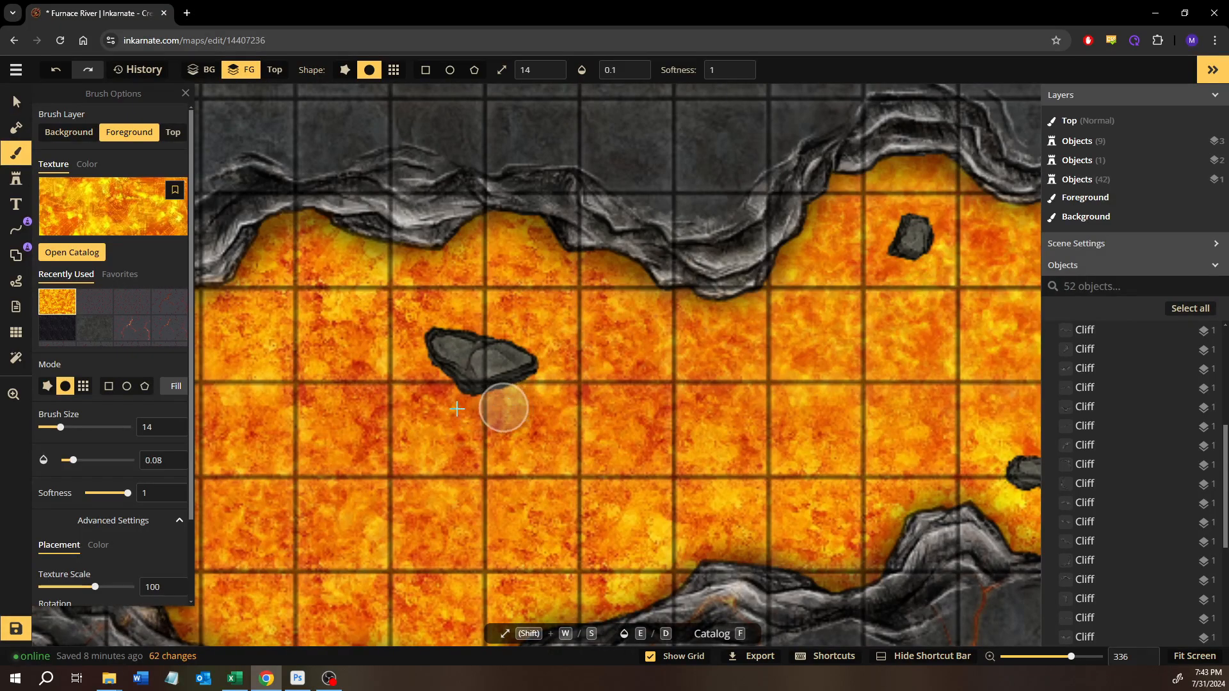
{"action": "left_click", "coordinate": [73, 139]}
{"action": "left_click_drag", "start_coordinate": [460, 417], "coordinate": [560, 378]}
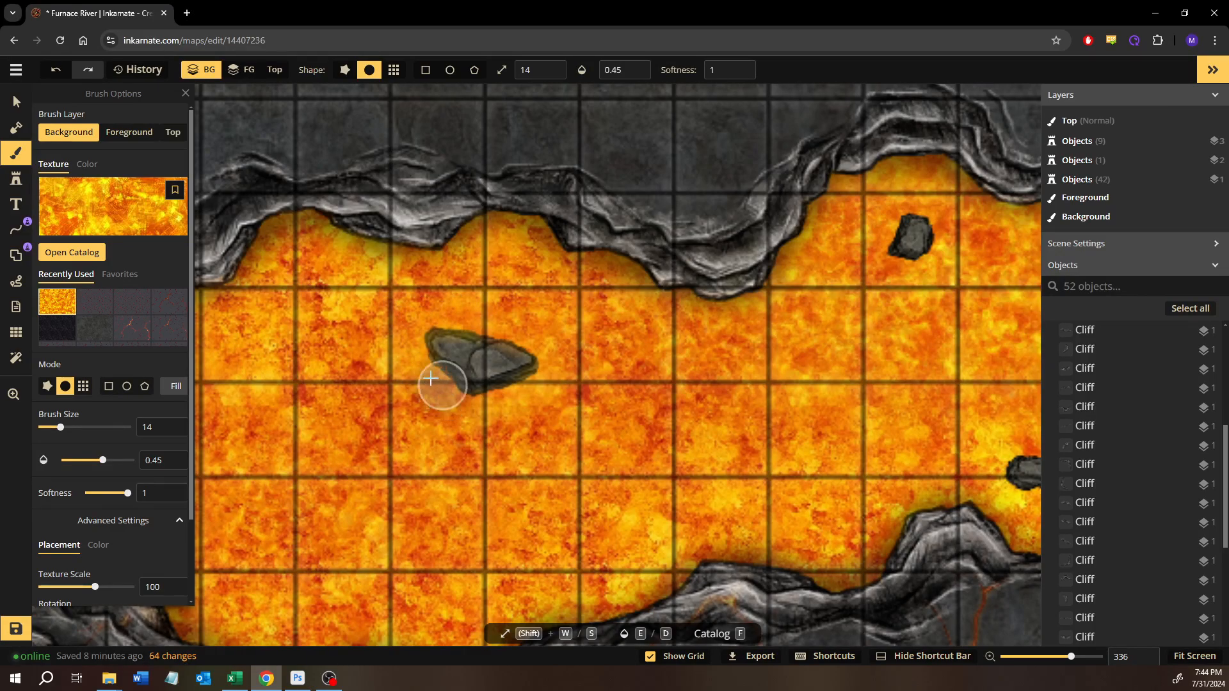
{"action": "left_click_drag", "start_coordinate": [556, 385], "coordinate": [564, 383]}
{"action": "mouse_move", "coordinate": [663, 378]}
{"action": "left_mouse_down"}
{"action": "mouse_move", "coordinate": [535, 431]}
{"action": "mouse_move", "coordinate": [406, 433]}
{"action": "left_mouse_up"}
{"action": "scroll", "coordinate": [474, 468], "scroll_direction": "down", "scroll_amount": 2}
{"action": "left_click_drag", "start_coordinate": [503, 467], "coordinate": [575, 460]}
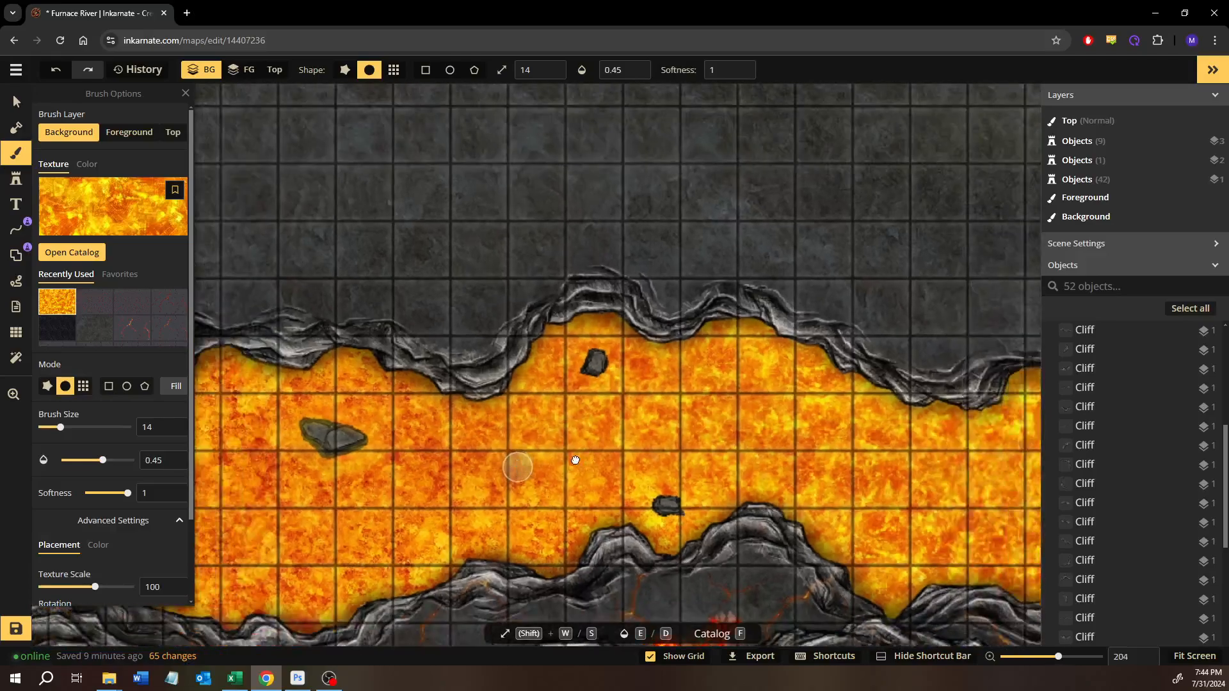
{"action": "key", "text": "ctrl+z"}
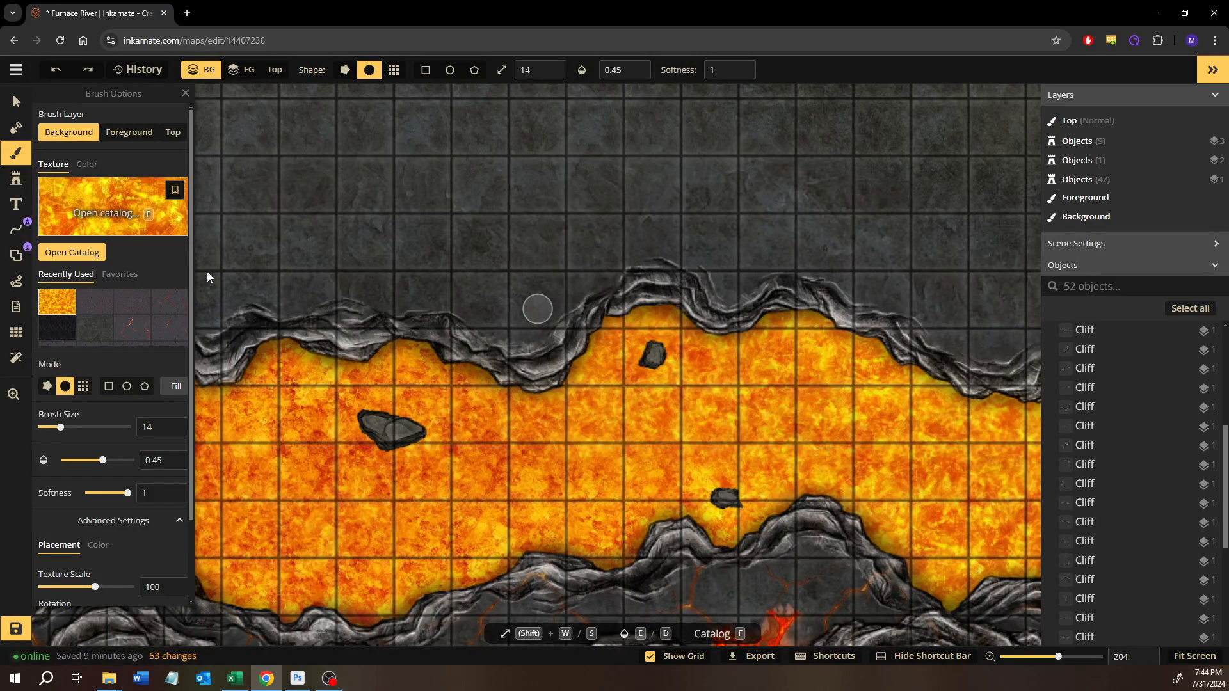
- Return to the selection tool and save the Furnace River map
{"action": "left_click", "coordinate": [15, 98]}
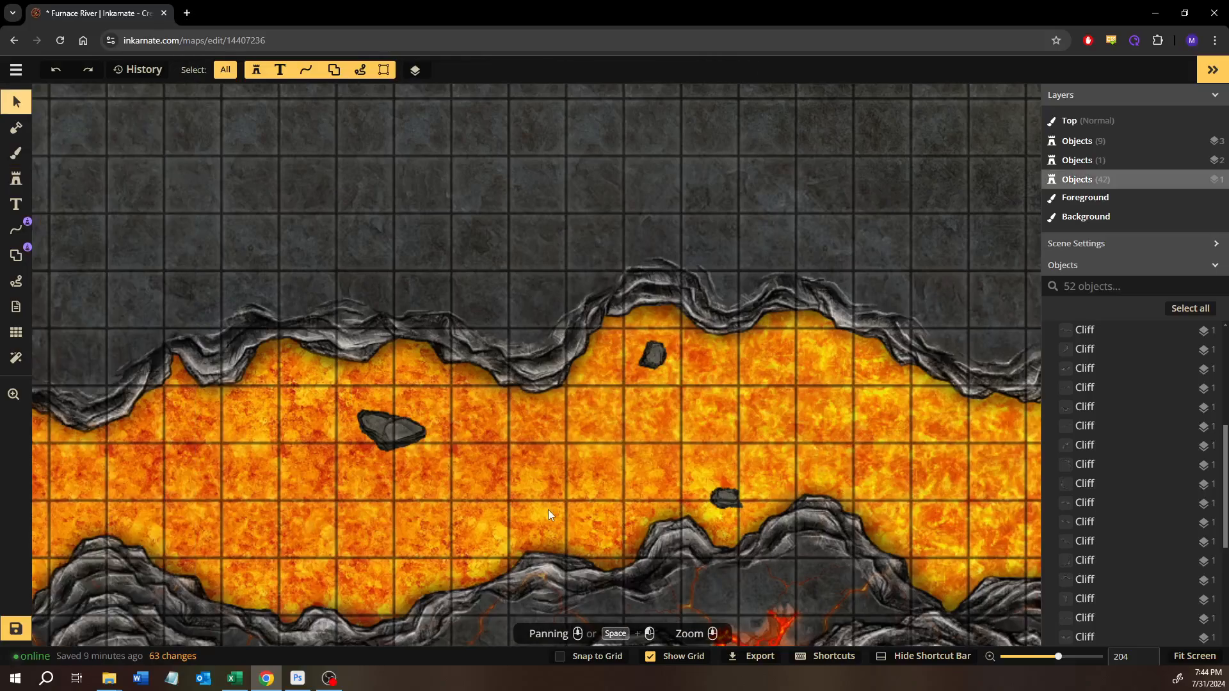
{"action": "scroll", "coordinate": [579, 481], "scroll_direction": "down", "scroll_amount": 2}
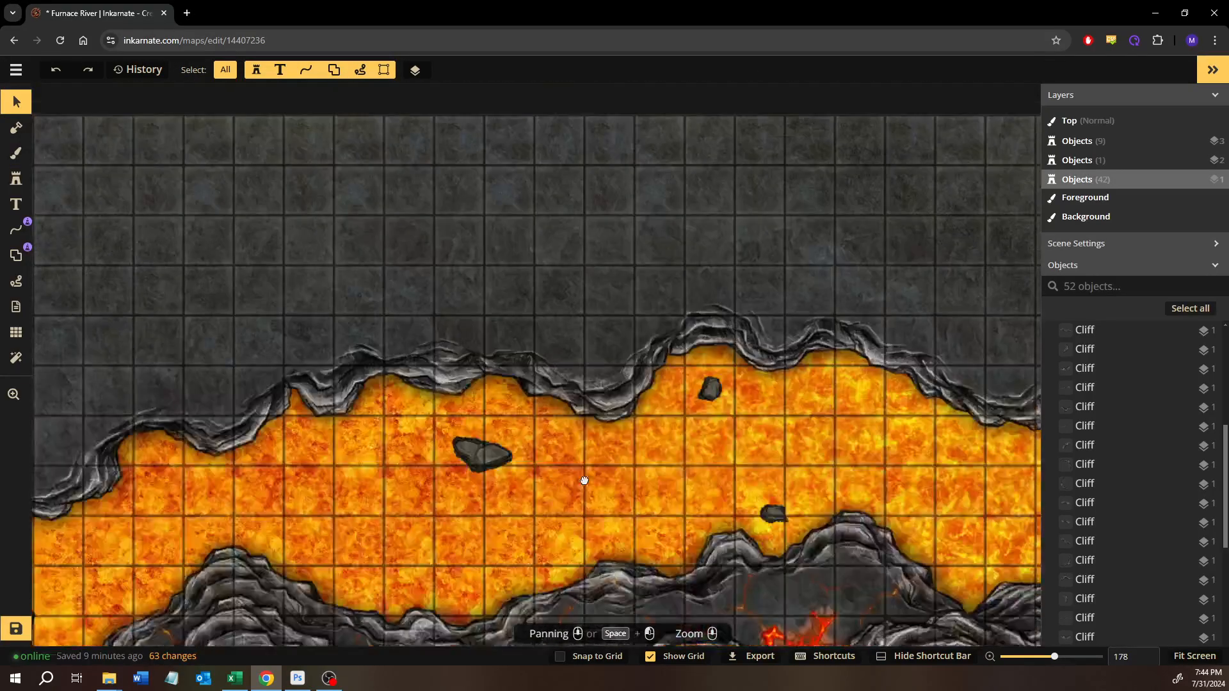
{"action": "left_click_drag", "start_coordinate": [579, 481], "coordinate": [772, 487]}
{"action": "scroll", "coordinate": [520, 494], "scroll_direction": "down", "scroll_amount": 2}
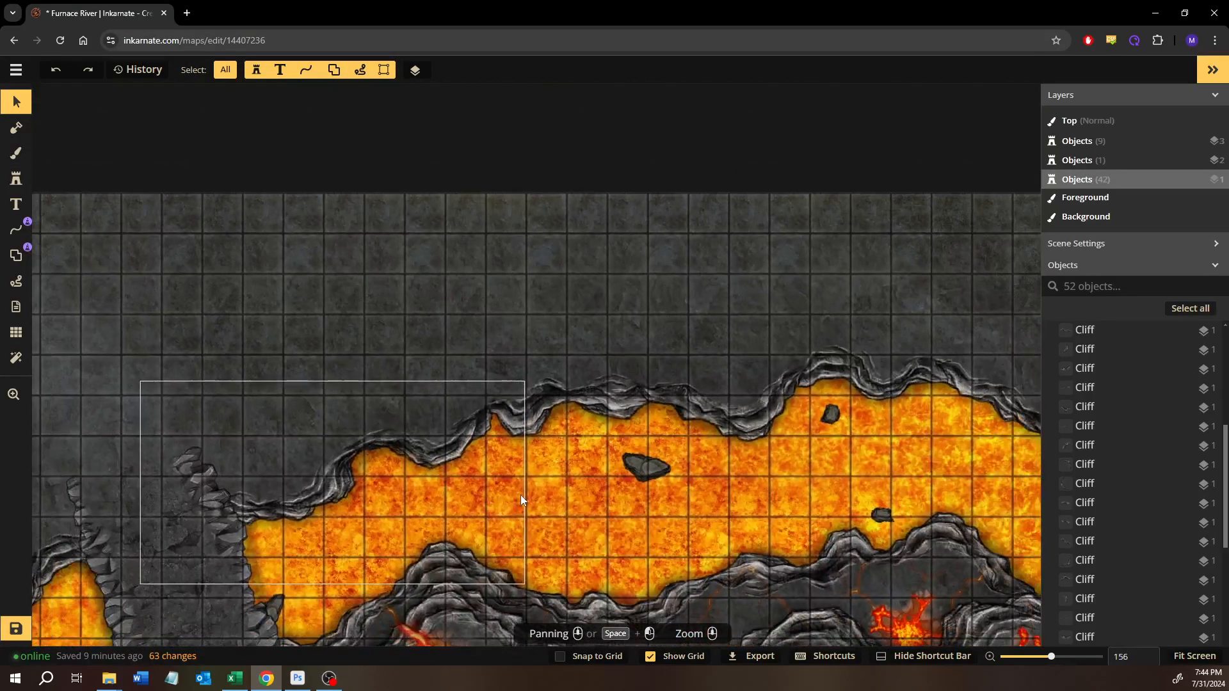
{"action": "left_click", "coordinate": [26, 629]}
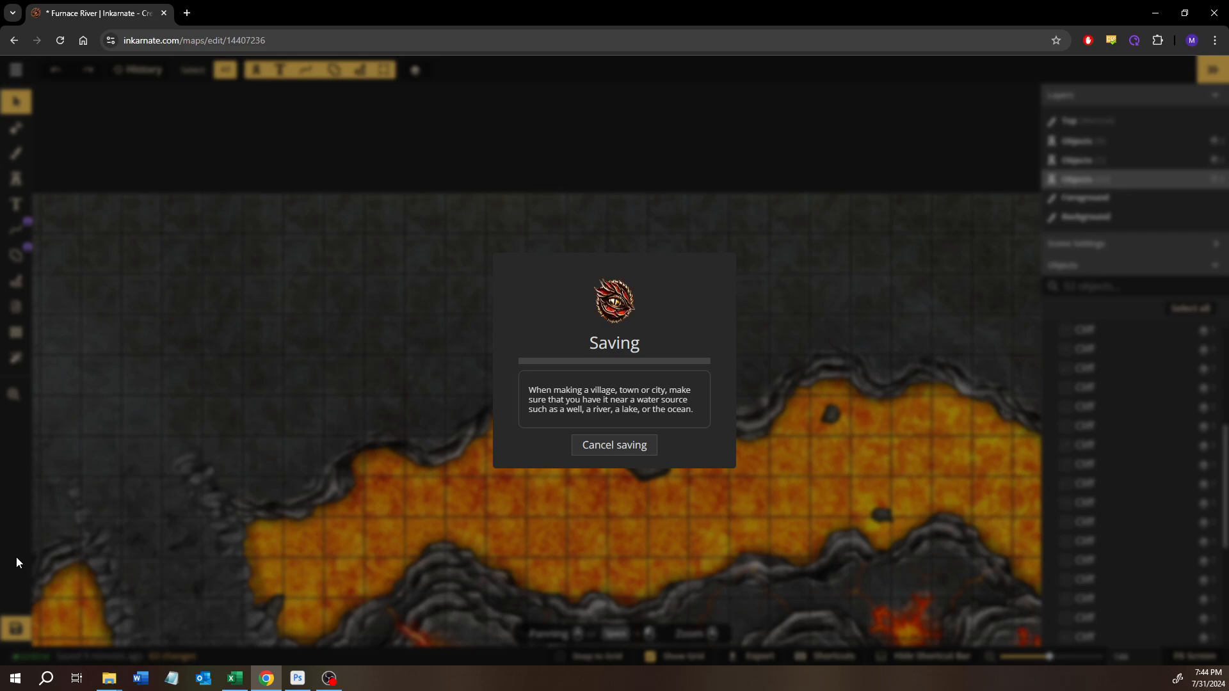